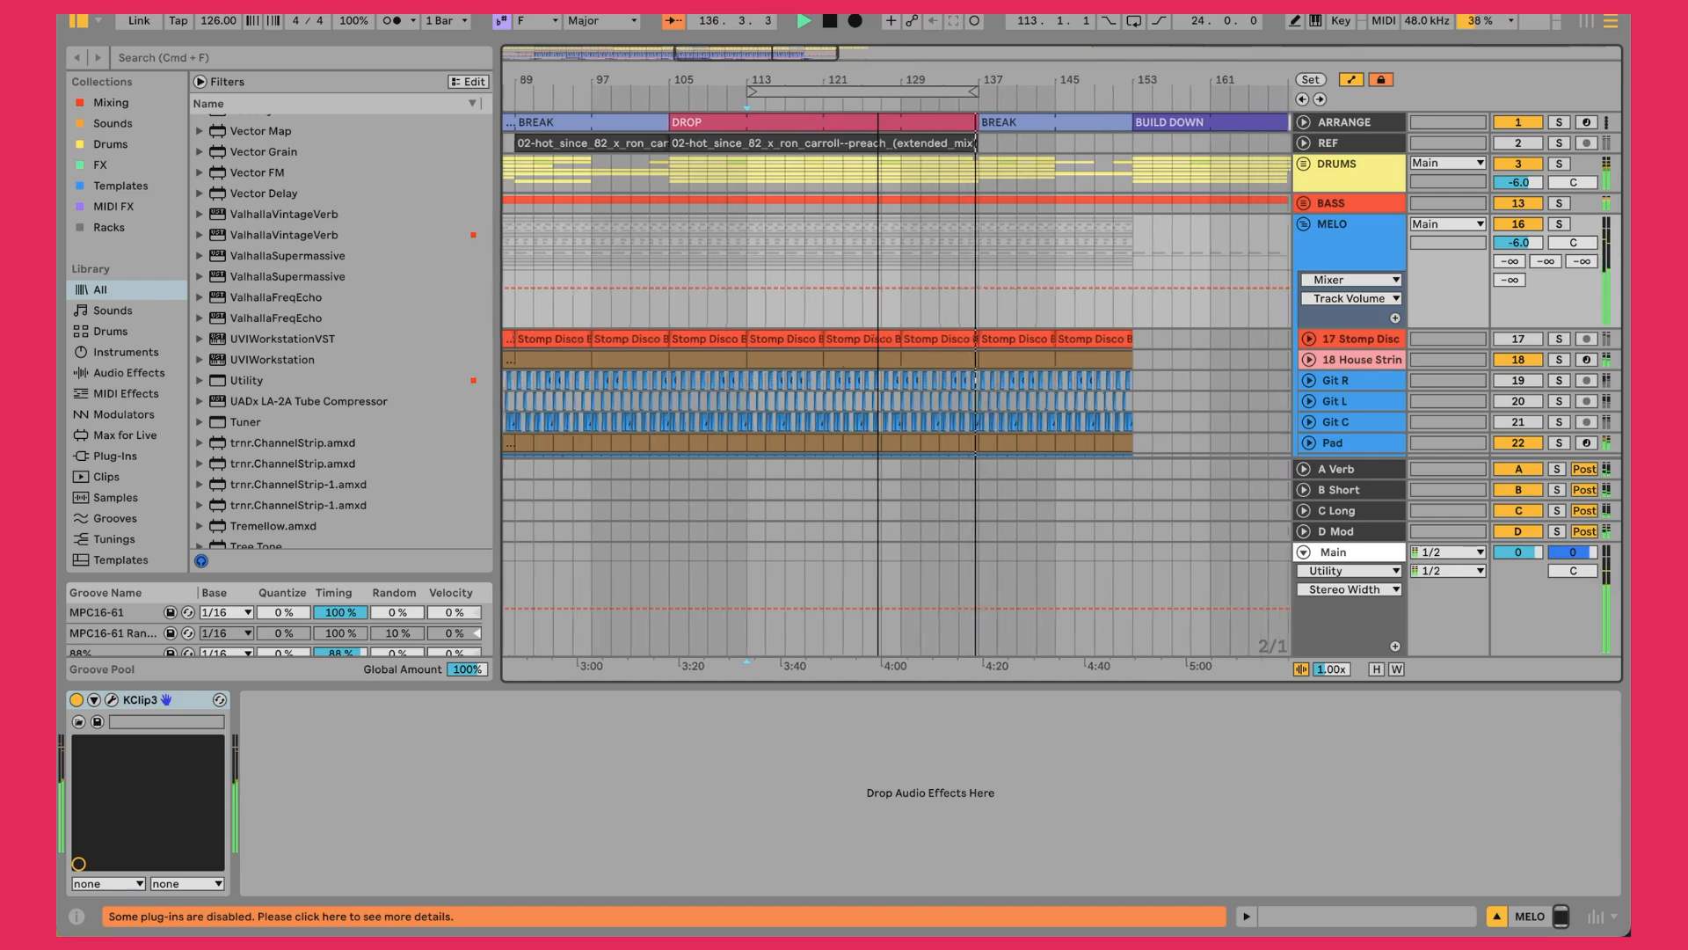
left_click_drag(924, 79, 924, 57)
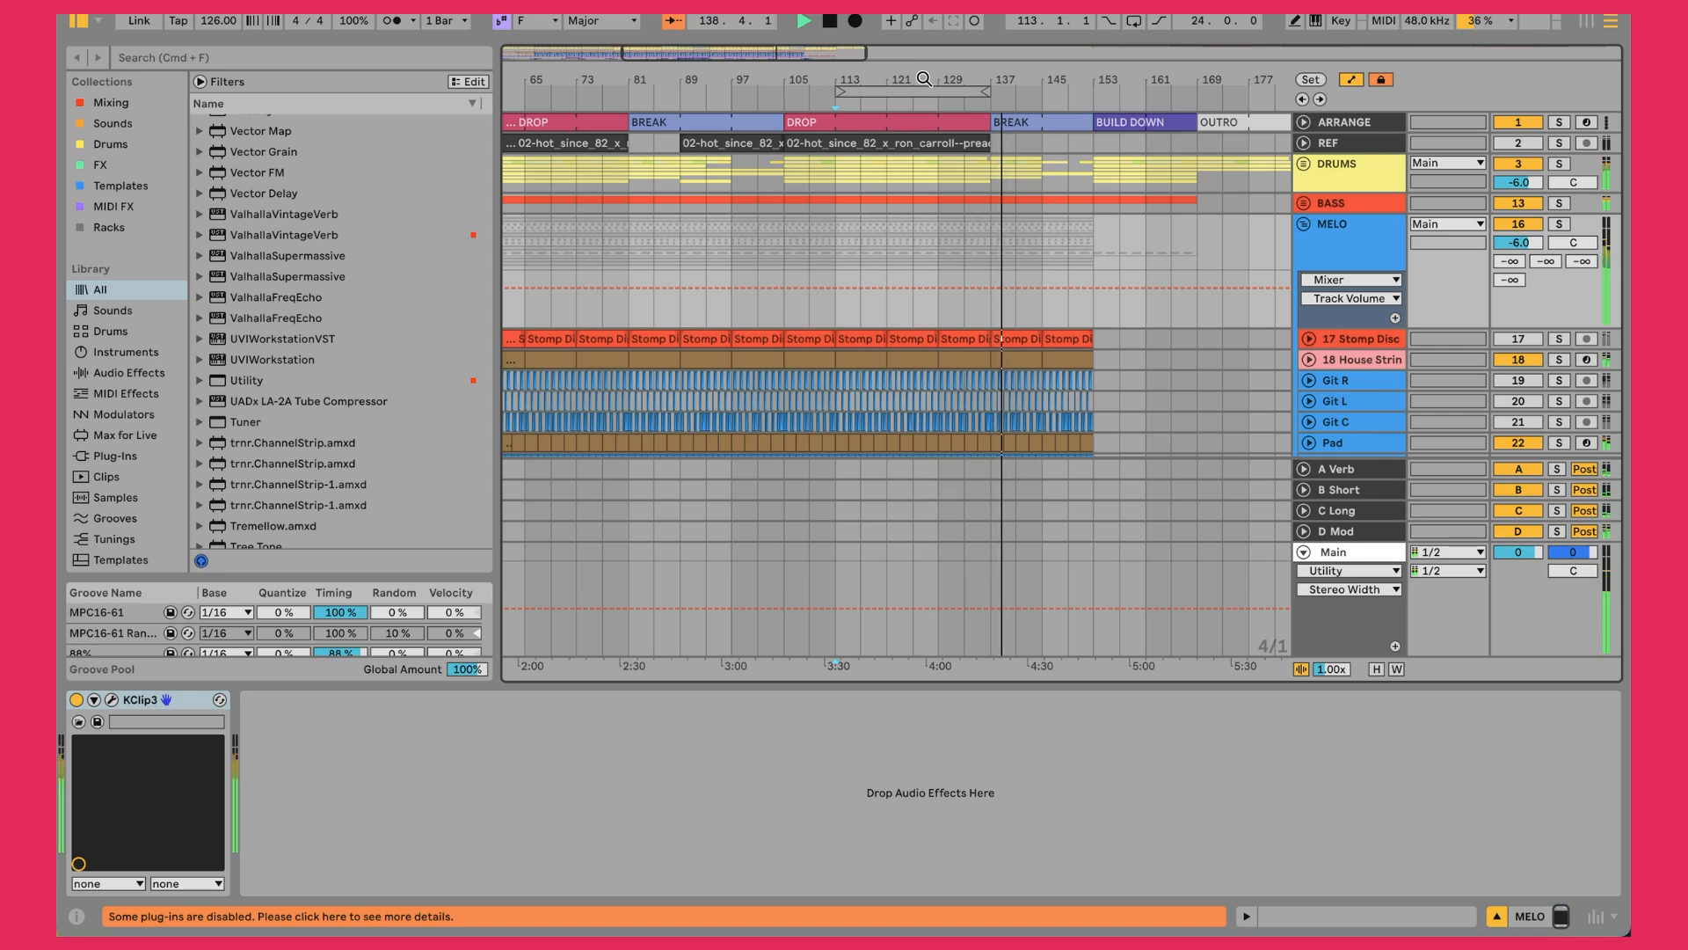
left_click_drag(895, 79, 1137, 58)
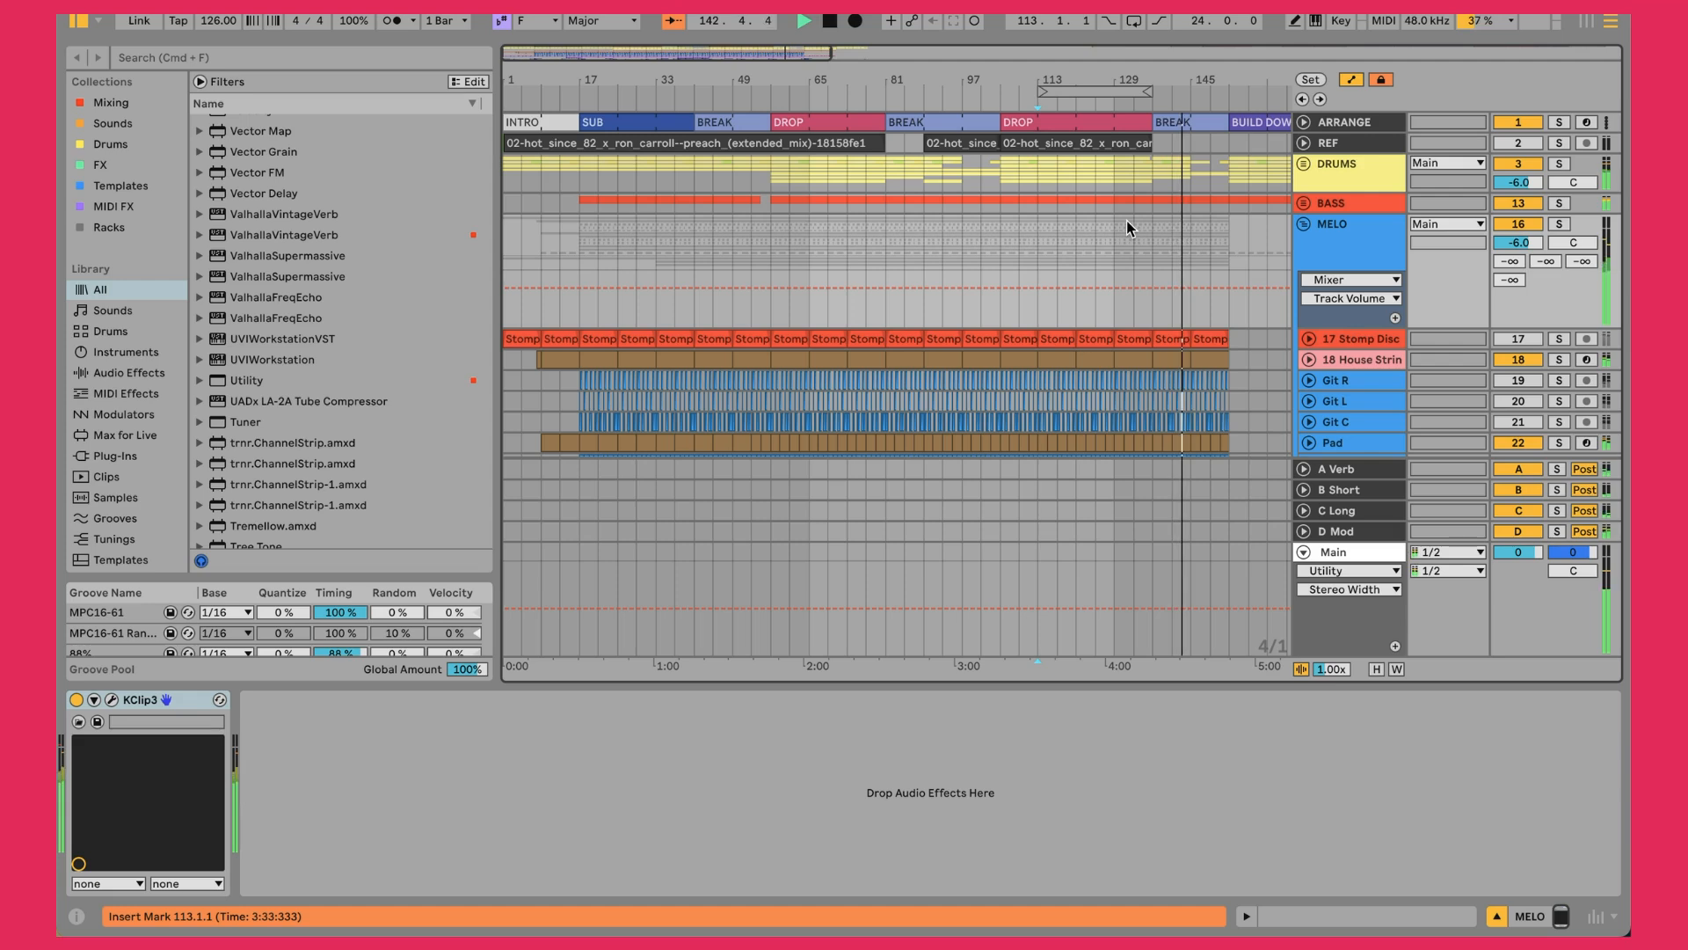
left_click_drag(944, 80, 845, 74)
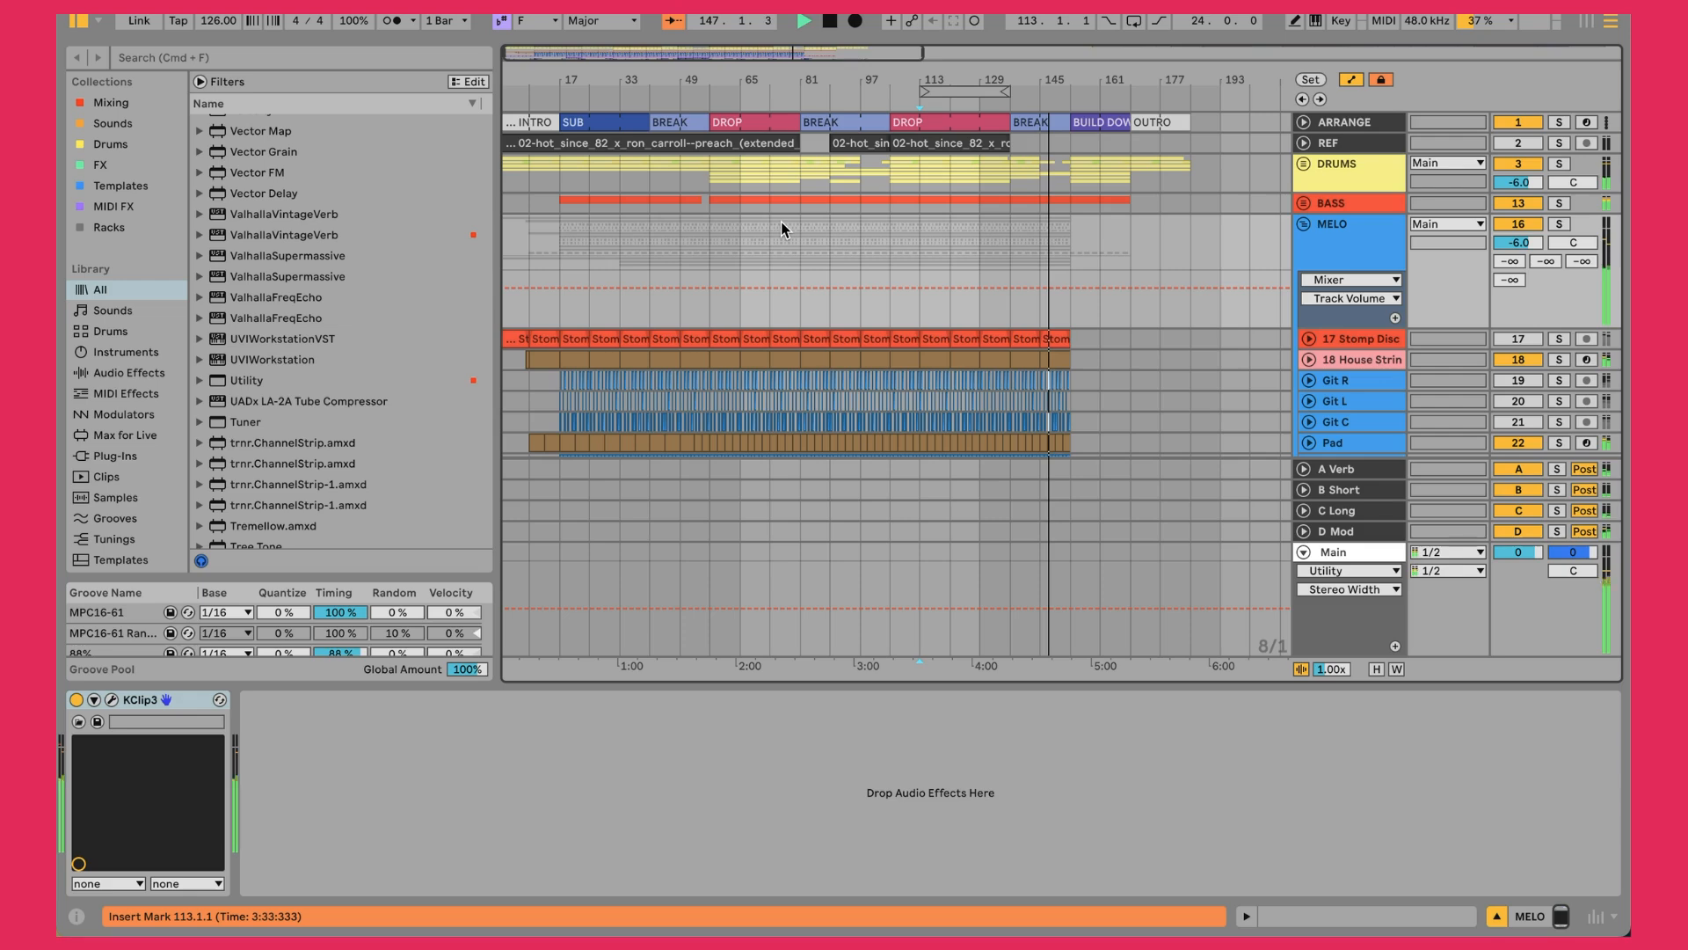
mouse_move(624, 76)
left_mouse_down()
mouse_move(651, 132)
mouse_move(651, 76)
left_mouse_up()
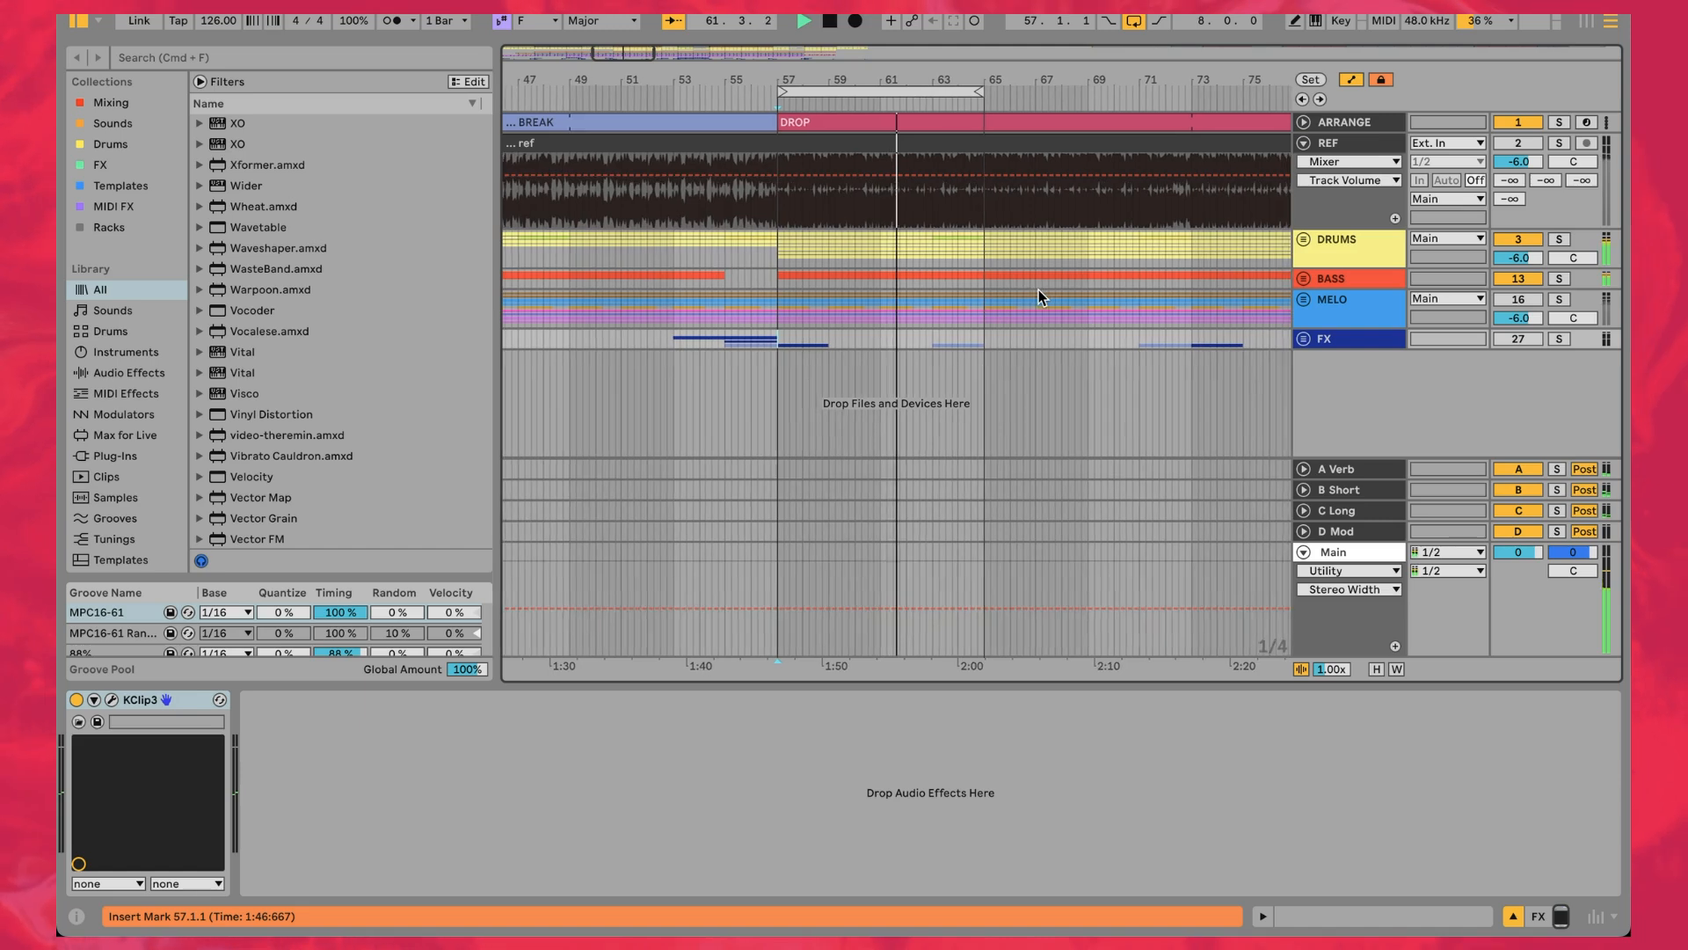
Solo the REF track to hear the reference against the drop, and turn its solo back off
left_click(1358, 146)
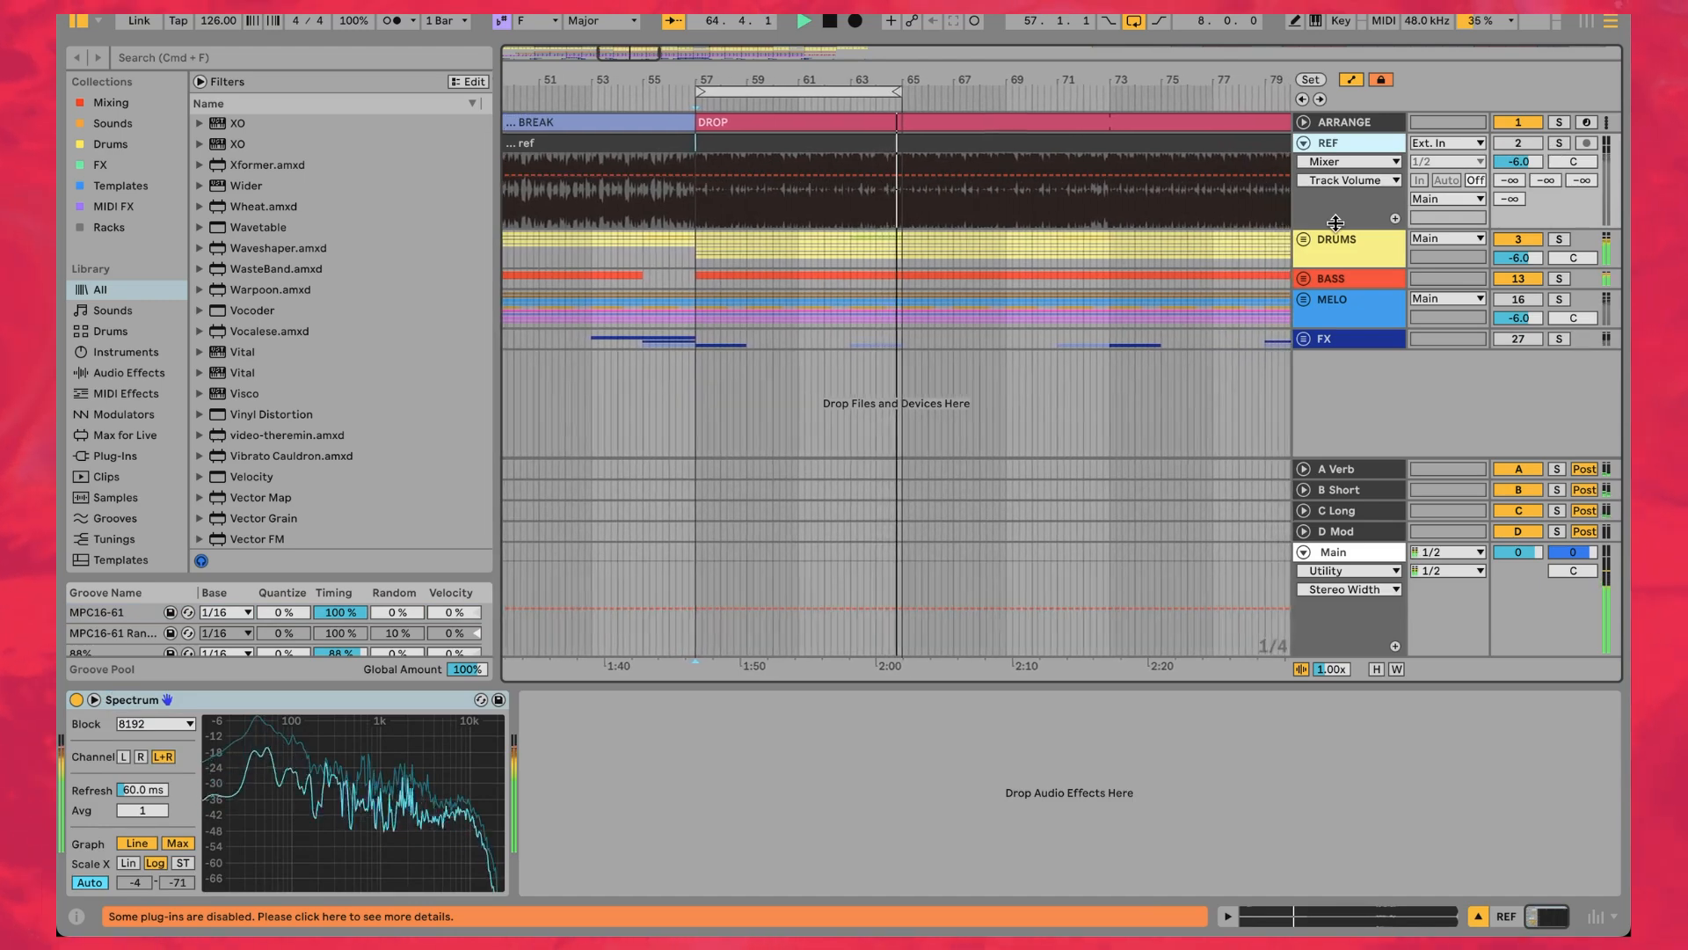
key("s")
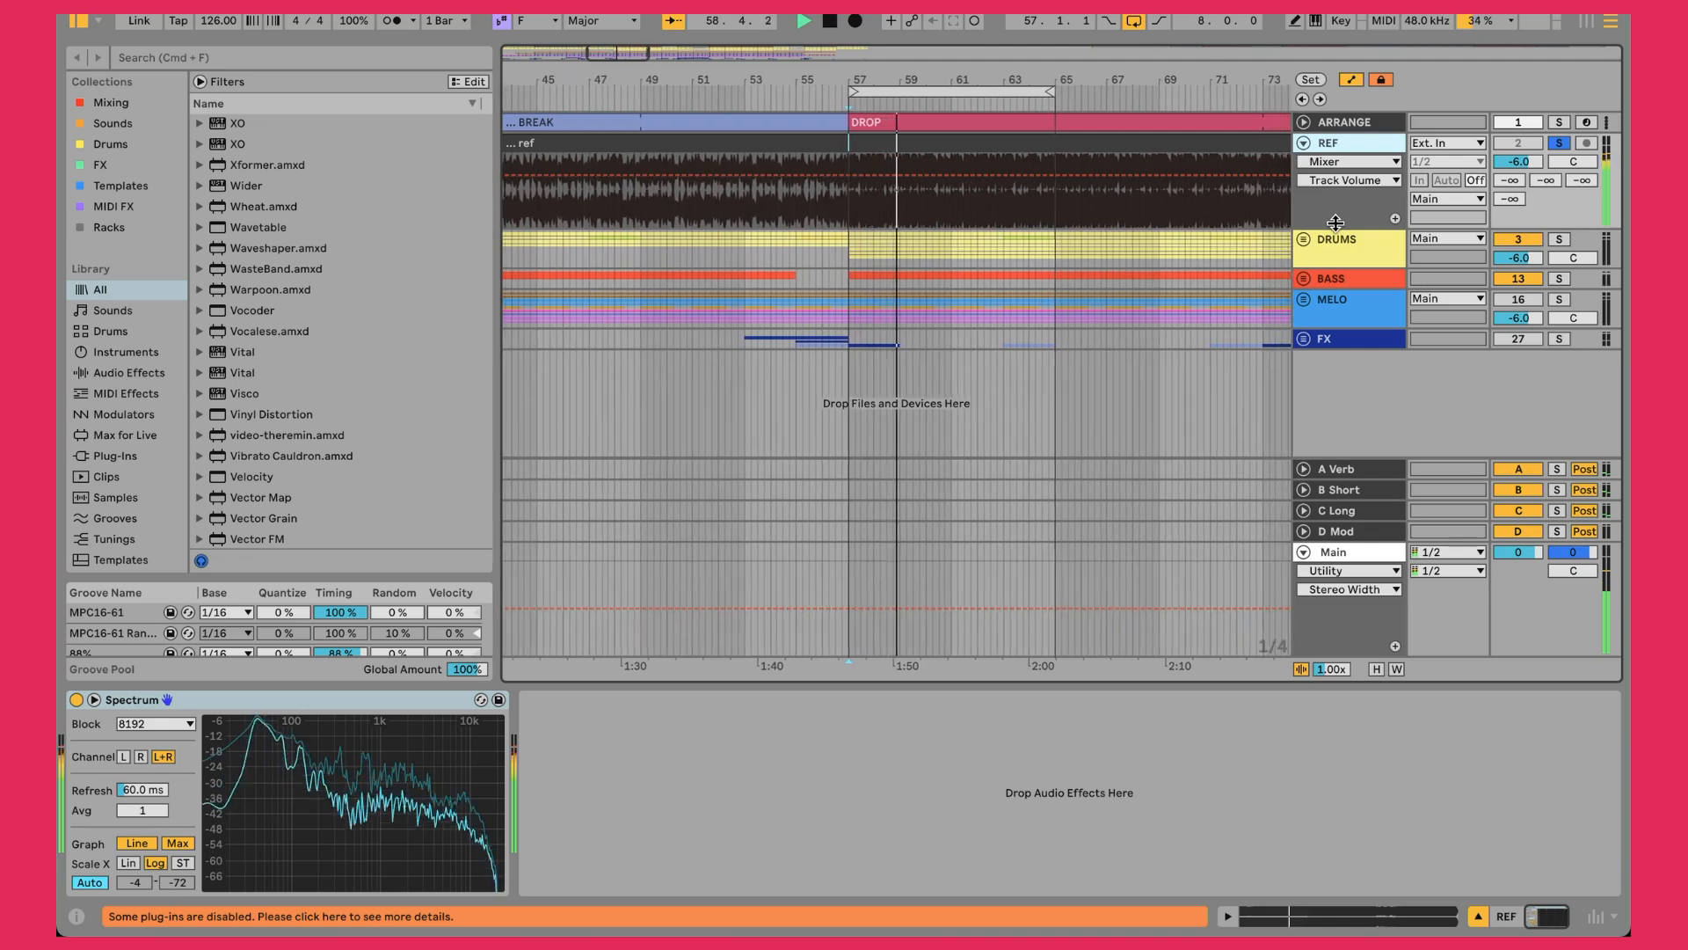
key("s")
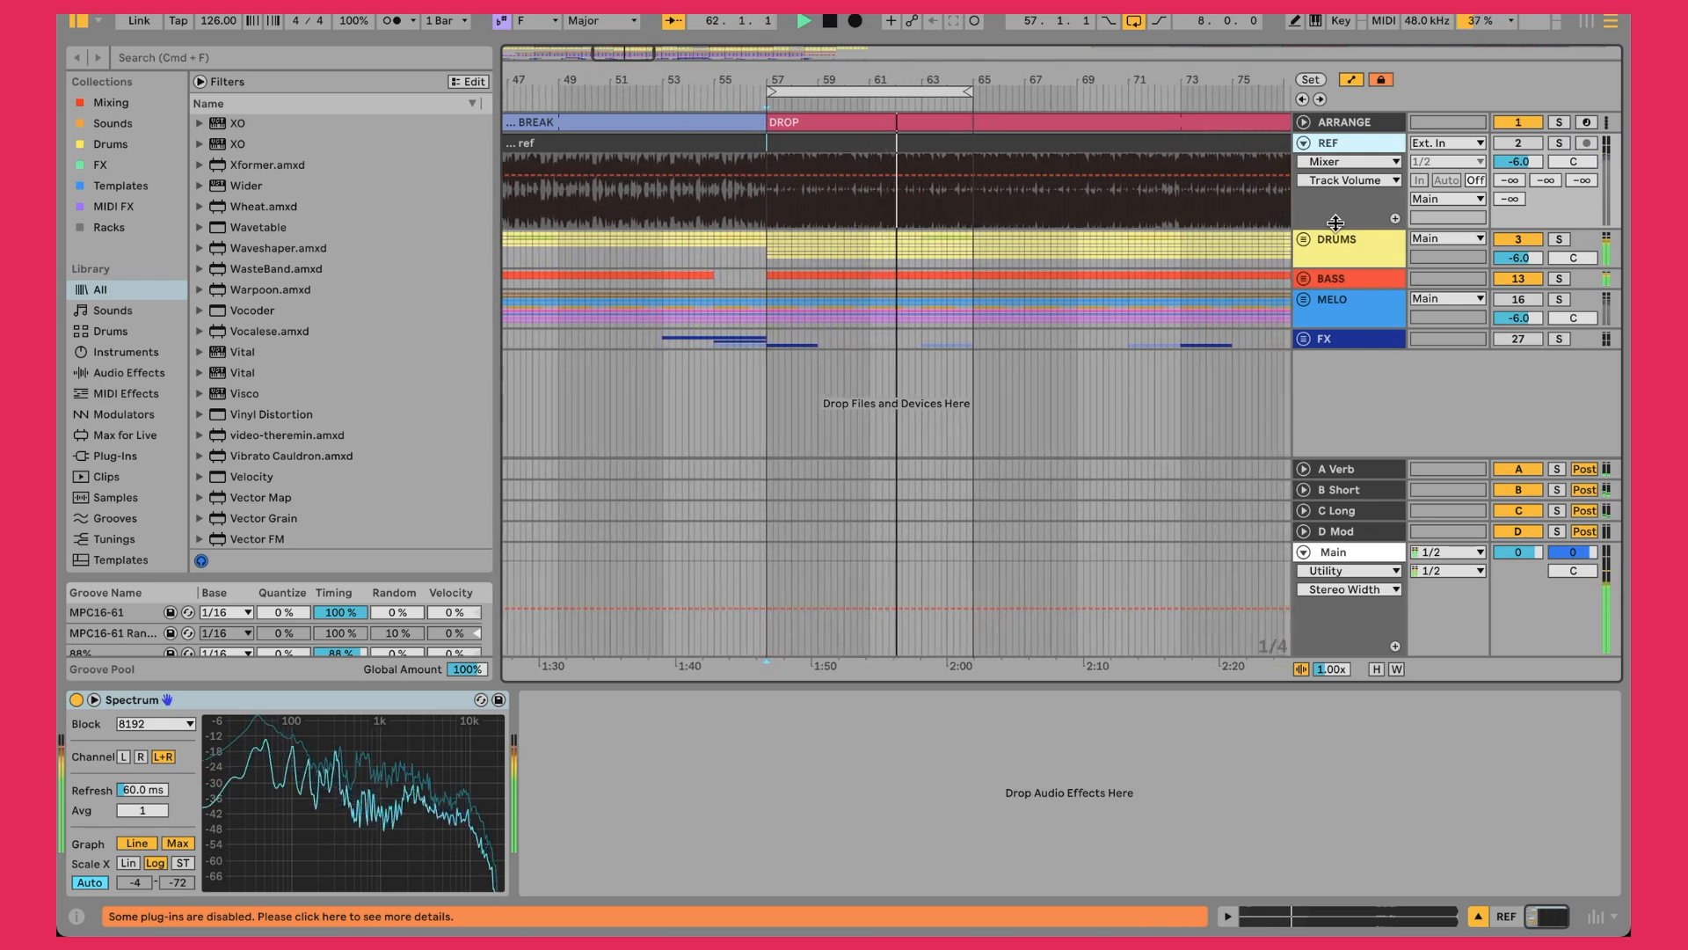
Unfold the MELO group track, and toggle it on and back off to hear the melodic layers in the drop
left_click_drag(750, 80, 839, 76)
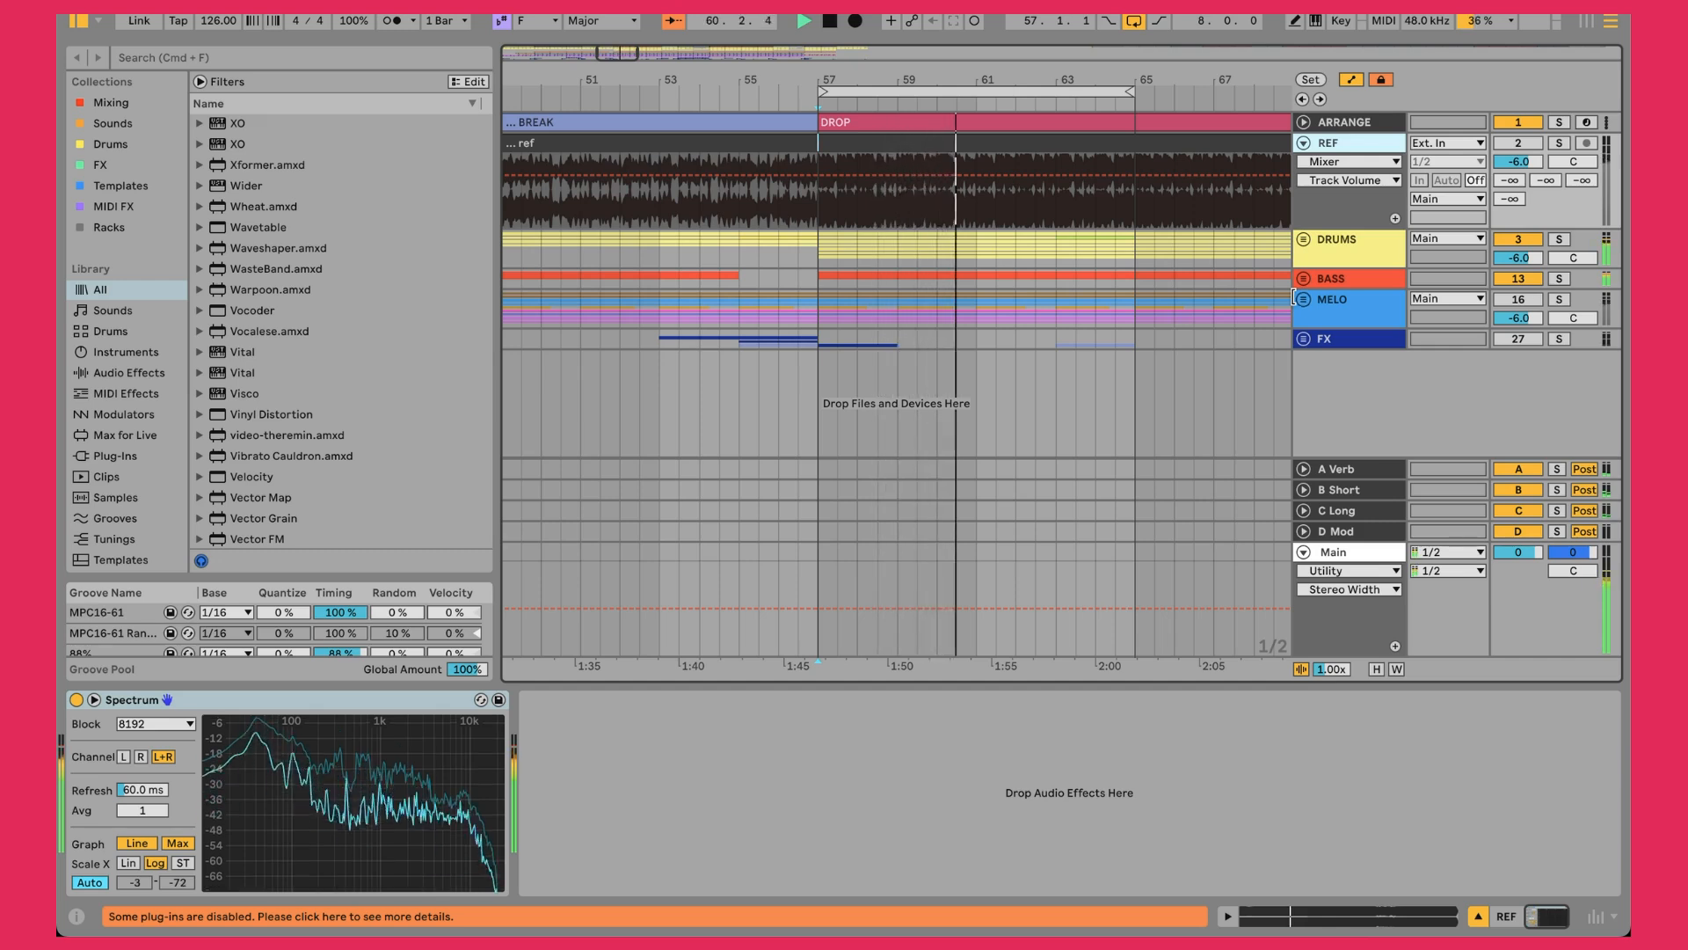
left_click(1303, 299)
scroll(1319, 354, "down", 2)
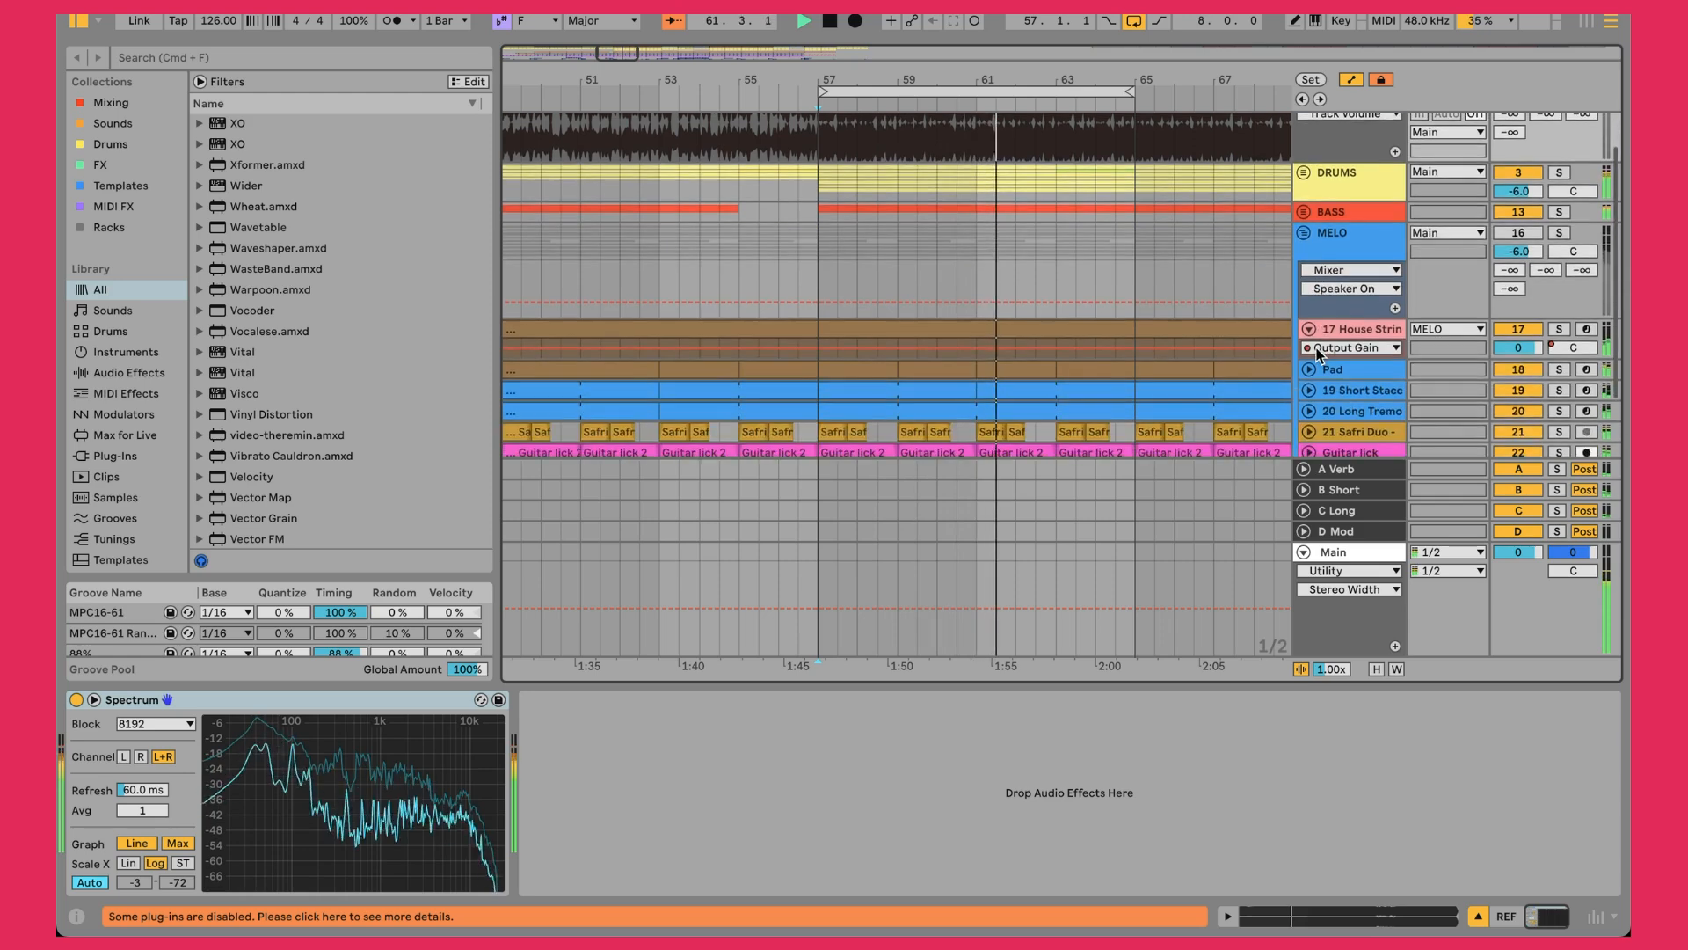
scroll(1319, 352, "down", 2)
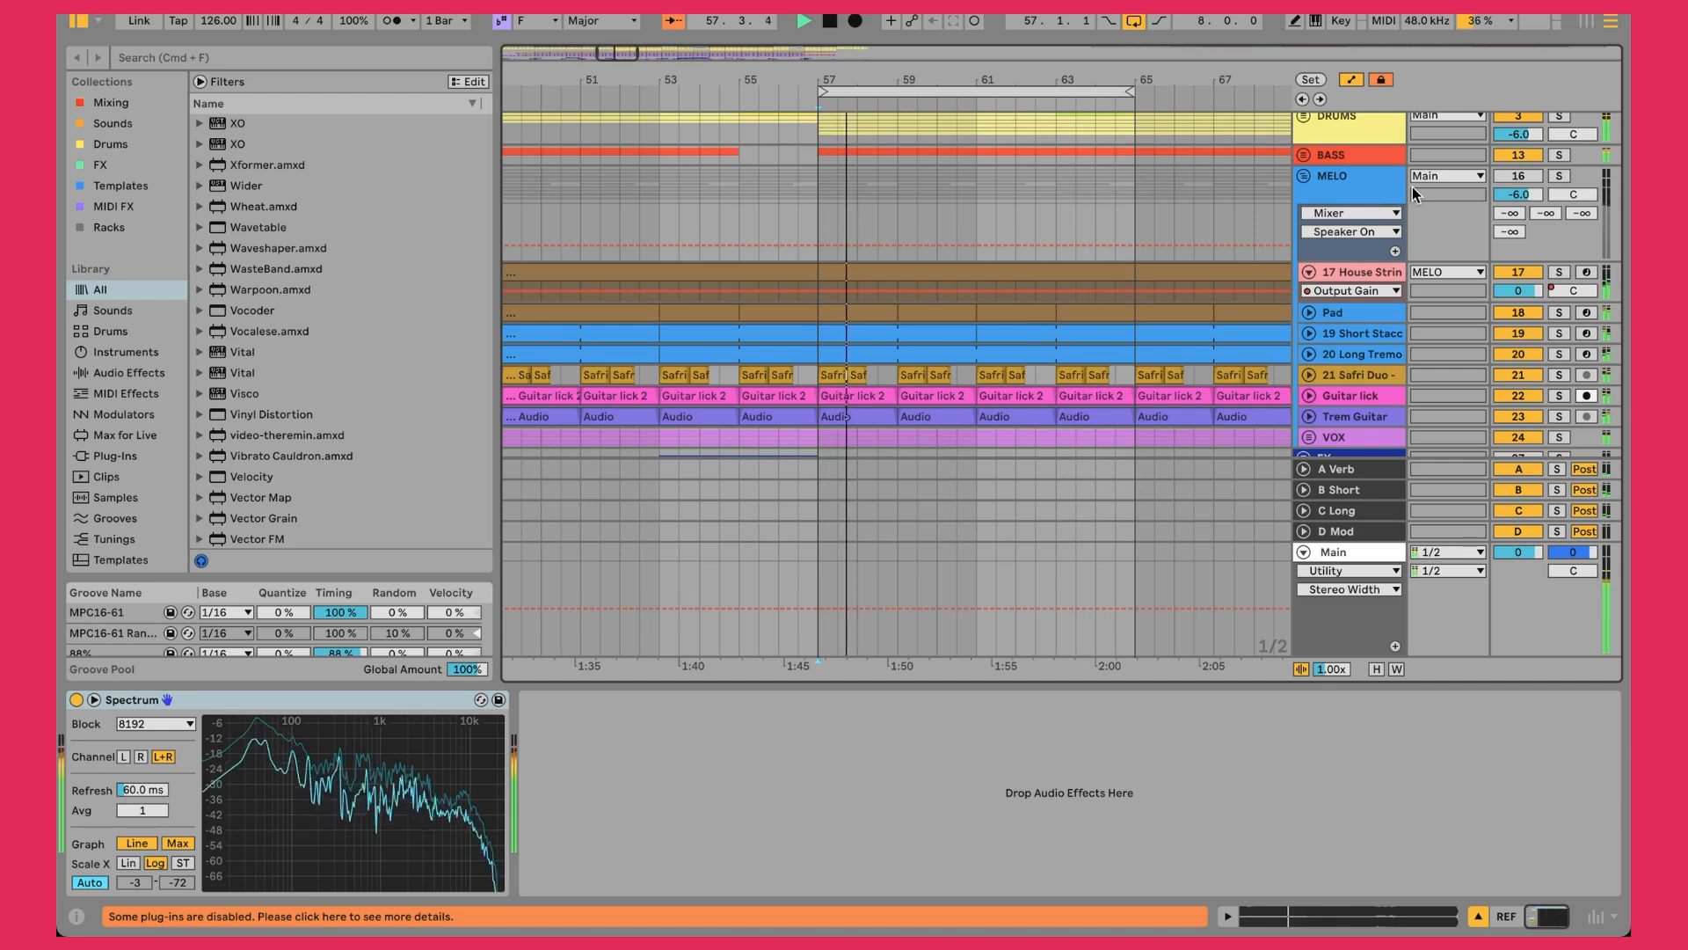
left_click(1379, 194)
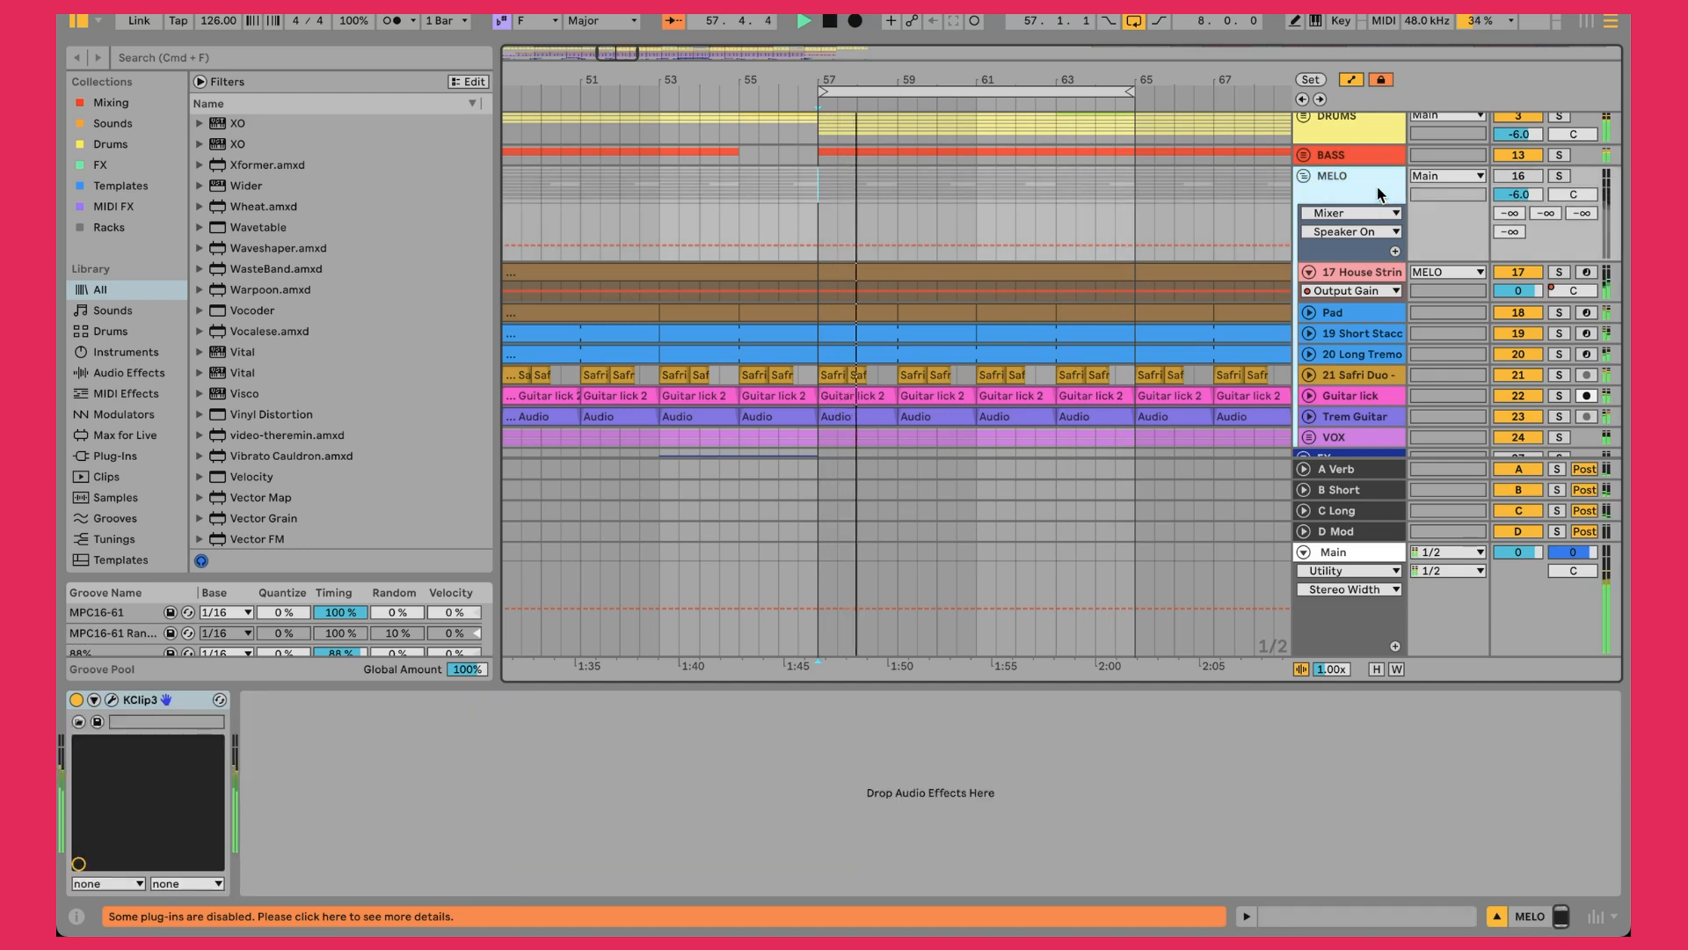
left_click(1523, 181)
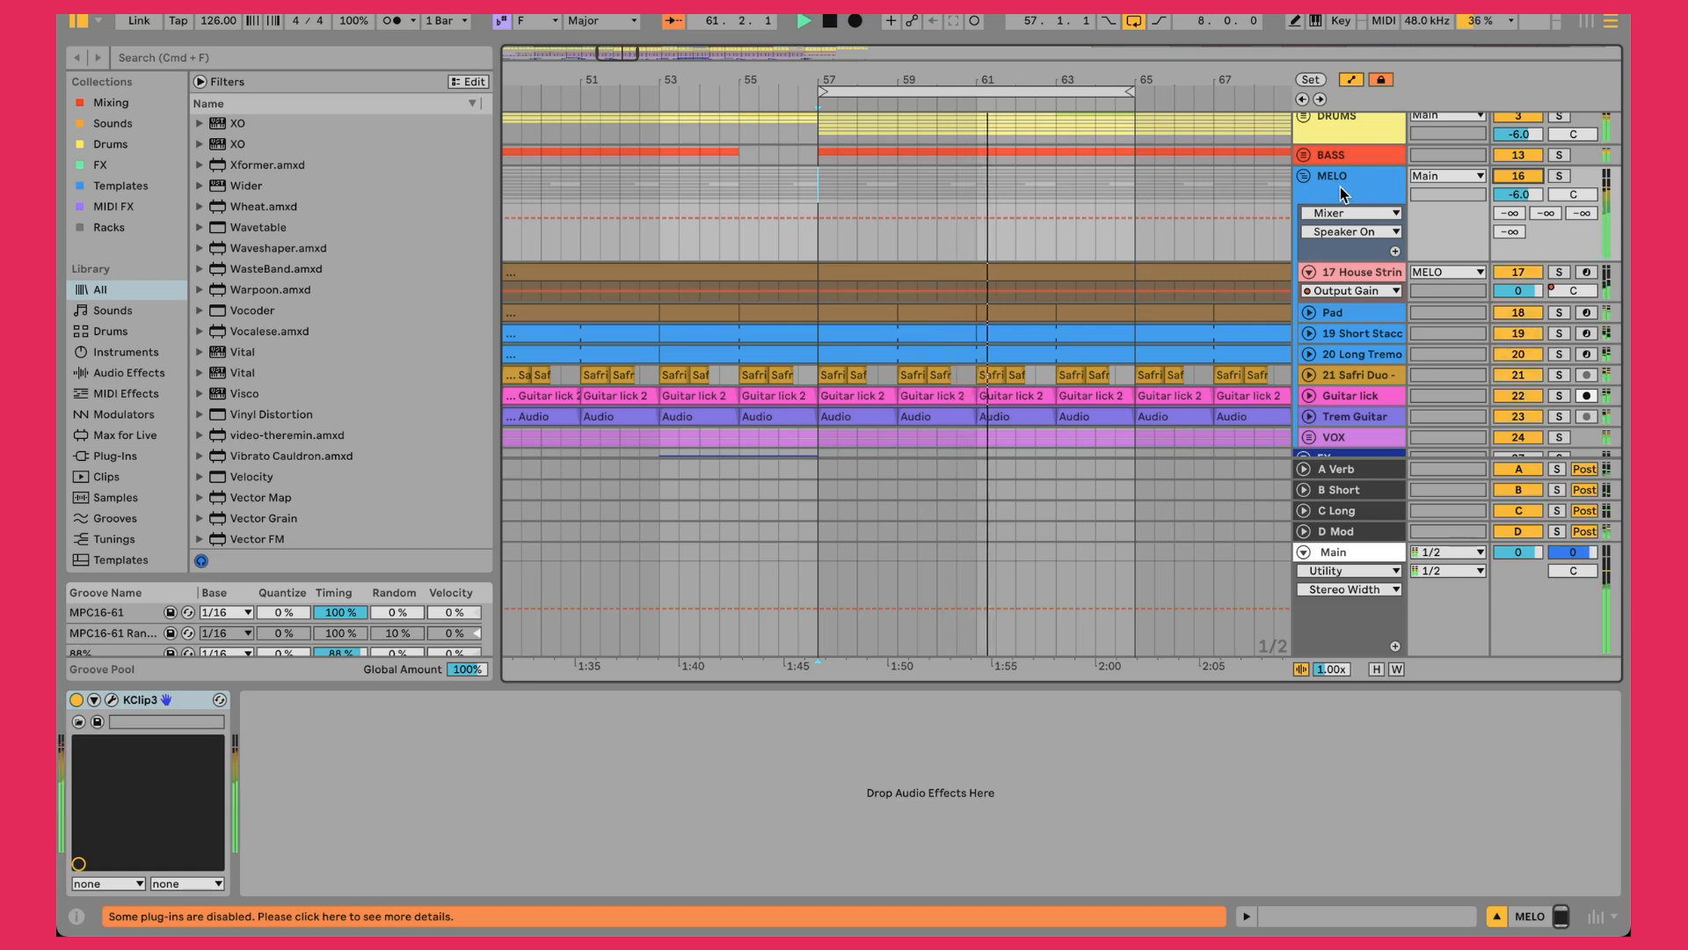
left_click(1521, 176)
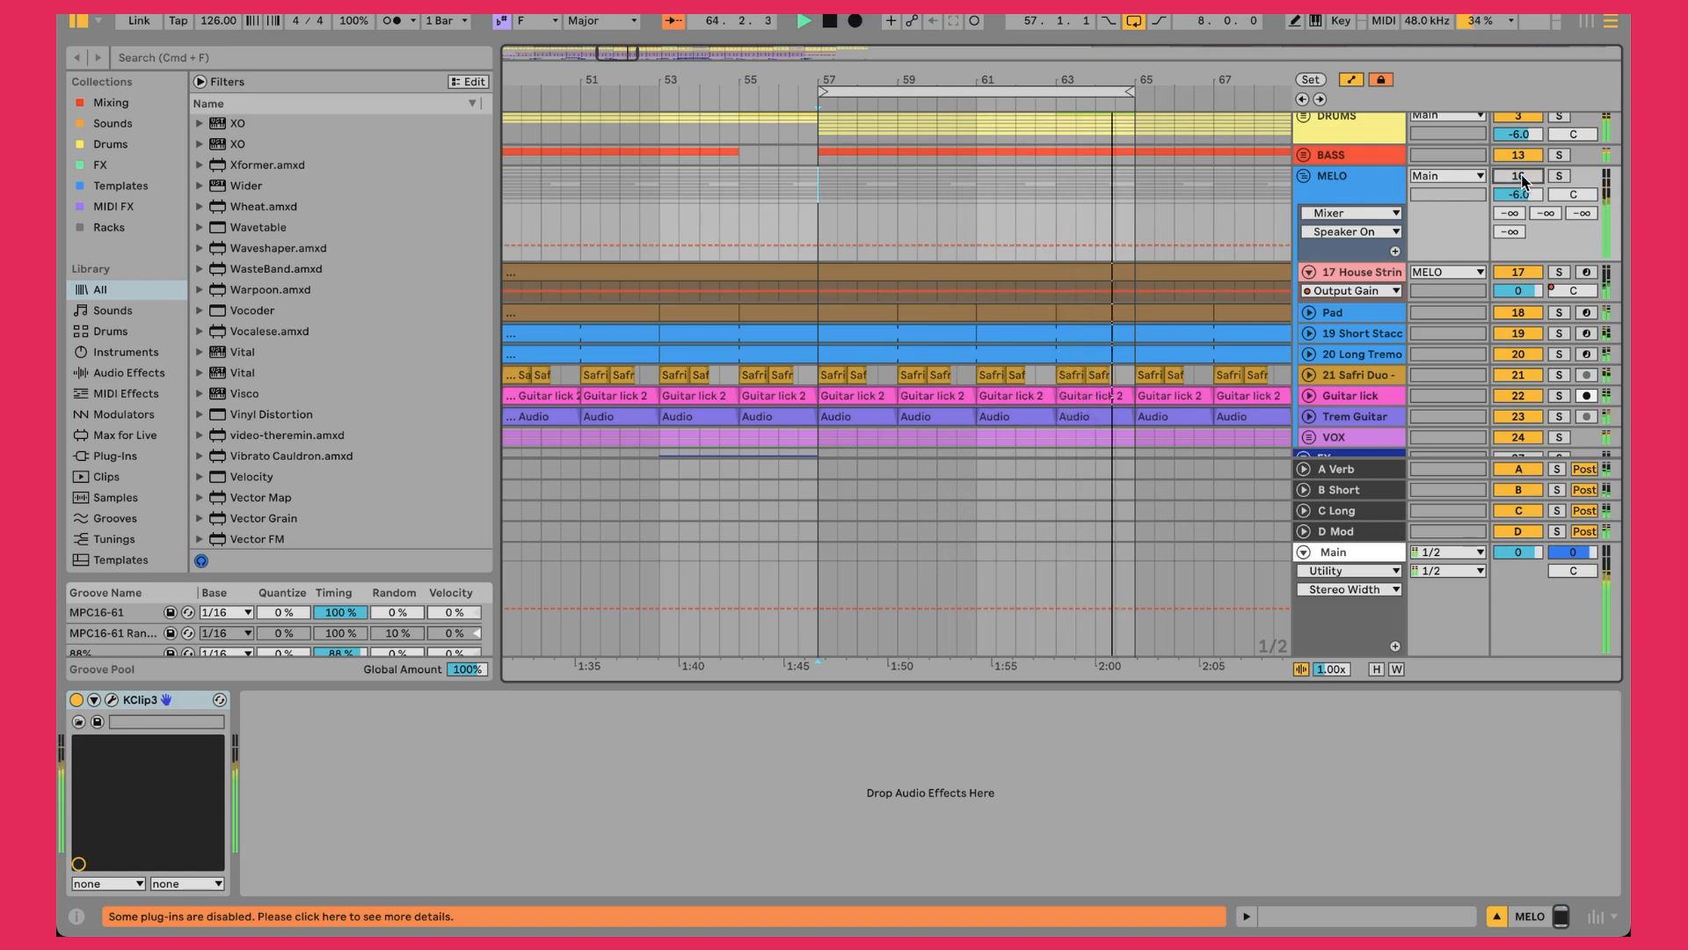
Mute all tracks inside the MELO group, from 17 House String to VOX
left_click(1393, 273)
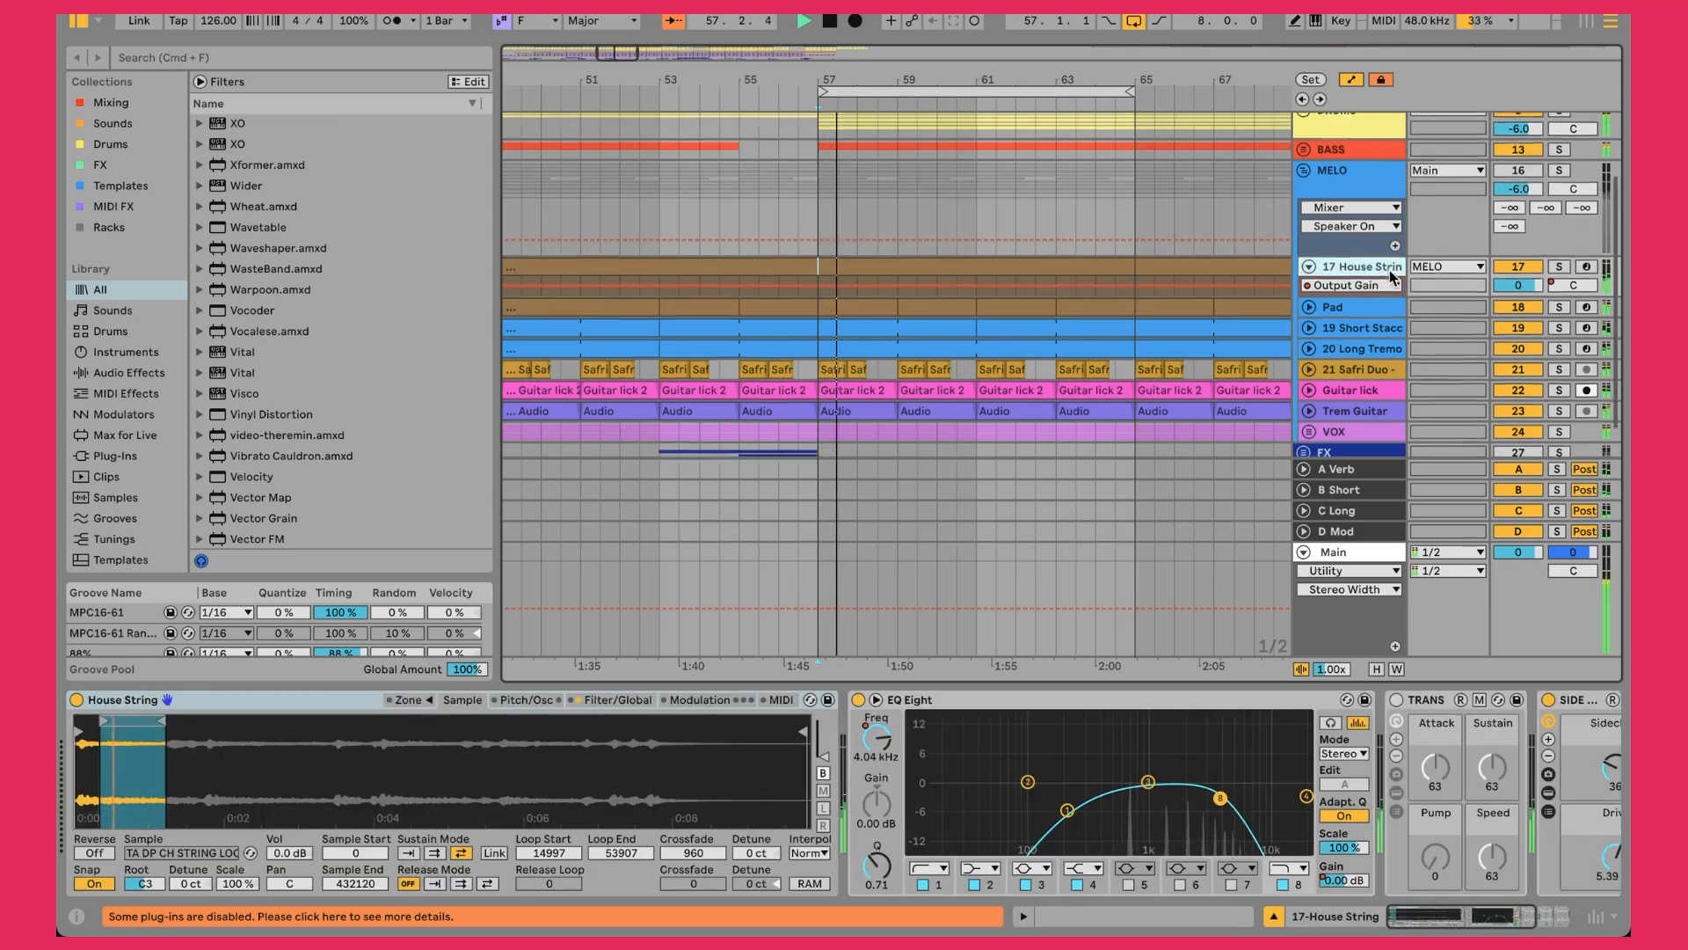
left_click(1369, 378, "shift")
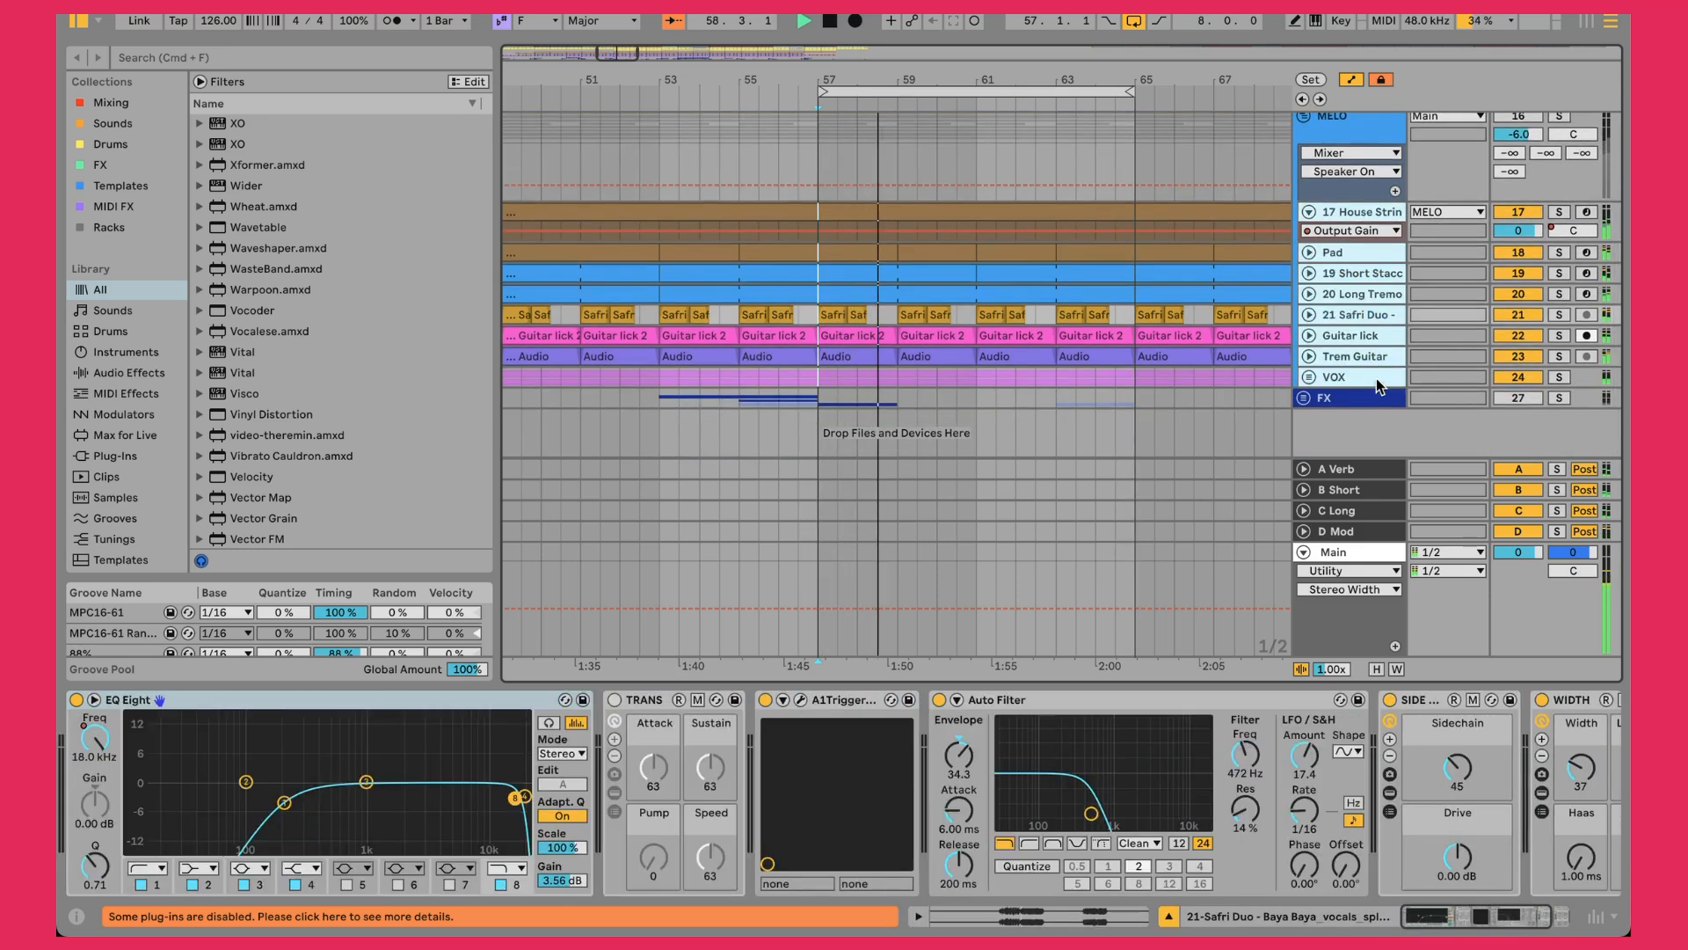
left_click(1521, 379)
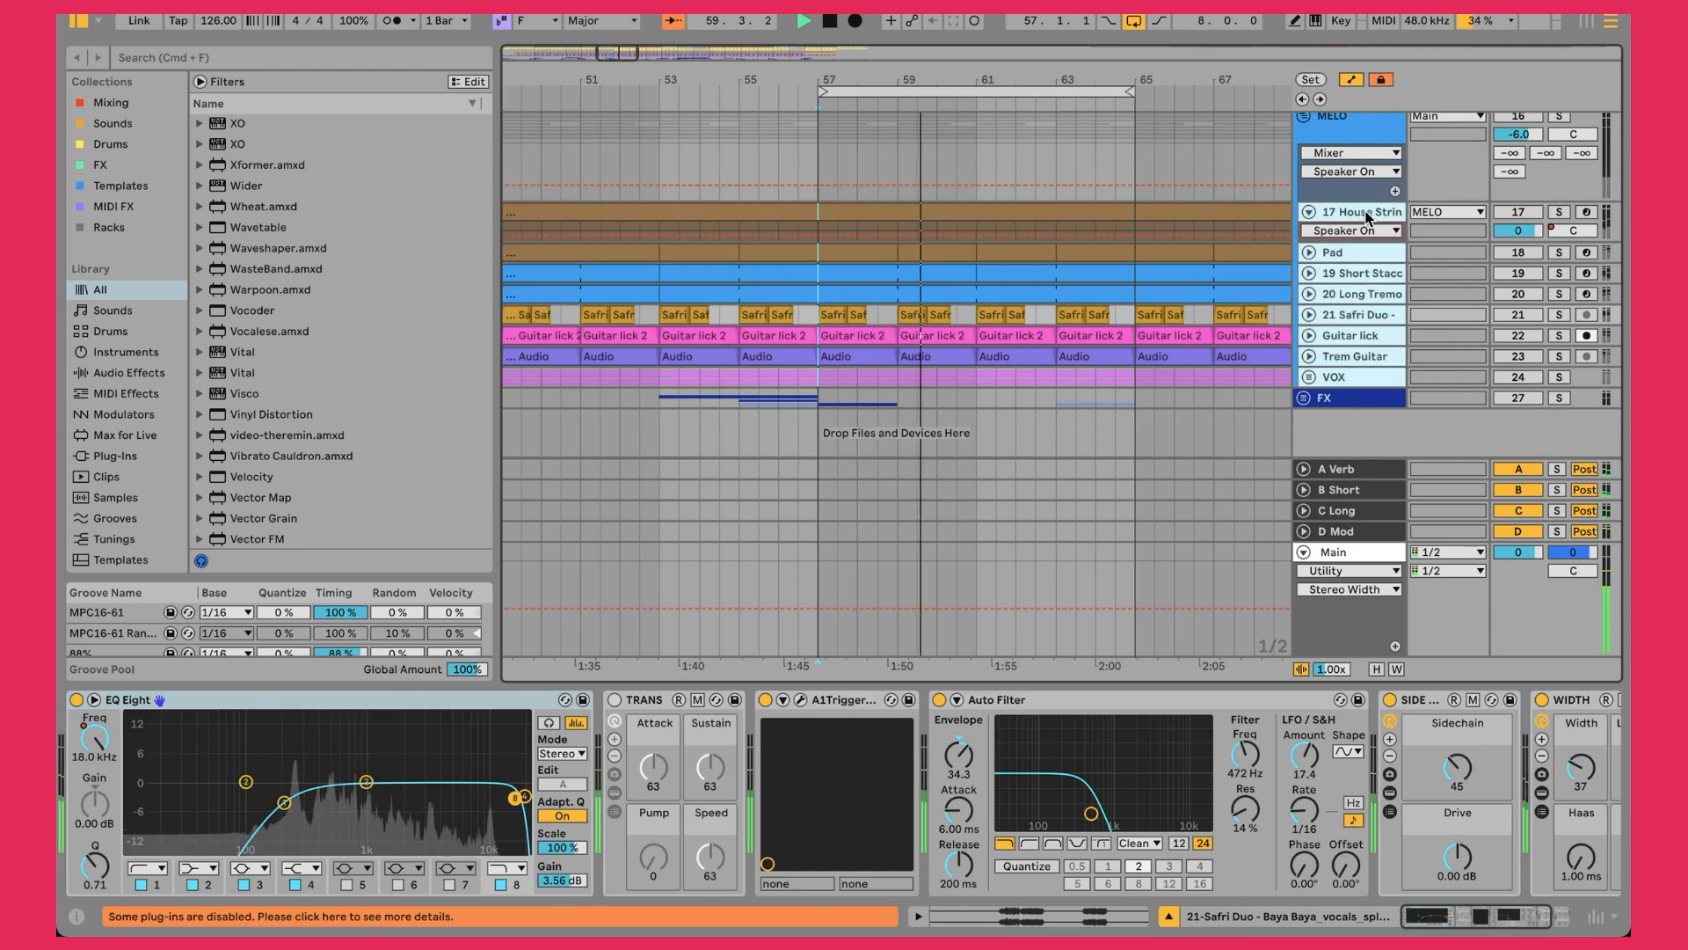
Reactivate only the 17 House String track and solo it
left_click(1369, 253)
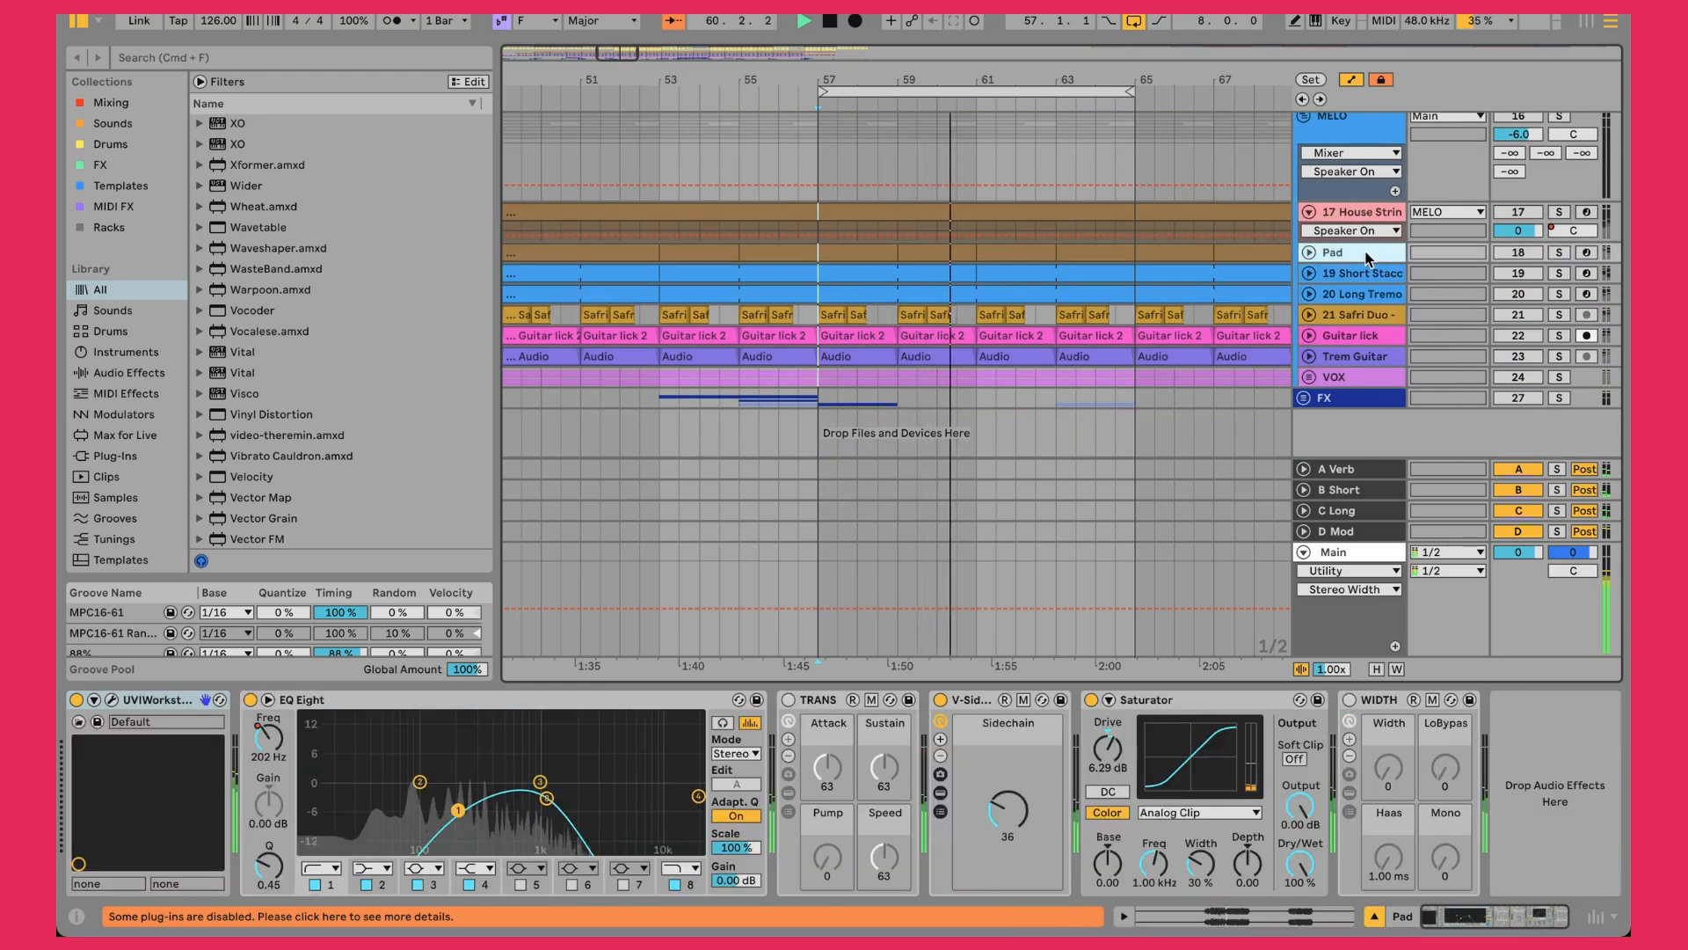
left_click(1330, 220)
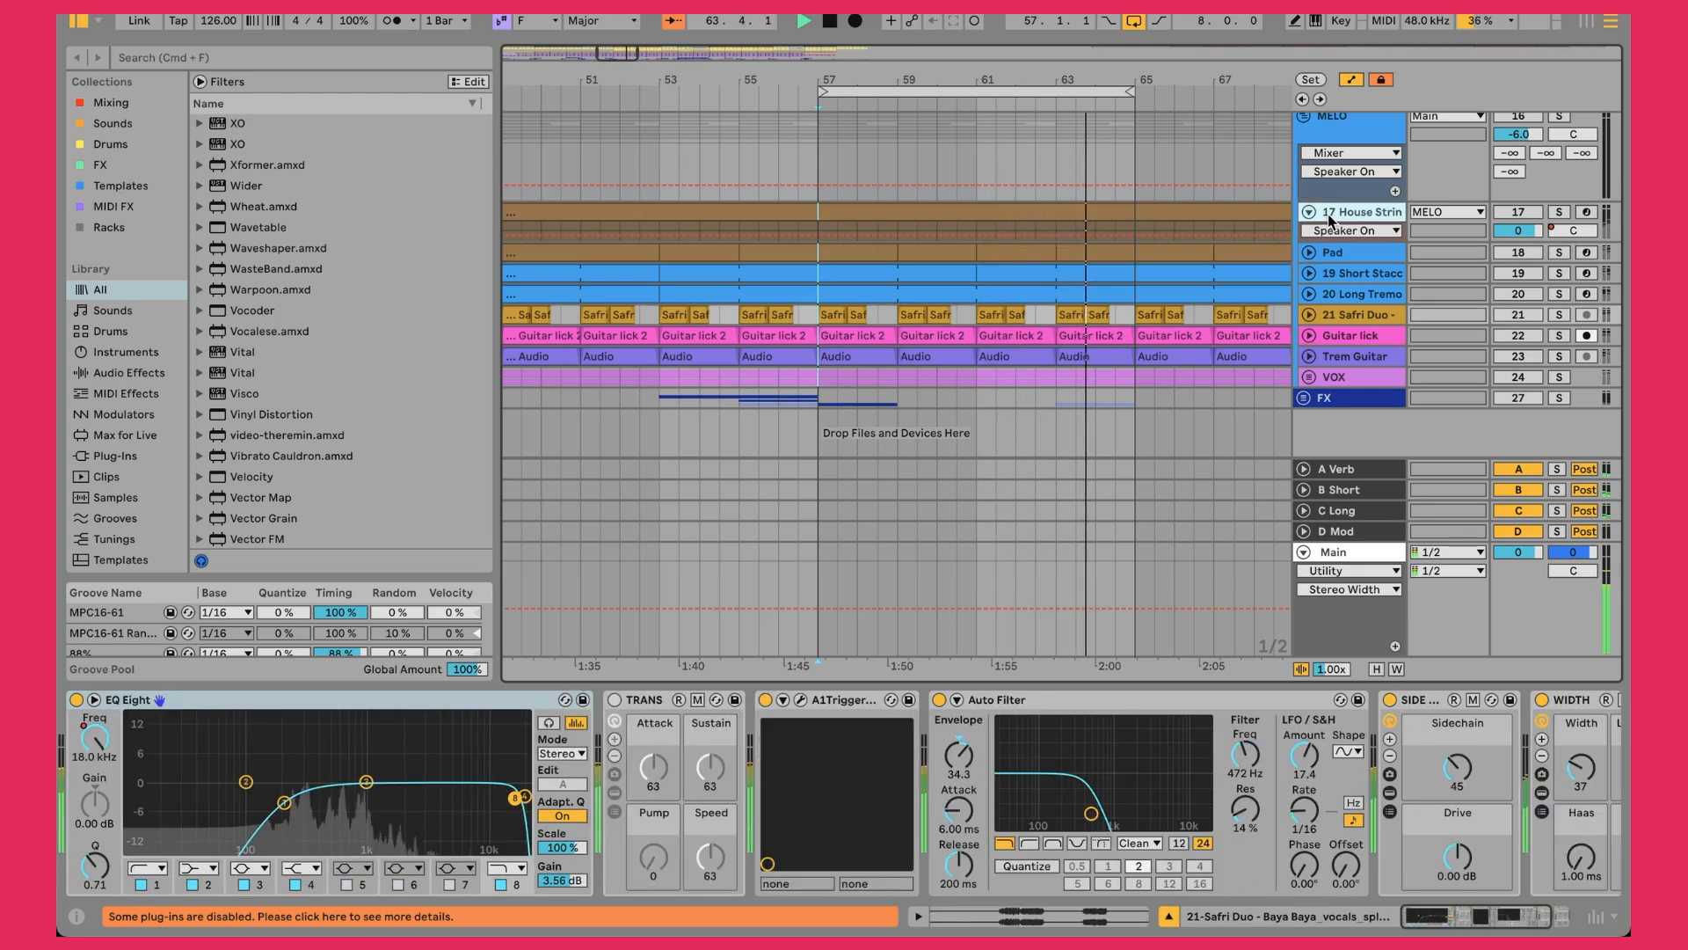
left_click(1519, 213)
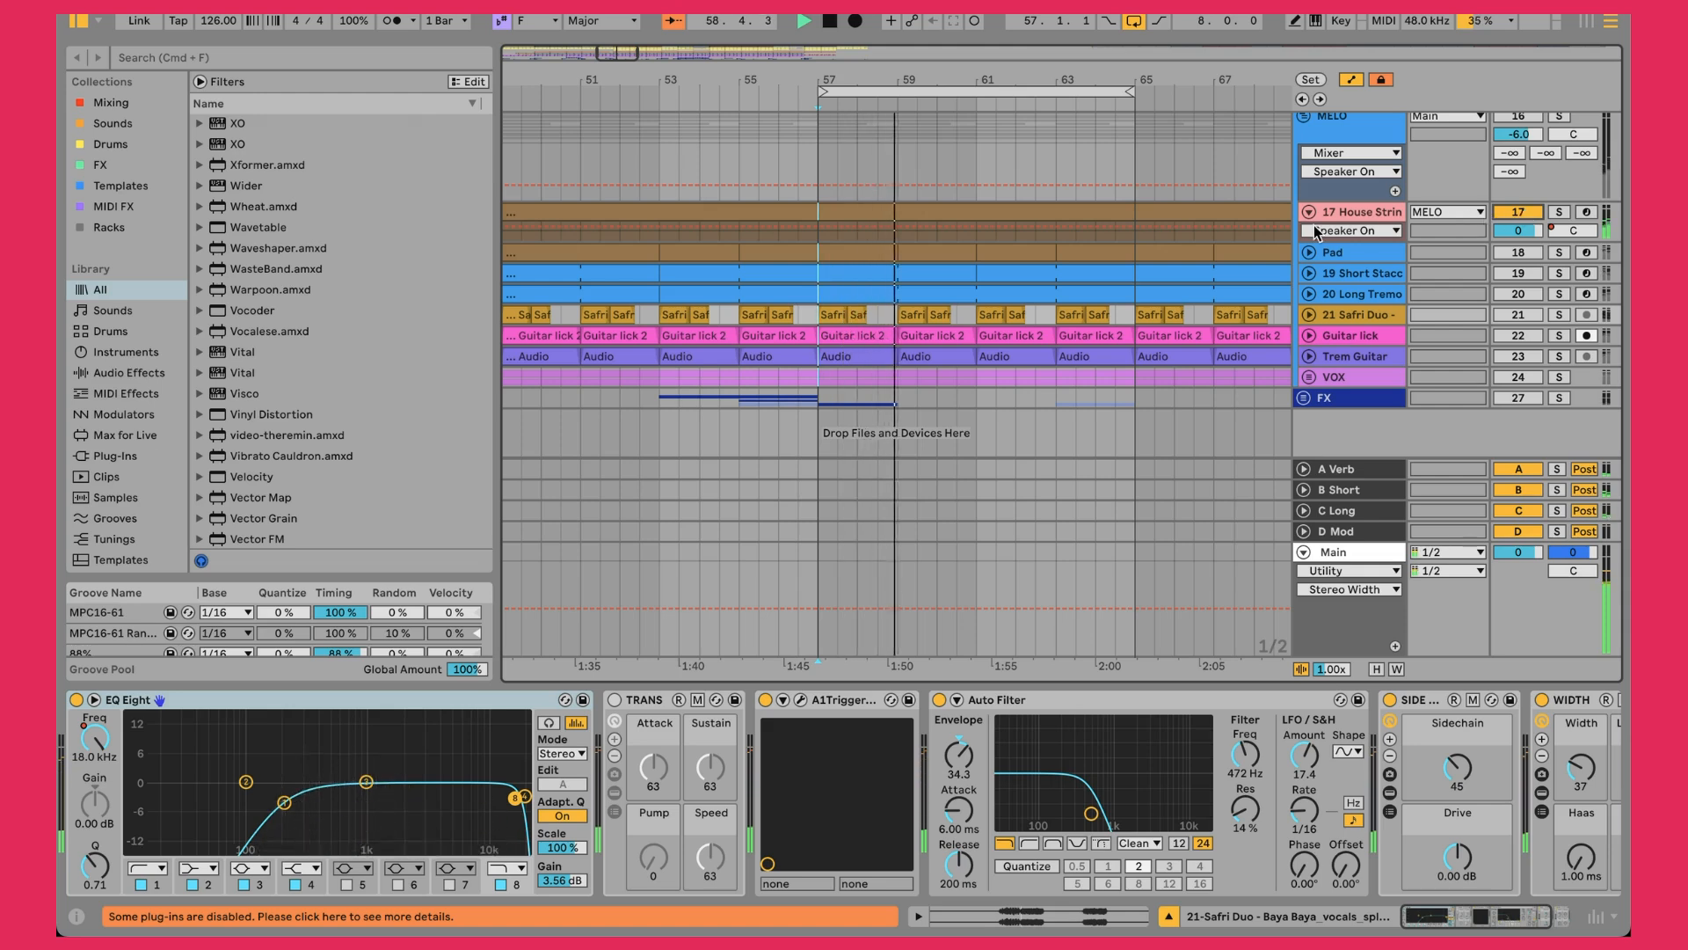
left_click(1559, 212)
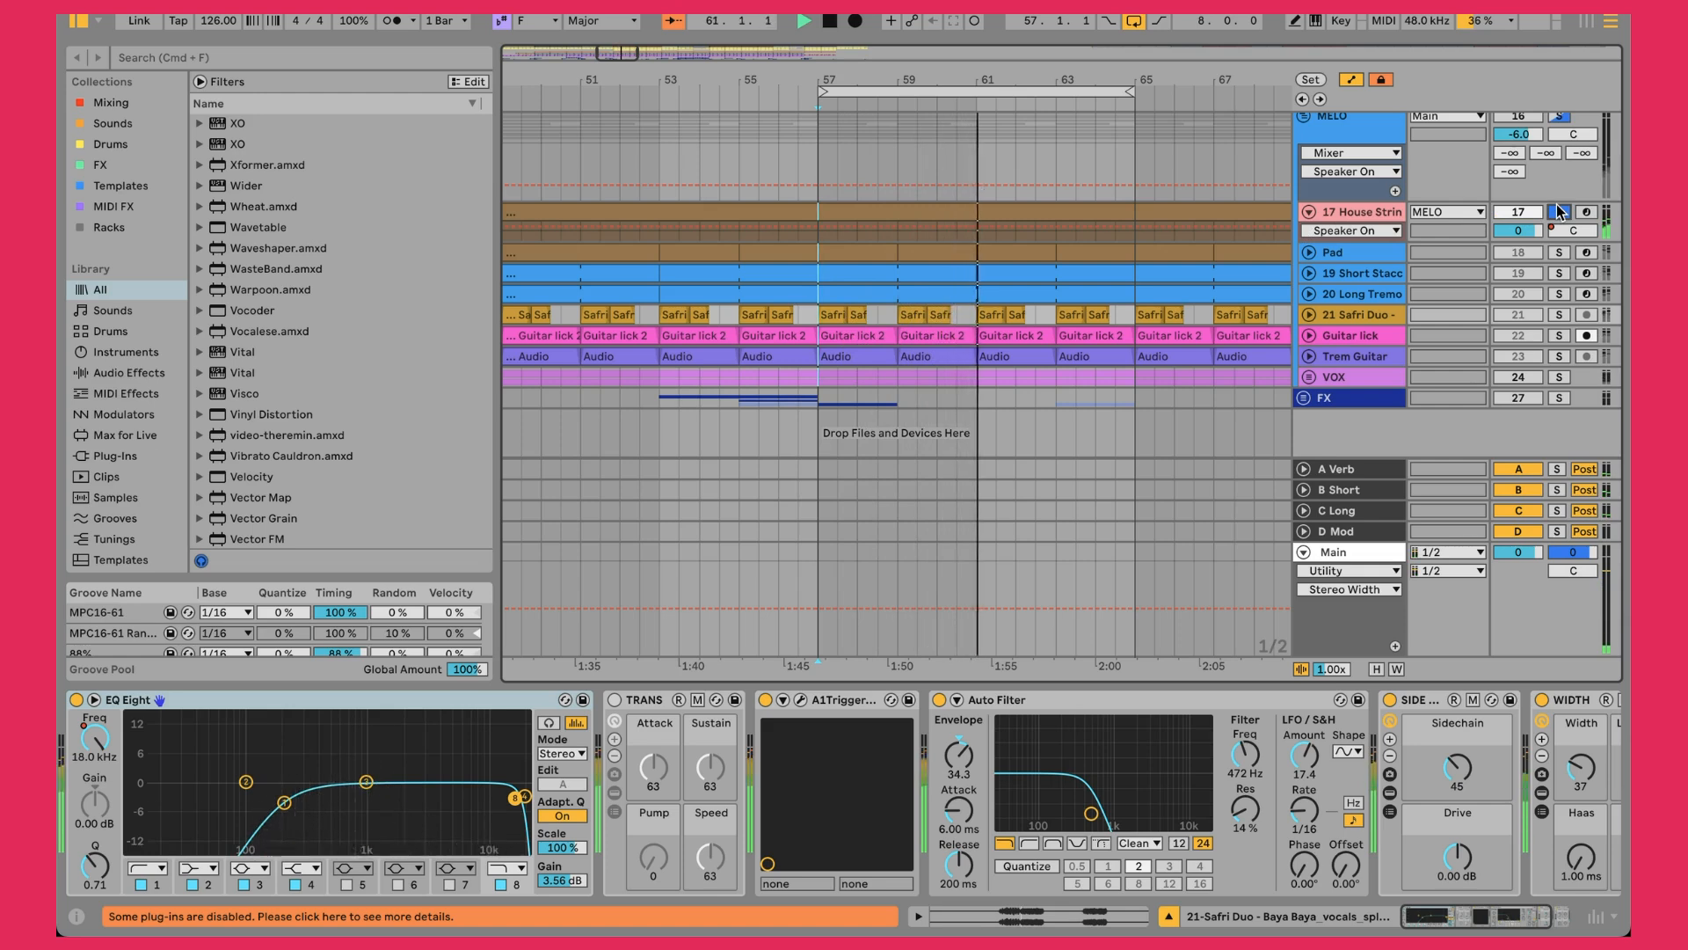
Set the insert marker at bar 57, the start of the drop, and start playback from there
left_click(1368, 215)
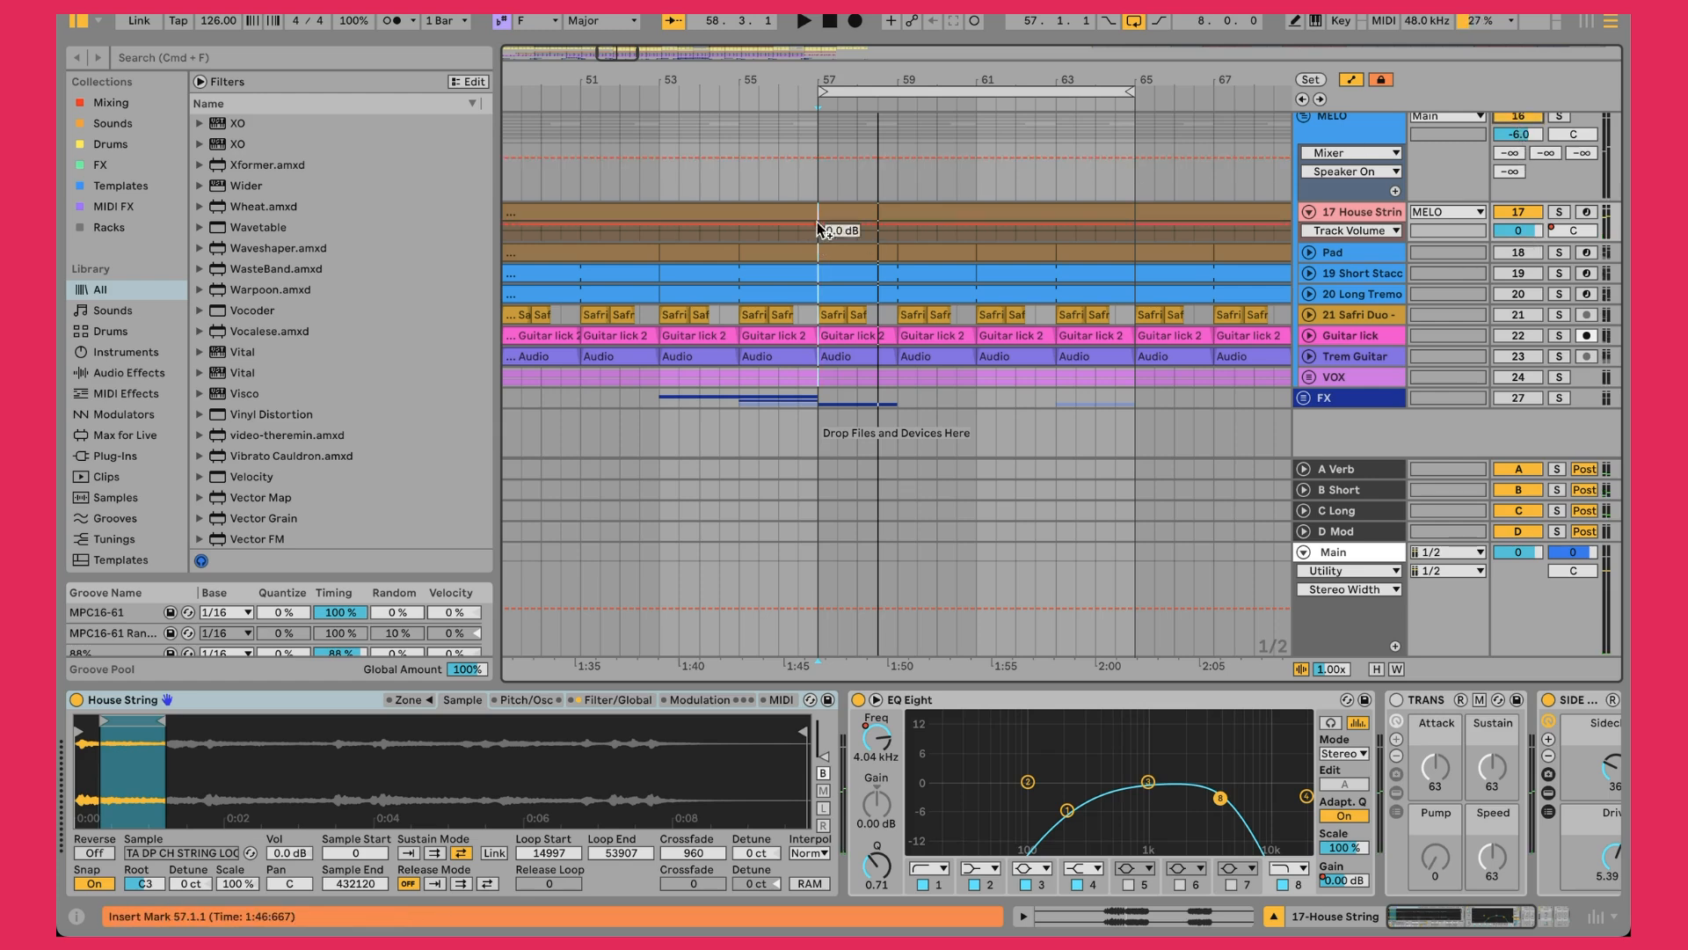
left_click(819, 185)
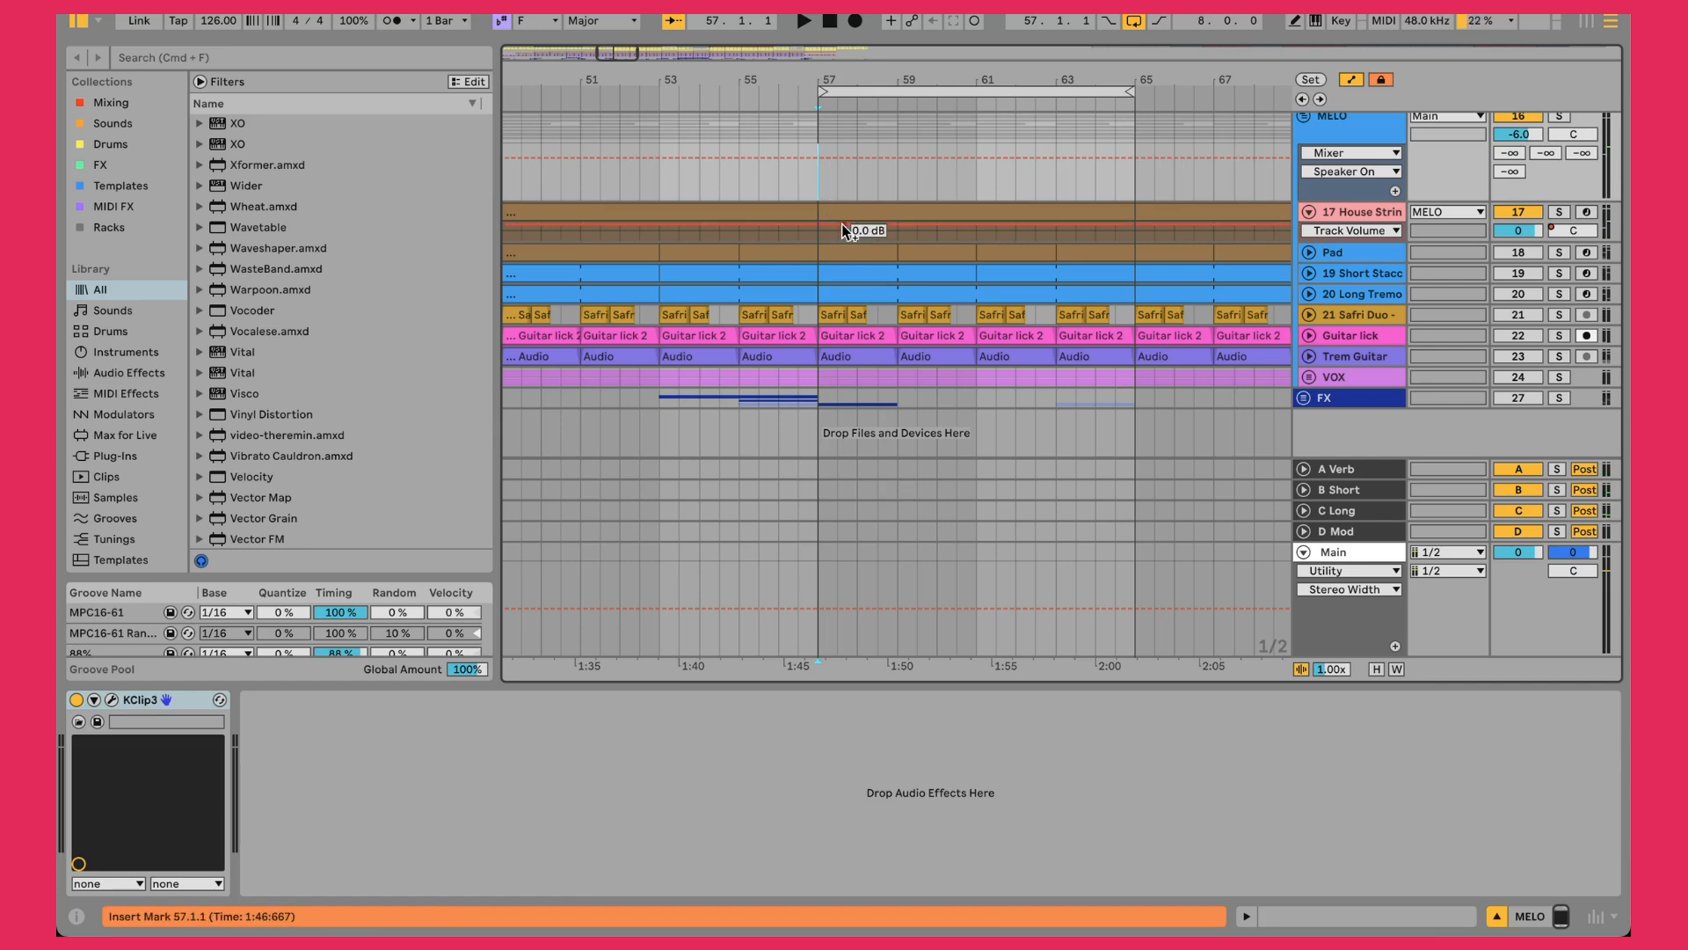
key("space")
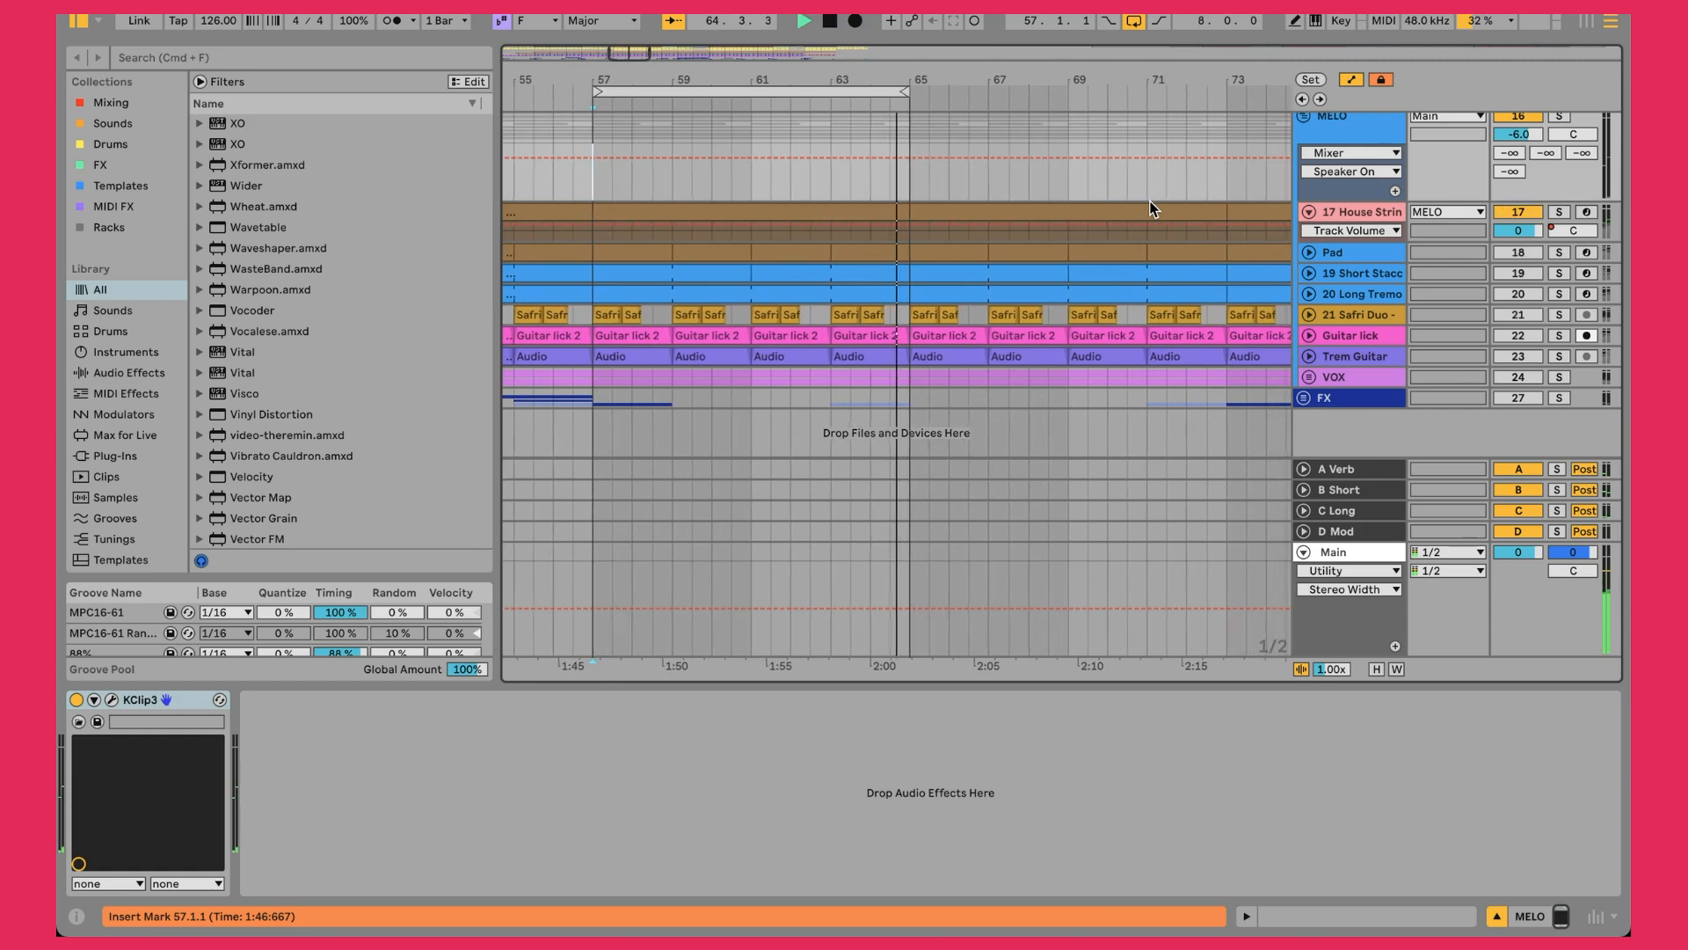
Open the House String clip at bar 57 to view its notes, and return to the track's device chain
double_click(1096, 208)
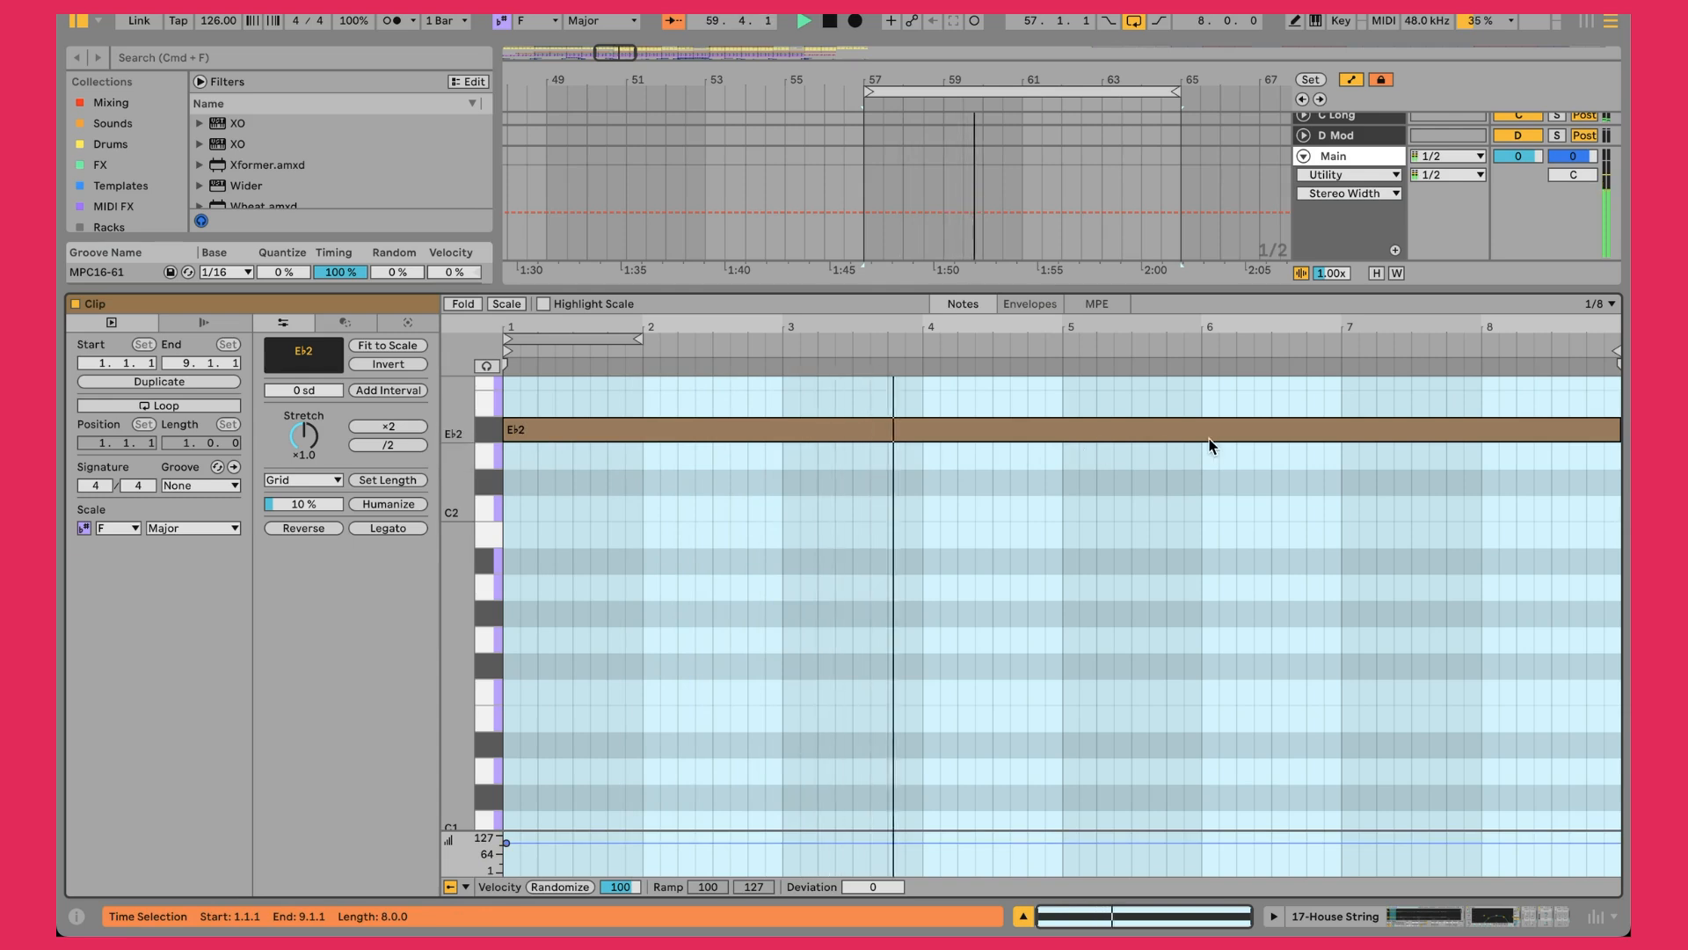
key("super+alt+l")
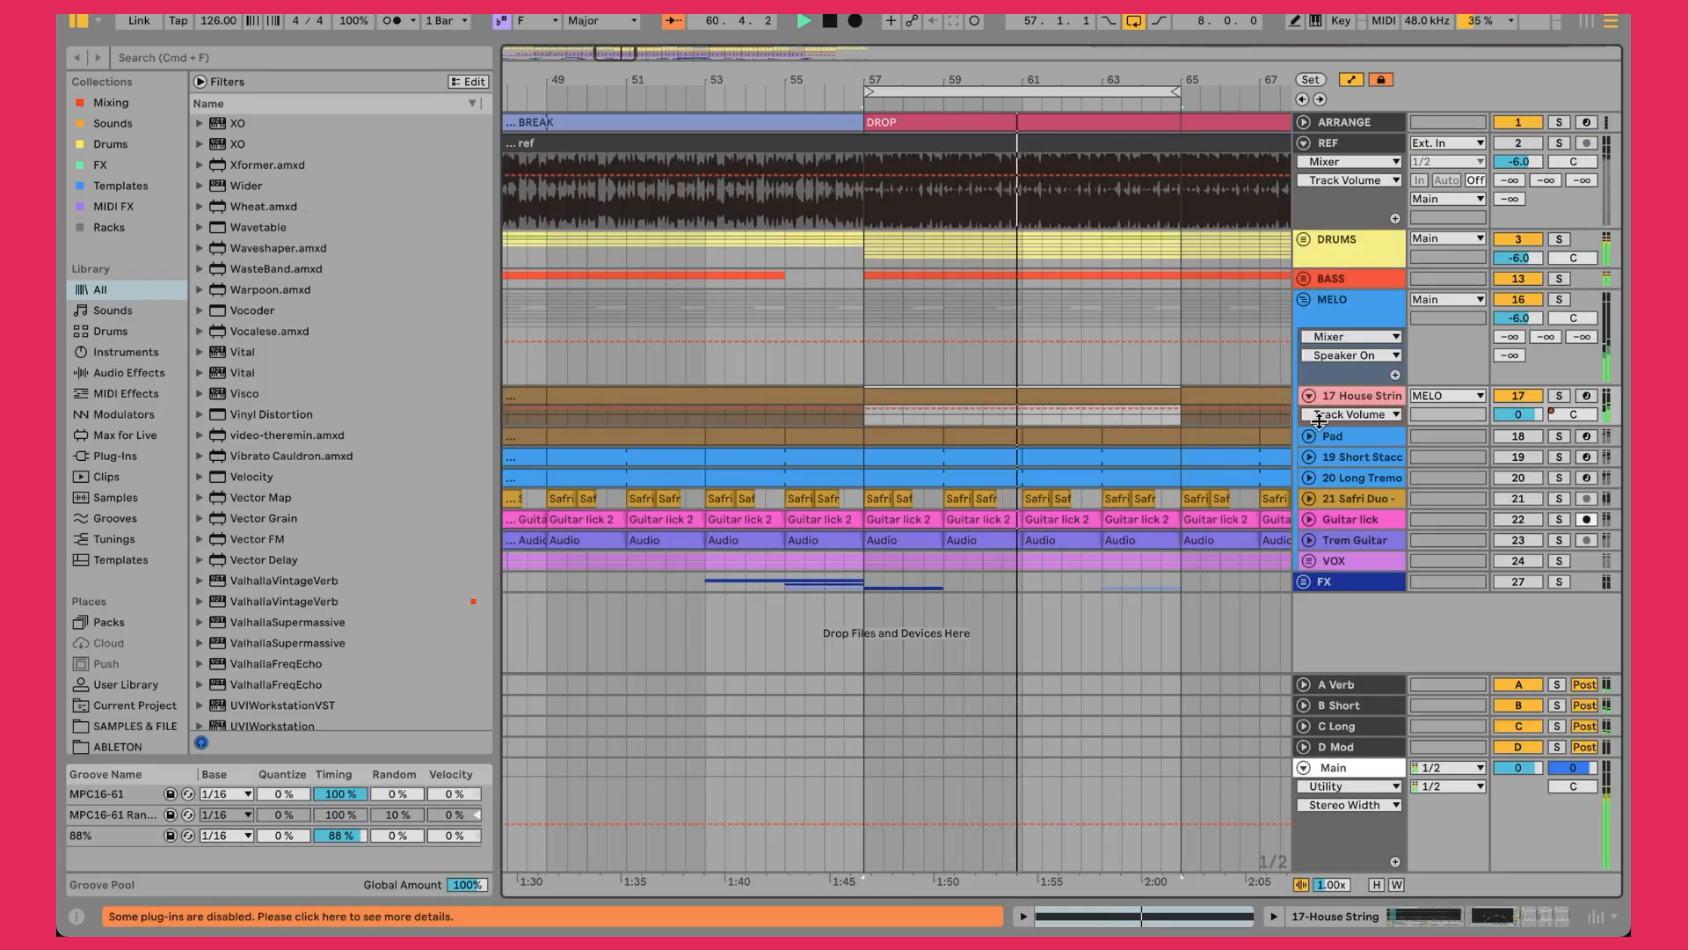
double_click(1346, 401)
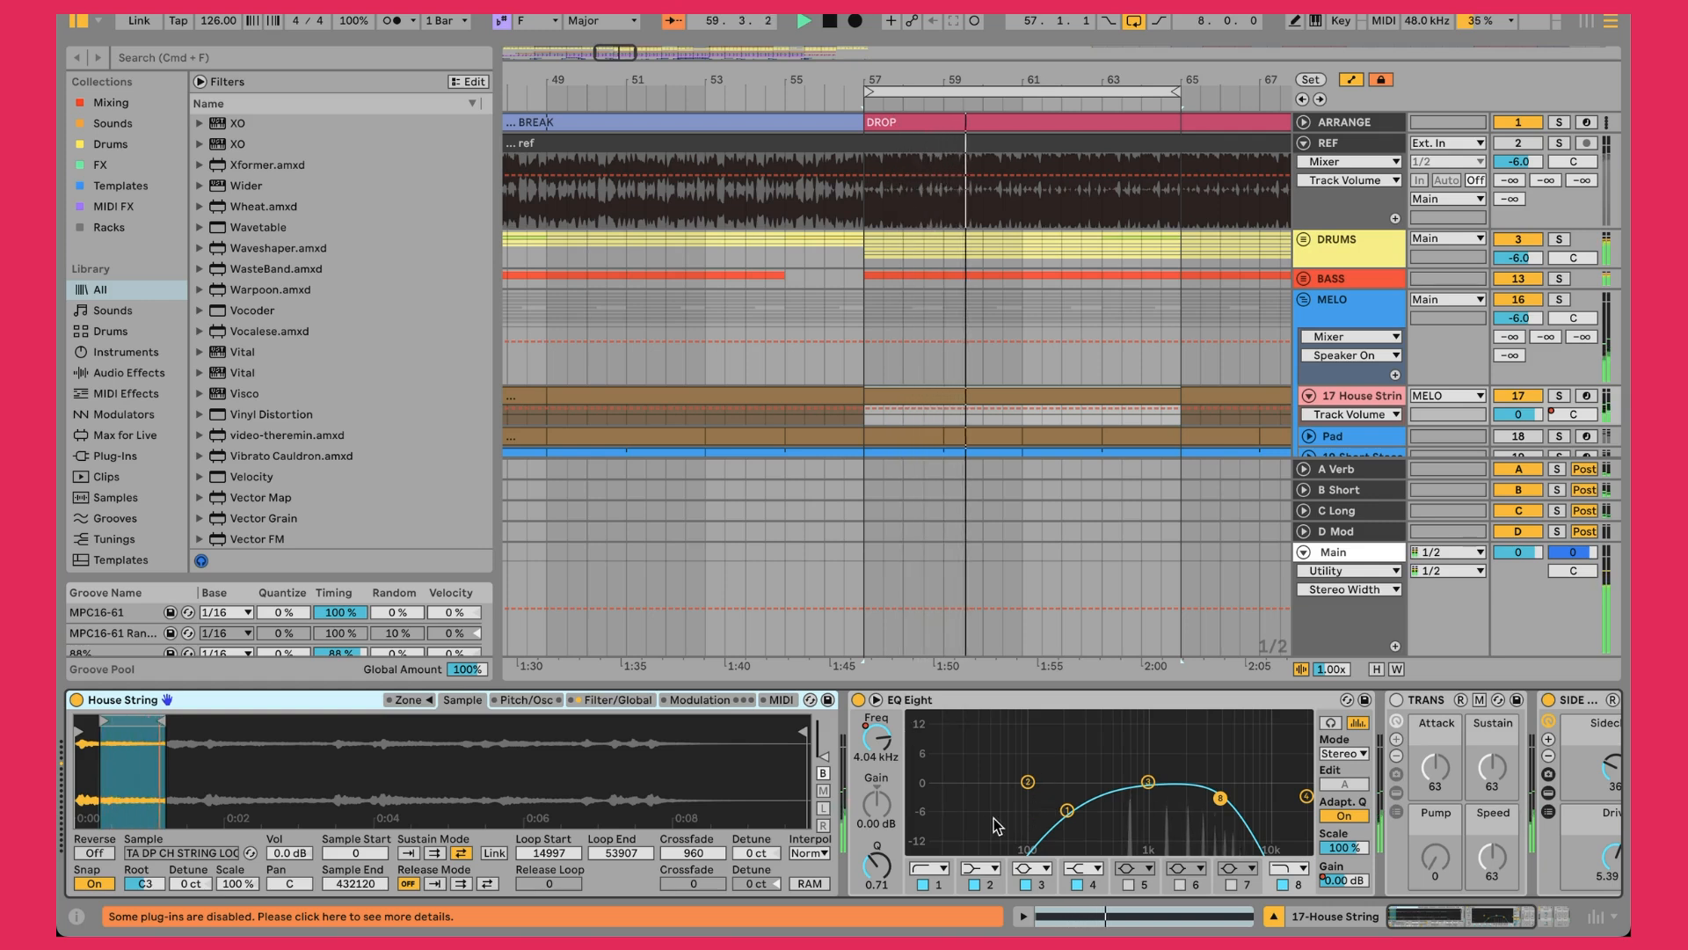
Examine House String's EQ Eight curve and show the automation of band 8's frequency
scroll(994, 818, "right", 1)
scroll(994, 818, "right", 1)
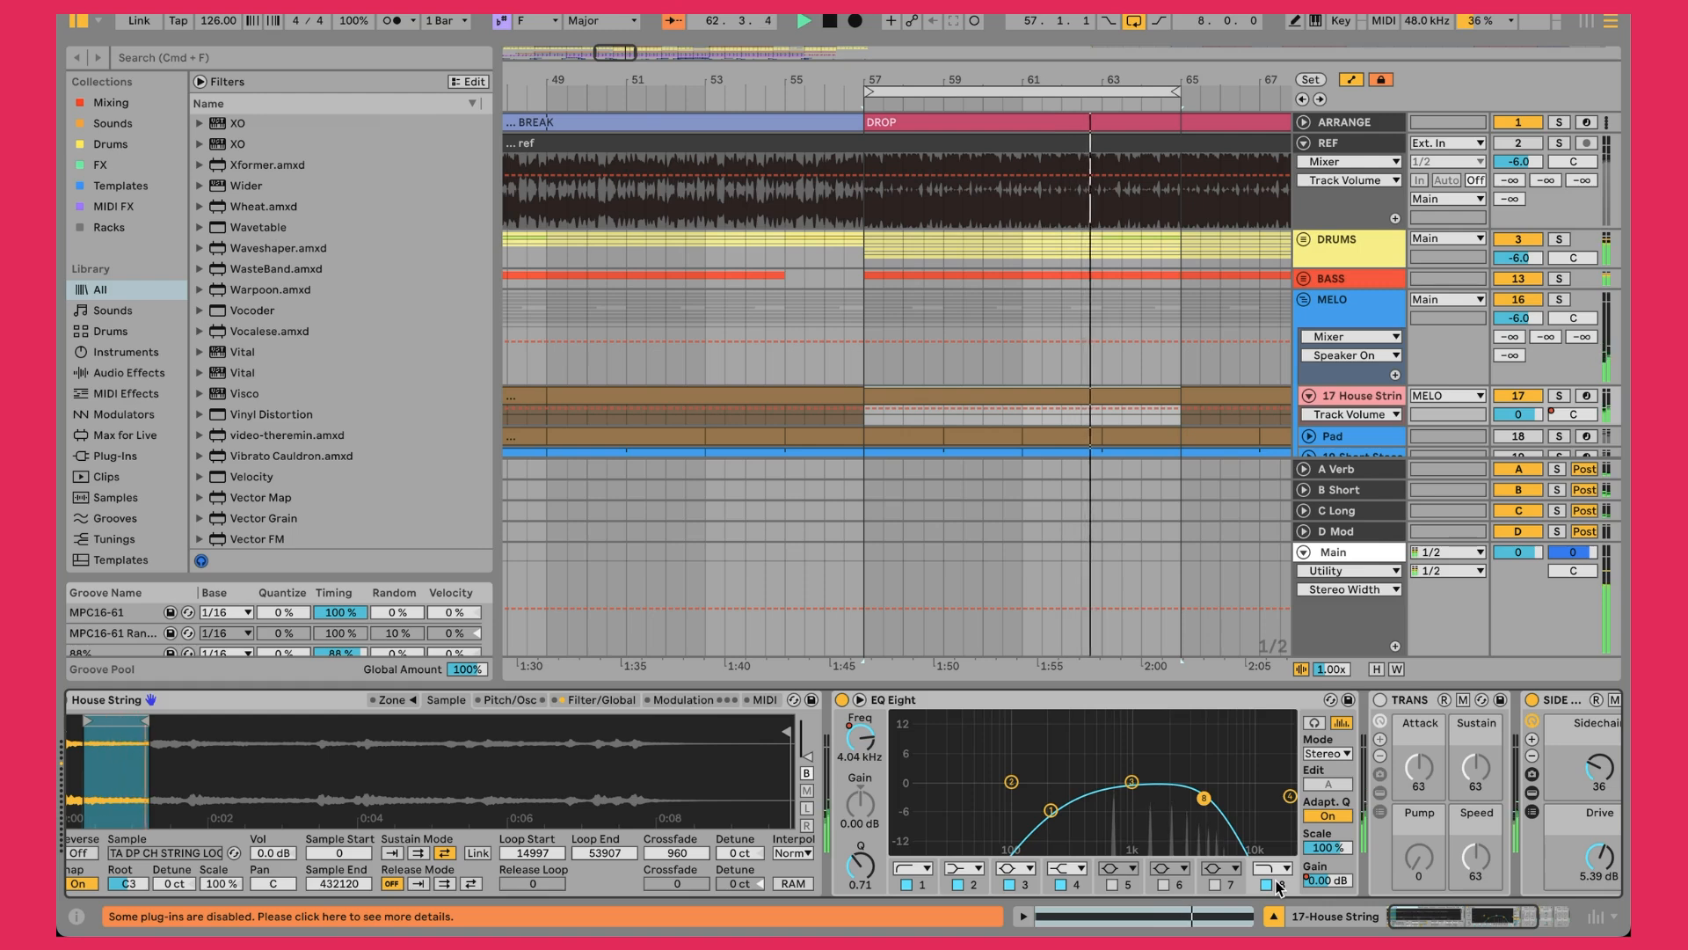
left_click(861, 741)
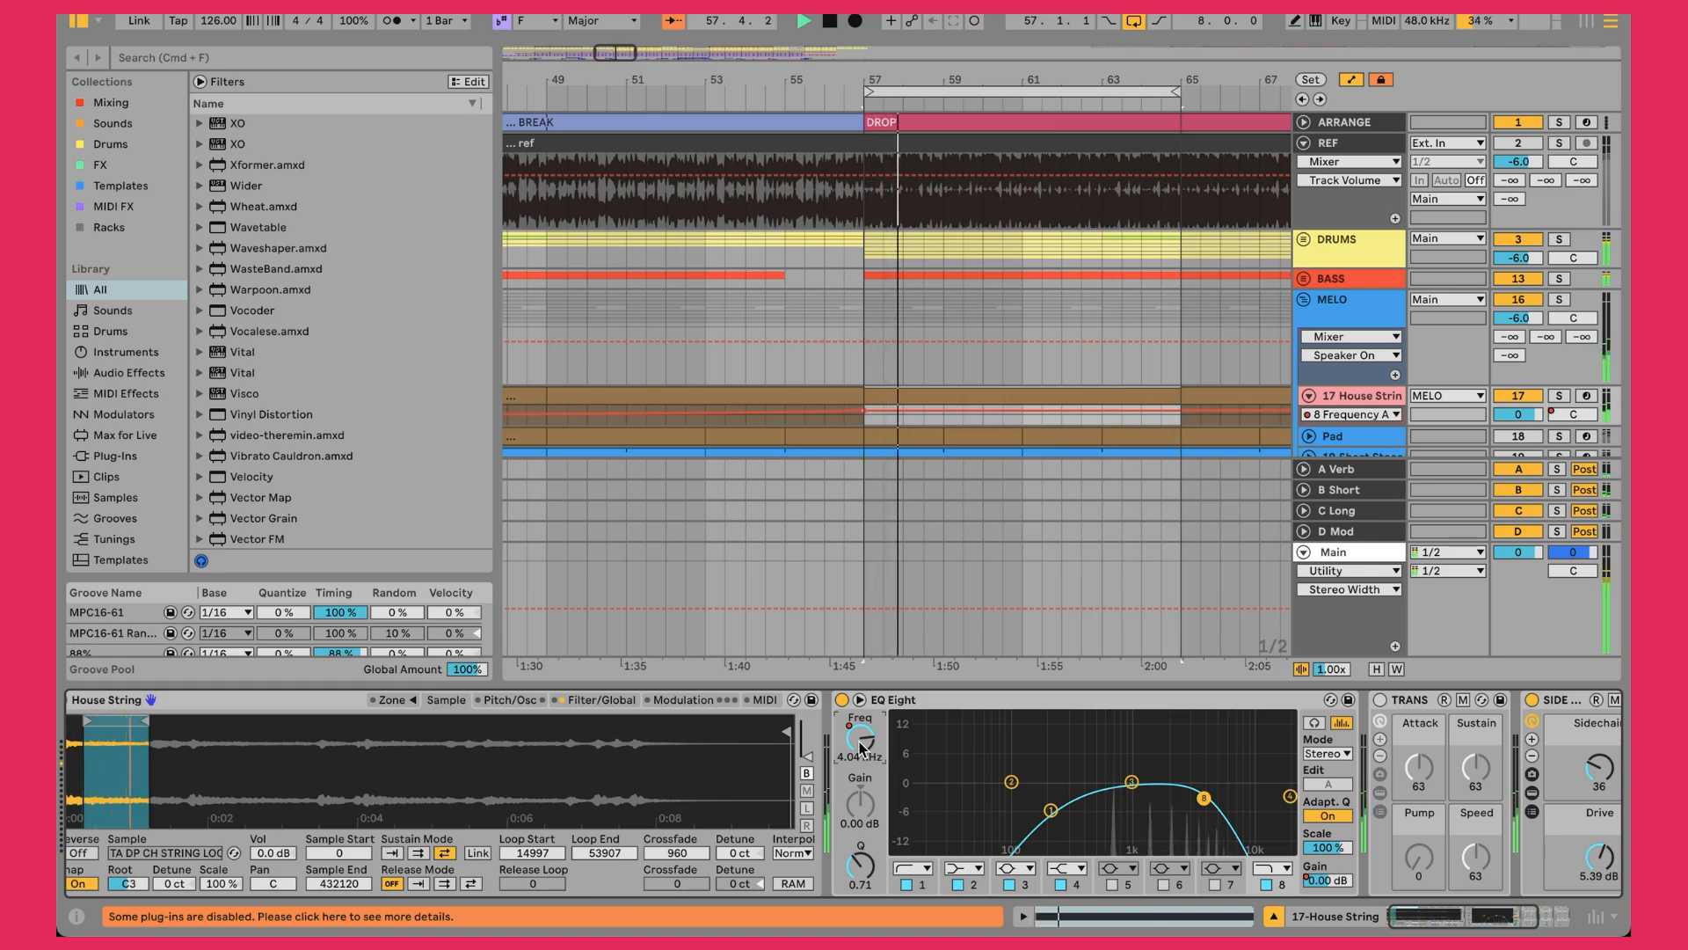
Inspect House String's sidechain rack by revealing and hiding its inner devices, and show the Sidechain and Drive macro automation lanes
scroll(1037, 730, "right", 5)
left_click(1270, 785)
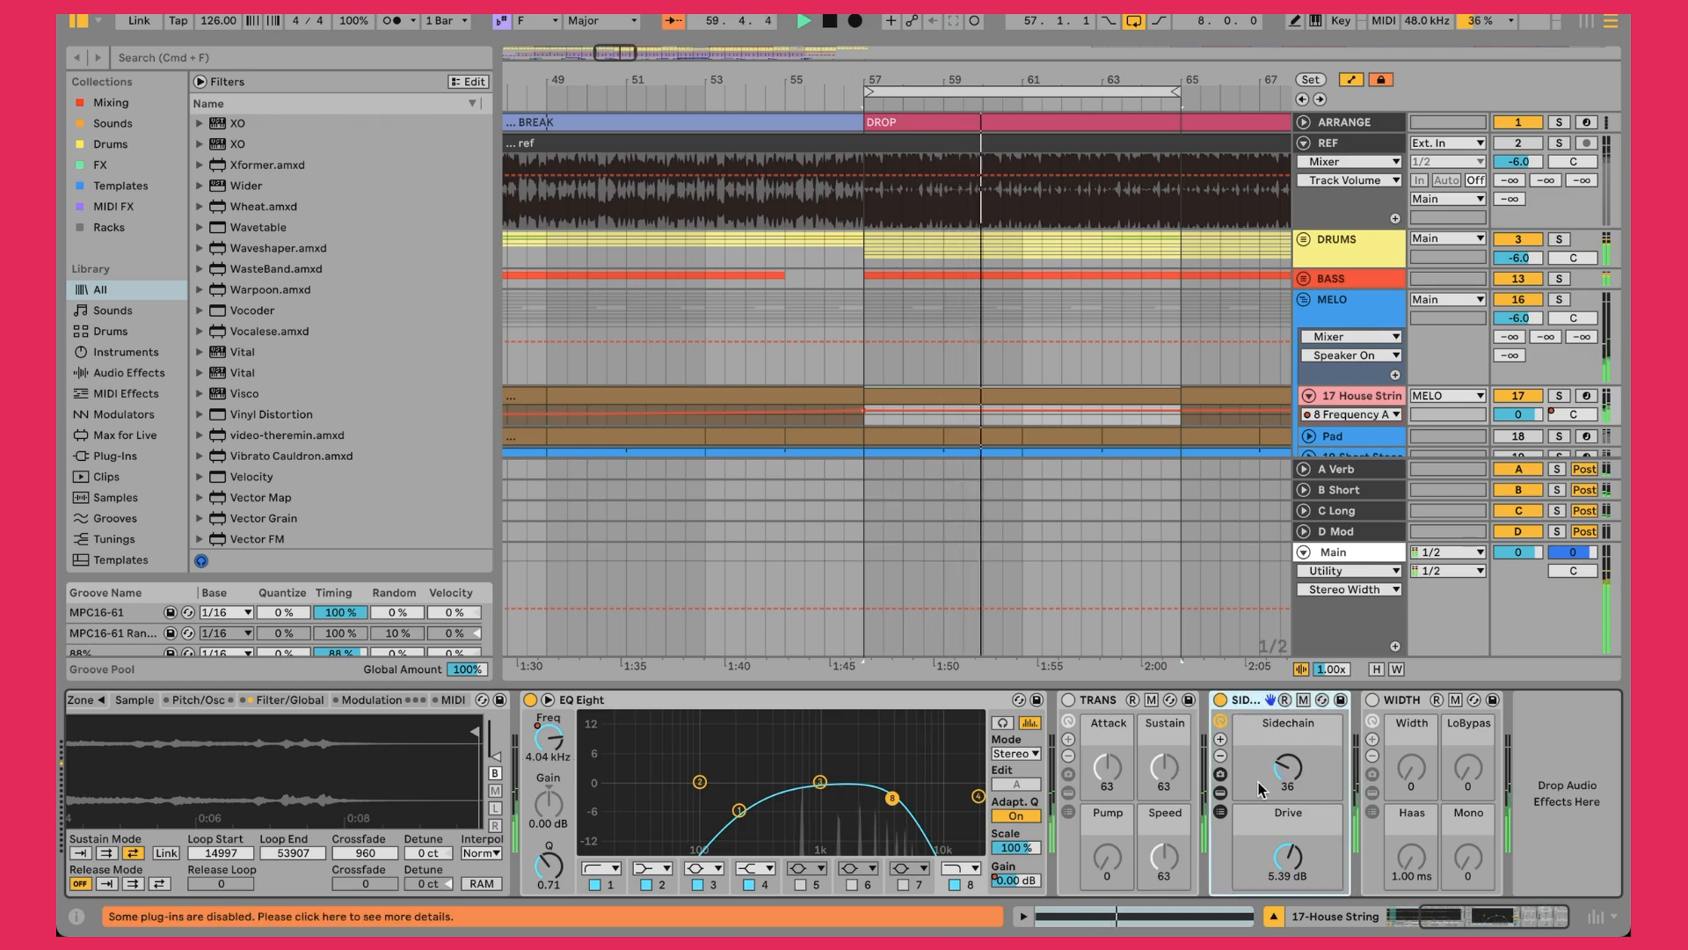
left_click(1221, 792)
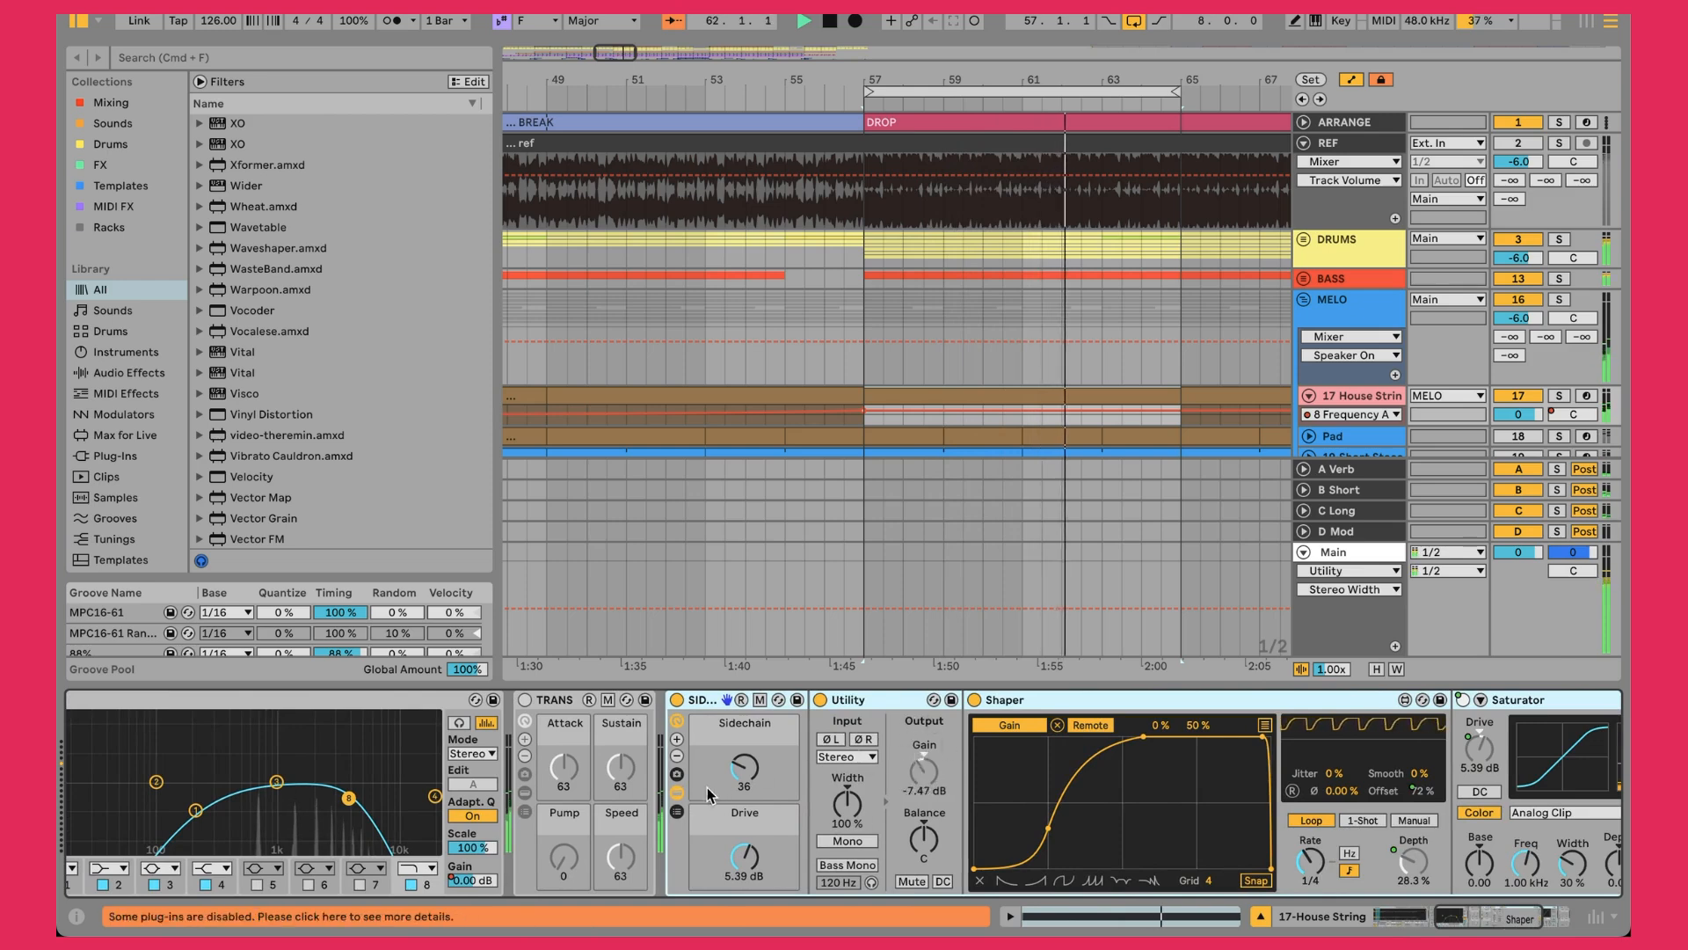
left_click(677, 793)
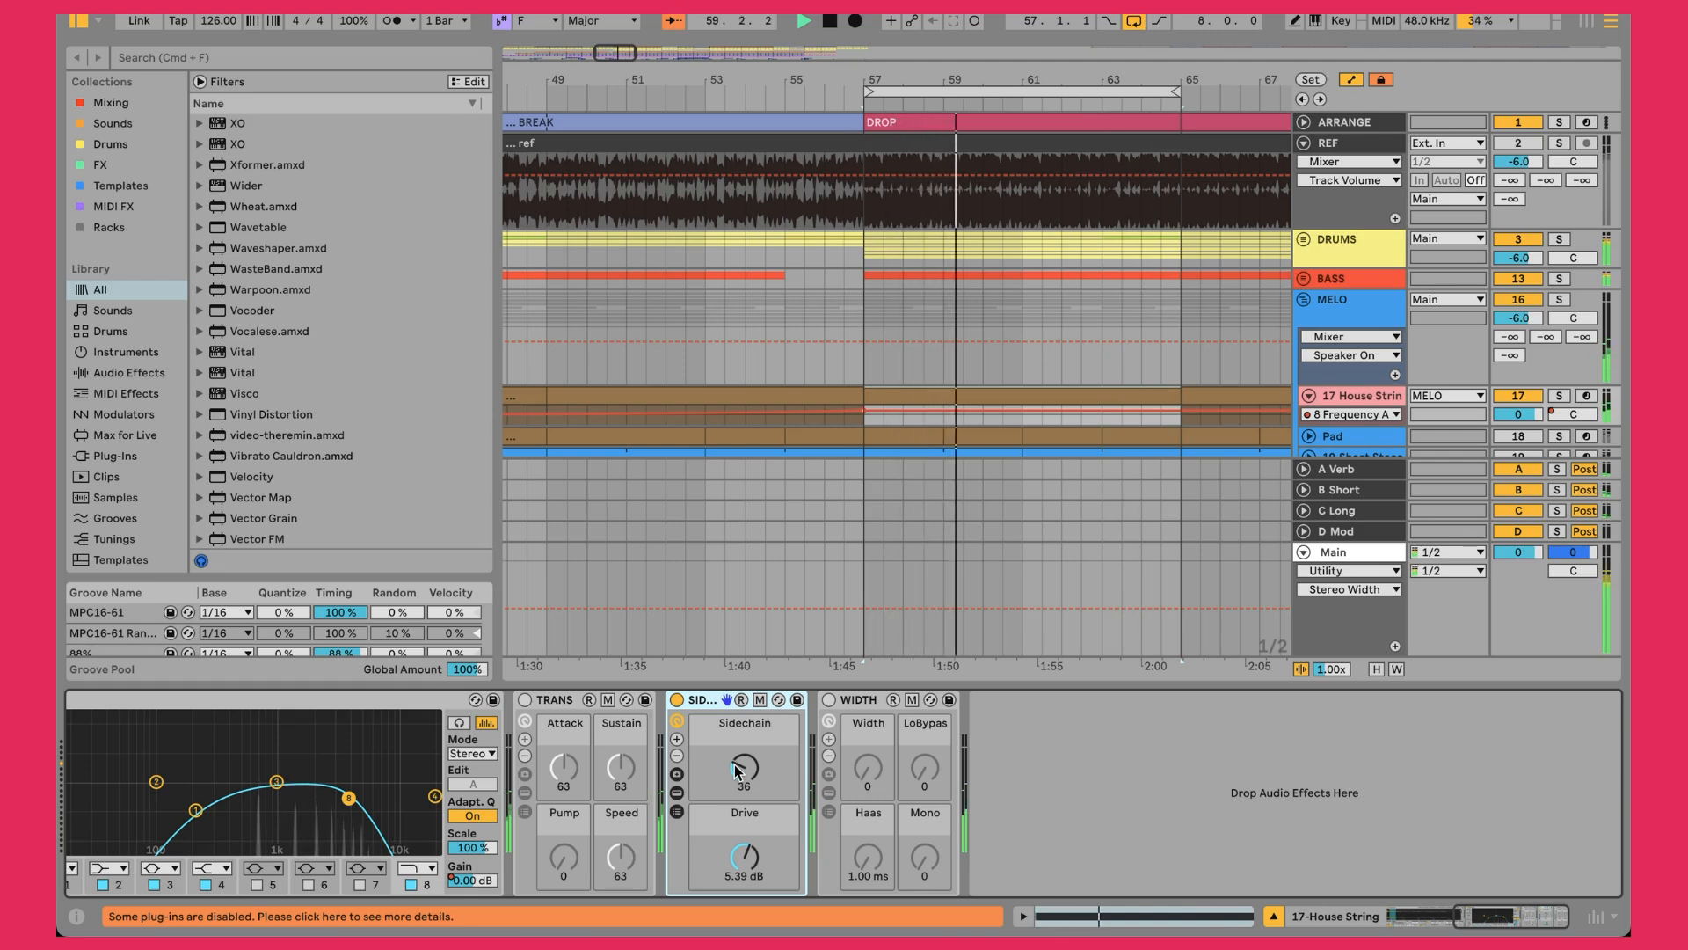
left_click(762, 771)
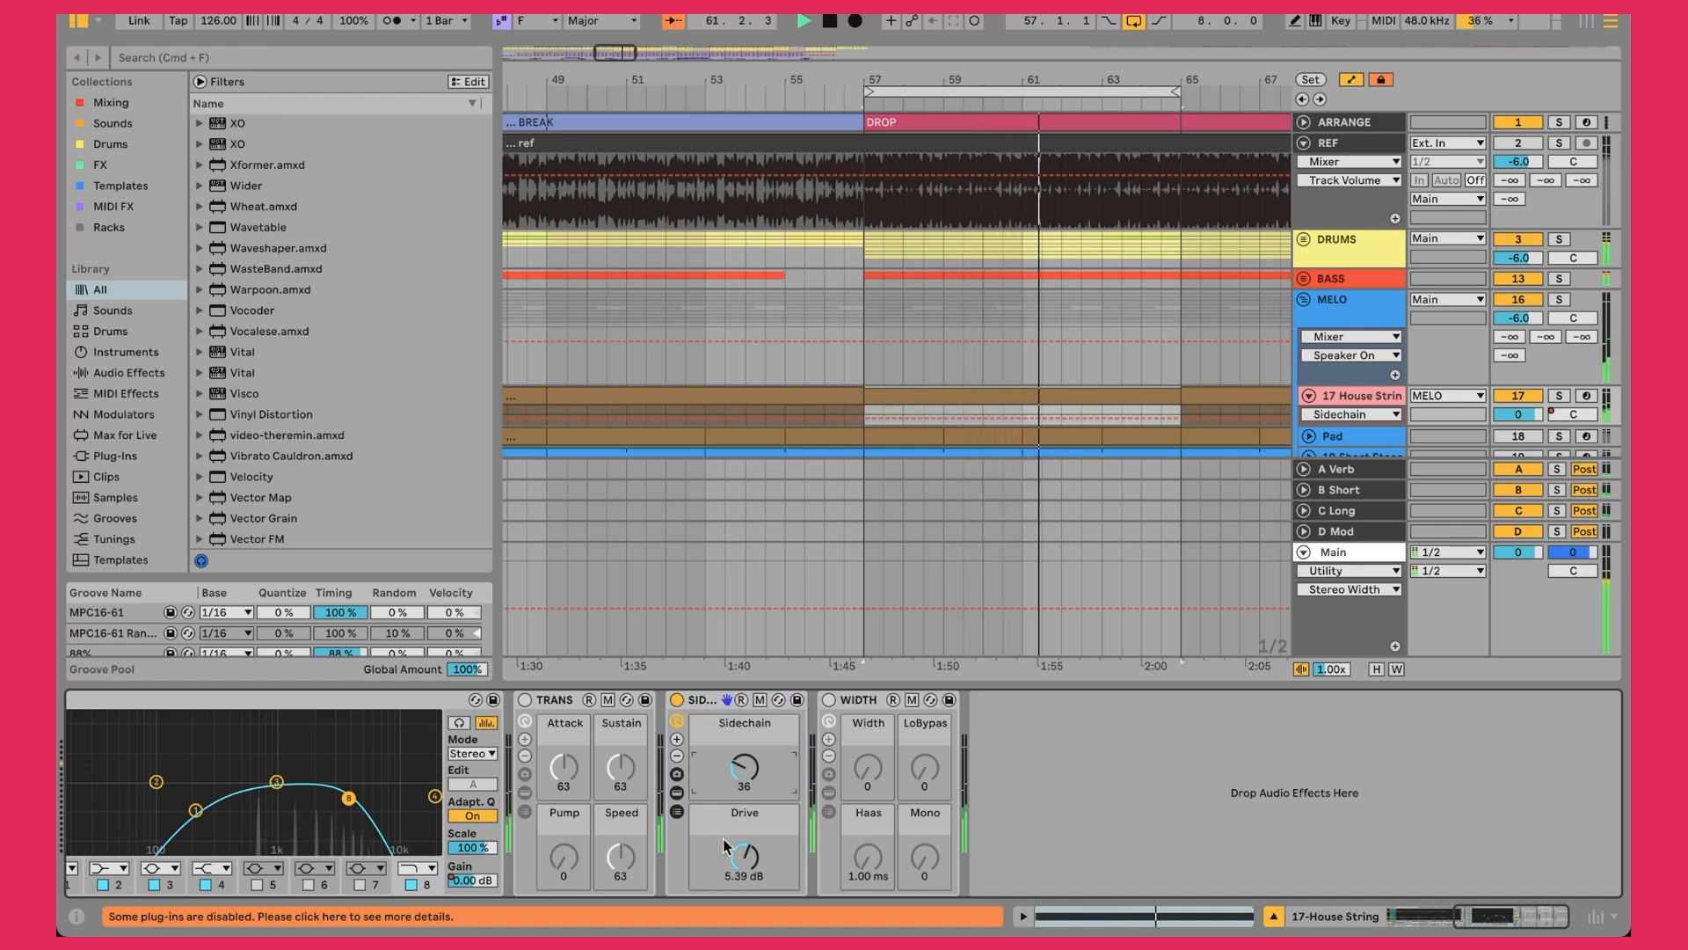
left_click(747, 864)
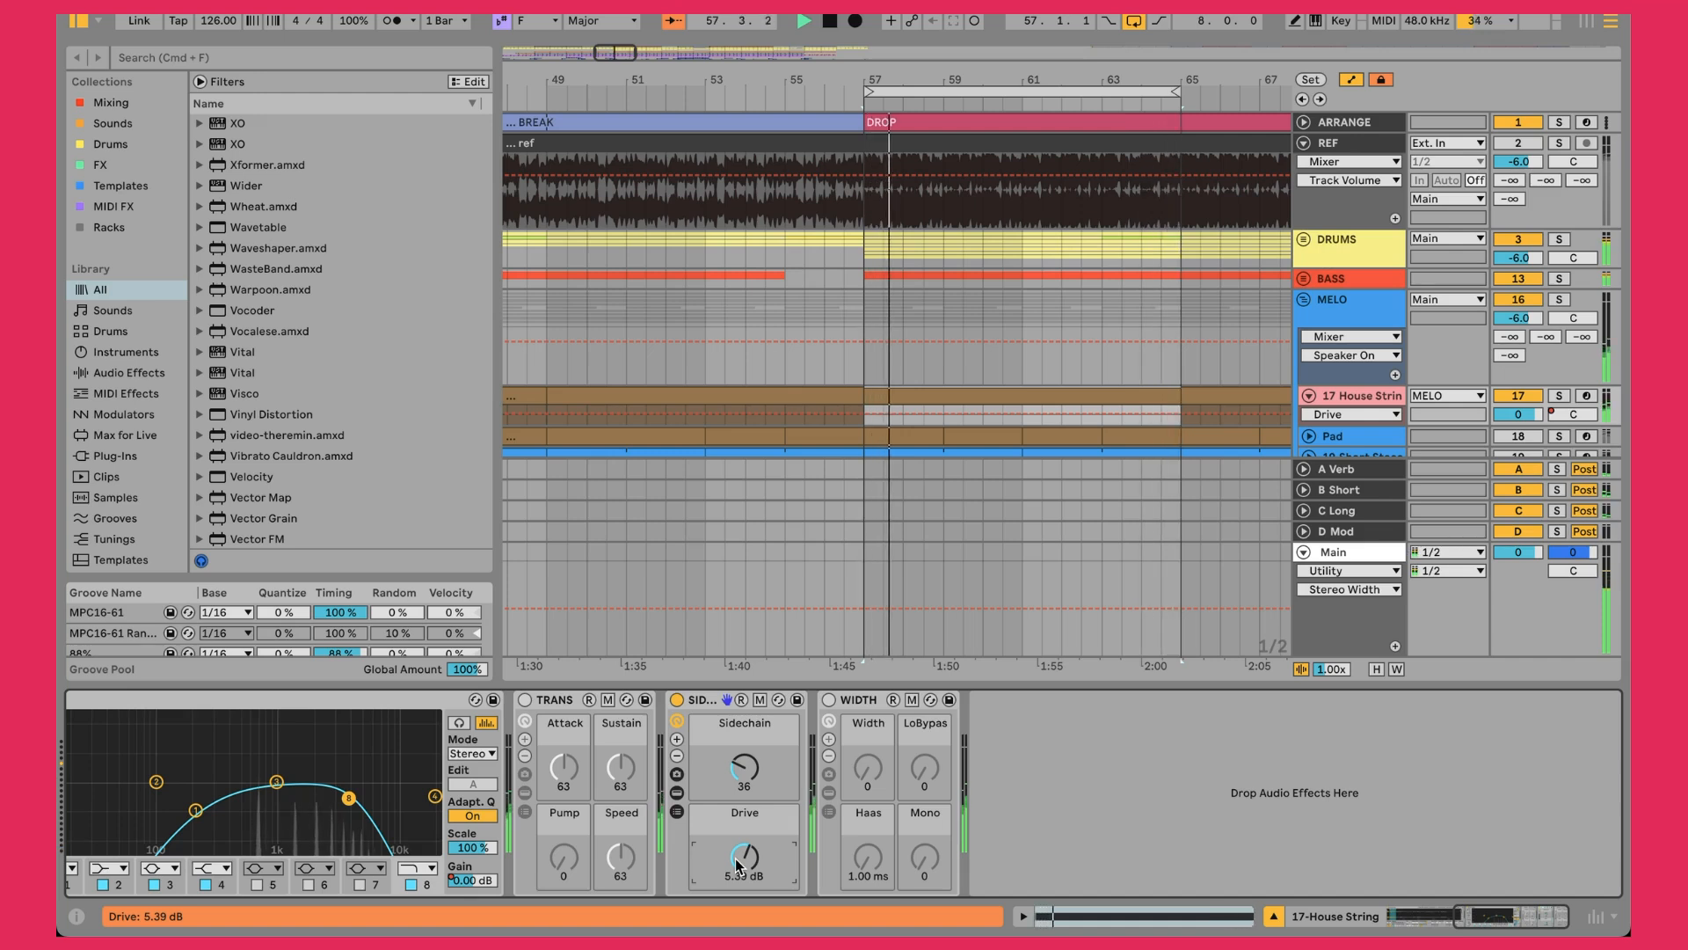
scroll(1093, 221, "down", 5)
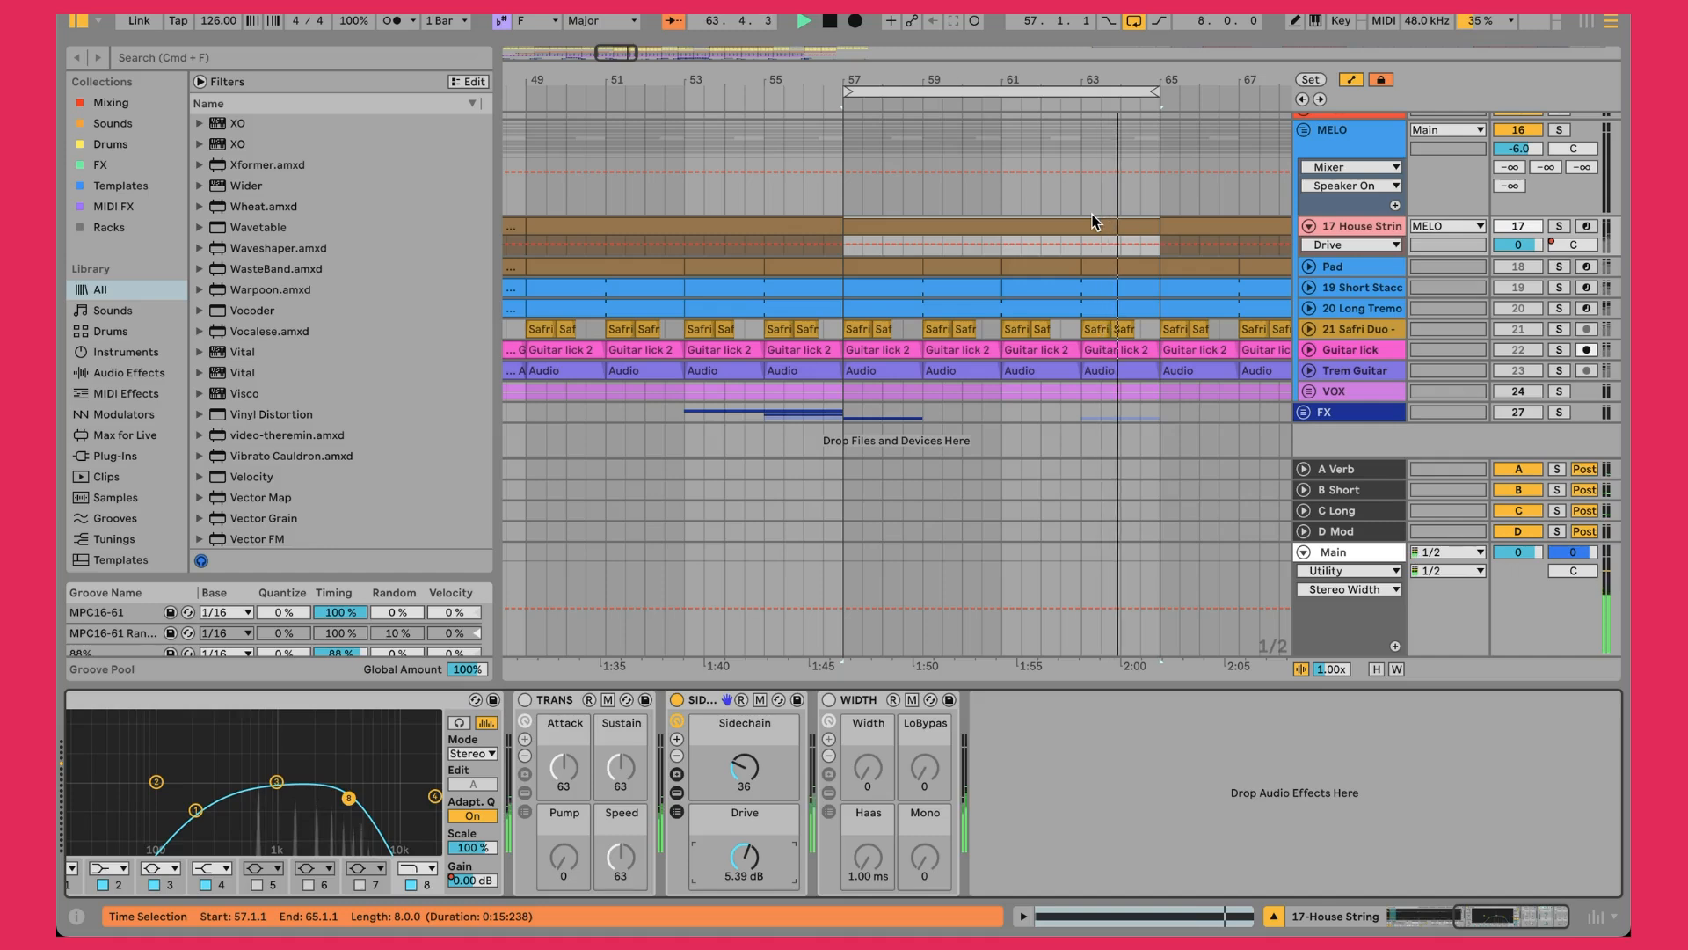
scroll(1093, 218, "down", 1)
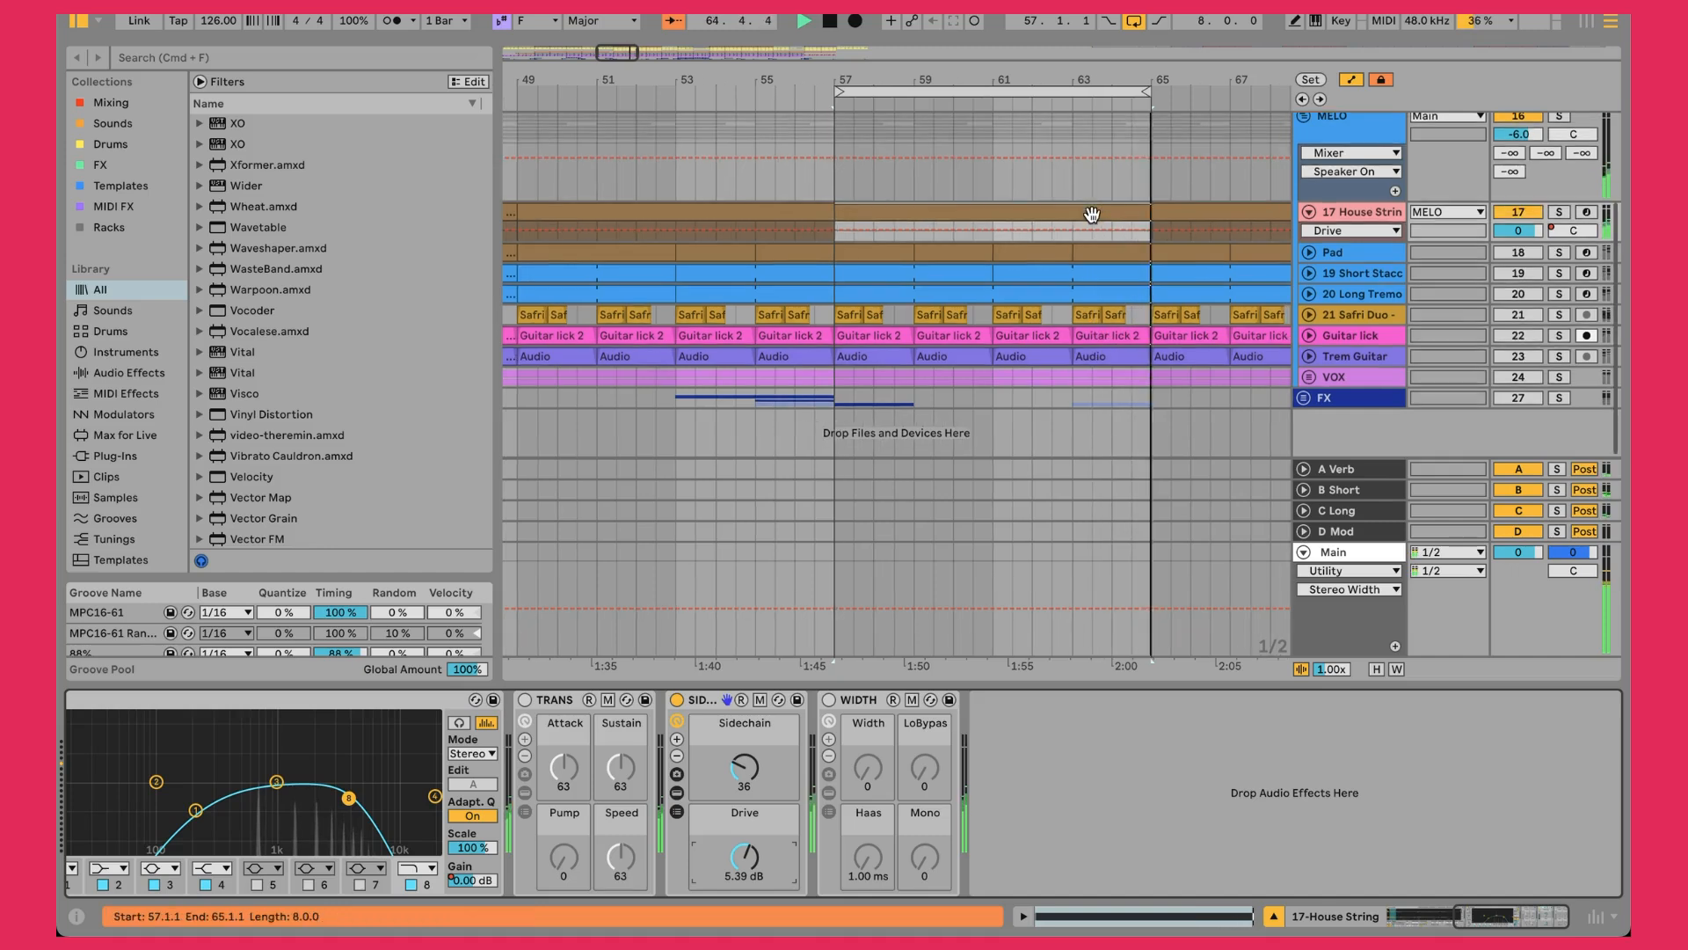
Activate the Trem Guitar track, unfold it, and show its device chain with the Heavy amp selected
left_click(1530, 359)
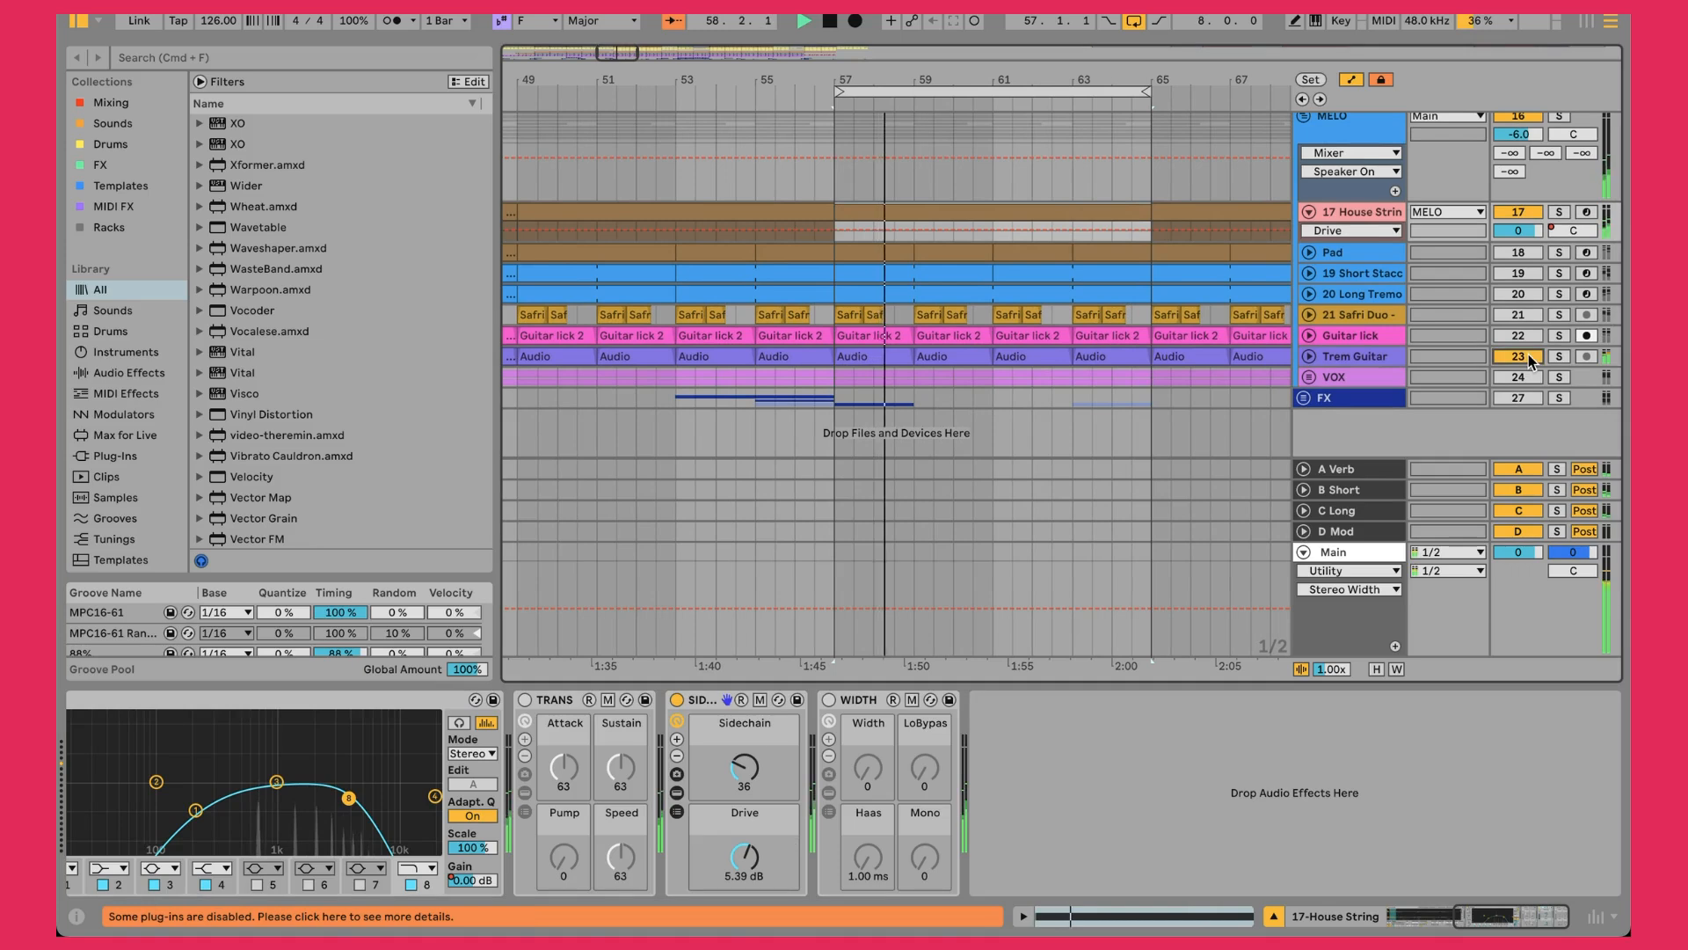
left_click(1309, 356)
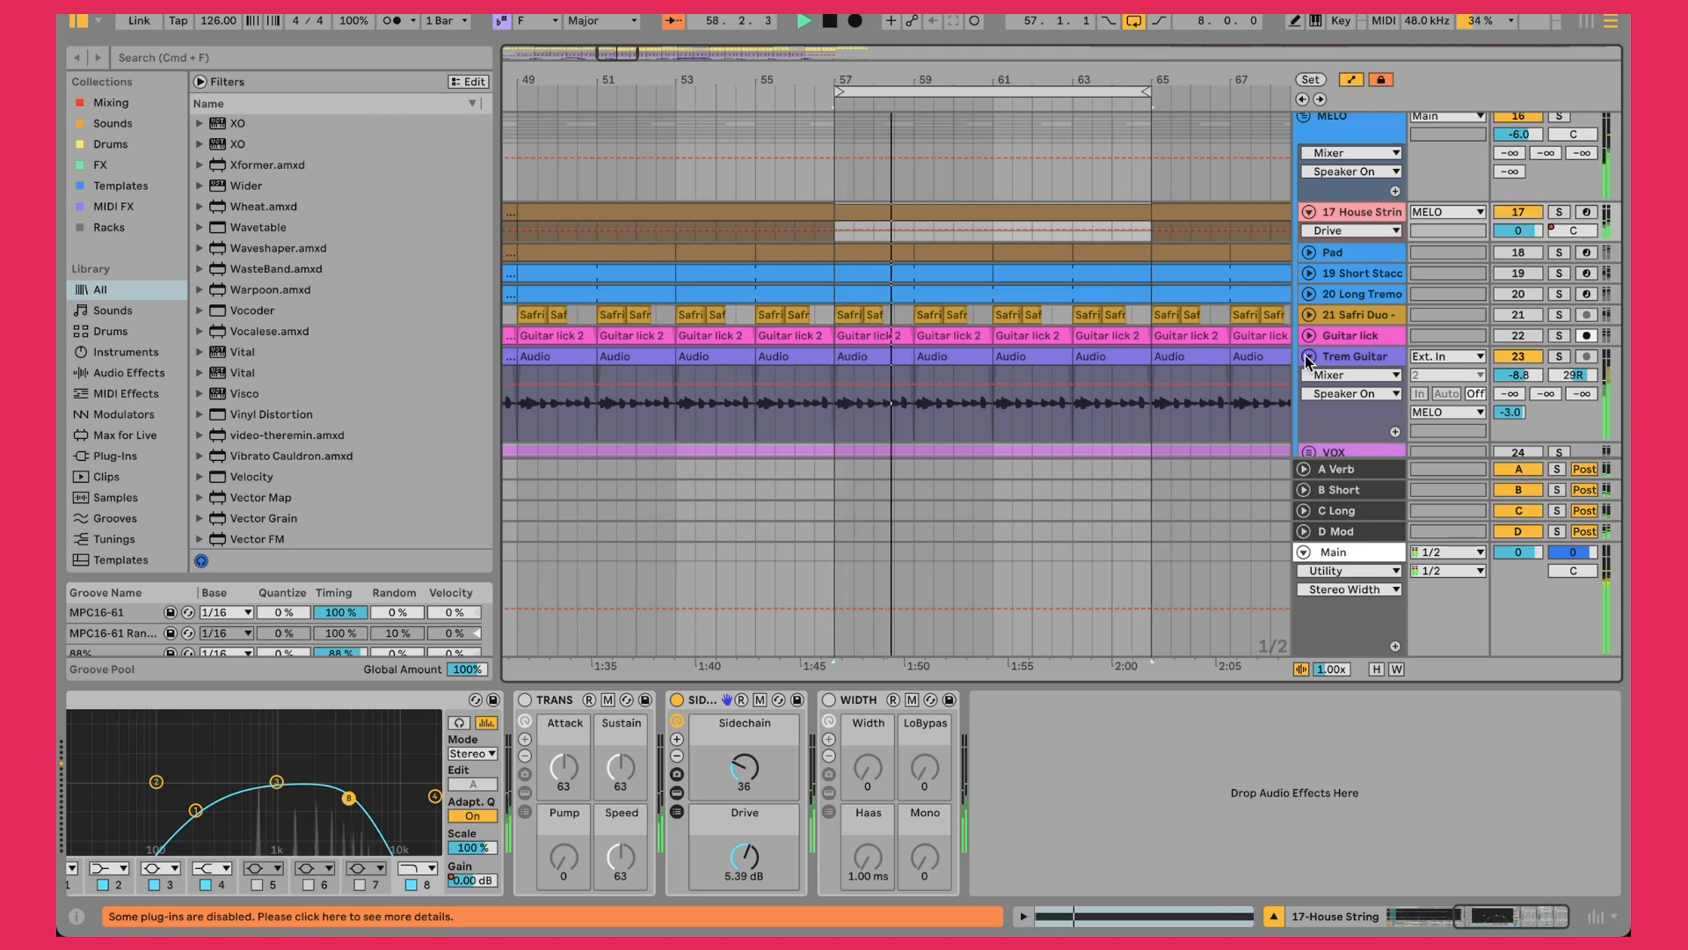
left_click(1353, 359)
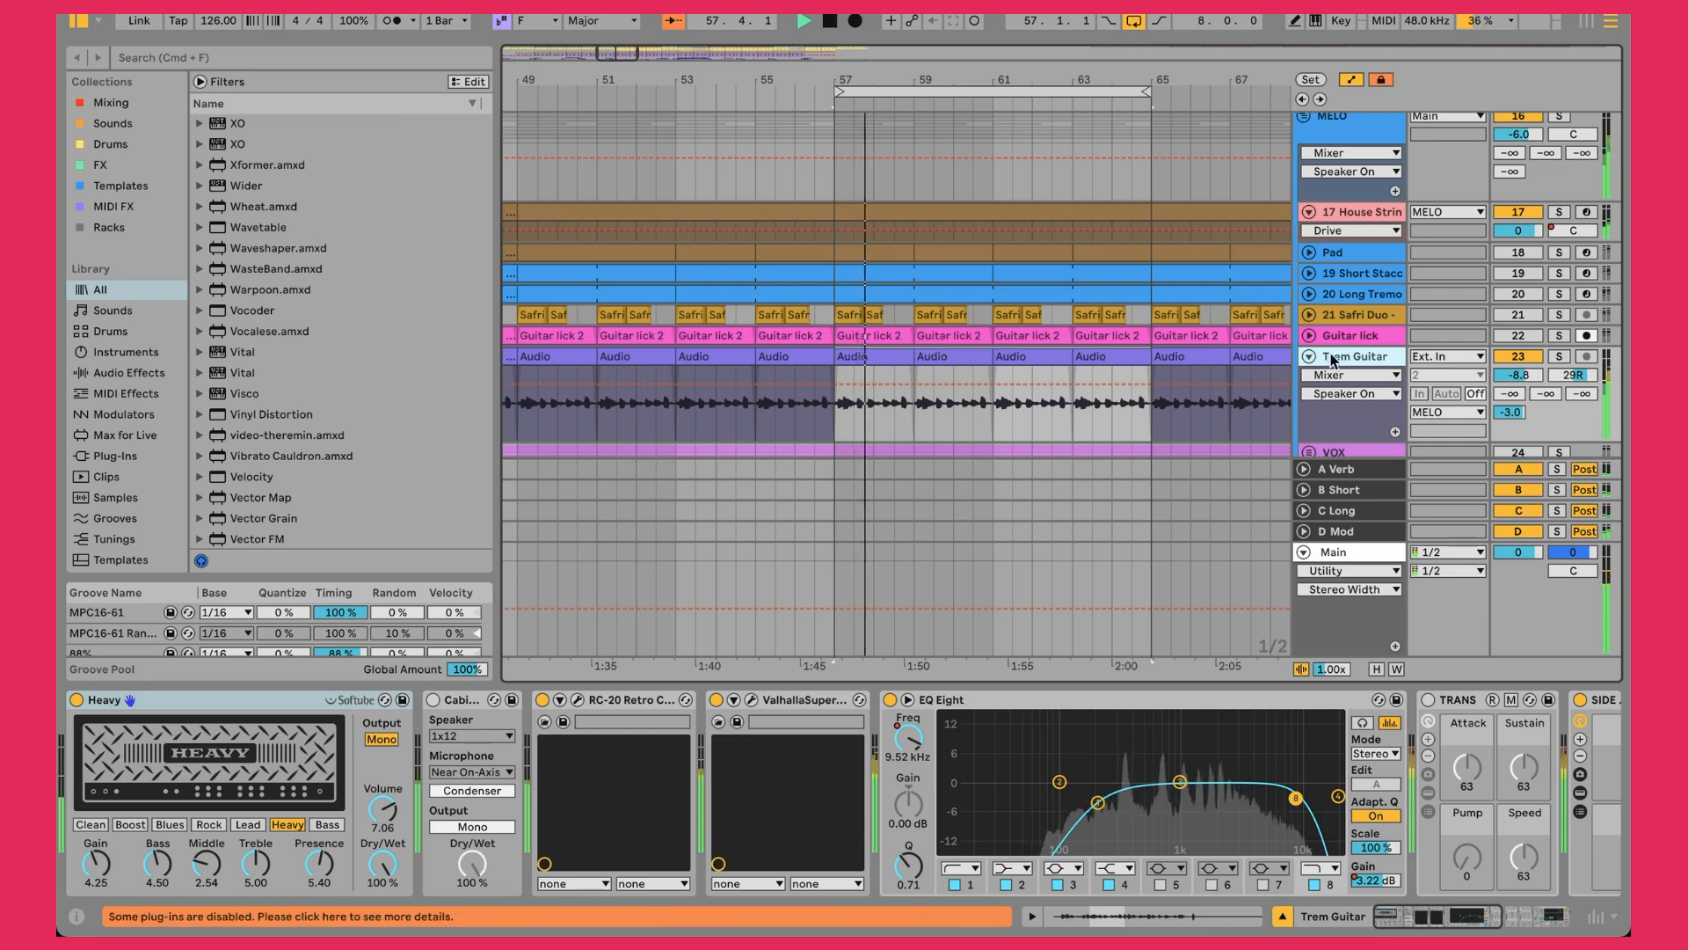
left_click(197, 699)
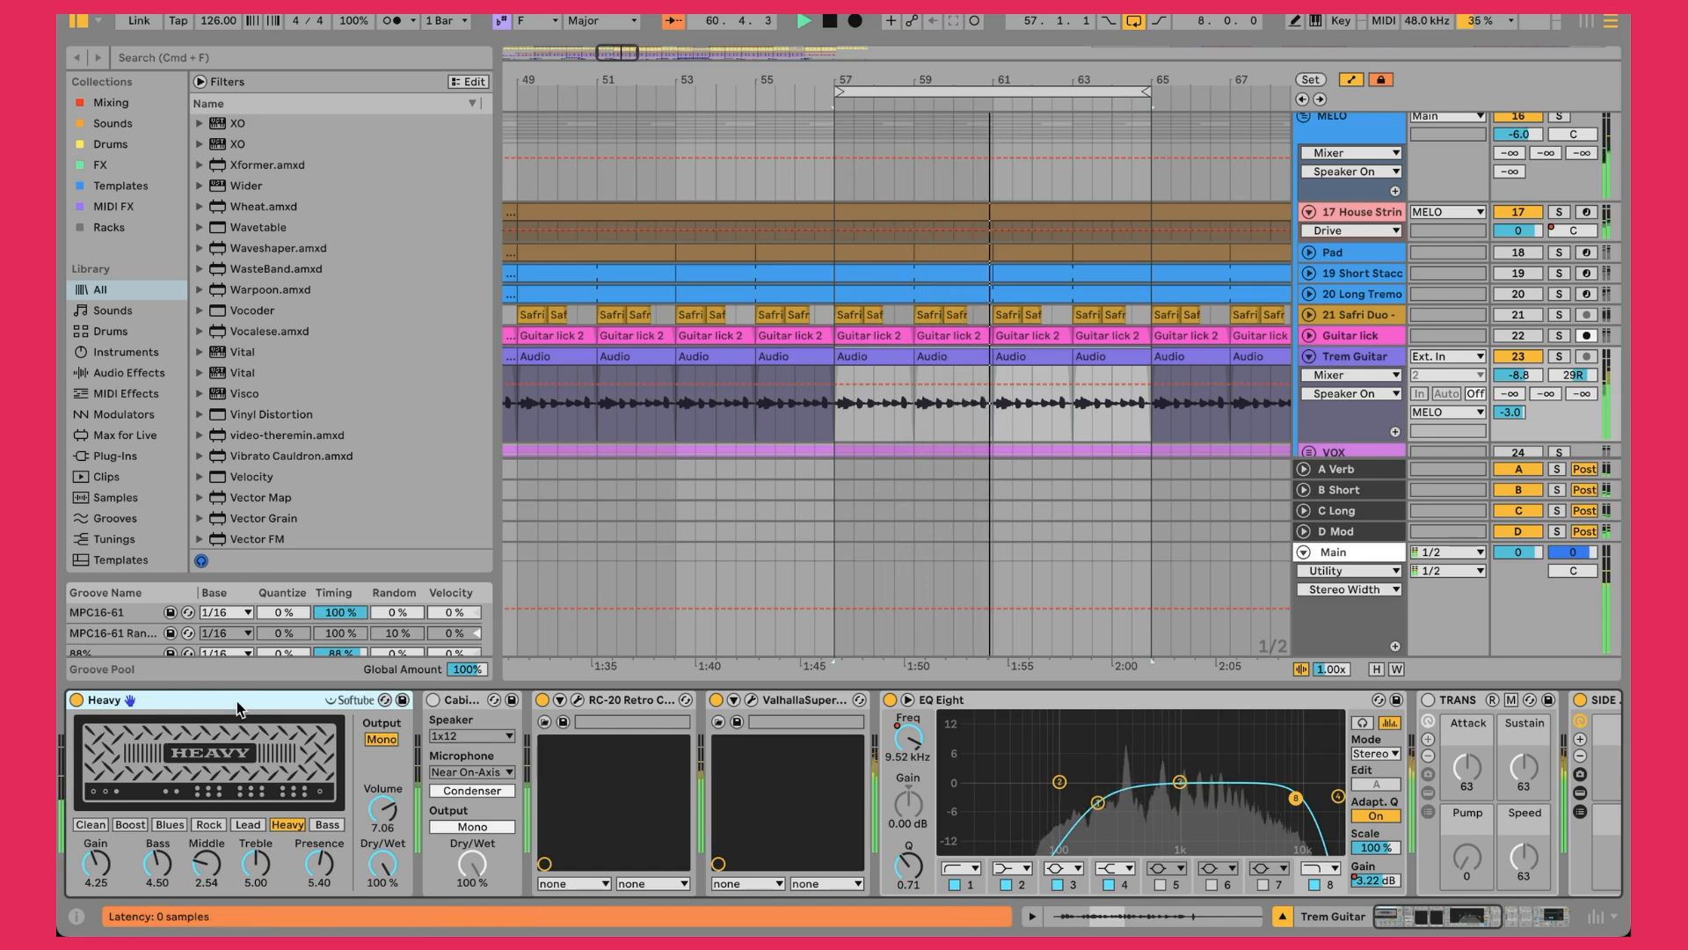
Inspect Trem Guitar's RC-20 Retro Color and ValhallaSupermassive settings, closing each plug-in window after viewing
left_click(576, 700)
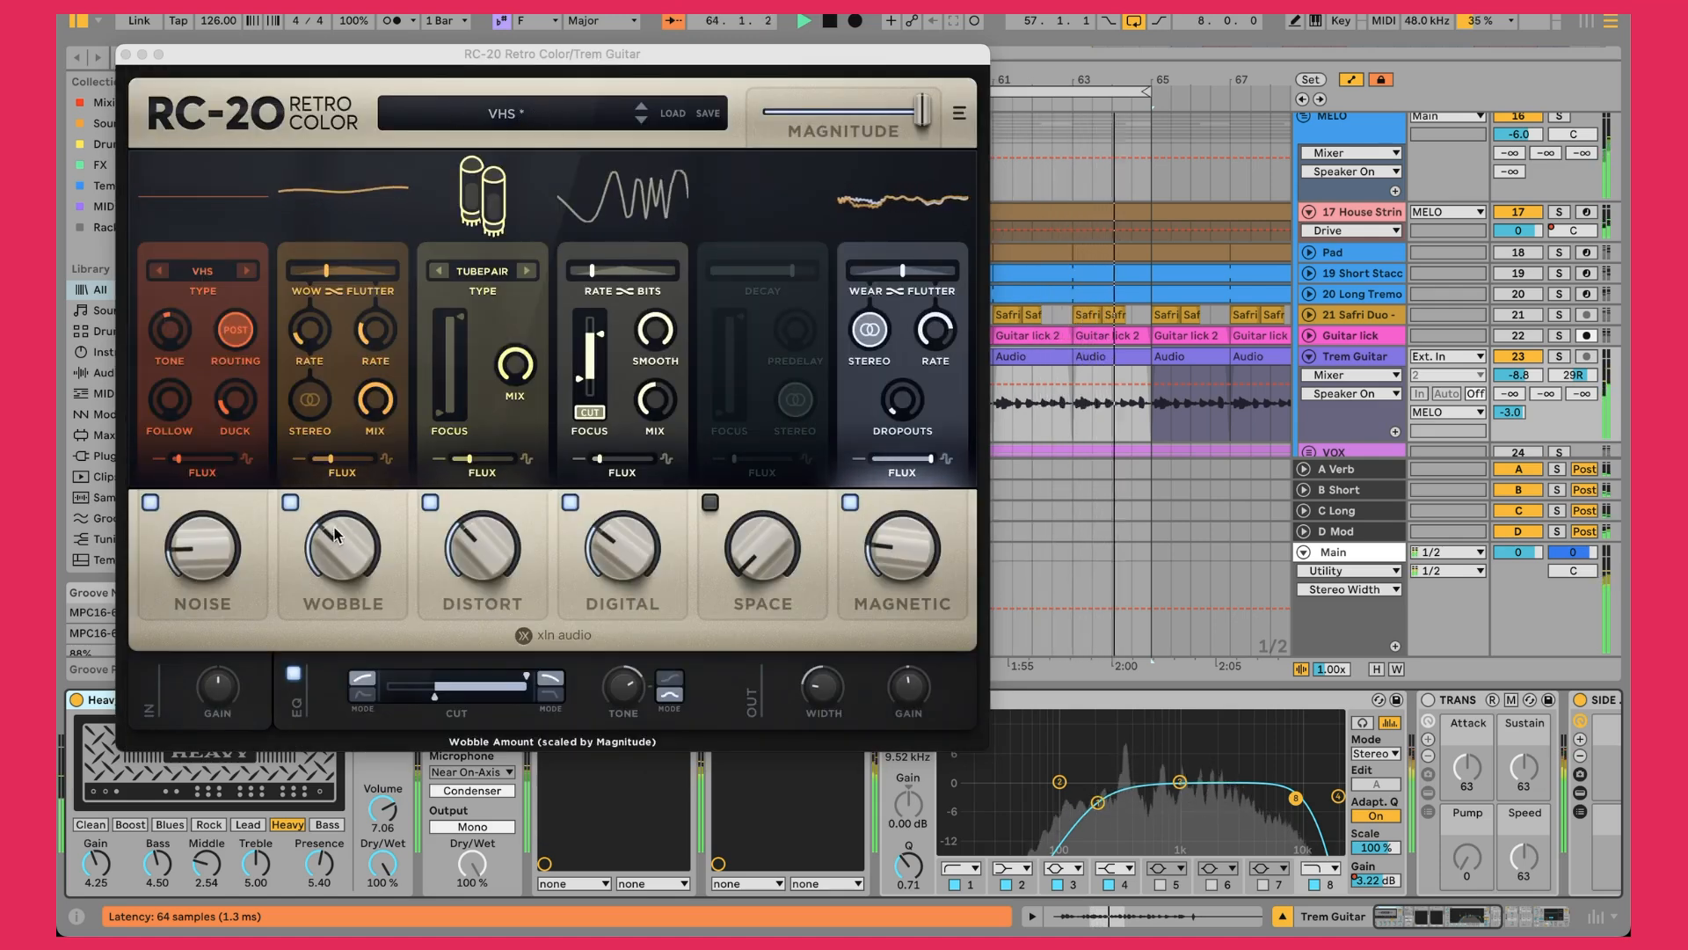
left_click(125, 53)
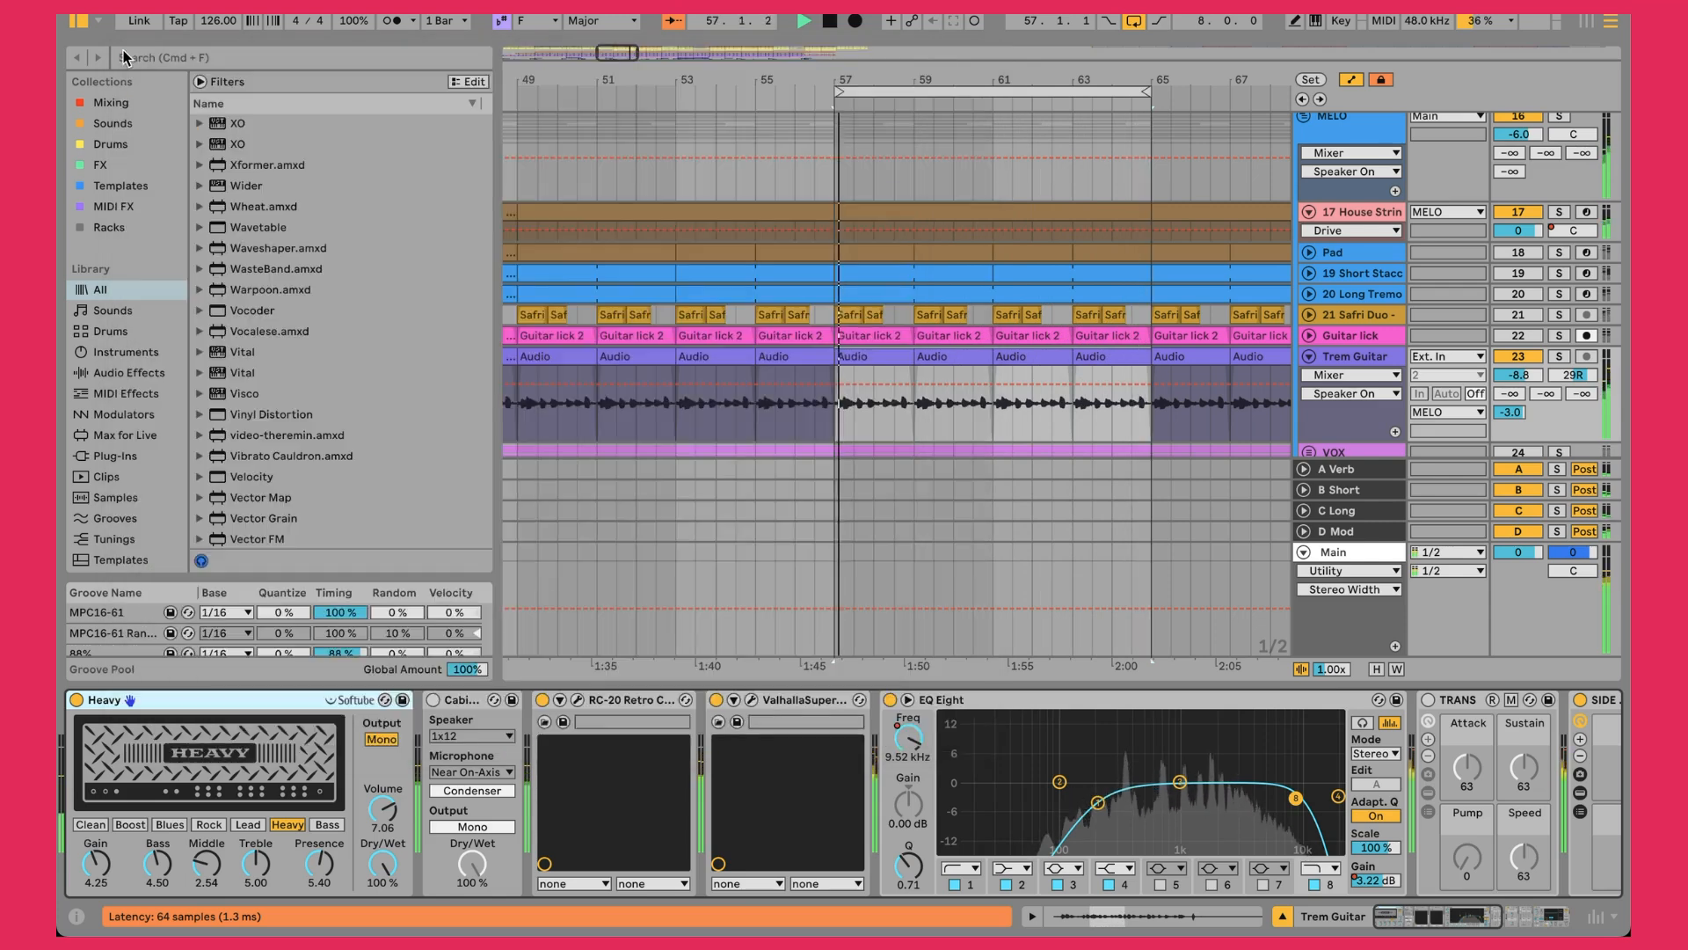
left_click(752, 699)
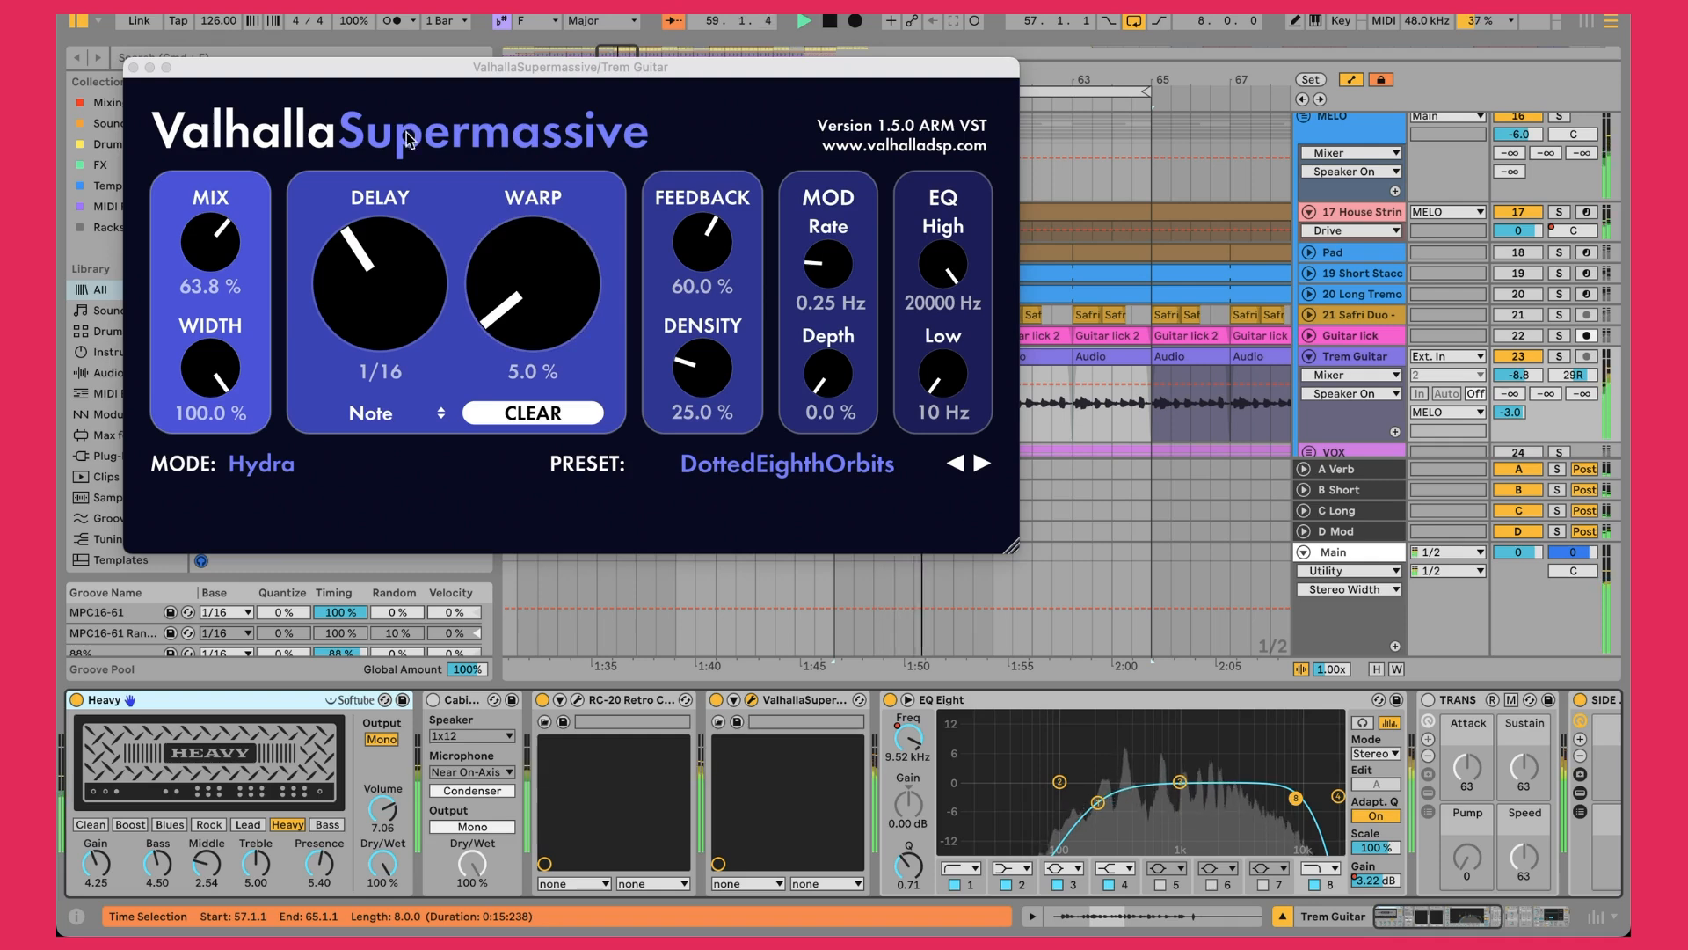
left_click(133, 67)
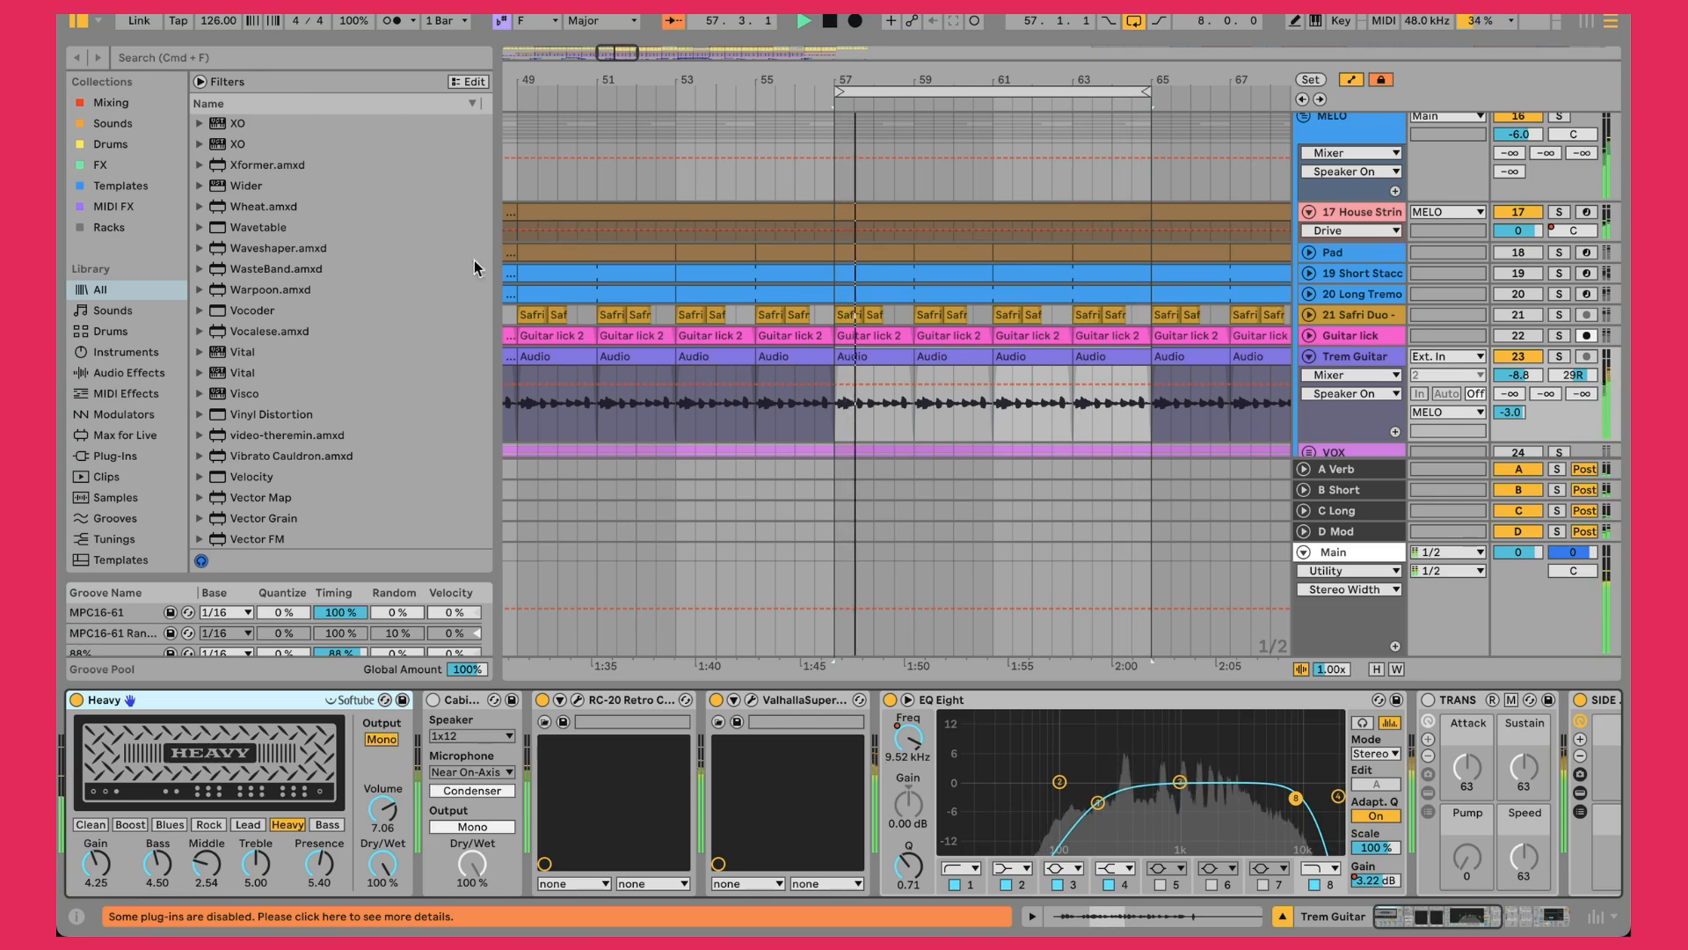
Examine the rest of Trem Guitar's effects from EQ Eight onward, and compare the sound with Shifter bypassed and enabled
scroll(1025, 773, "right", 5)
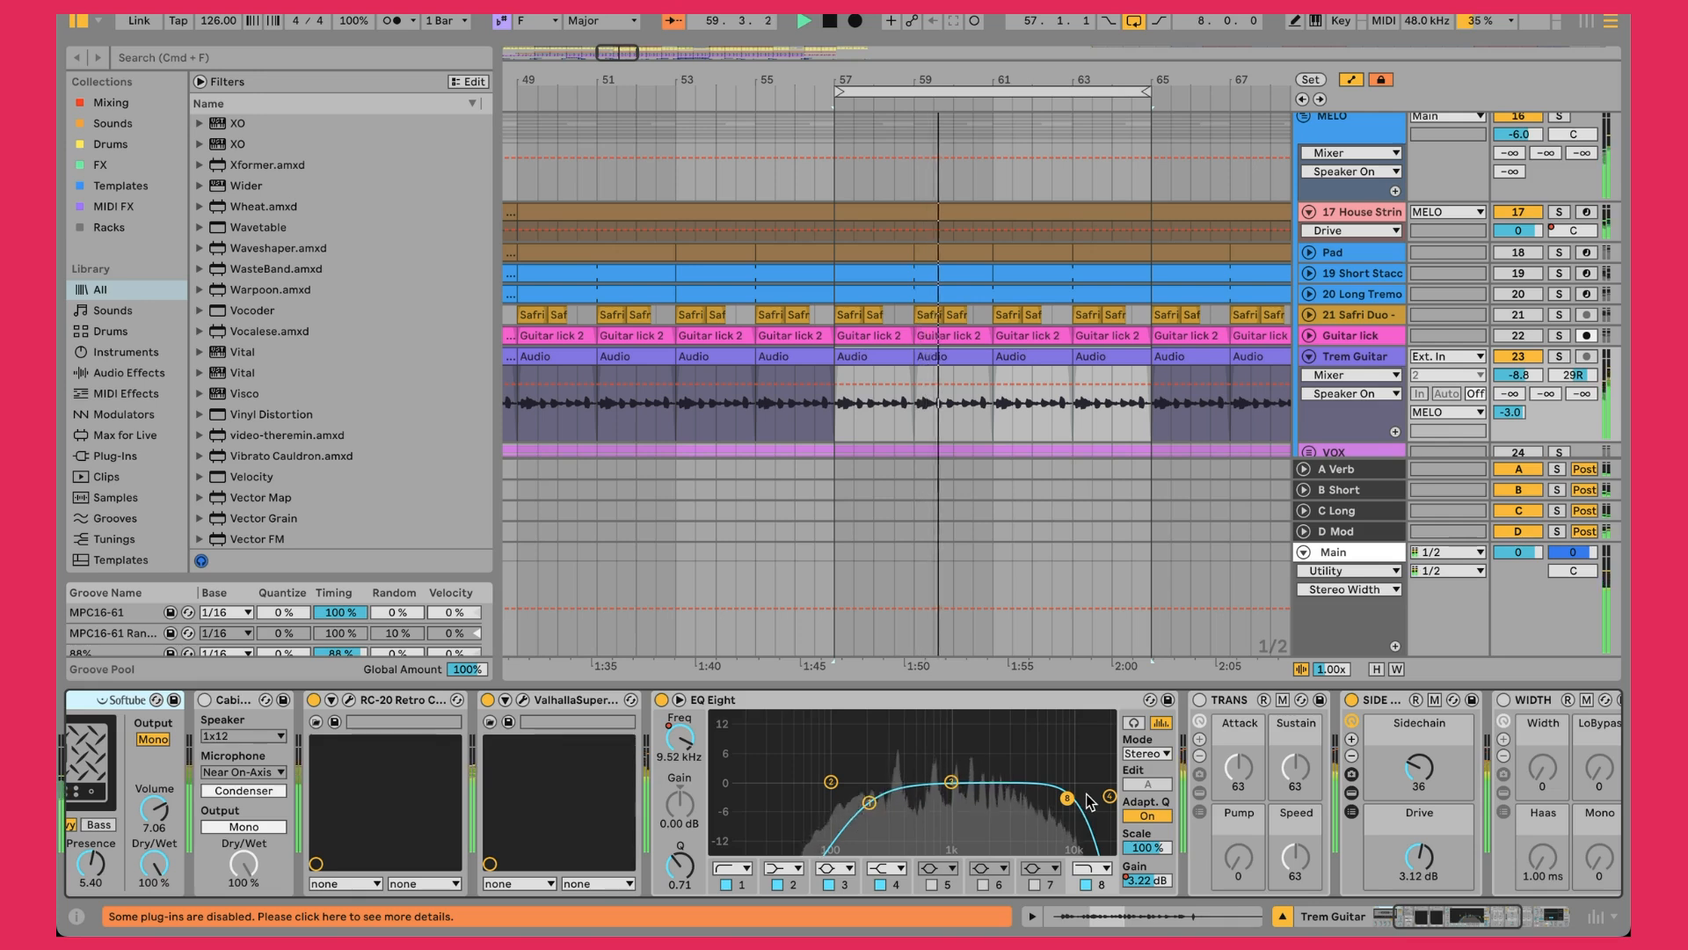
scroll(1100, 796, "right", 4)
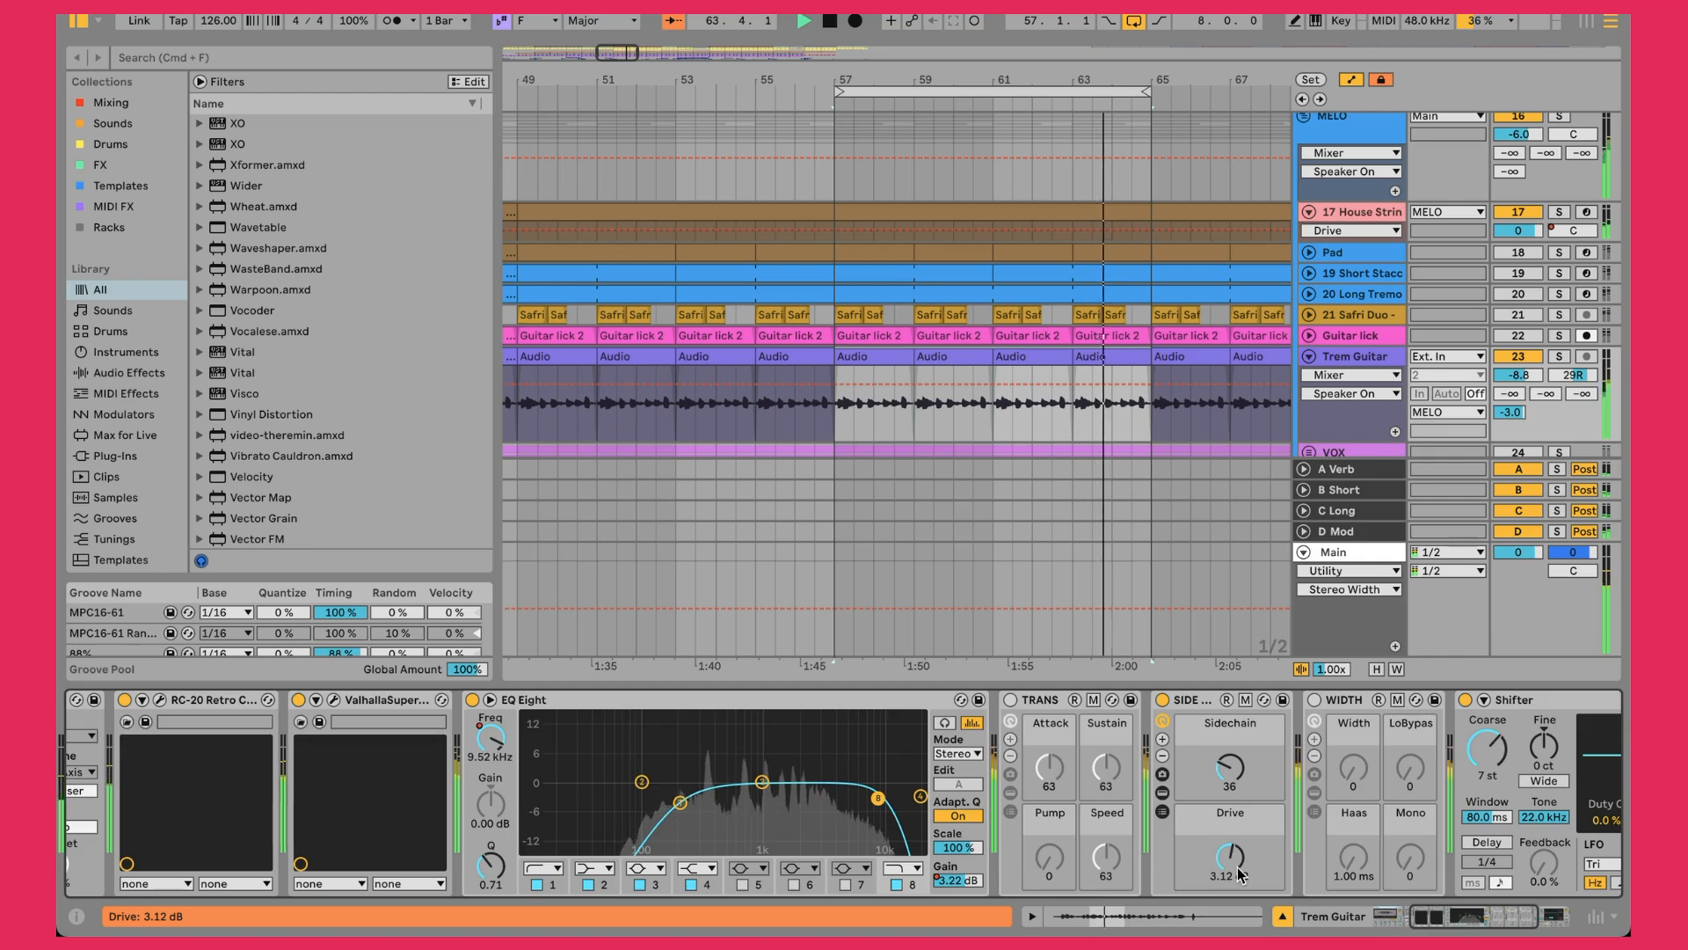
scroll(1240, 873, "right", 5)
left_click(1286, 700)
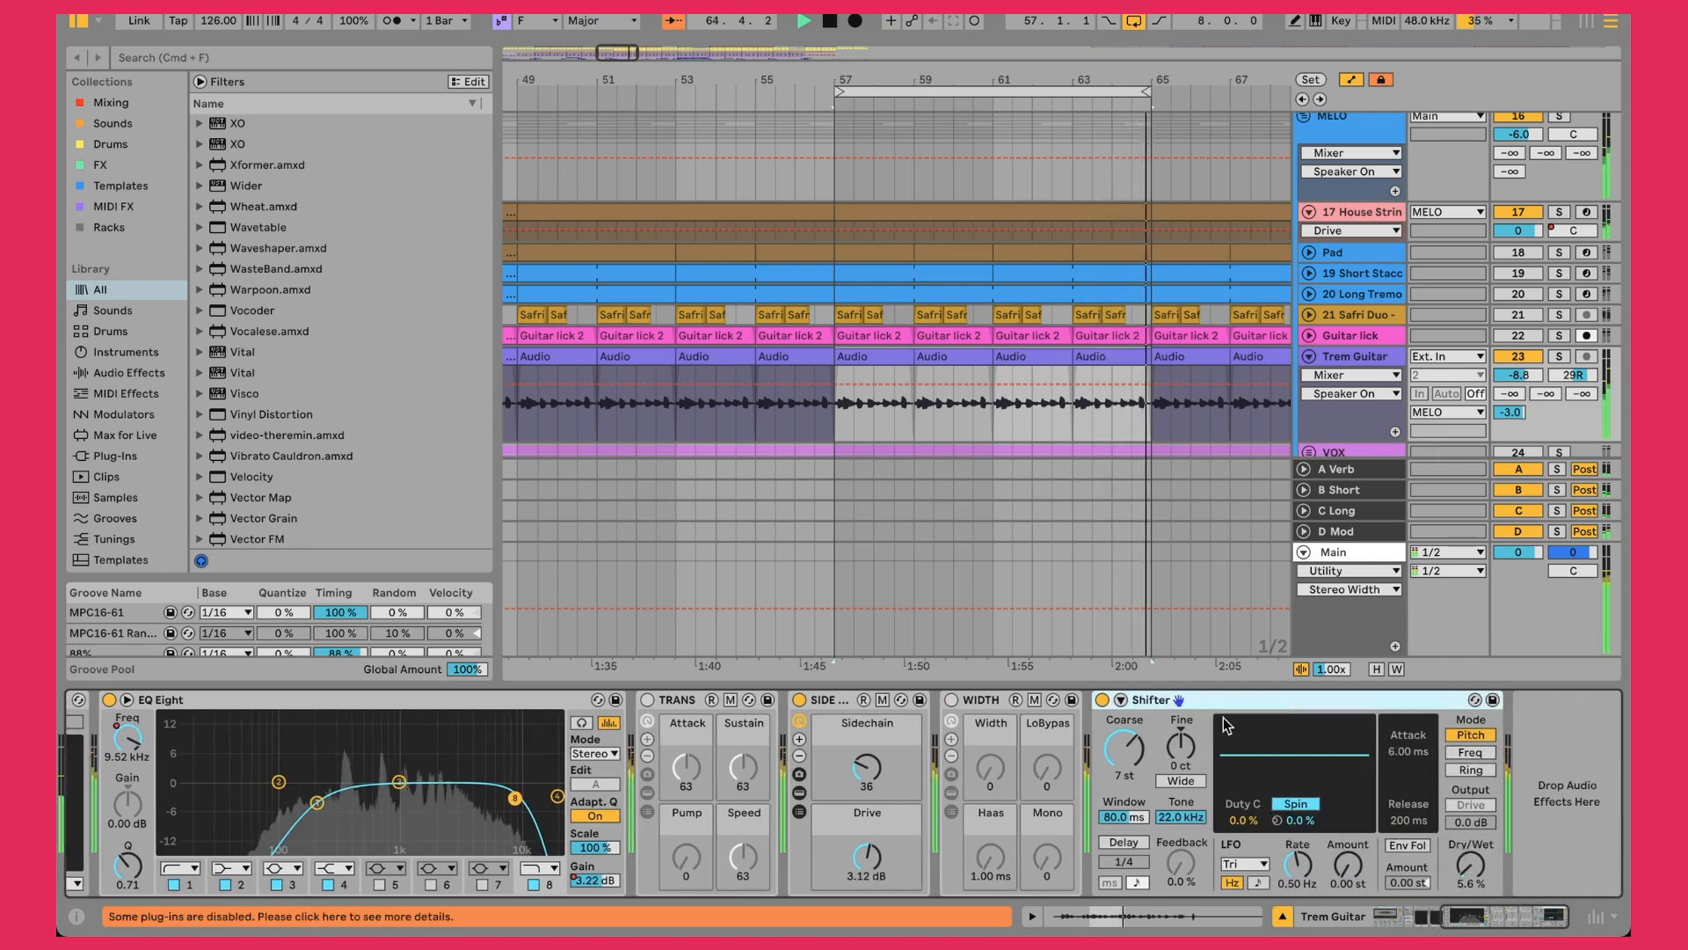
left_click(1103, 700)
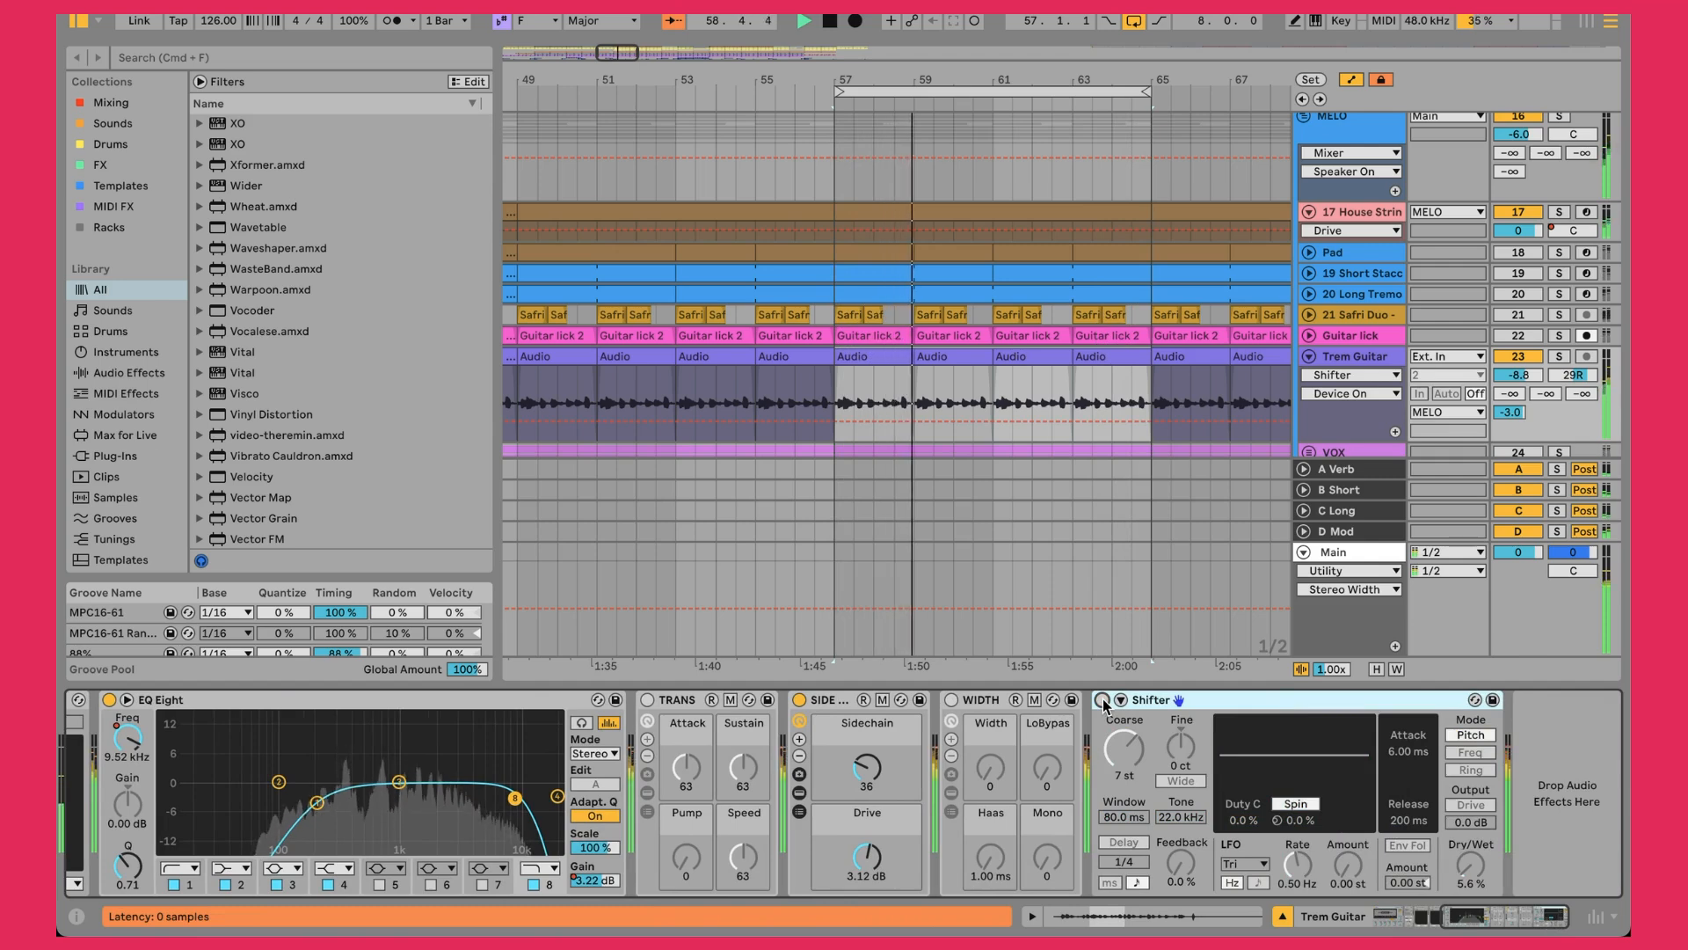
left_click(1102, 700)
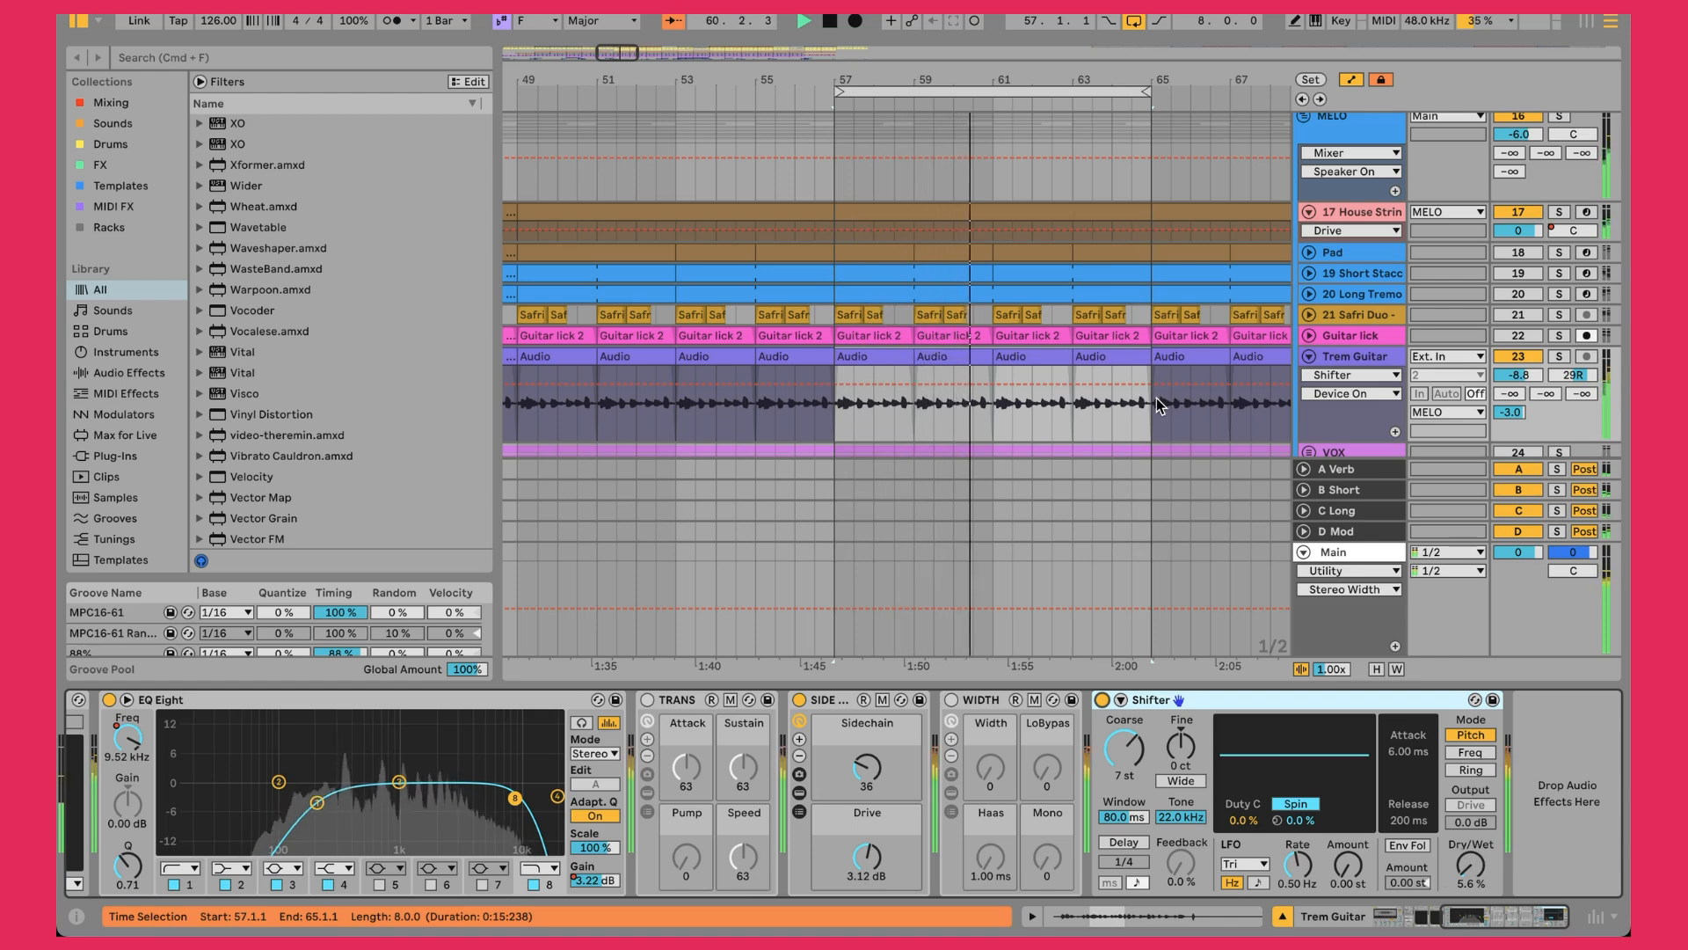
Unfold the Pad track, show its device chain, and compare the mix with the Pad's track activator toggled
scroll(1159, 405, "up", 2)
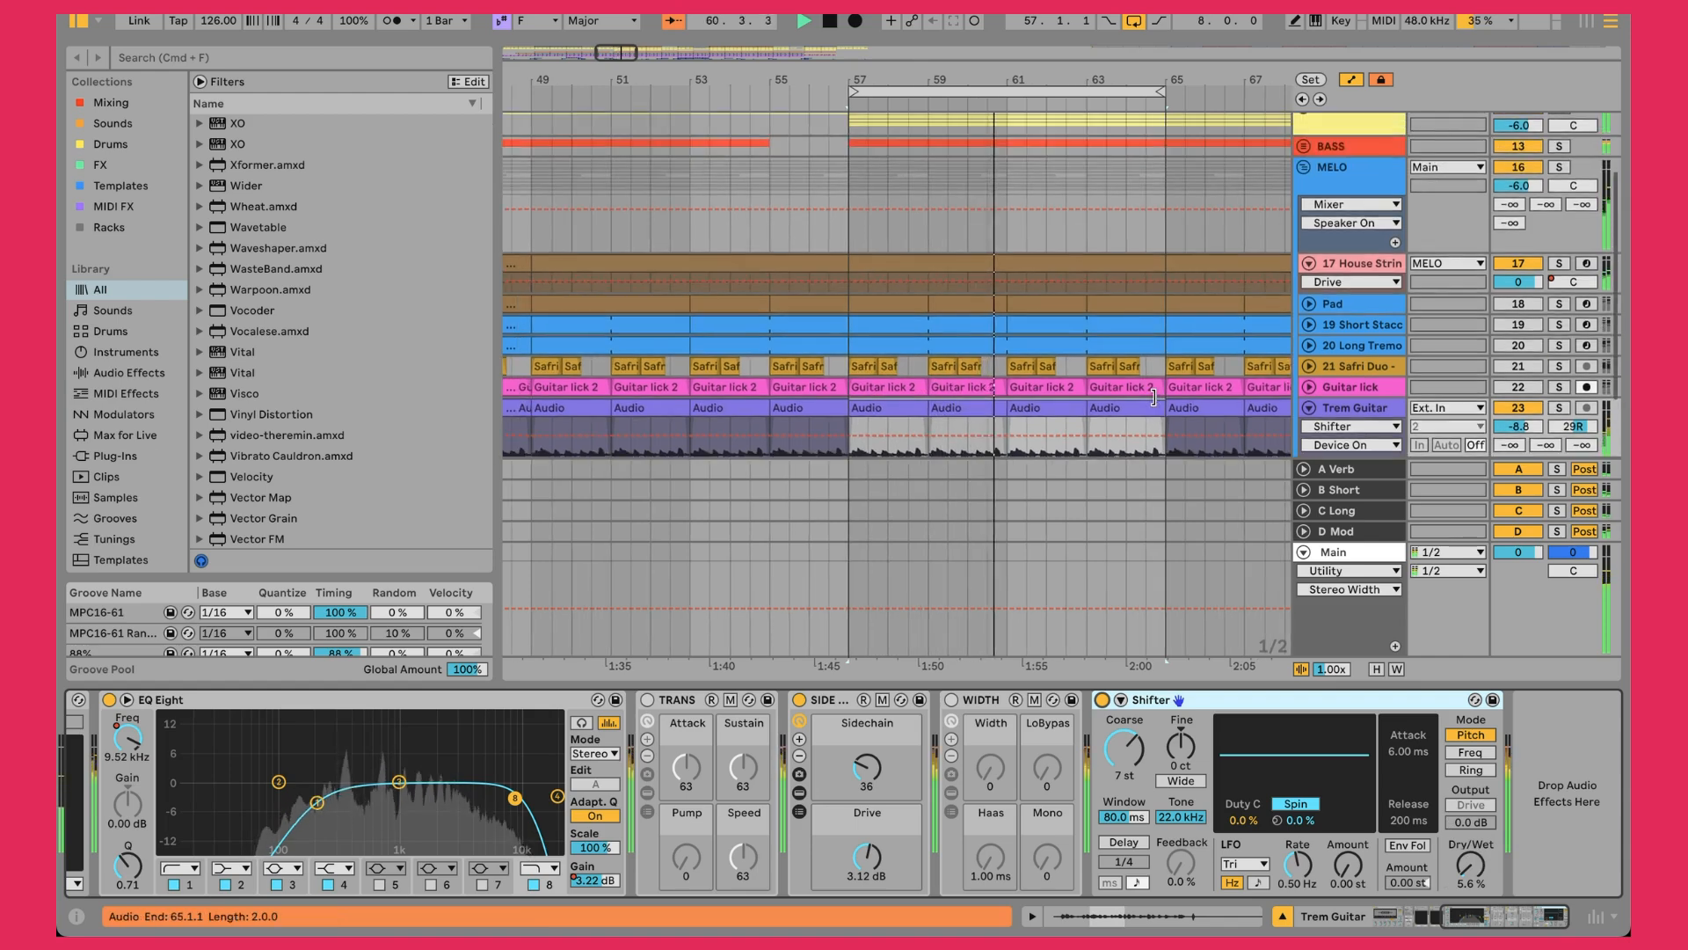
left_click(1332, 305)
left_click(1310, 304)
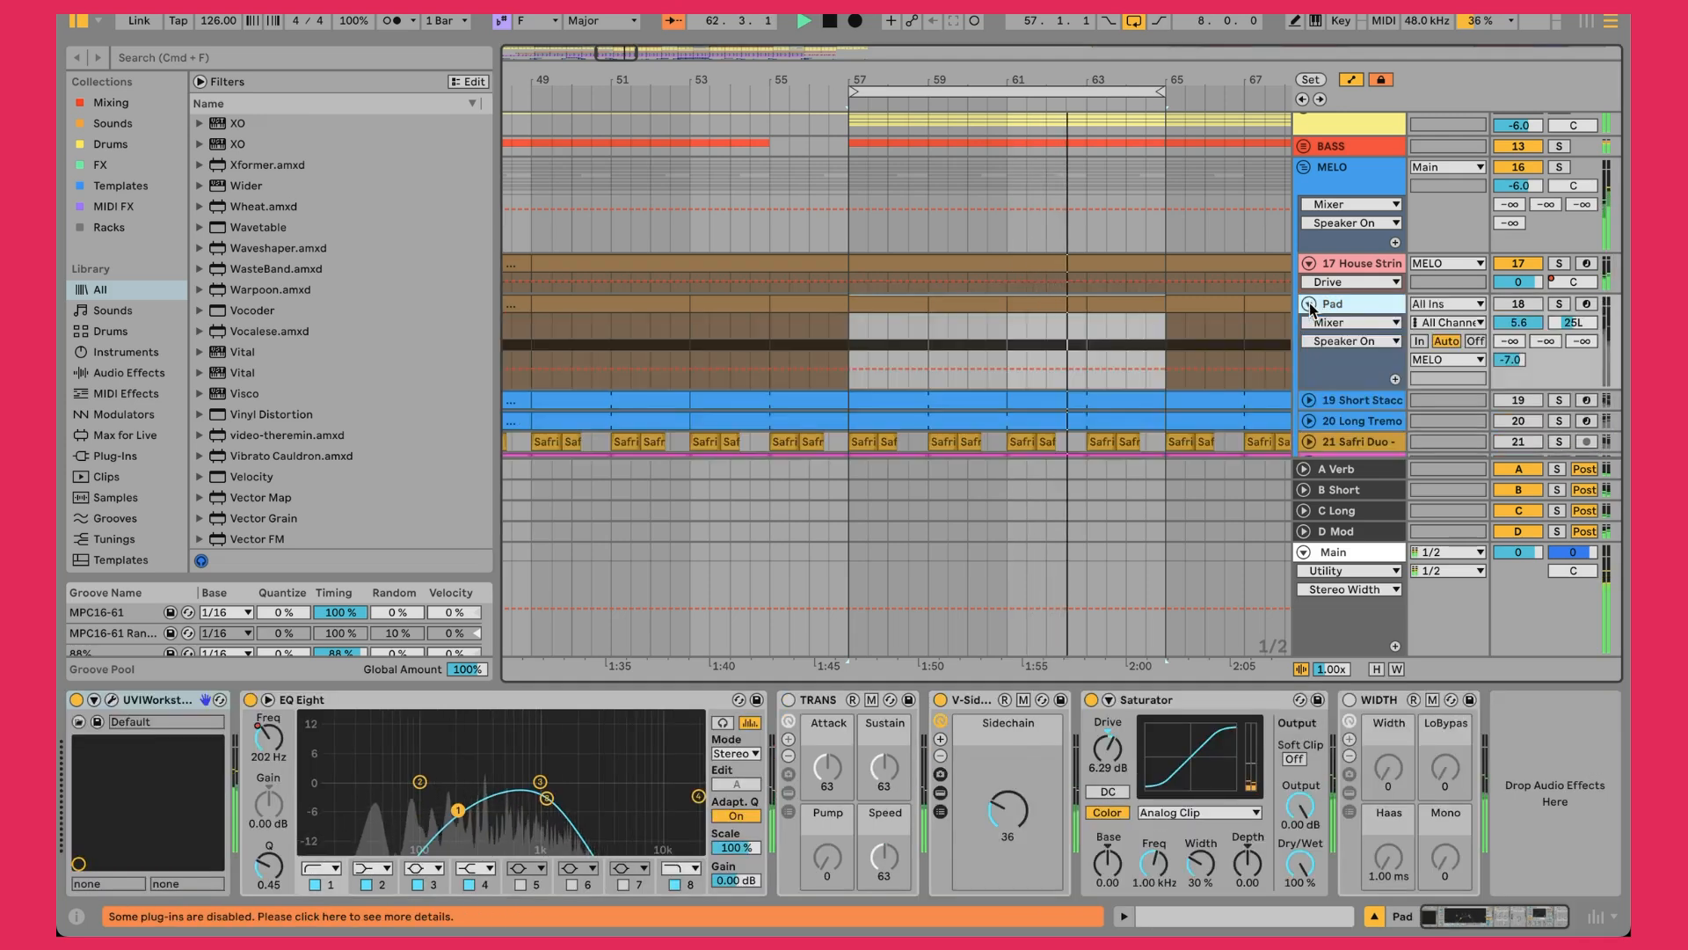
left_click(1511, 305)
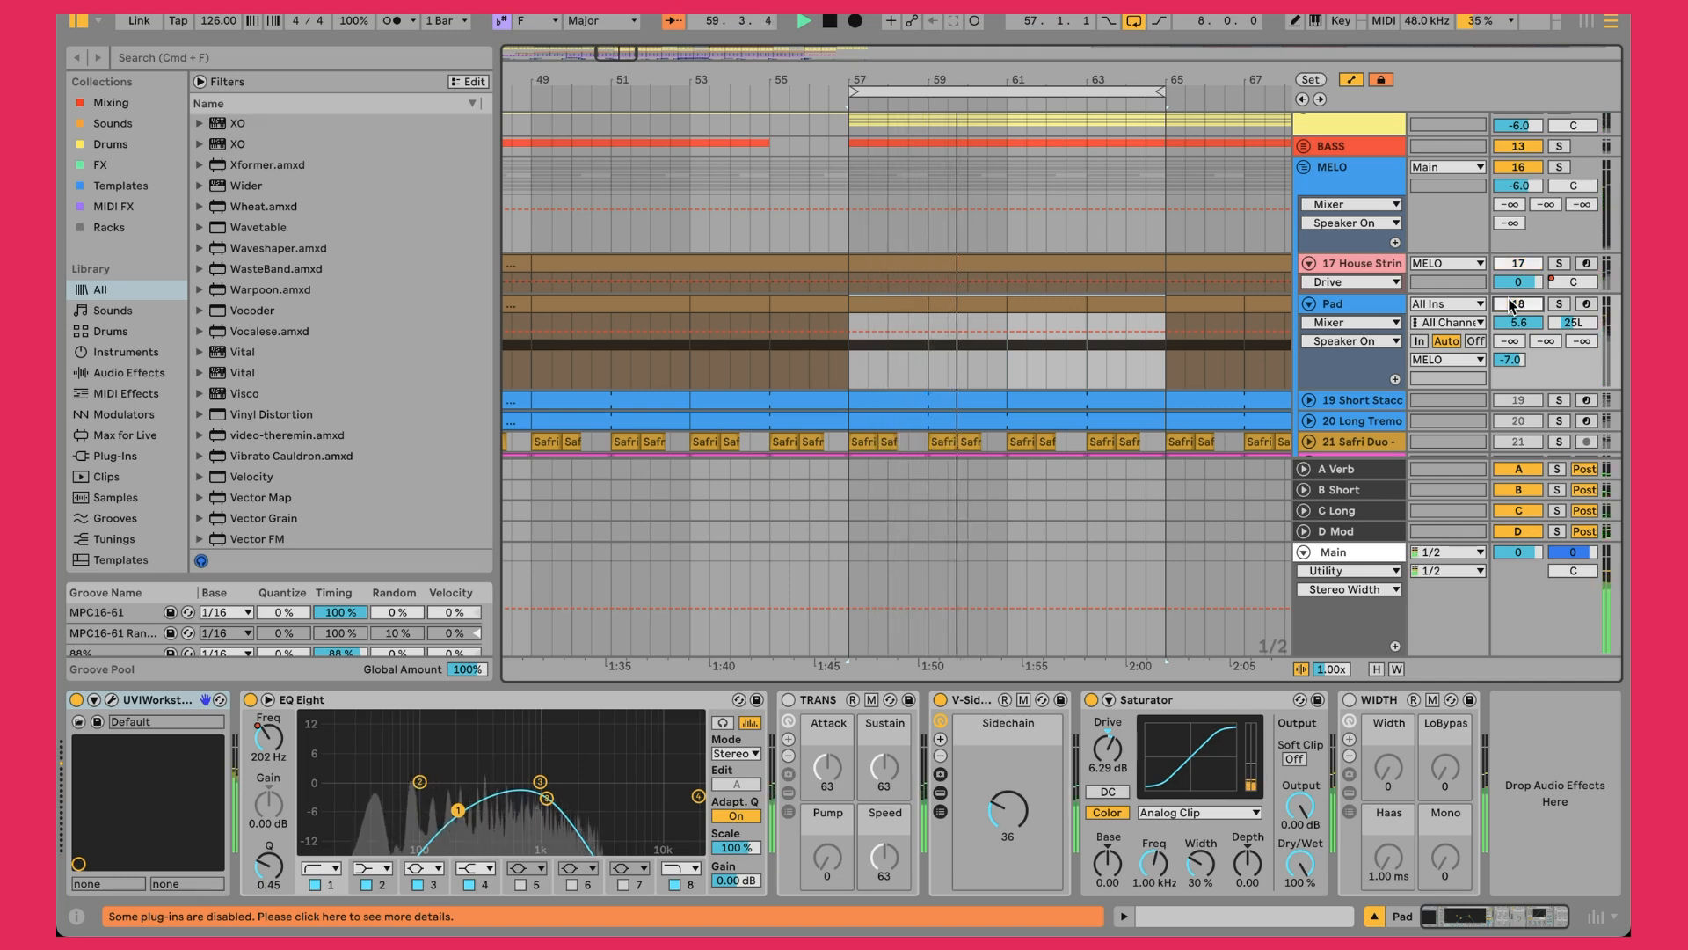
left_click(1512, 305)
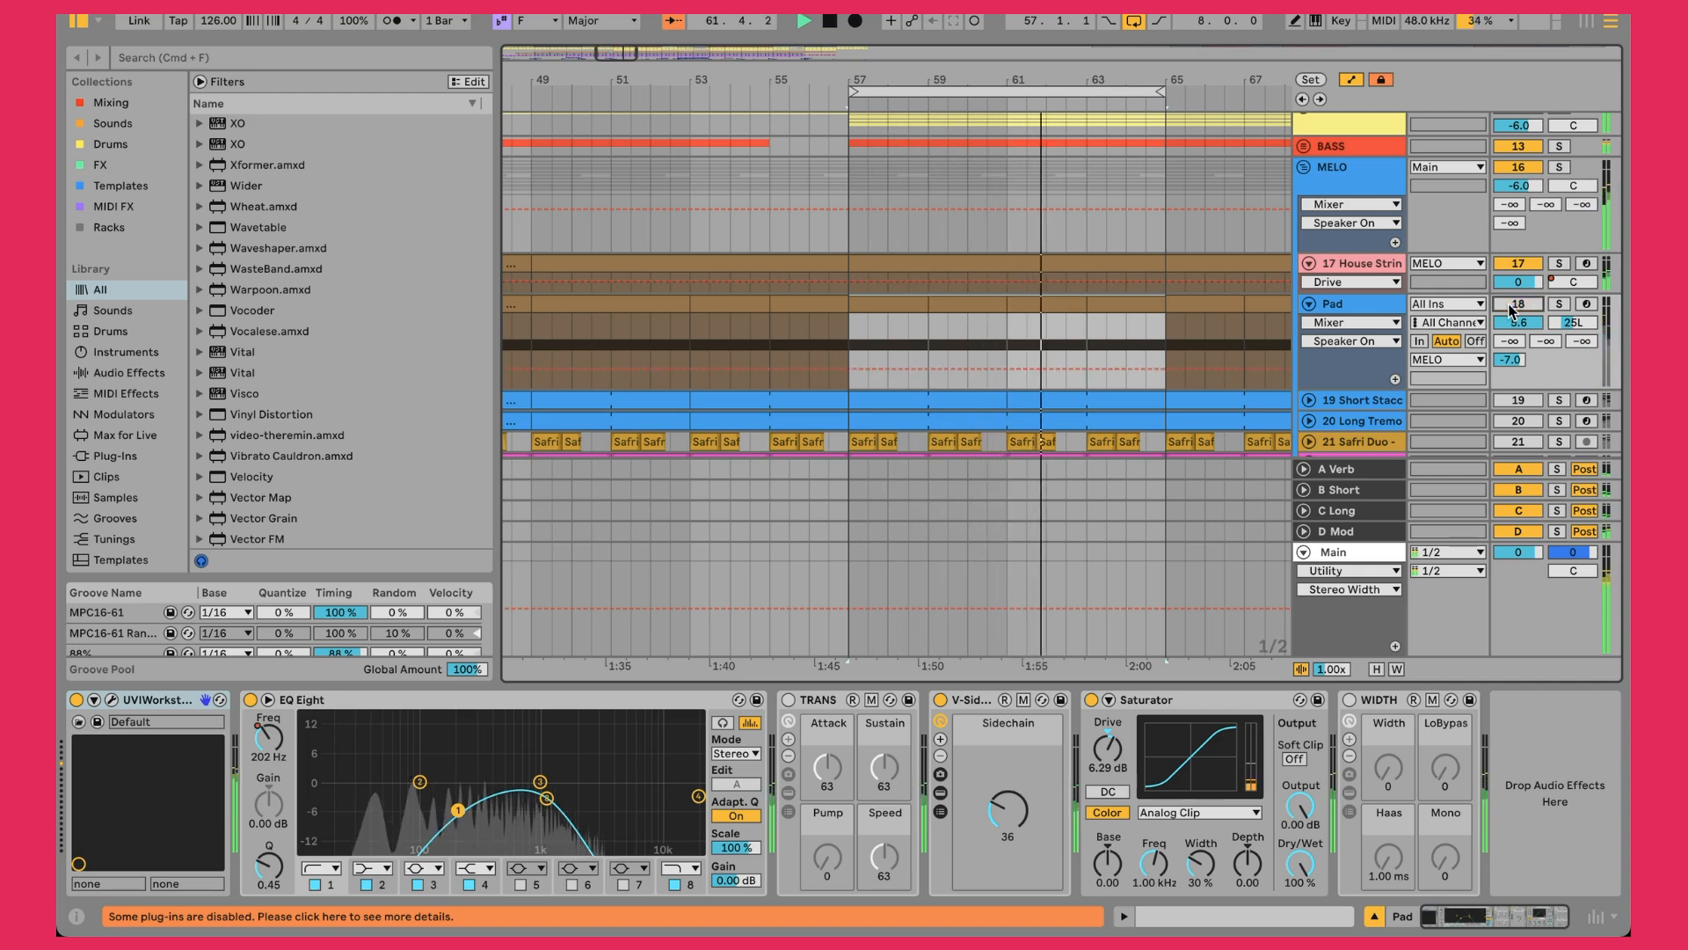
Unfold the Guitar lick track, show its device chain, and activate the track
scroll(1348, 268, "down", 5)
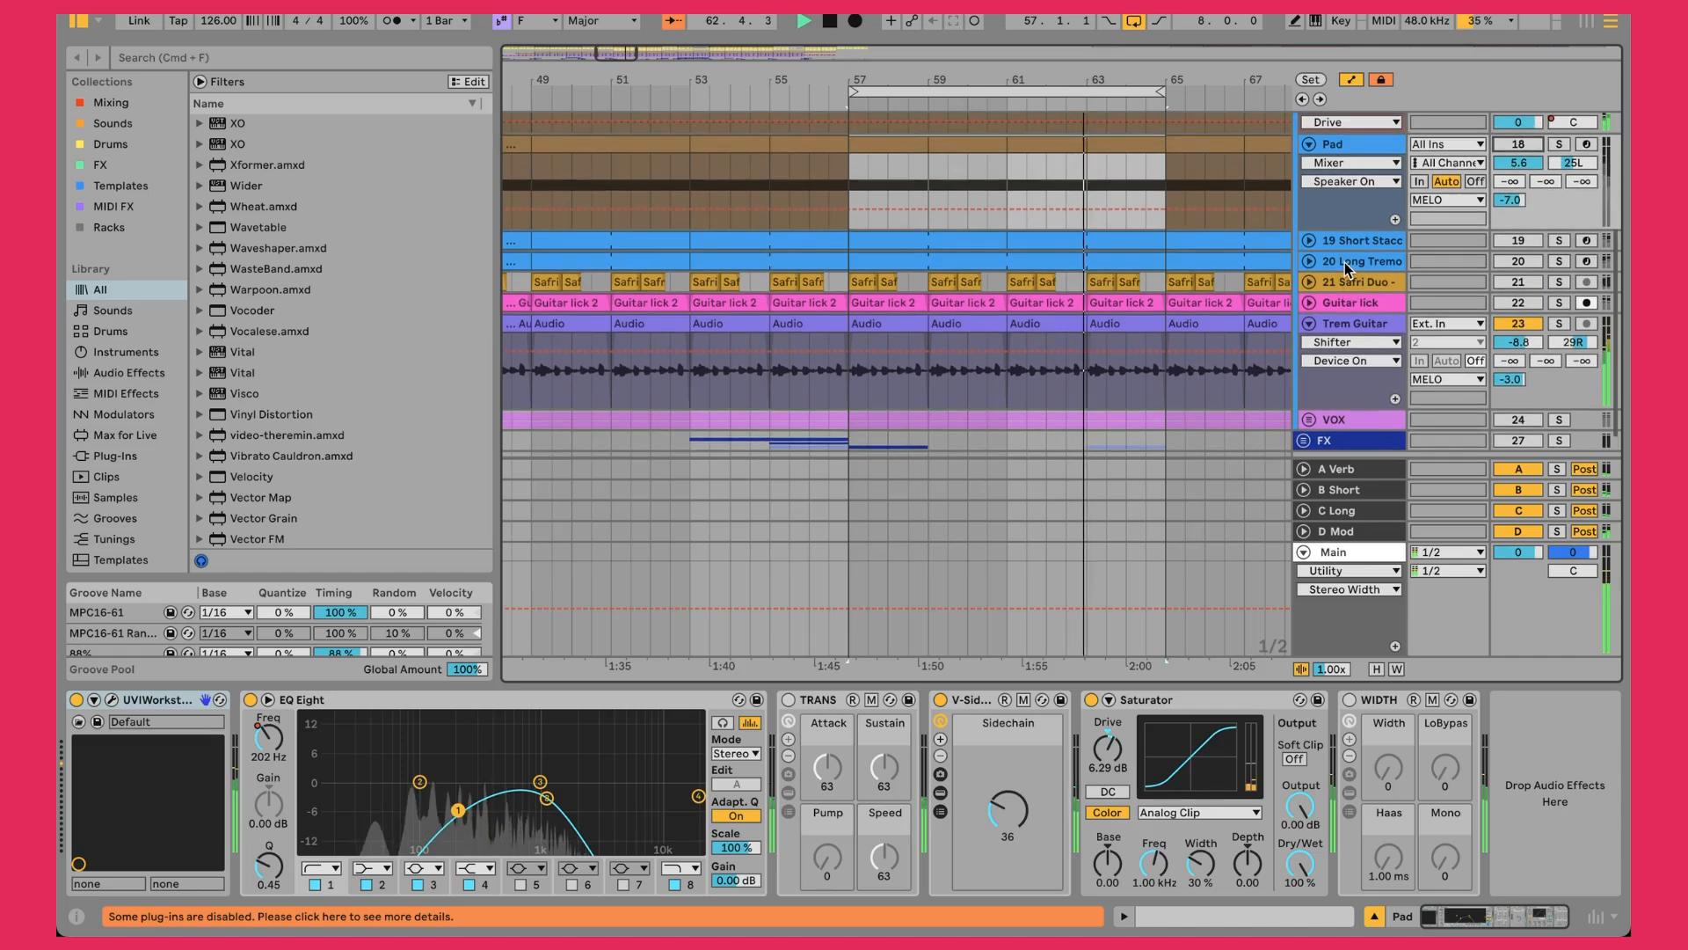
left_click(1309, 303)
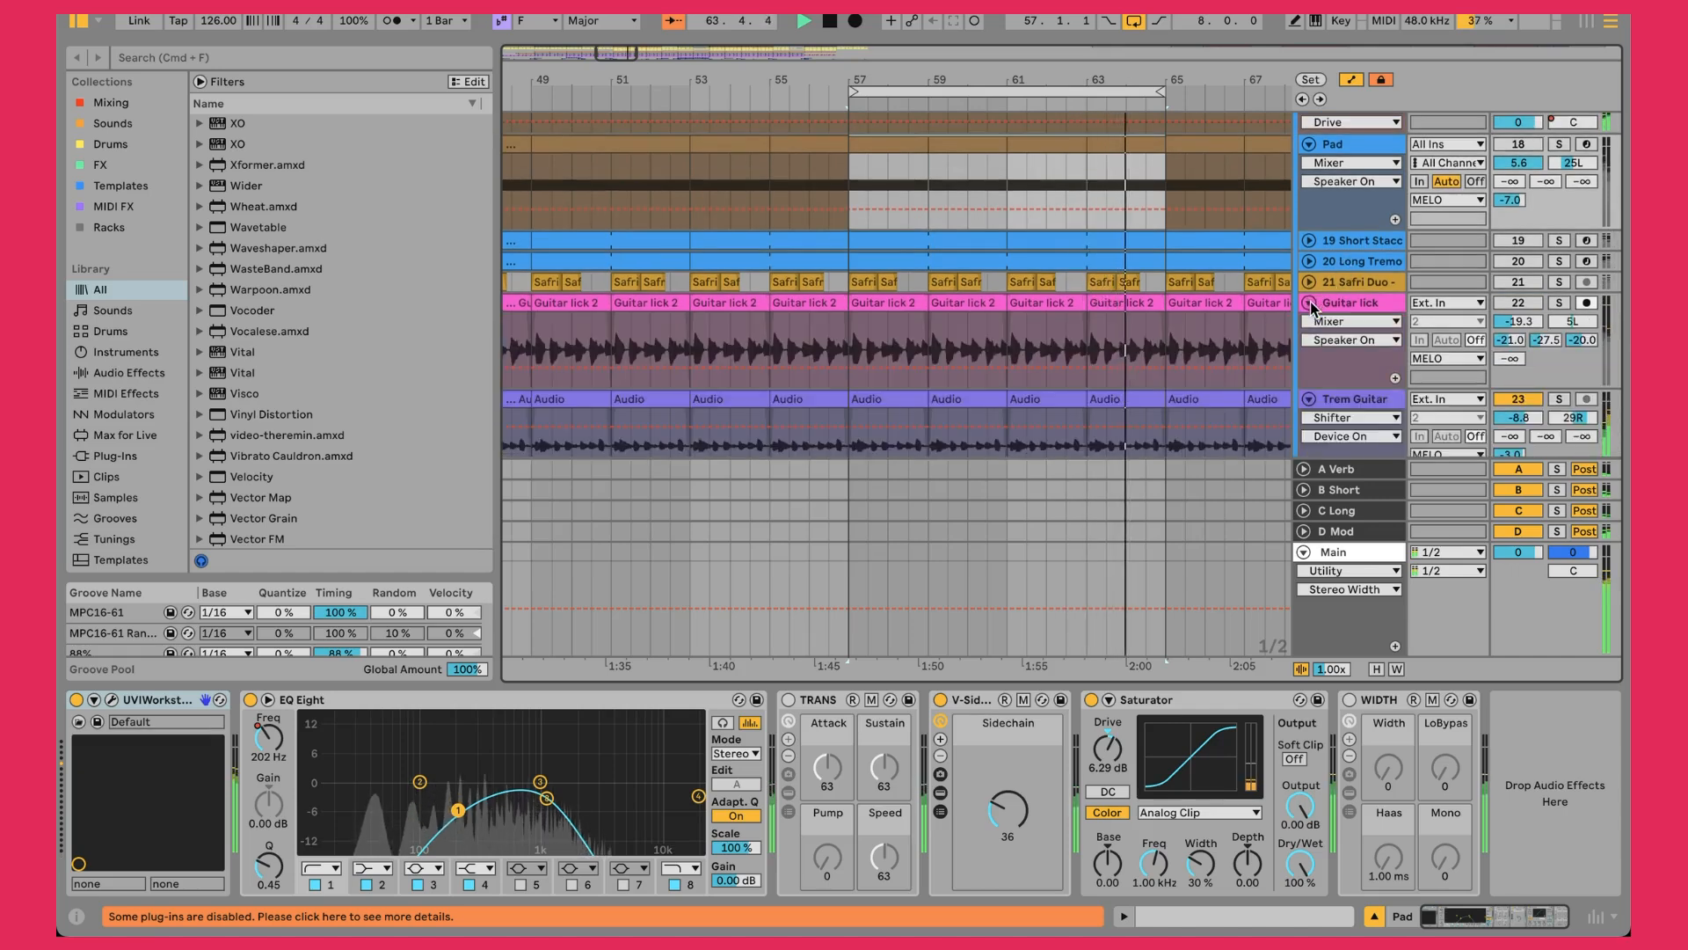
left_click(1380, 302)
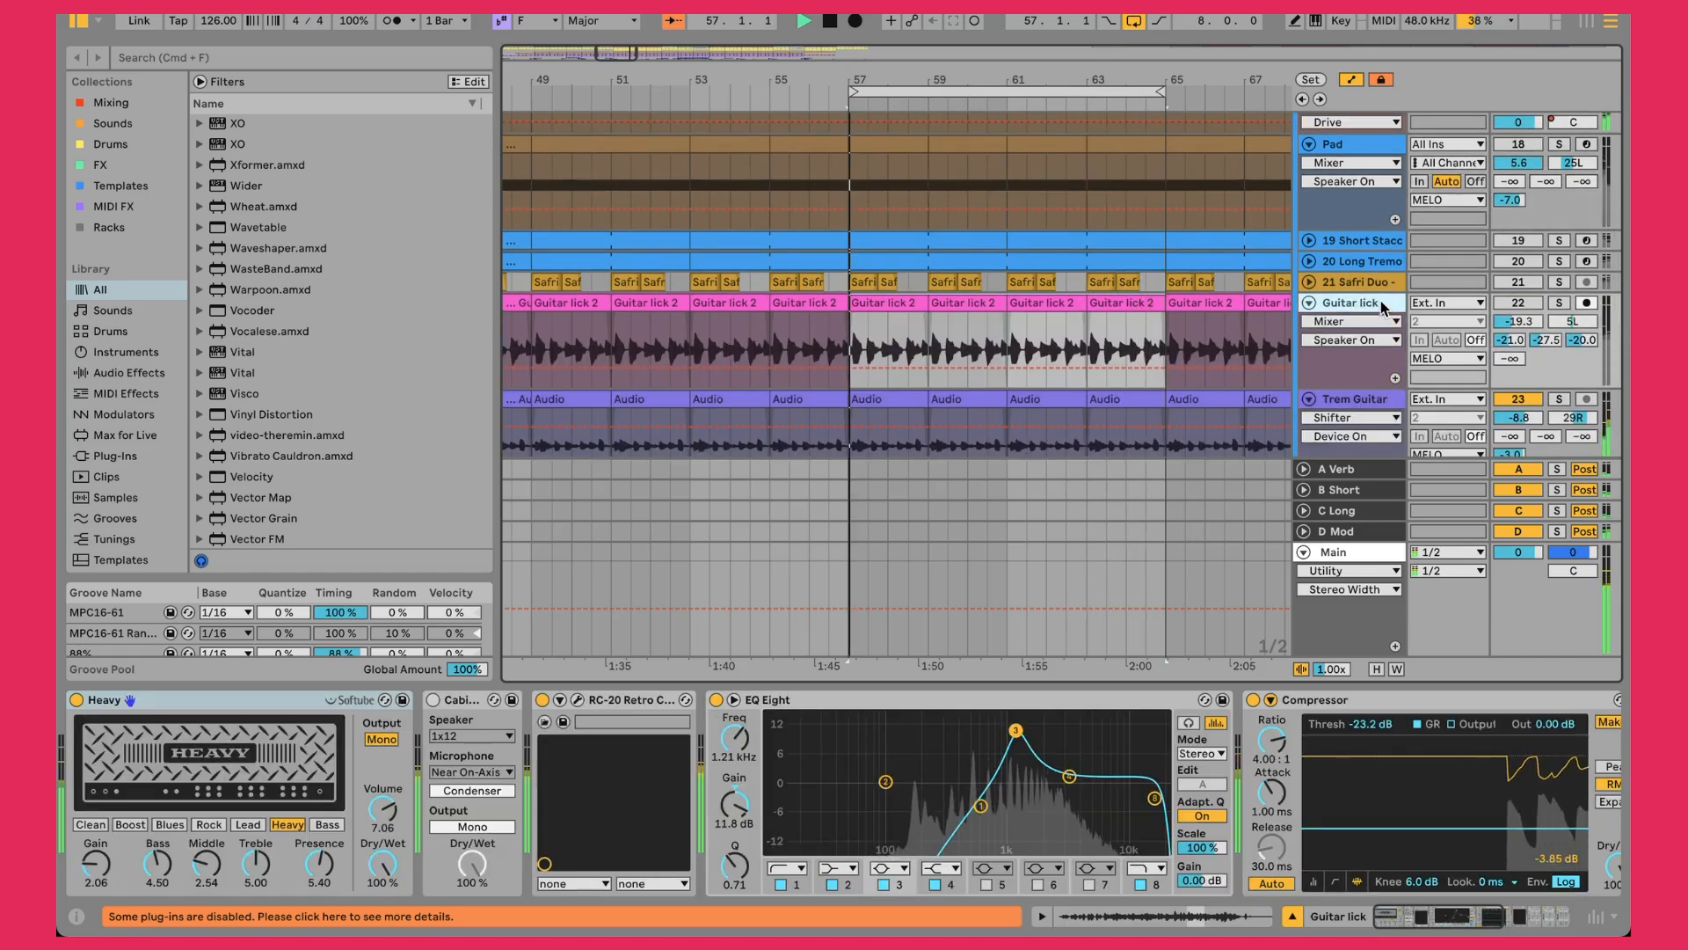
left_click(1515, 304)
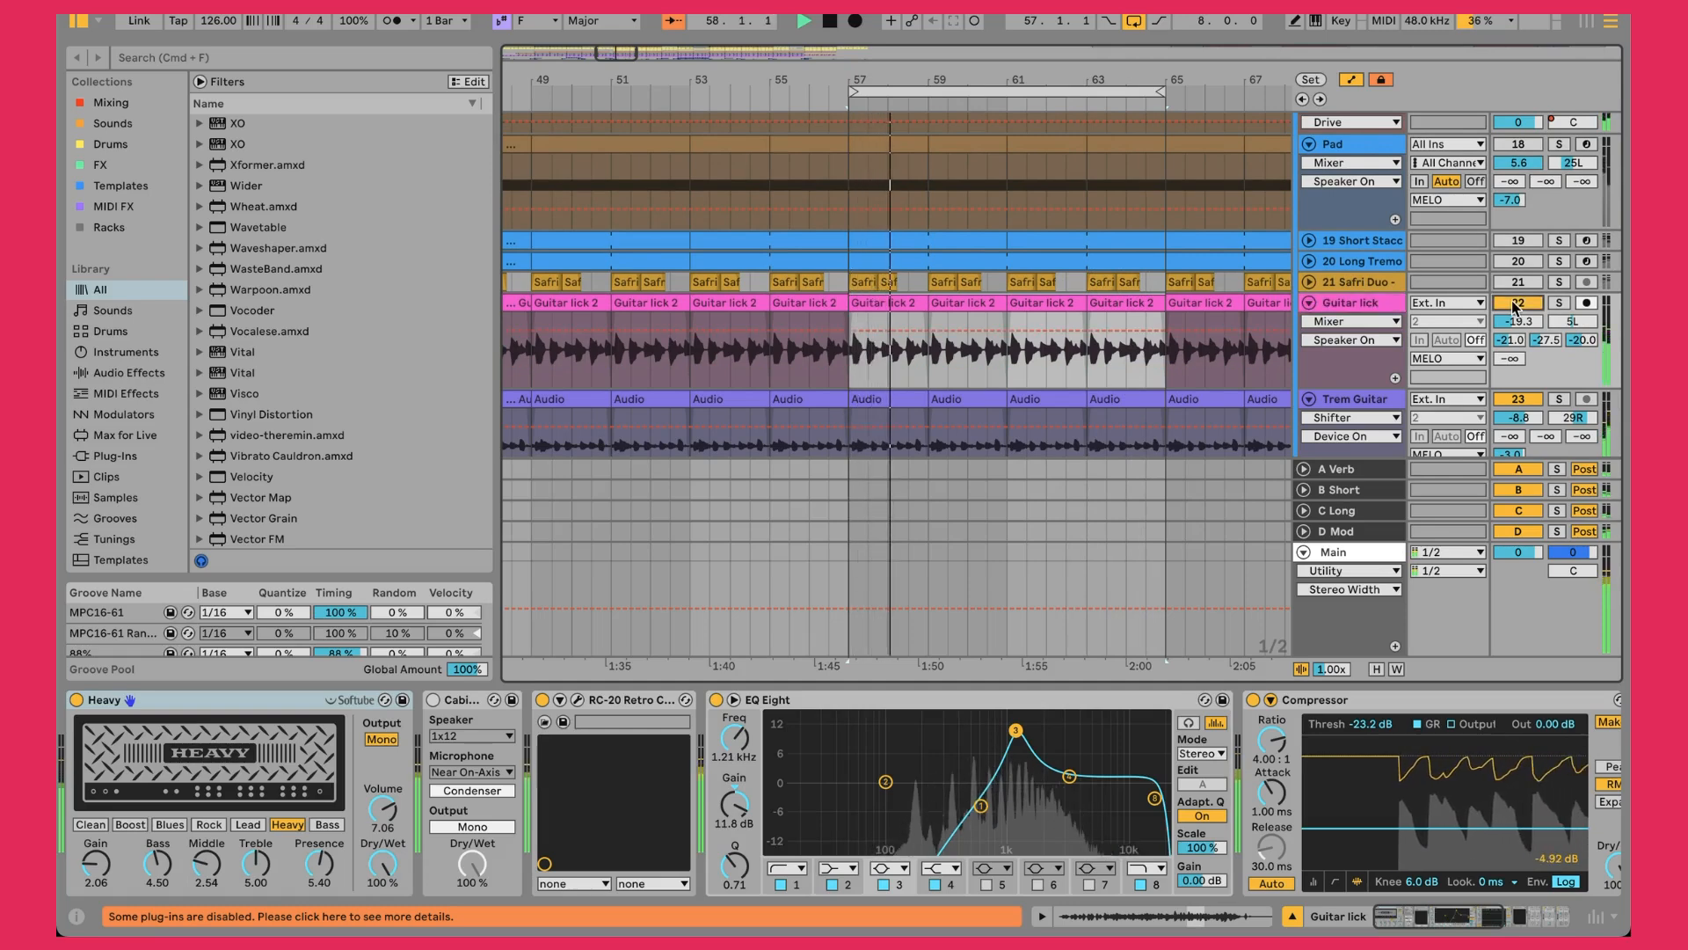
Audition Guitar lick louder by raising its track volume to -5.2 dB, and restore it to -19.3 dB
left_click_drag(1518, 321, 1519, 295)
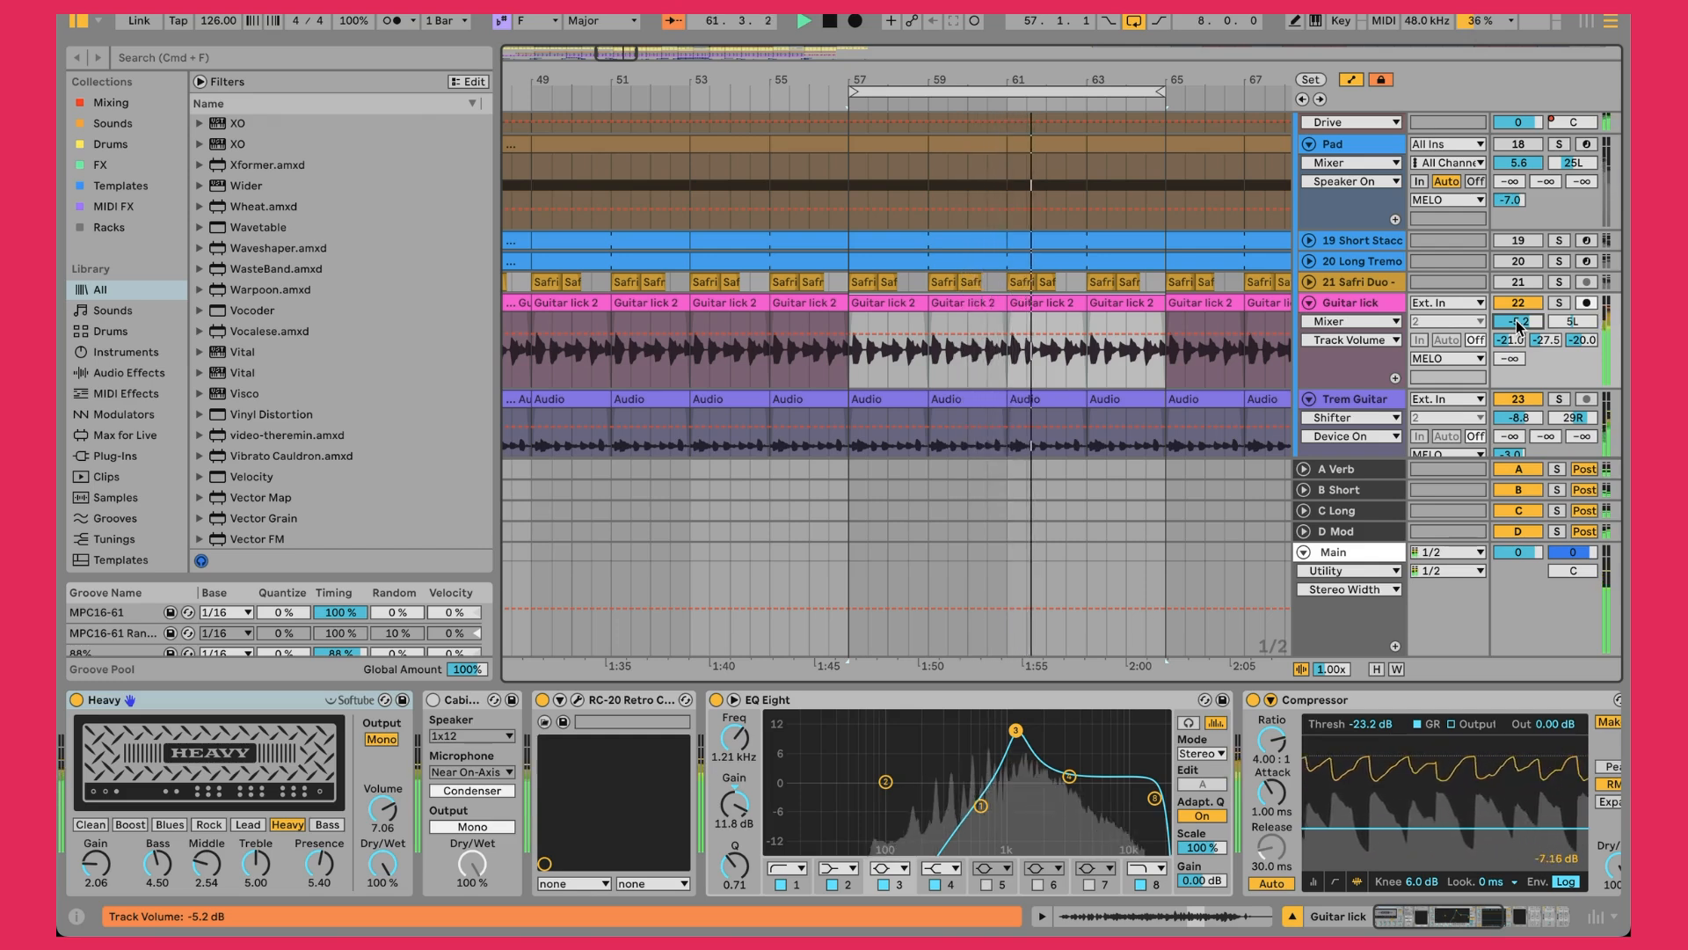
left_click_drag(1517, 322, 1517, 360)
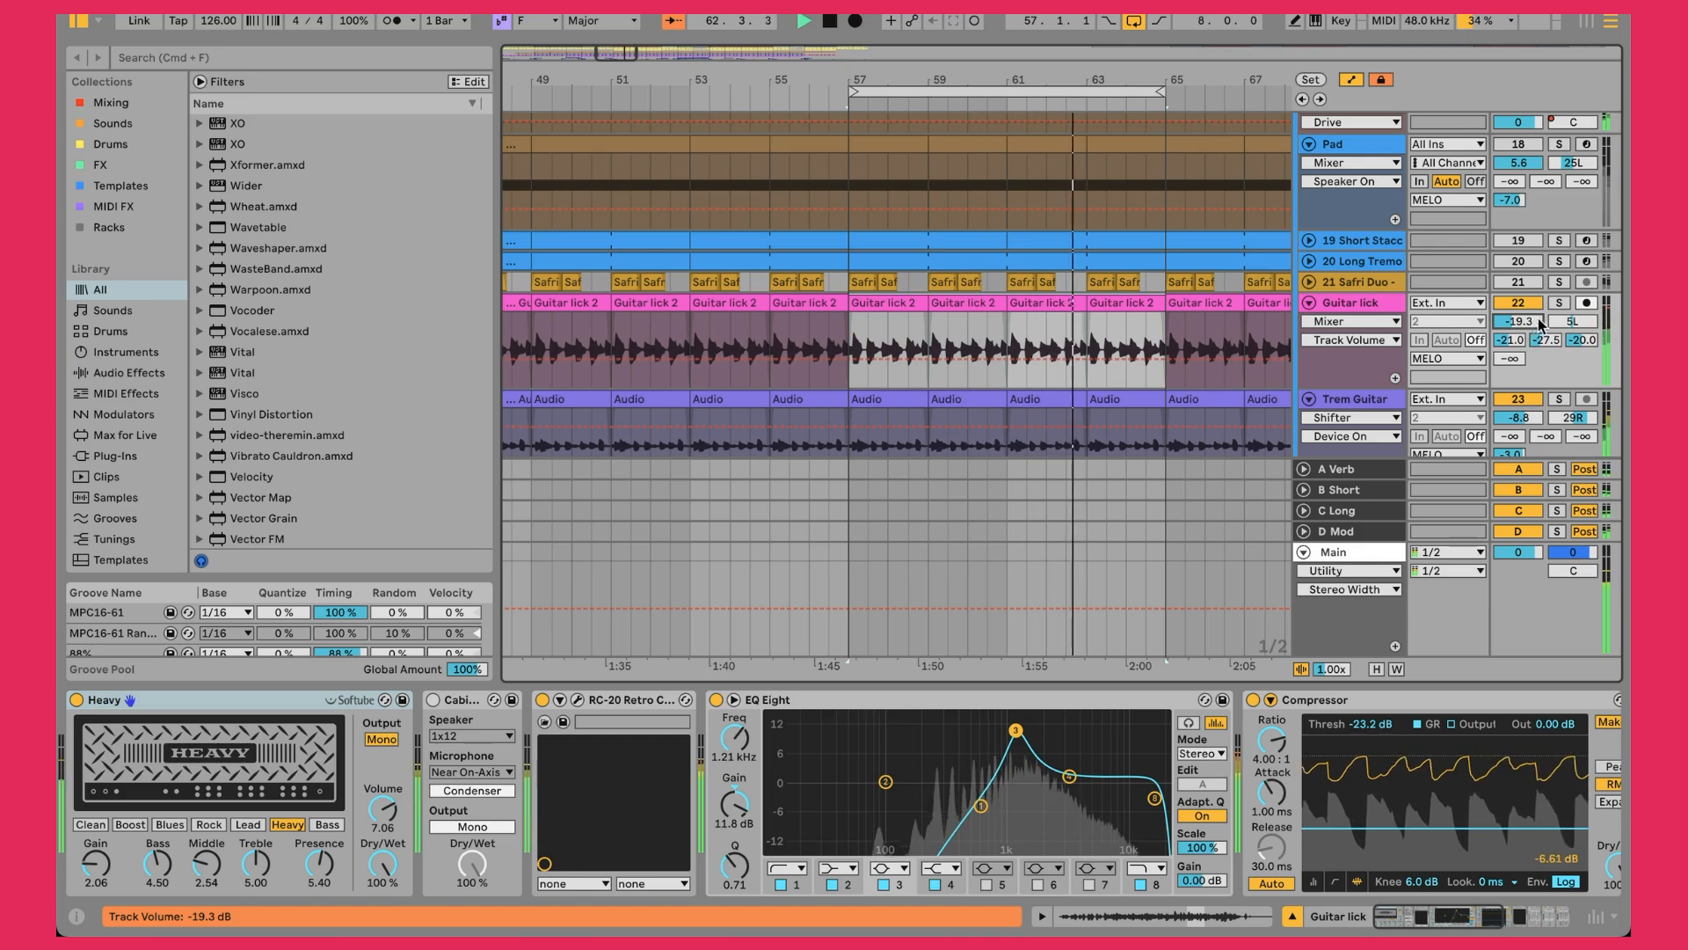
left_click_drag(1526, 320, 1528, 334)
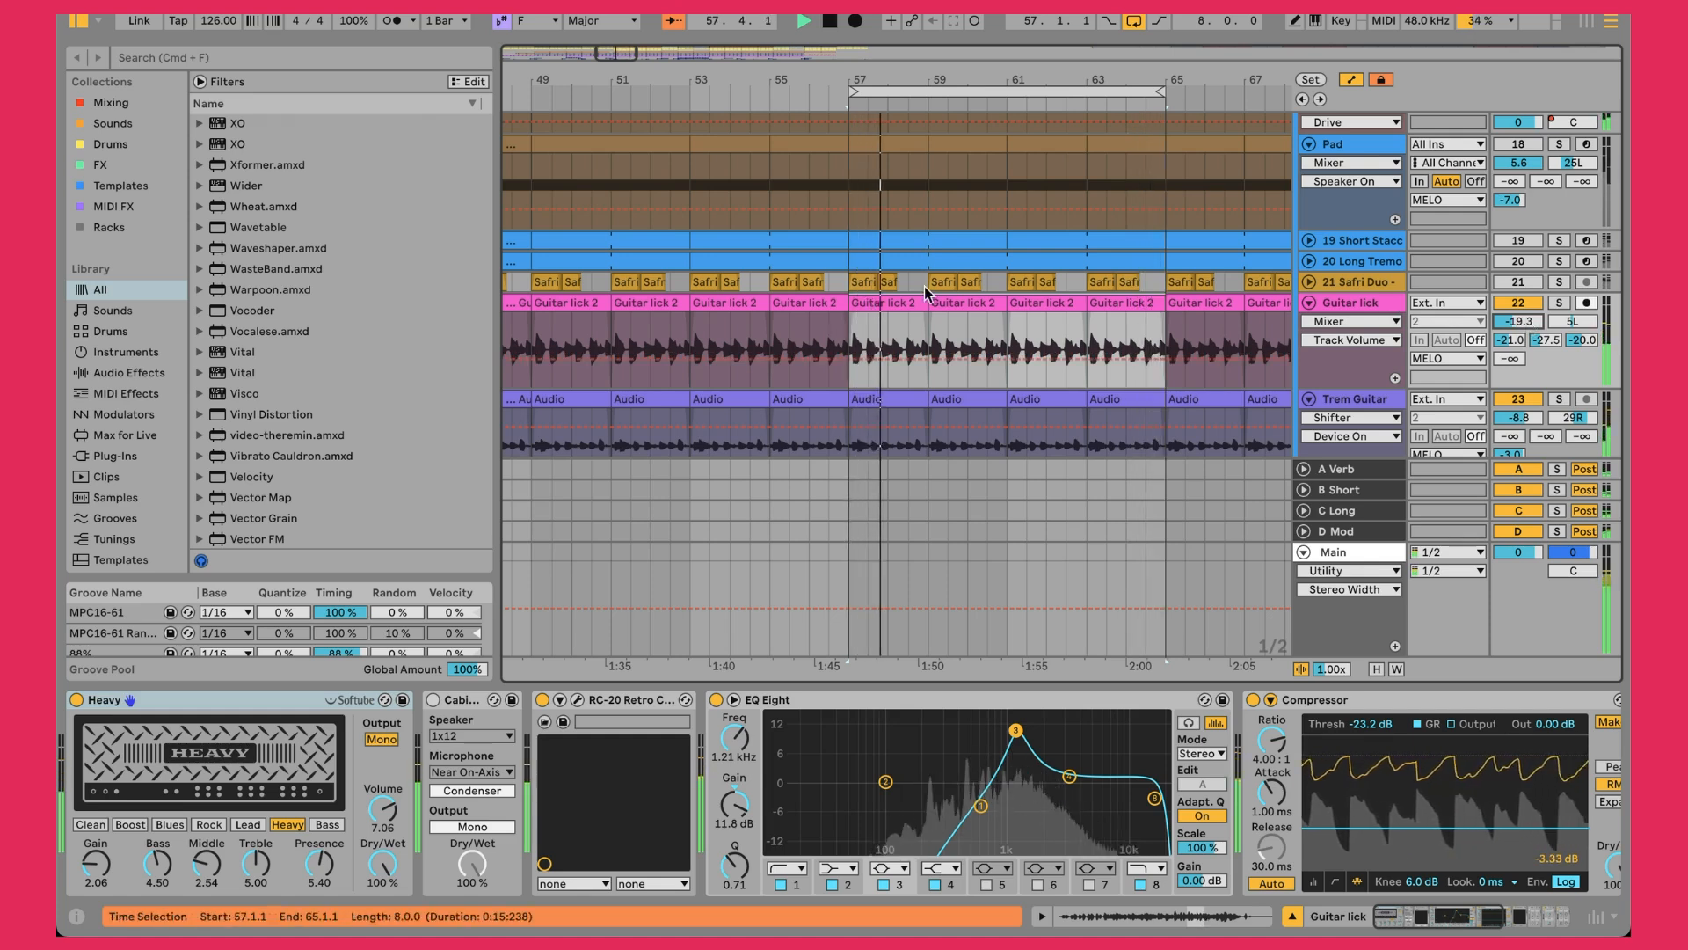
Select the Guitar lick 2 clip at bar 57 and examine the track's EQ Eight and Compressor
left_click(871, 305)
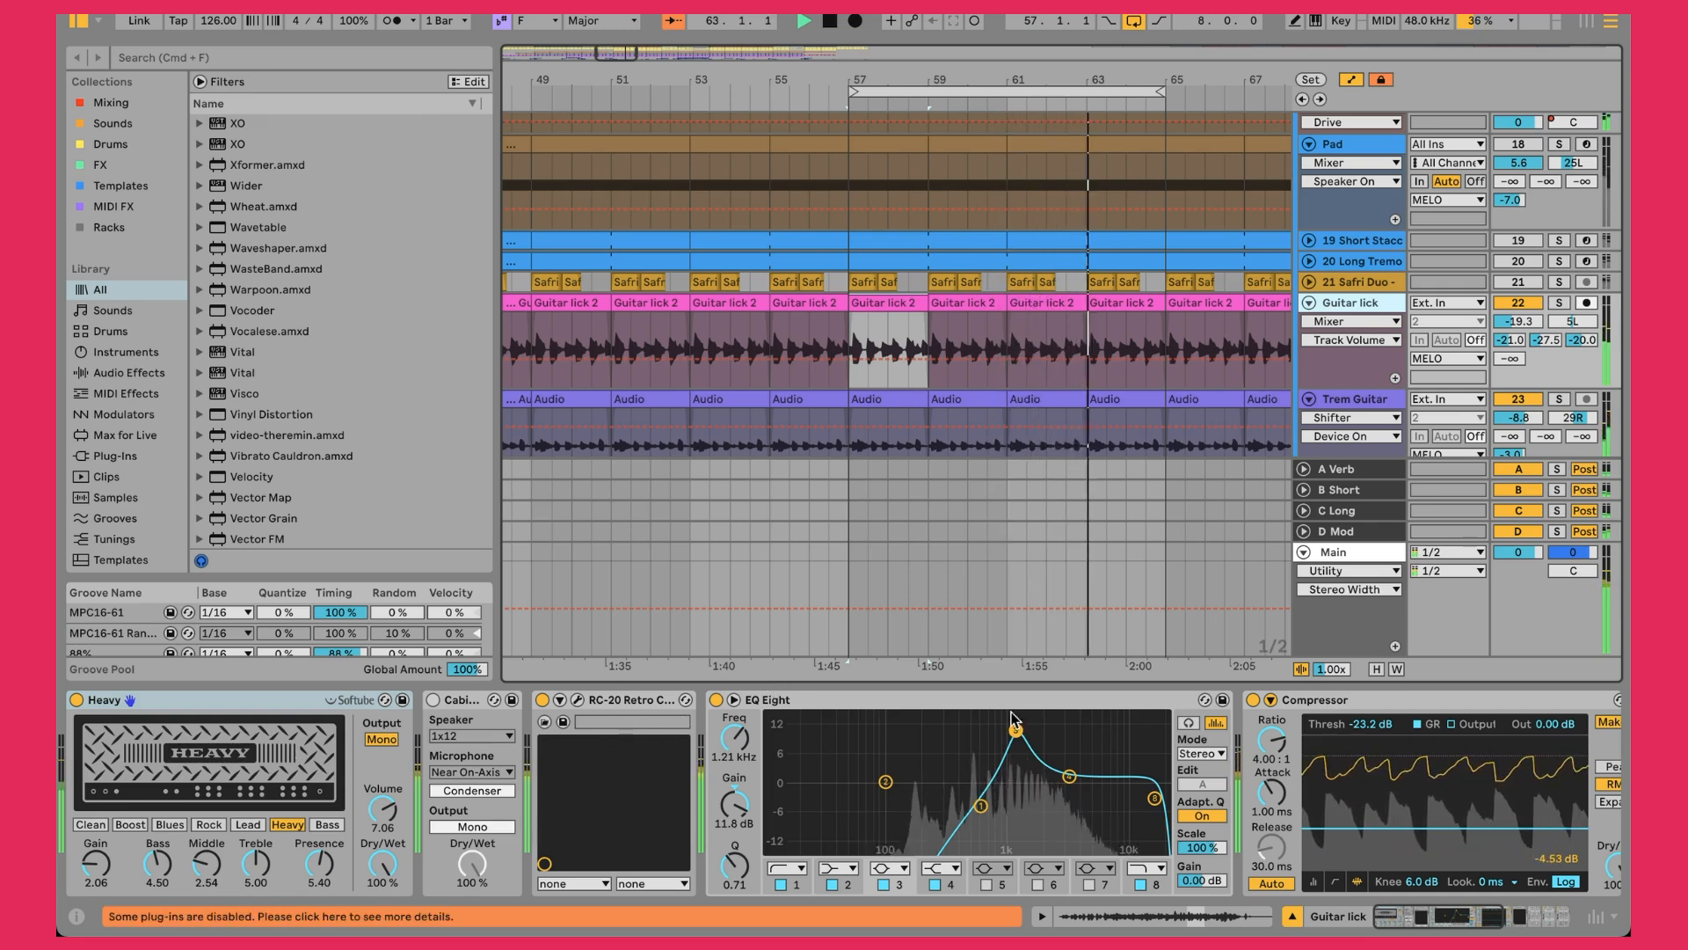
left_click(946, 702)
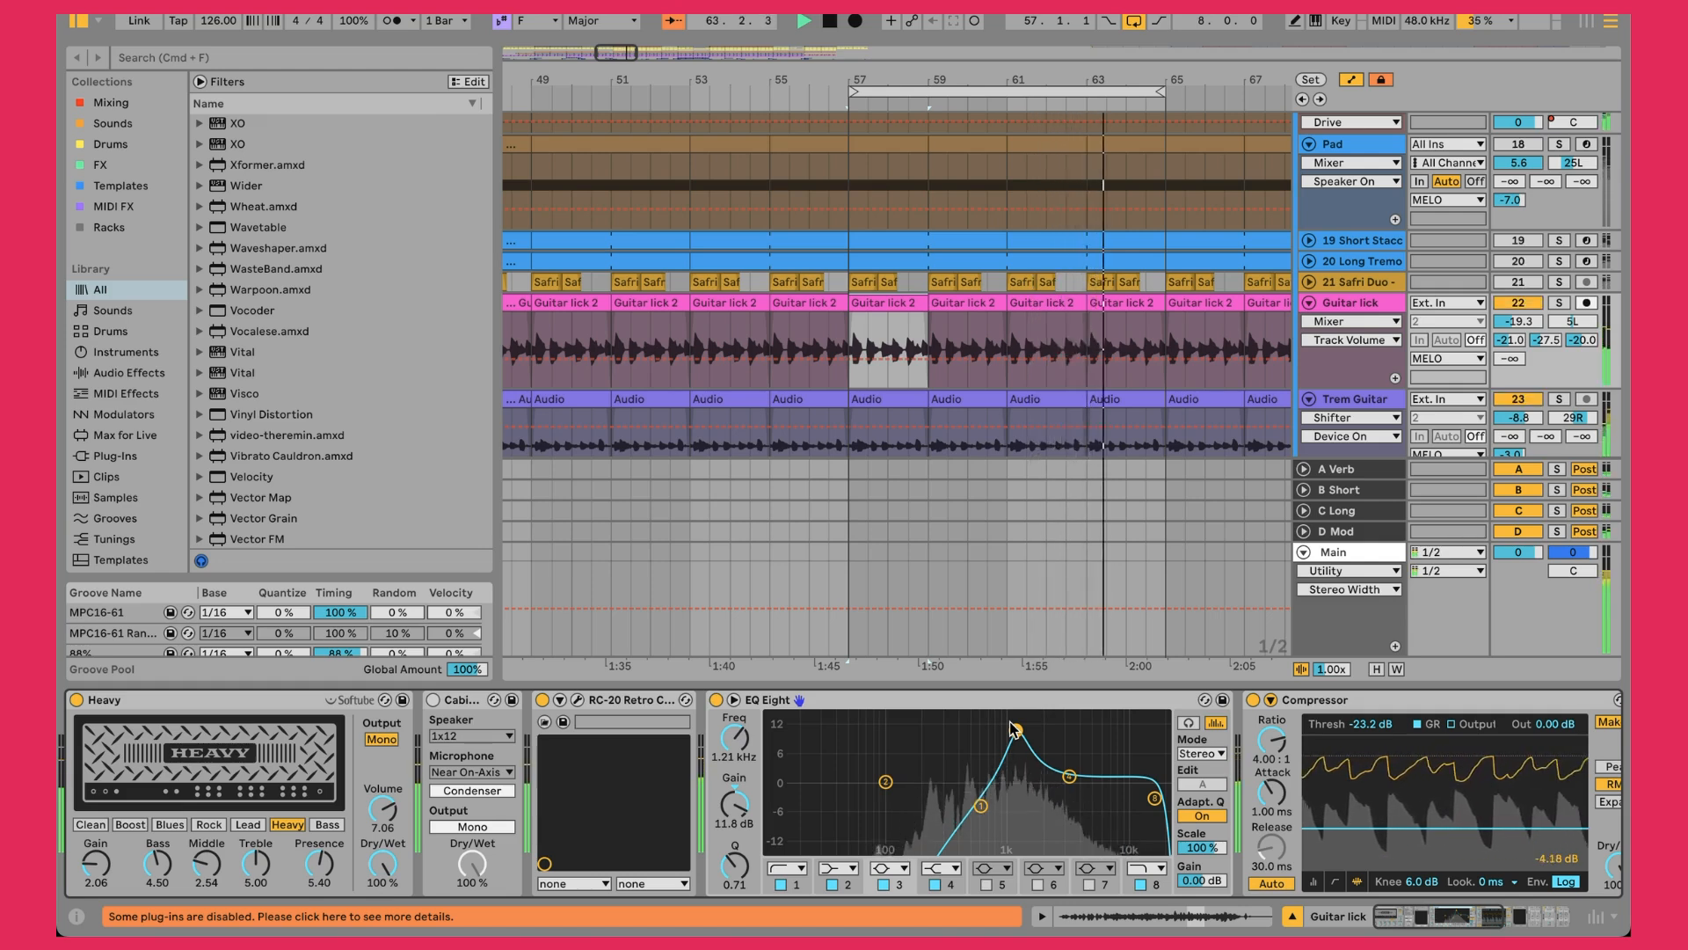
scroll(1013, 728, "right", 1)
scroll(1011, 728, "right", 5)
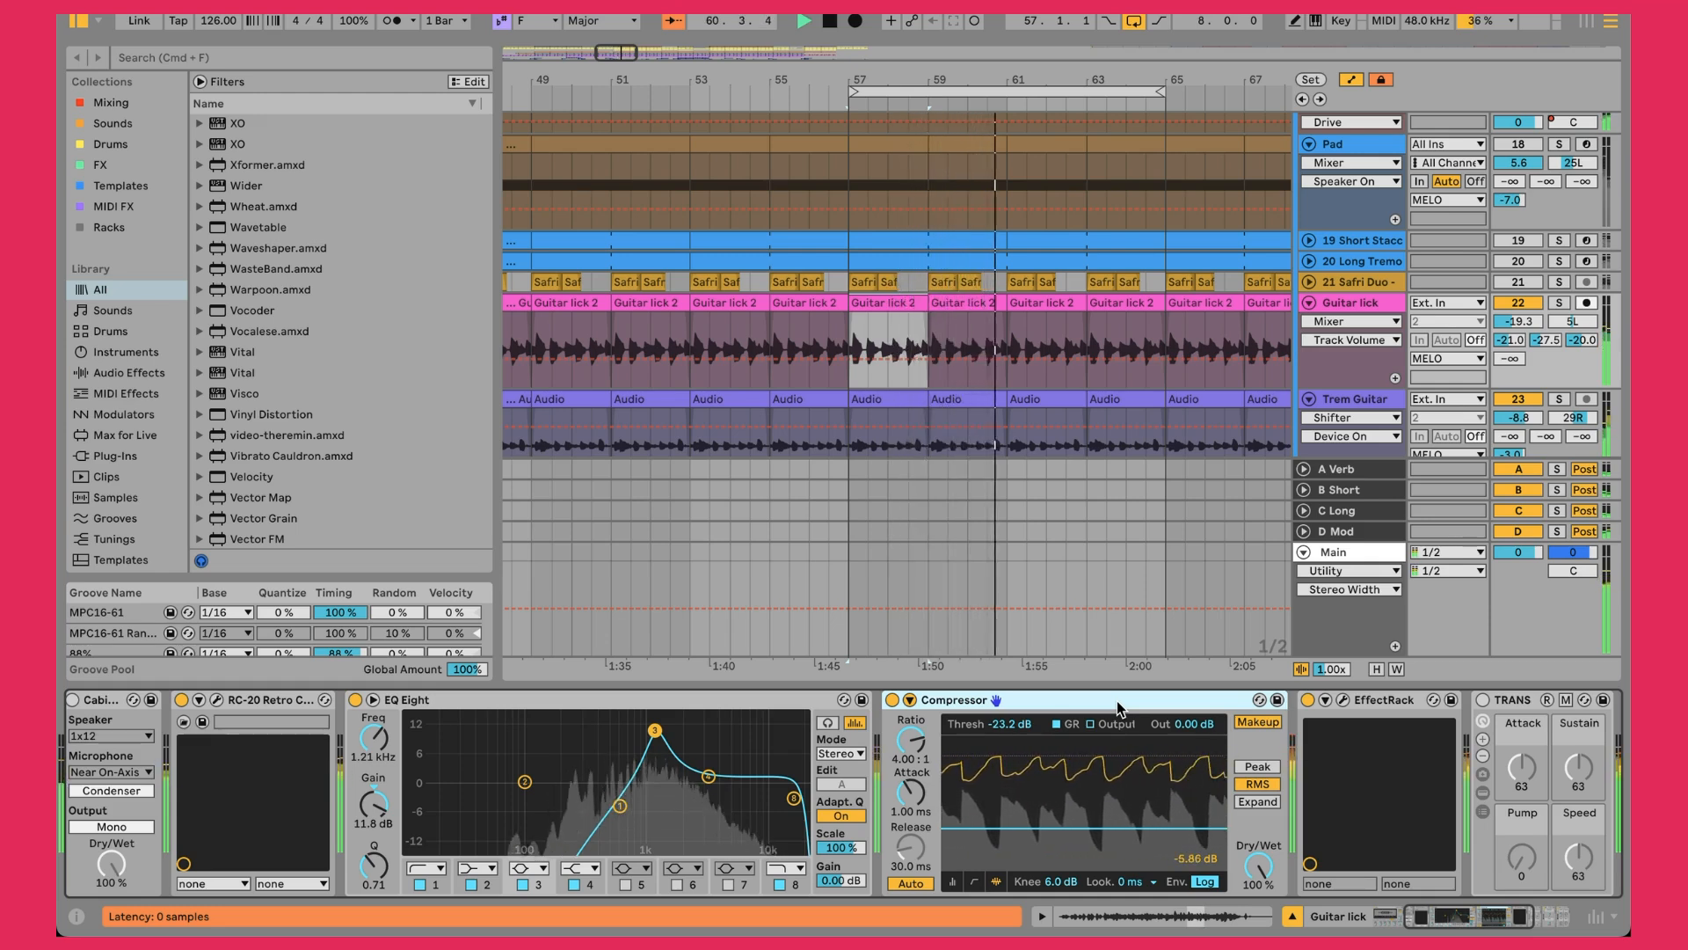
scroll(1117, 700, "right", 2)
scroll(1126, 700, "right", 1)
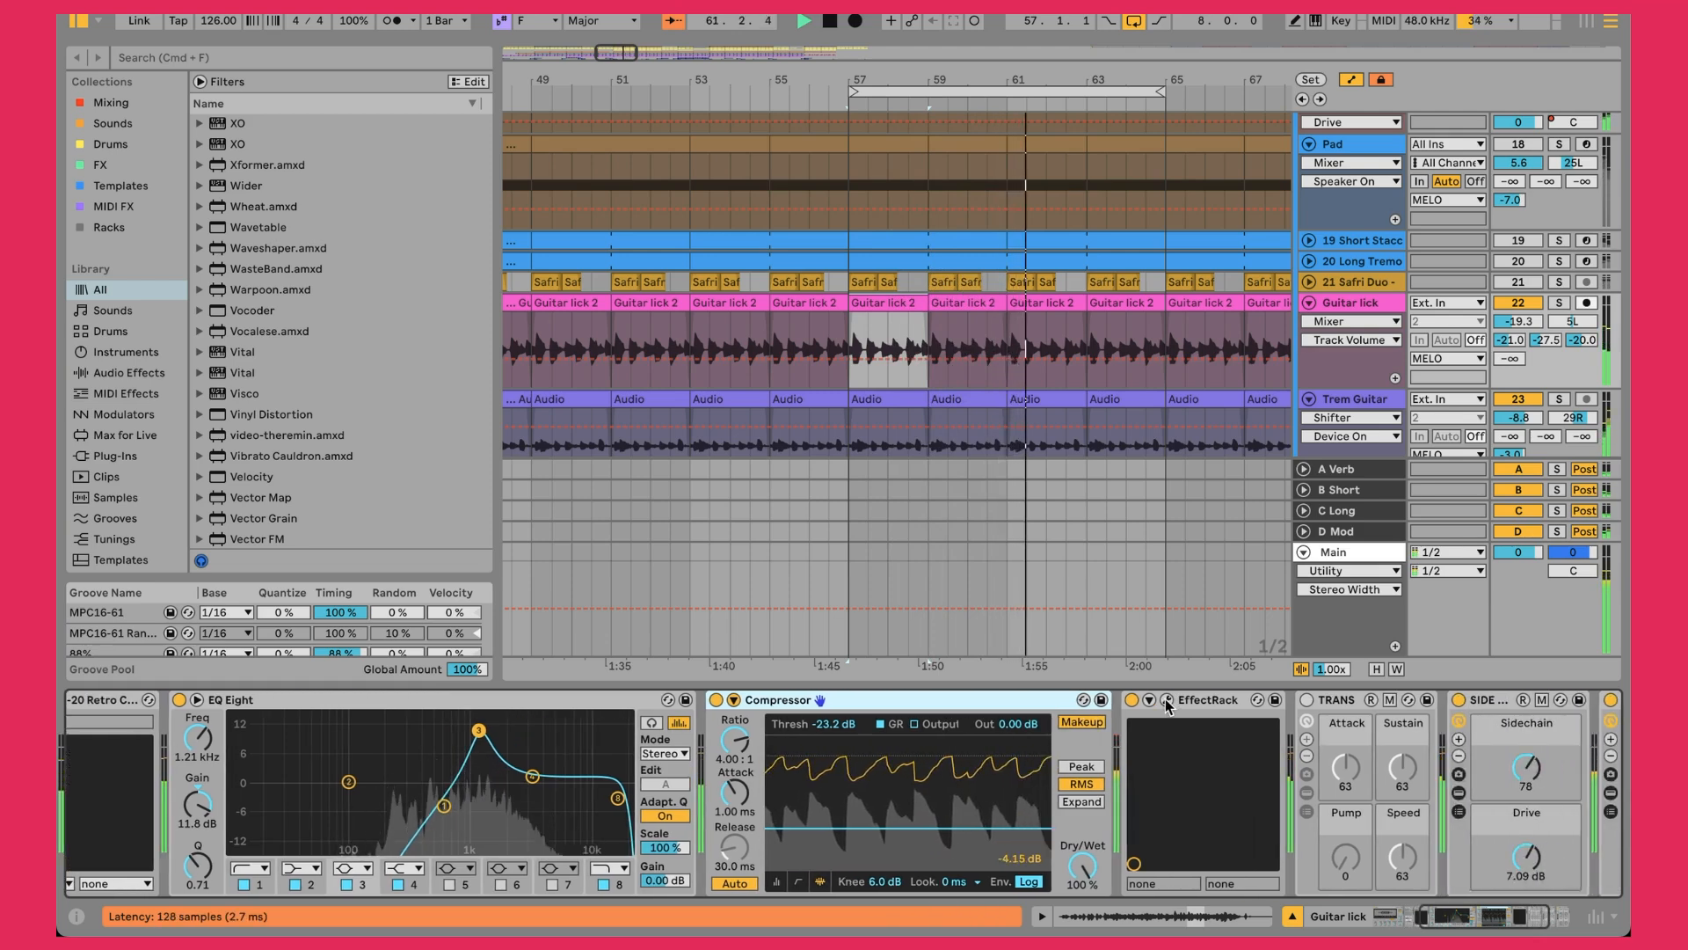
Inspect the PanMan settings in Guitar lick's EffectRack plug-in, and close its window
left_click(1167, 700)
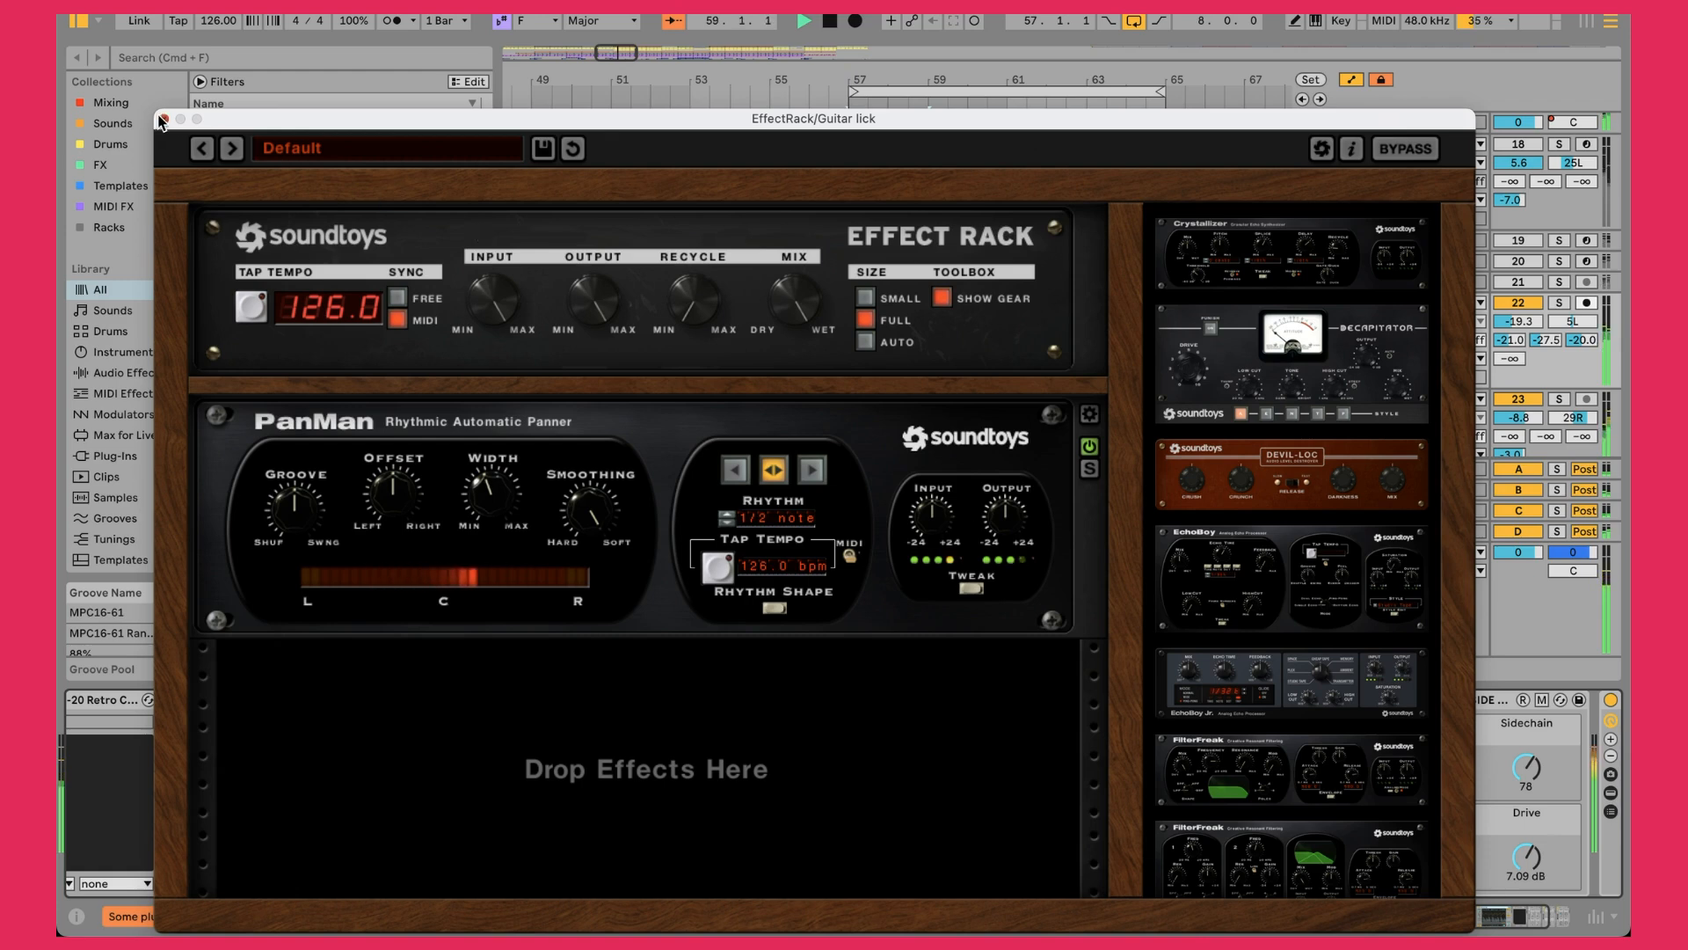
left_click(162, 120)
scroll(1132, 782, "right", 3)
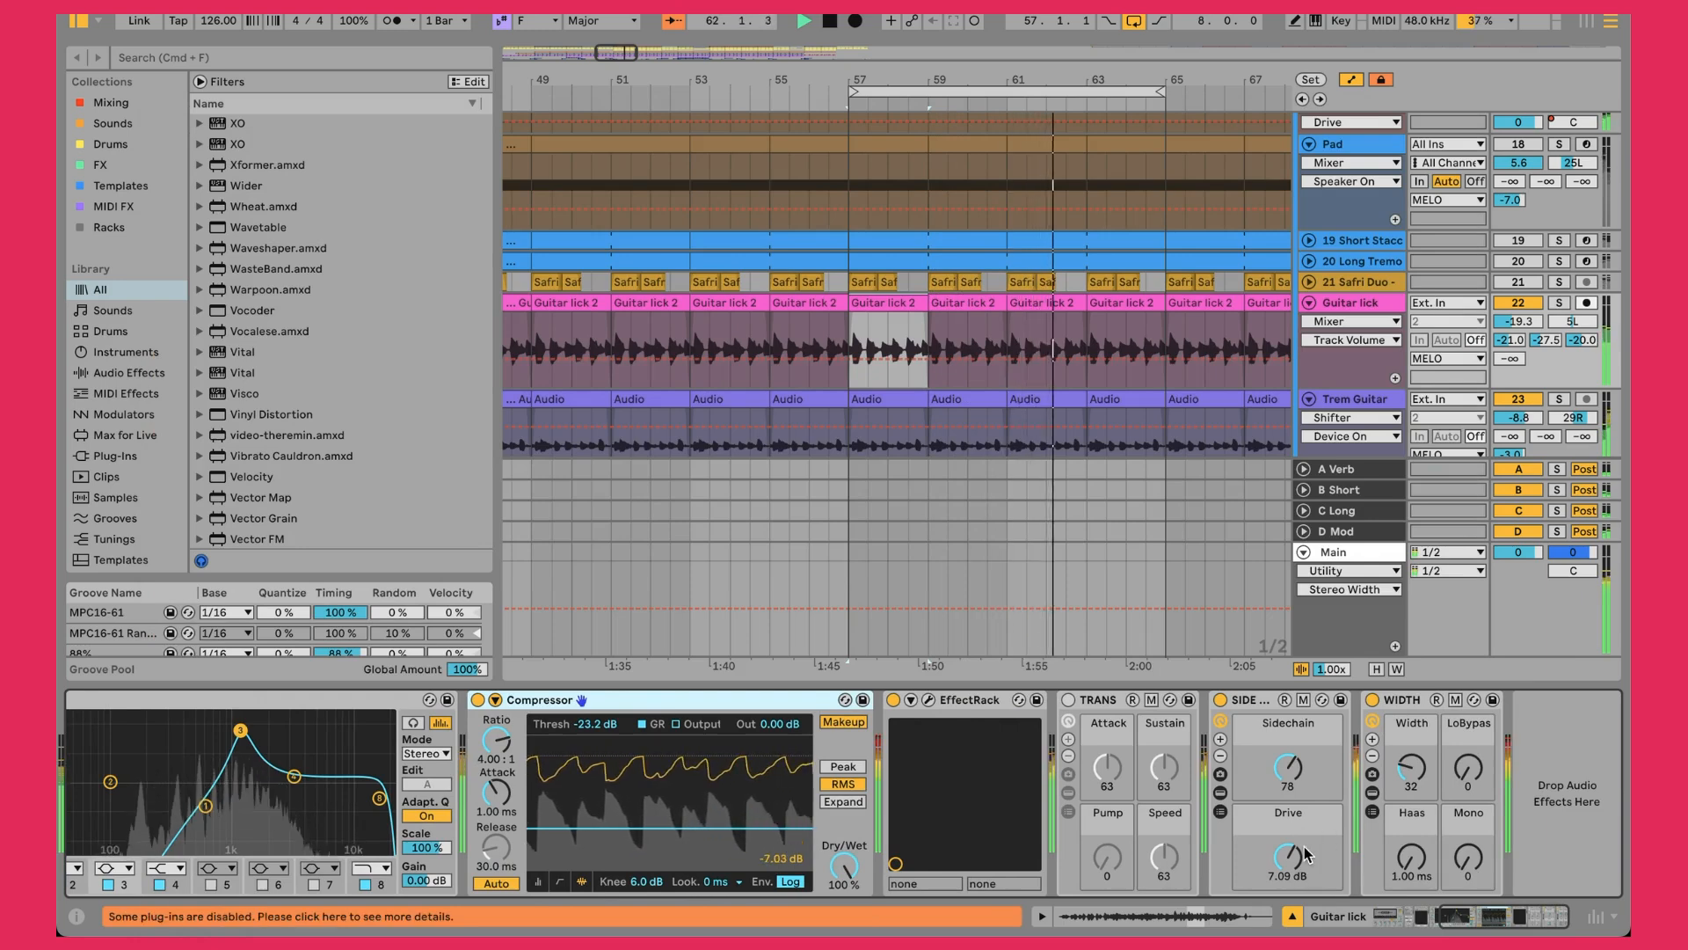
Reveal the devices inside Guitar lick's WIDTH rack, inspect the Wider plug-in, and hide the devices again
left_click(1372, 792)
left_click(1252, 700)
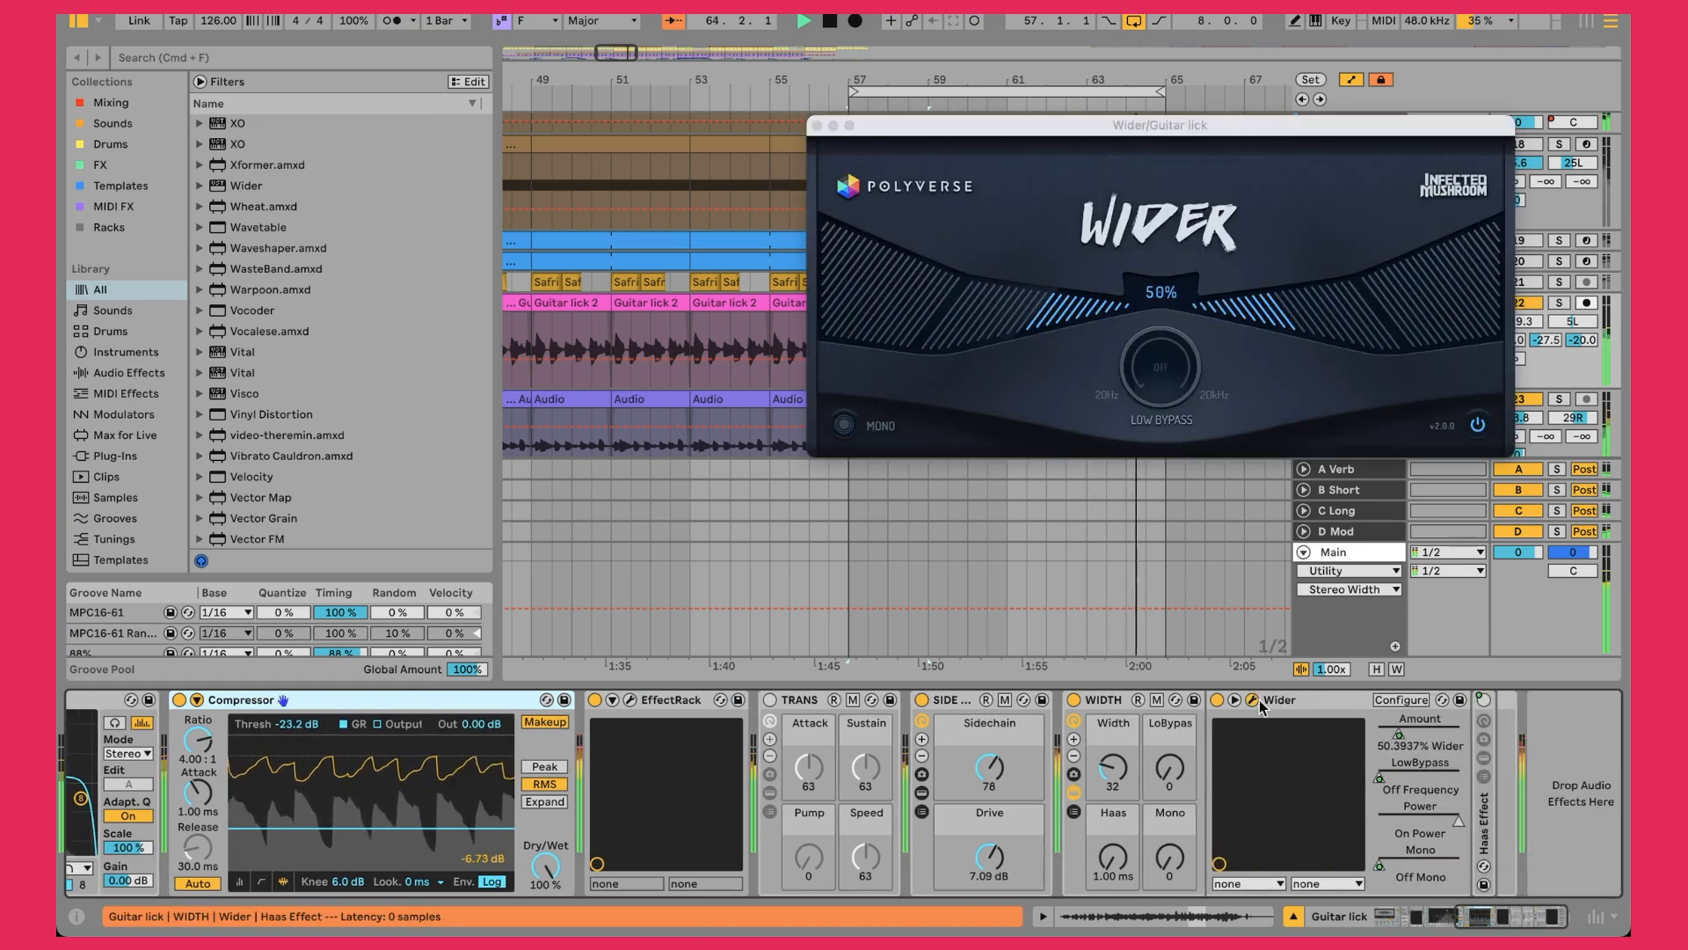
left_click(817, 126)
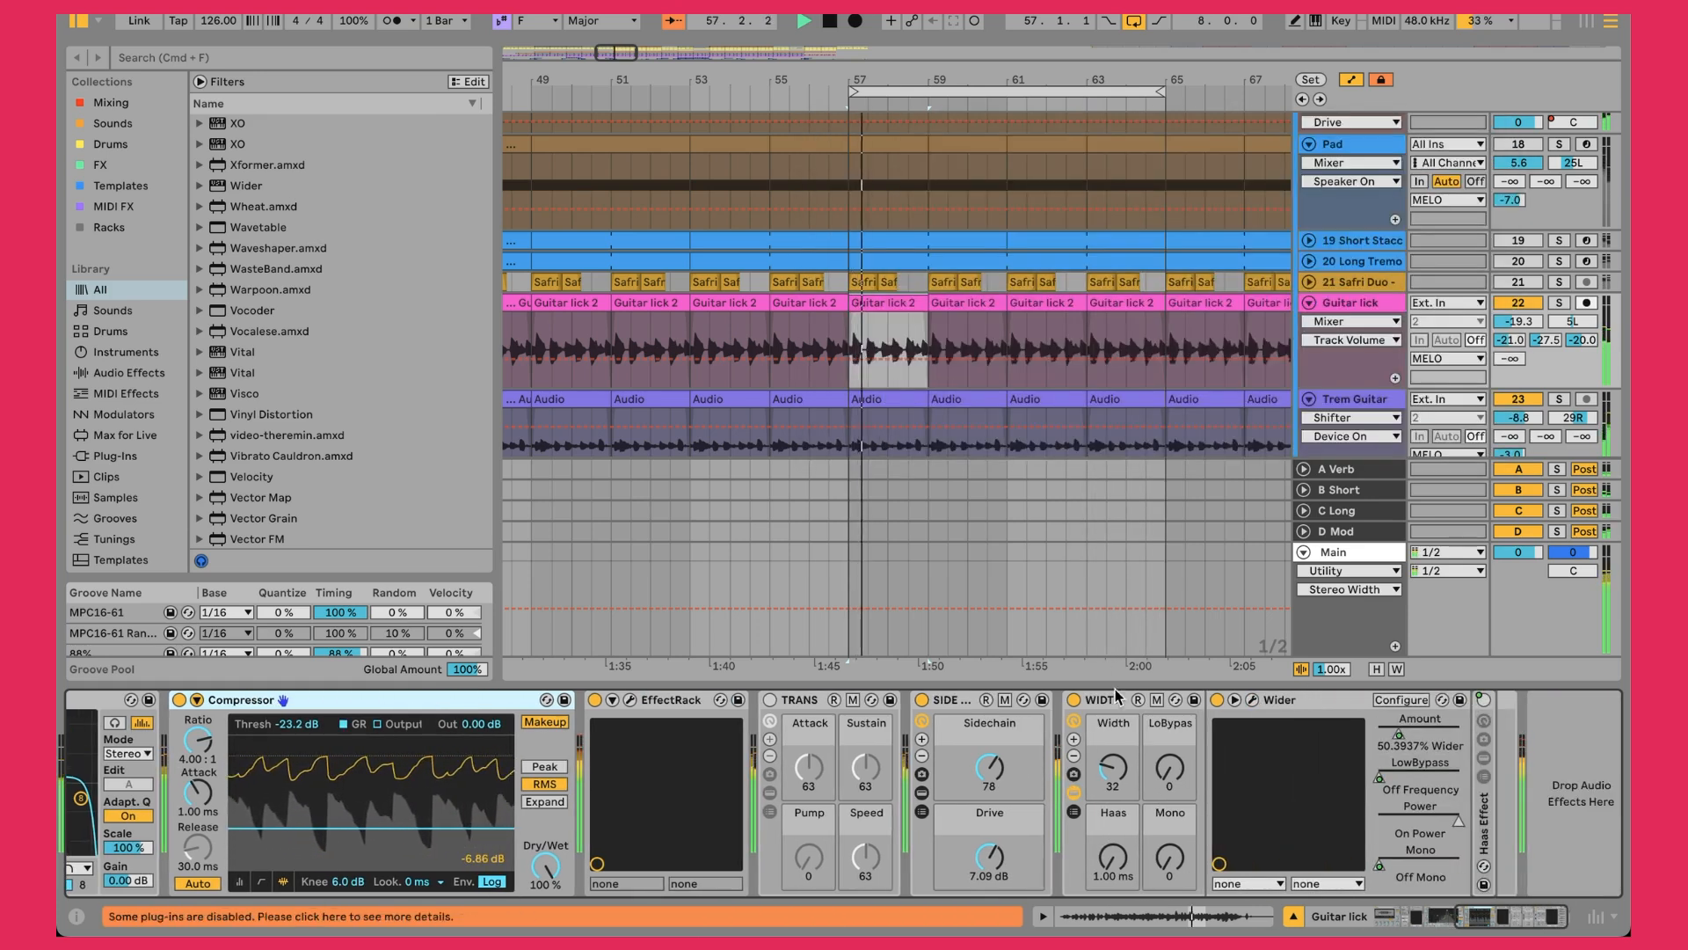
left_click(1075, 793)
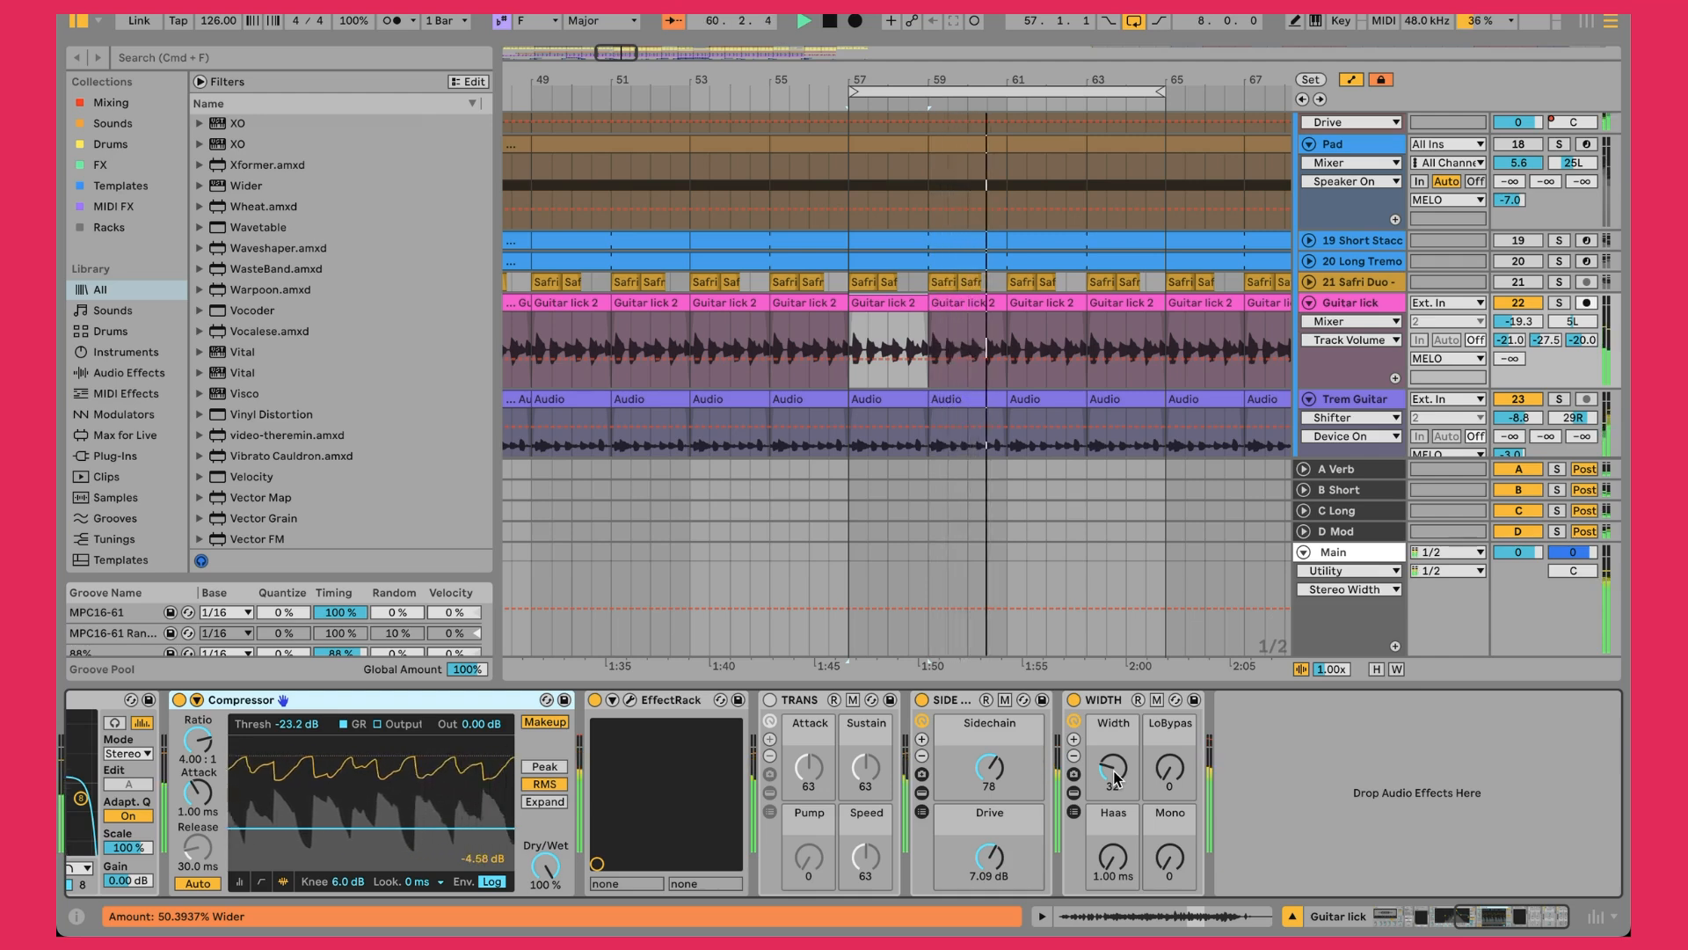
Try a louder Guitar lick level once more and return its track volume to -19.3 dB
left_click(1514, 322)
left_click_drag(1517, 322, 1516, 300)
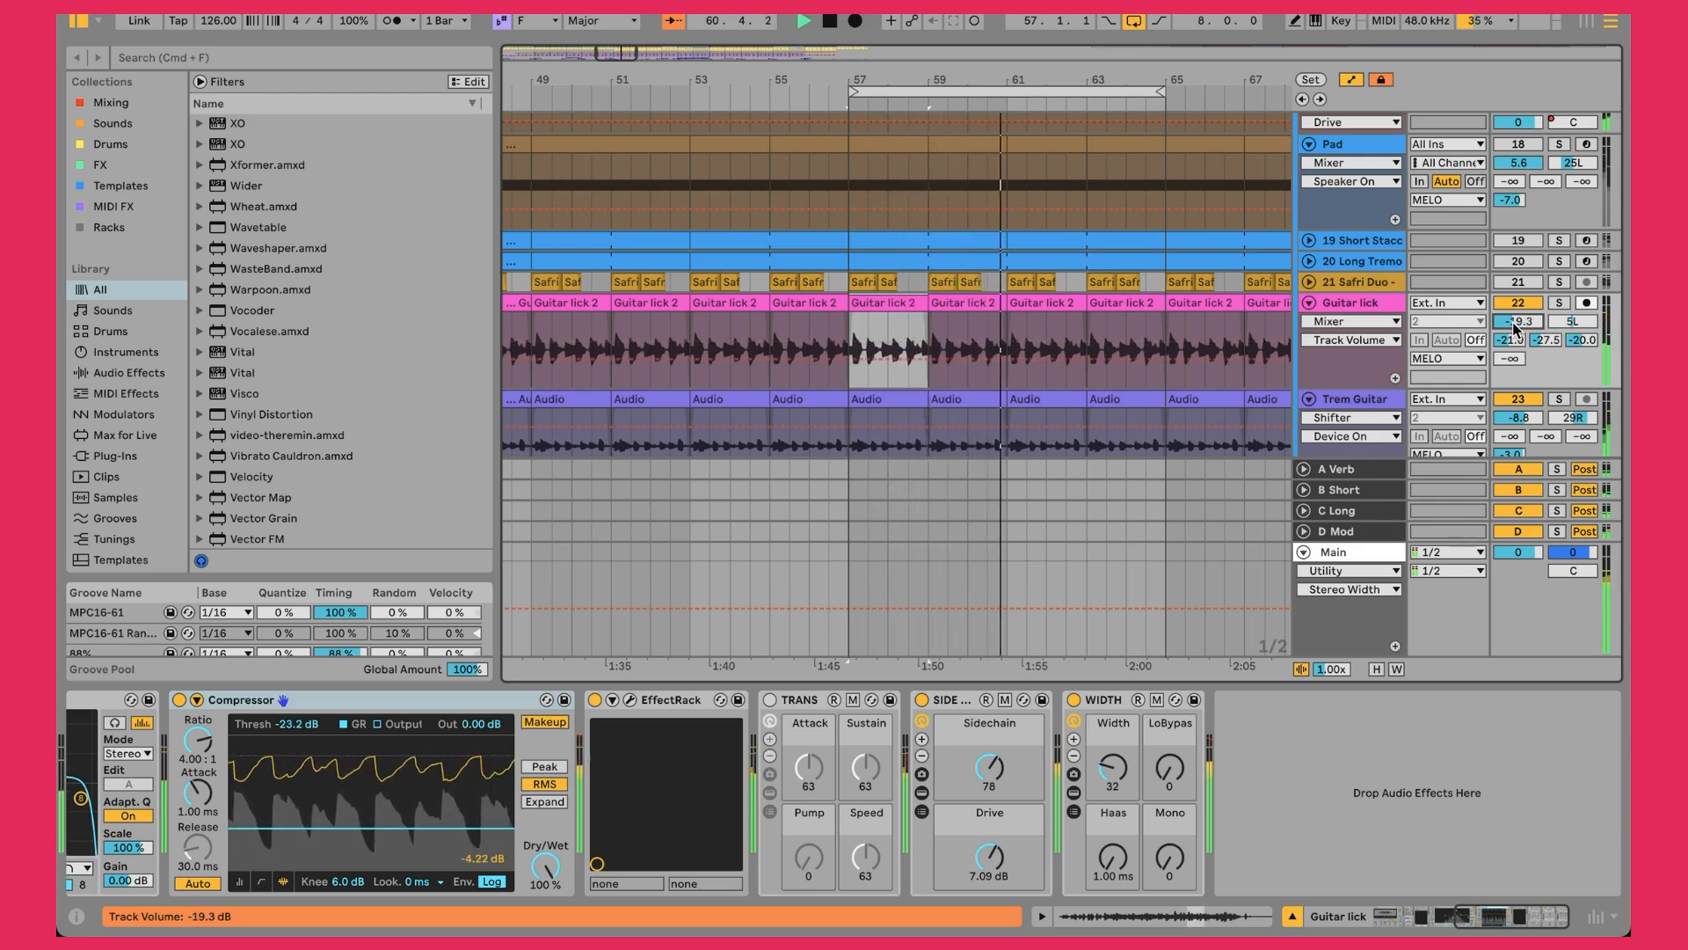
scroll(1319, 296, "down", 3)
scroll(1318, 296, "up", 5)
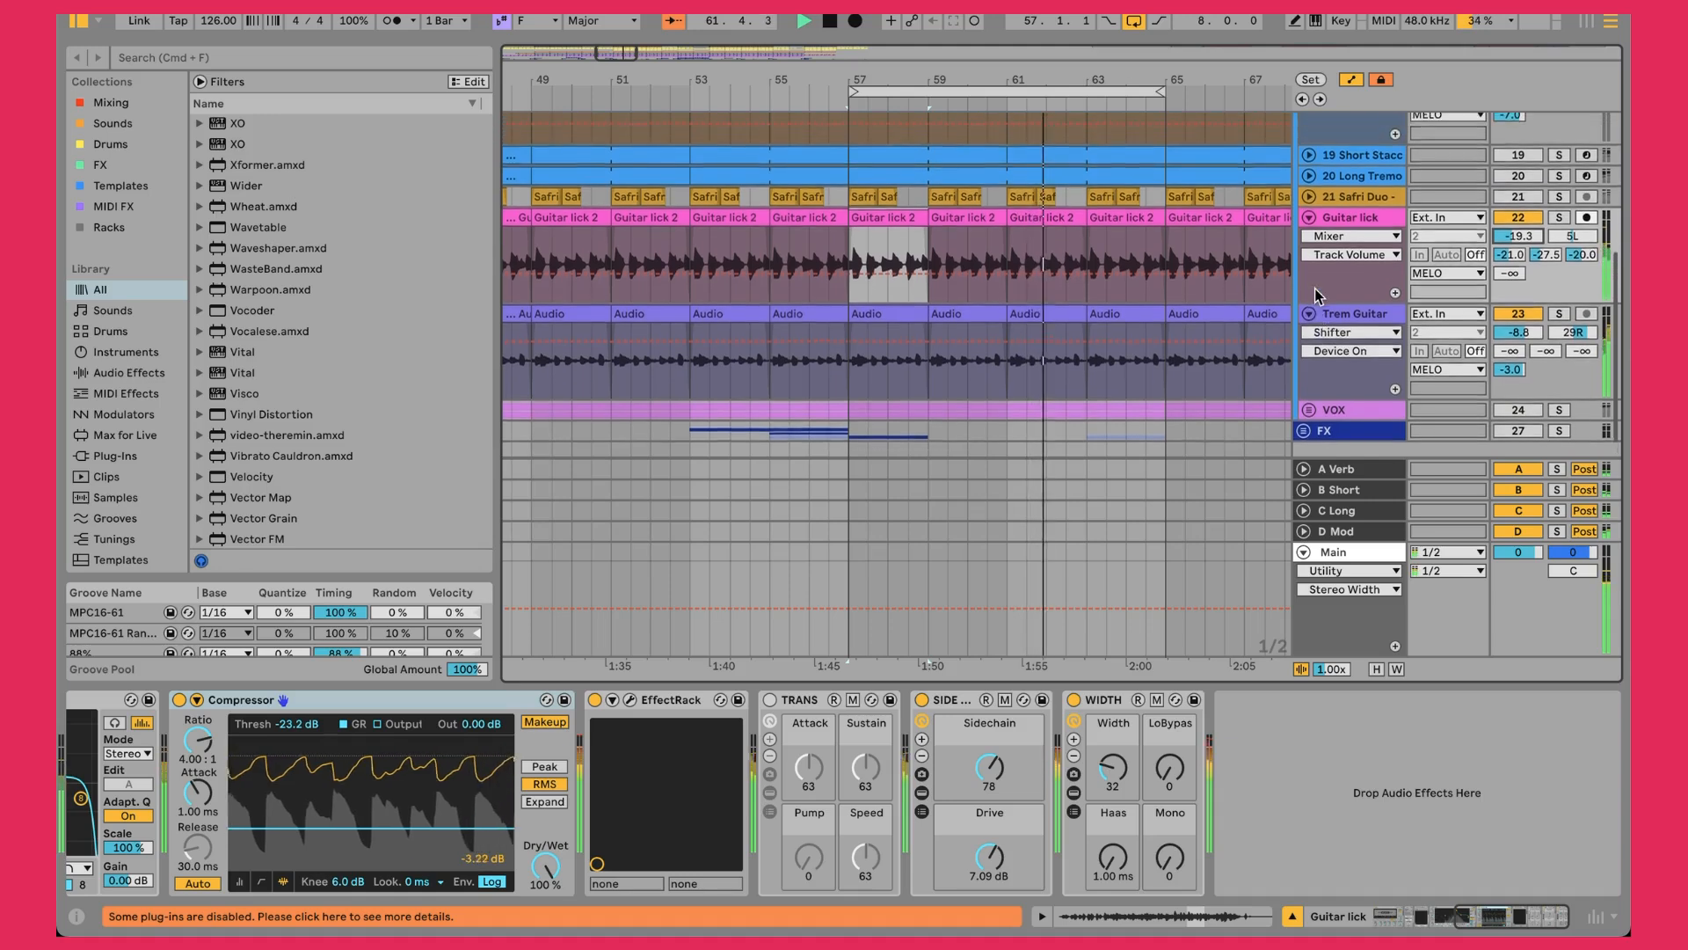
Activate the Pad track in the MELO group and audition it briefly in solo
scroll(1319, 295, "up", 2)
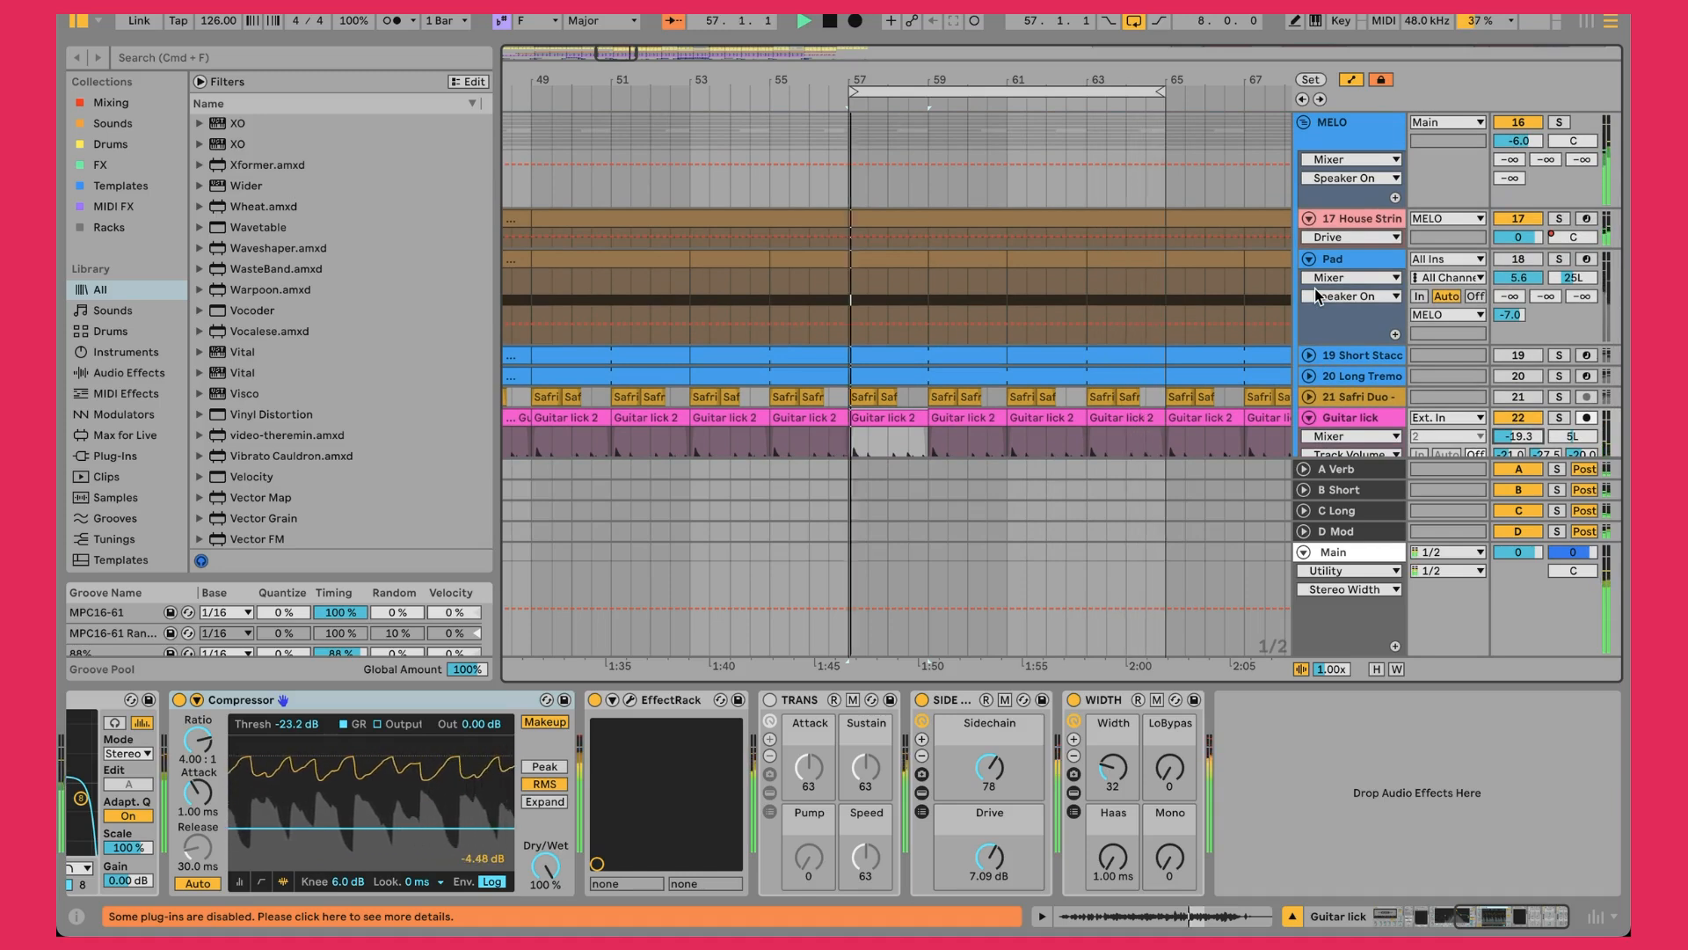
left_click(1527, 261)
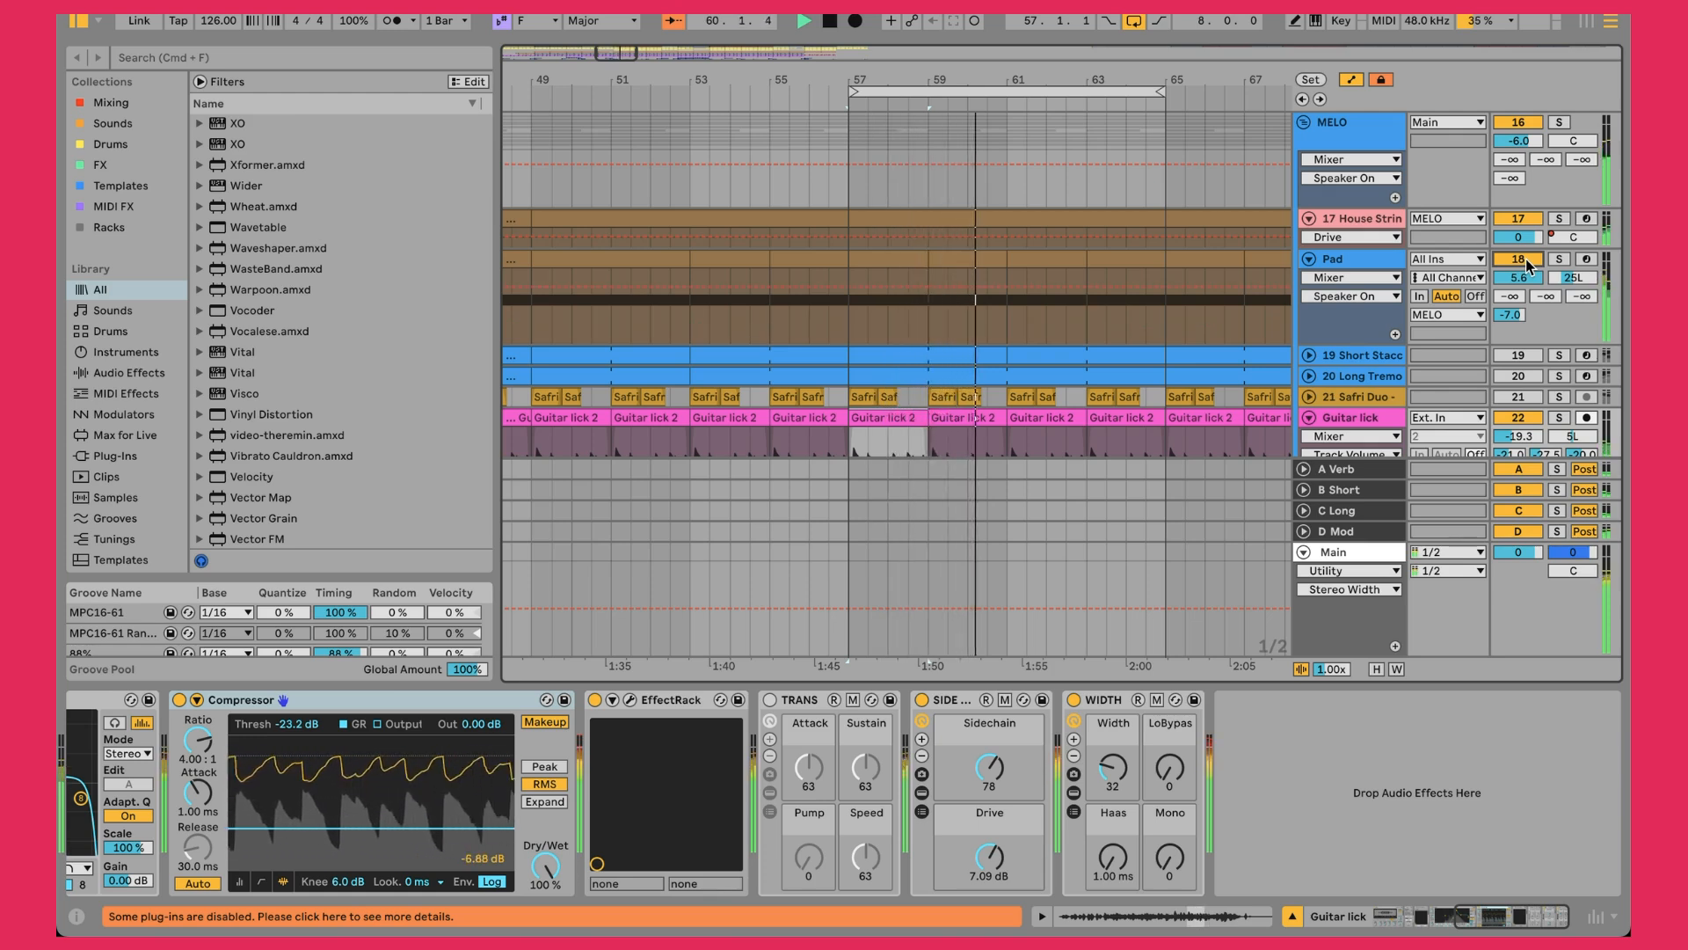
left_click(1560, 258)
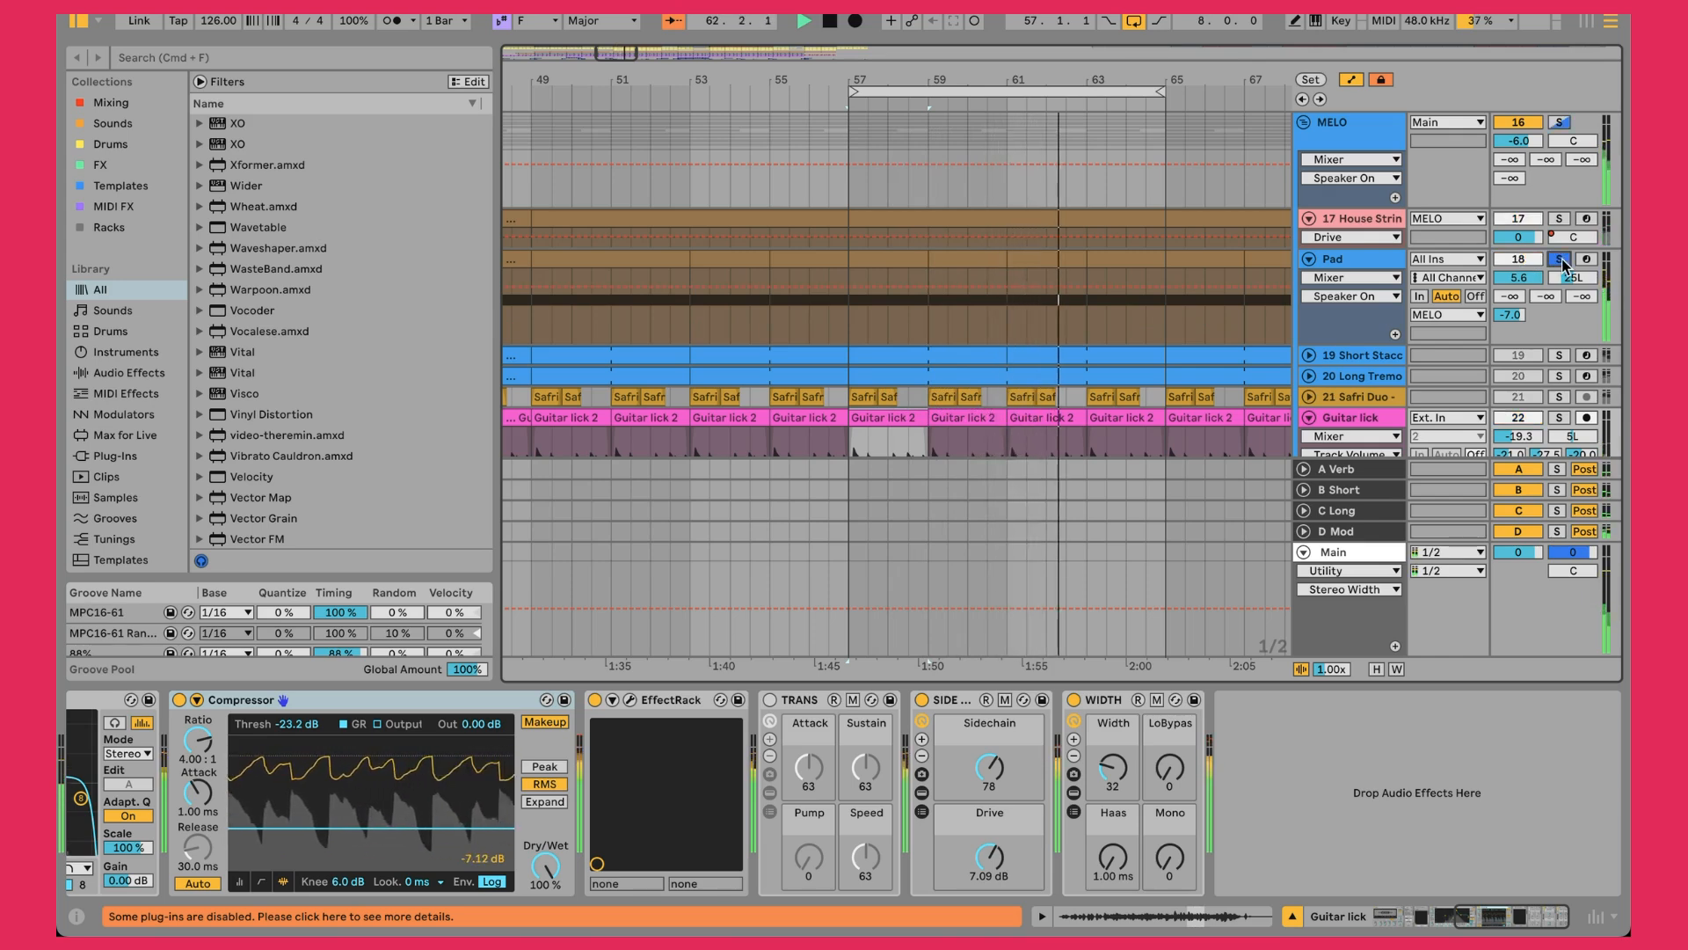
left_click(1561, 258)
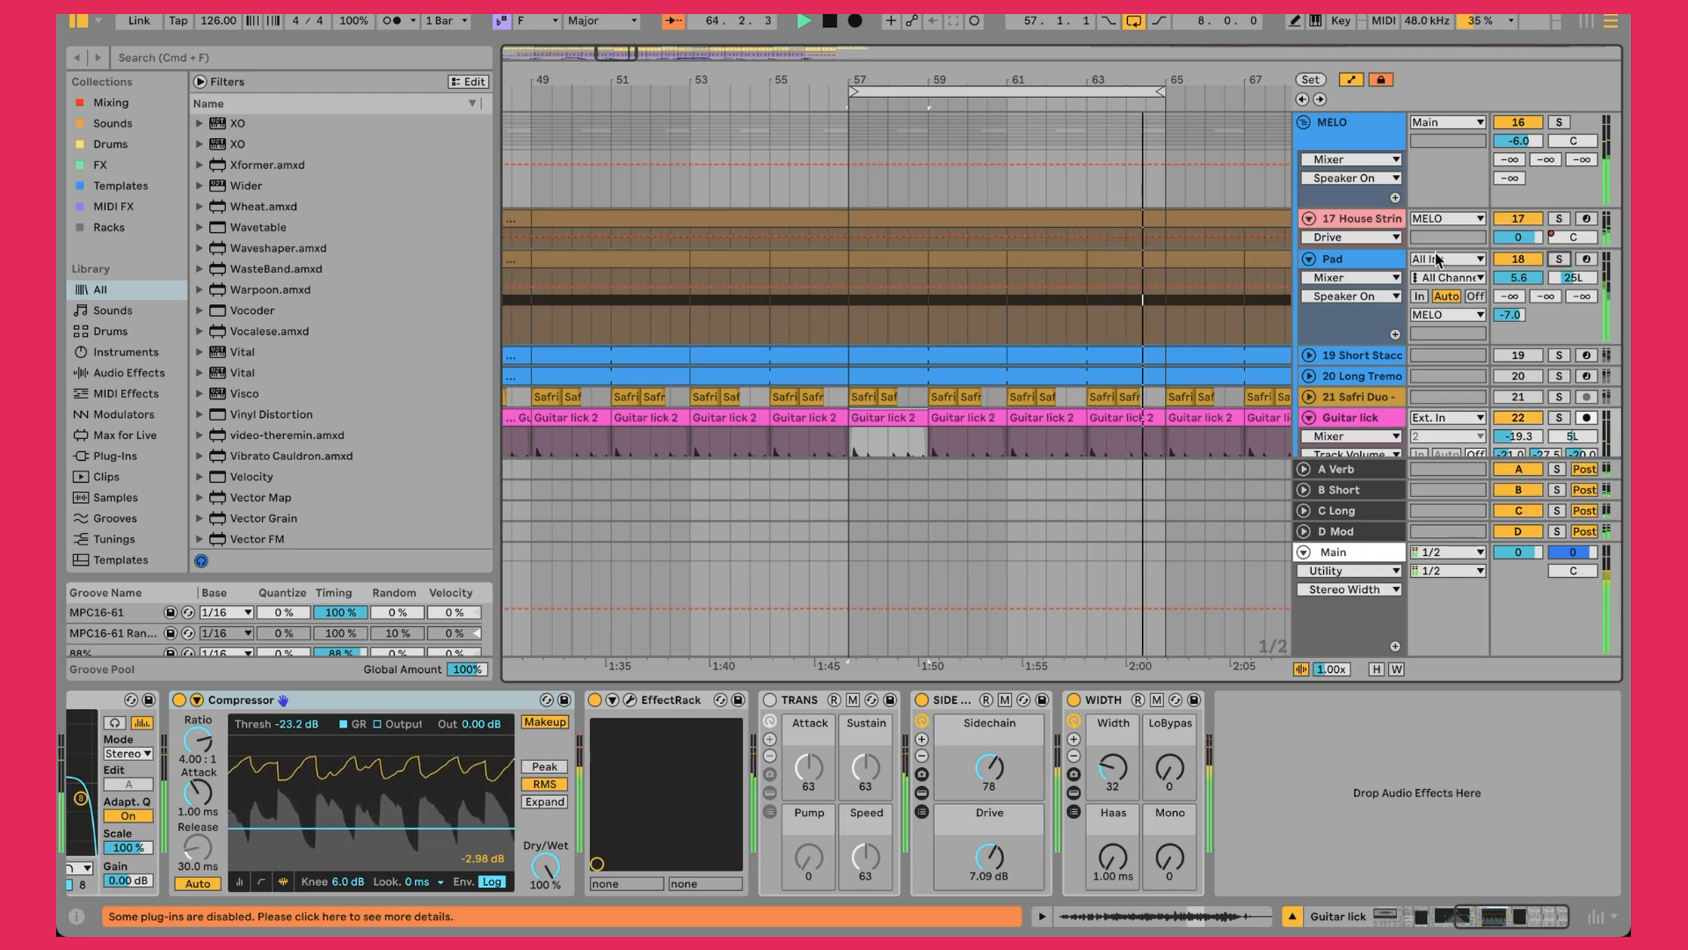
Show the Pad track's devices and compare the mix with the track muted and unmuted
left_click(1363, 261)
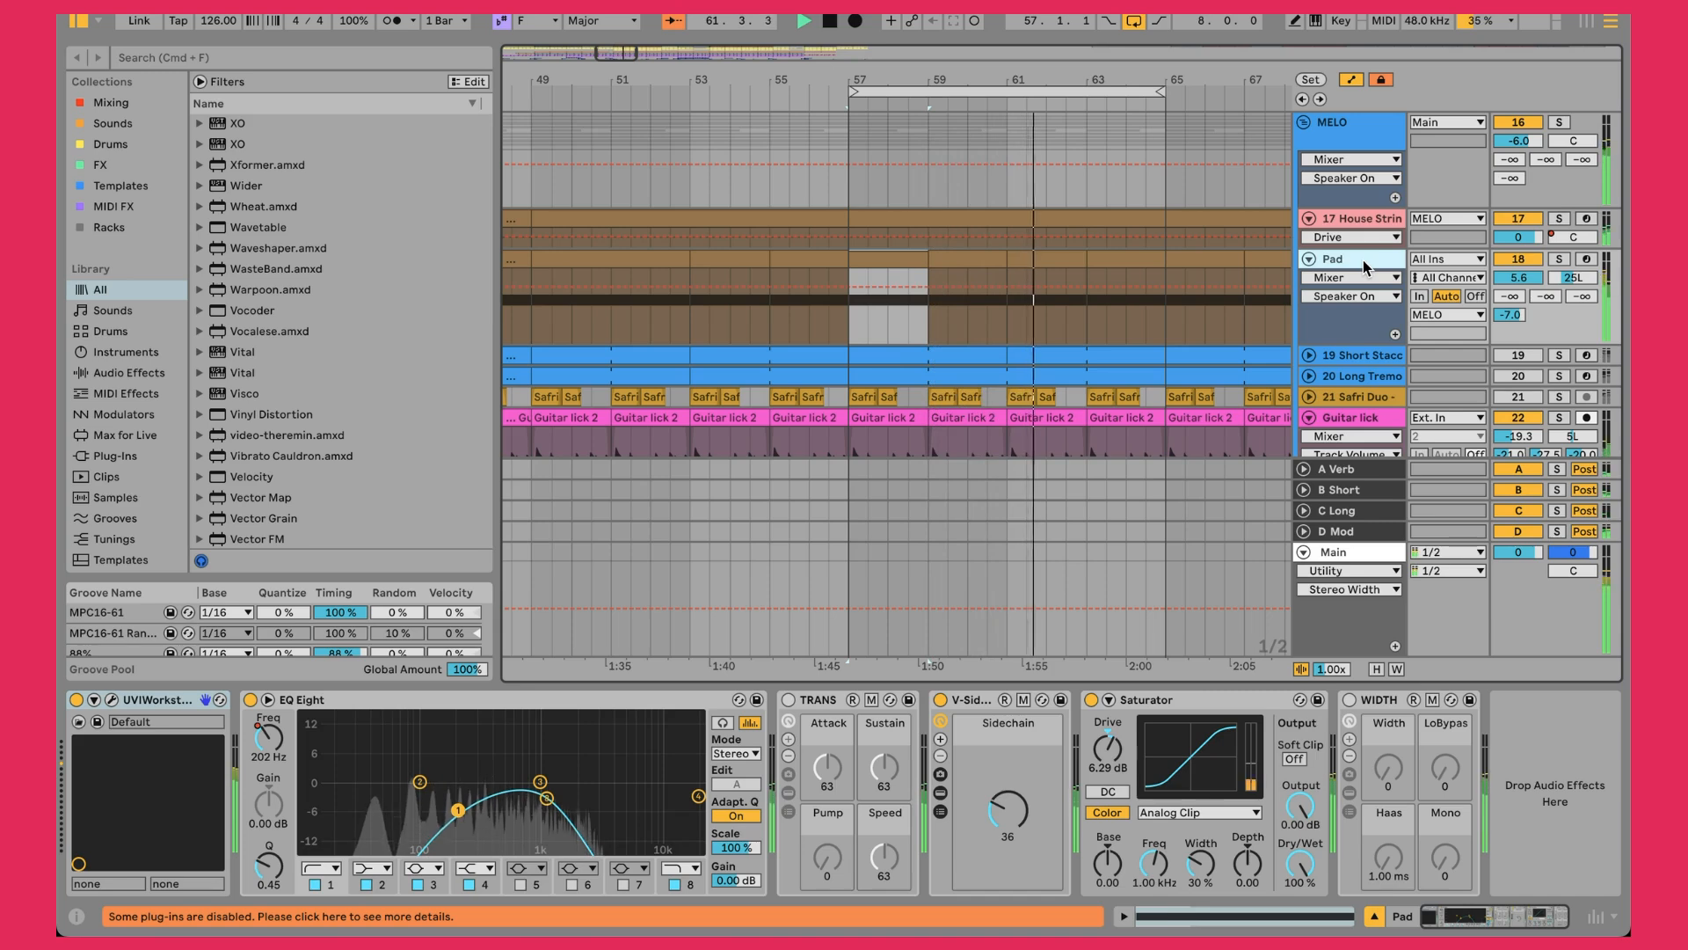
left_click(1507, 262)
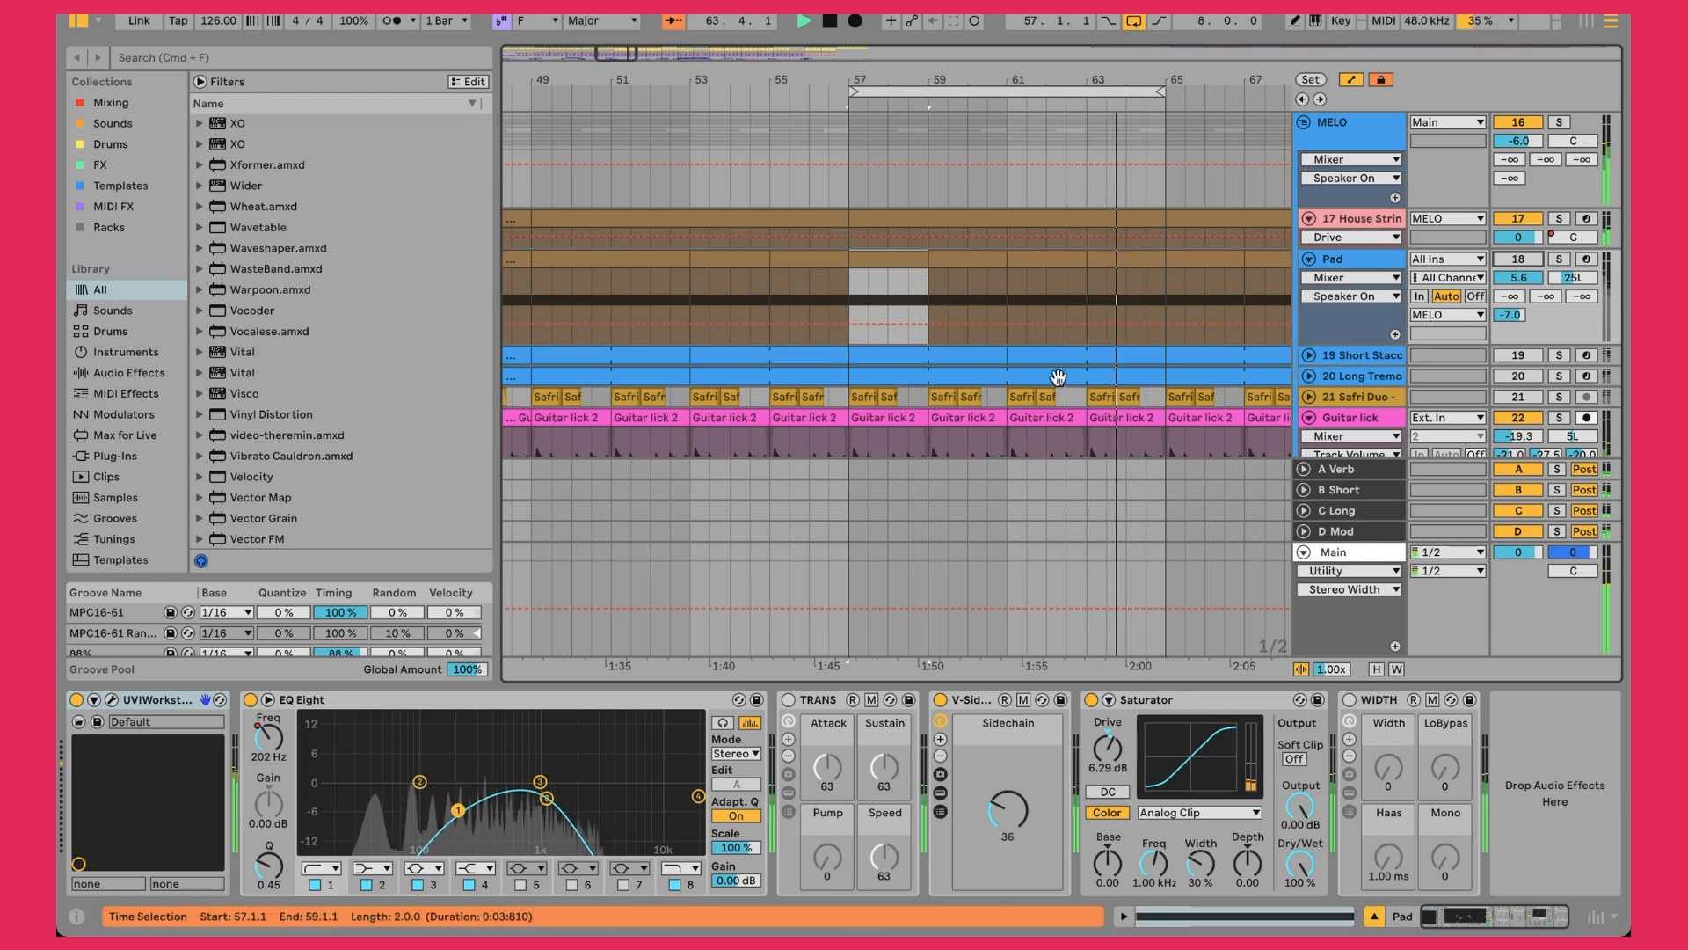
left_click(1521, 261)
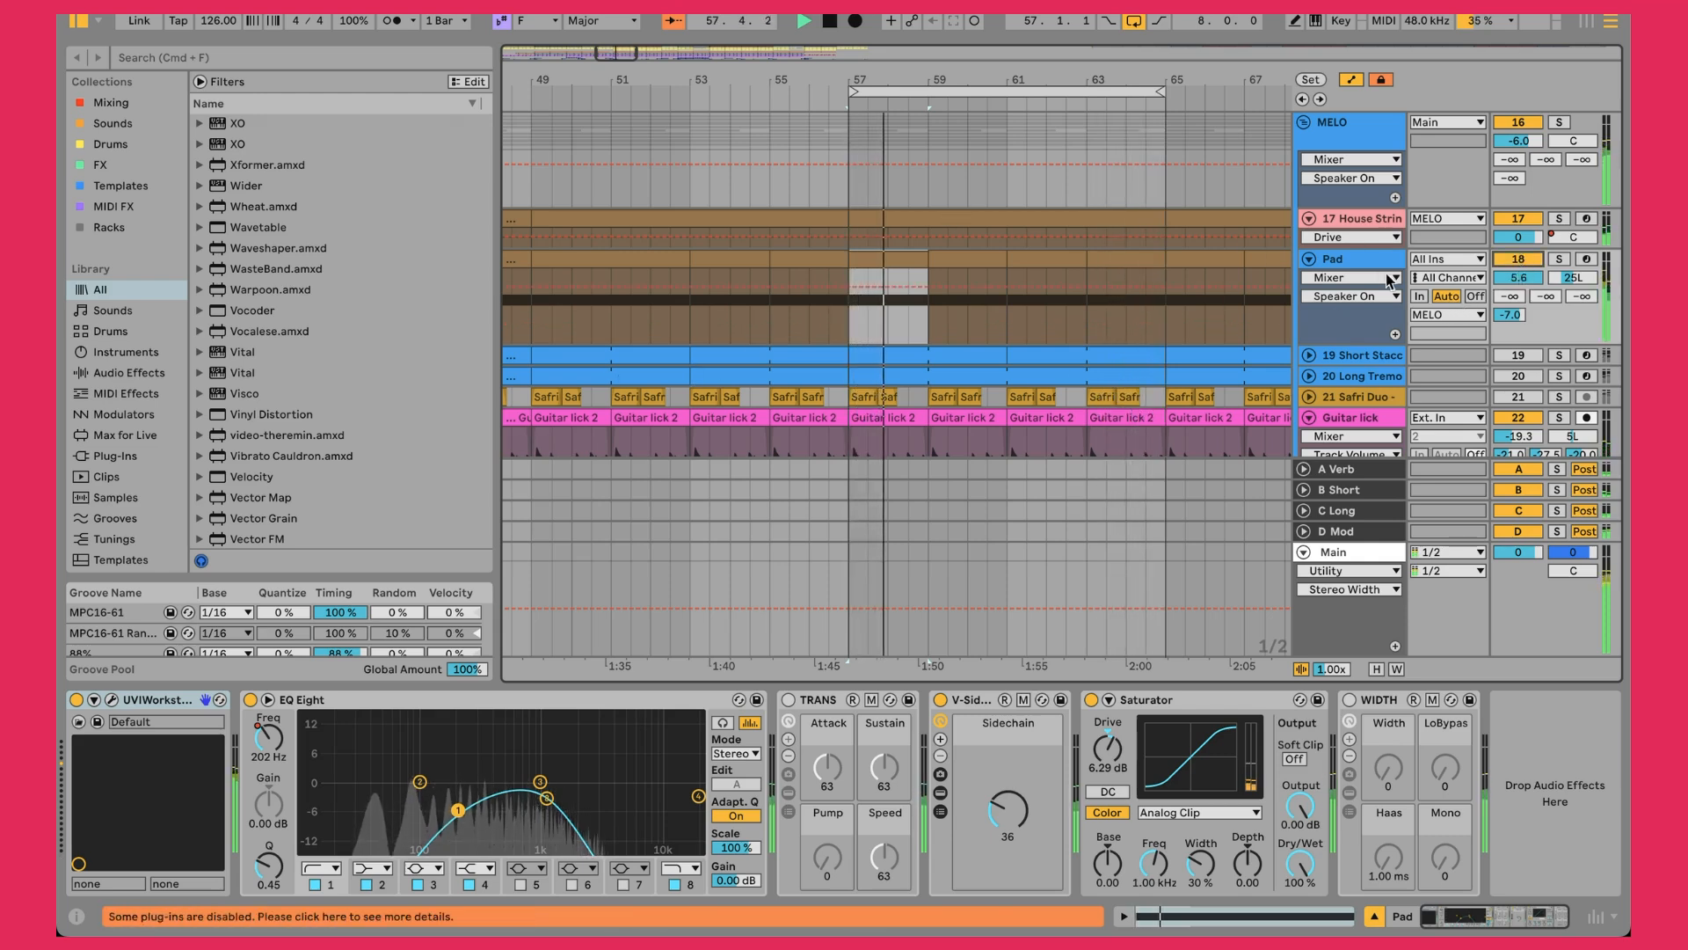
Open the Pad clip at bar 57, examine its sustained F1 note, and return to the track's devices
double_click(883, 261)
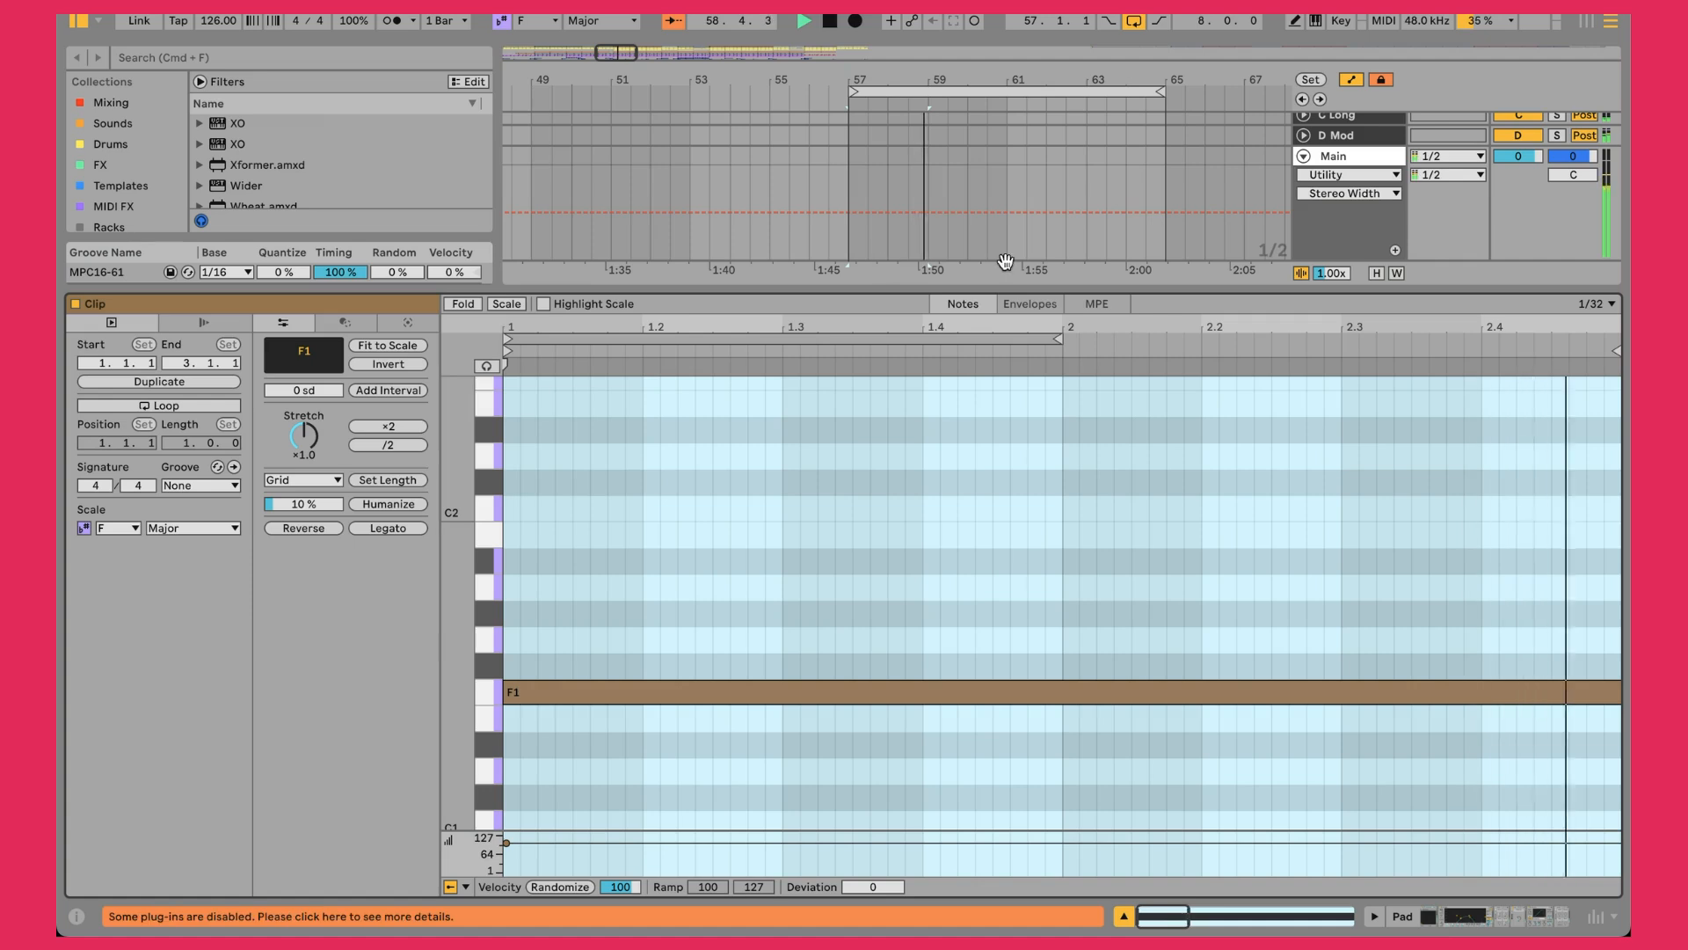
left_click(536, 693)
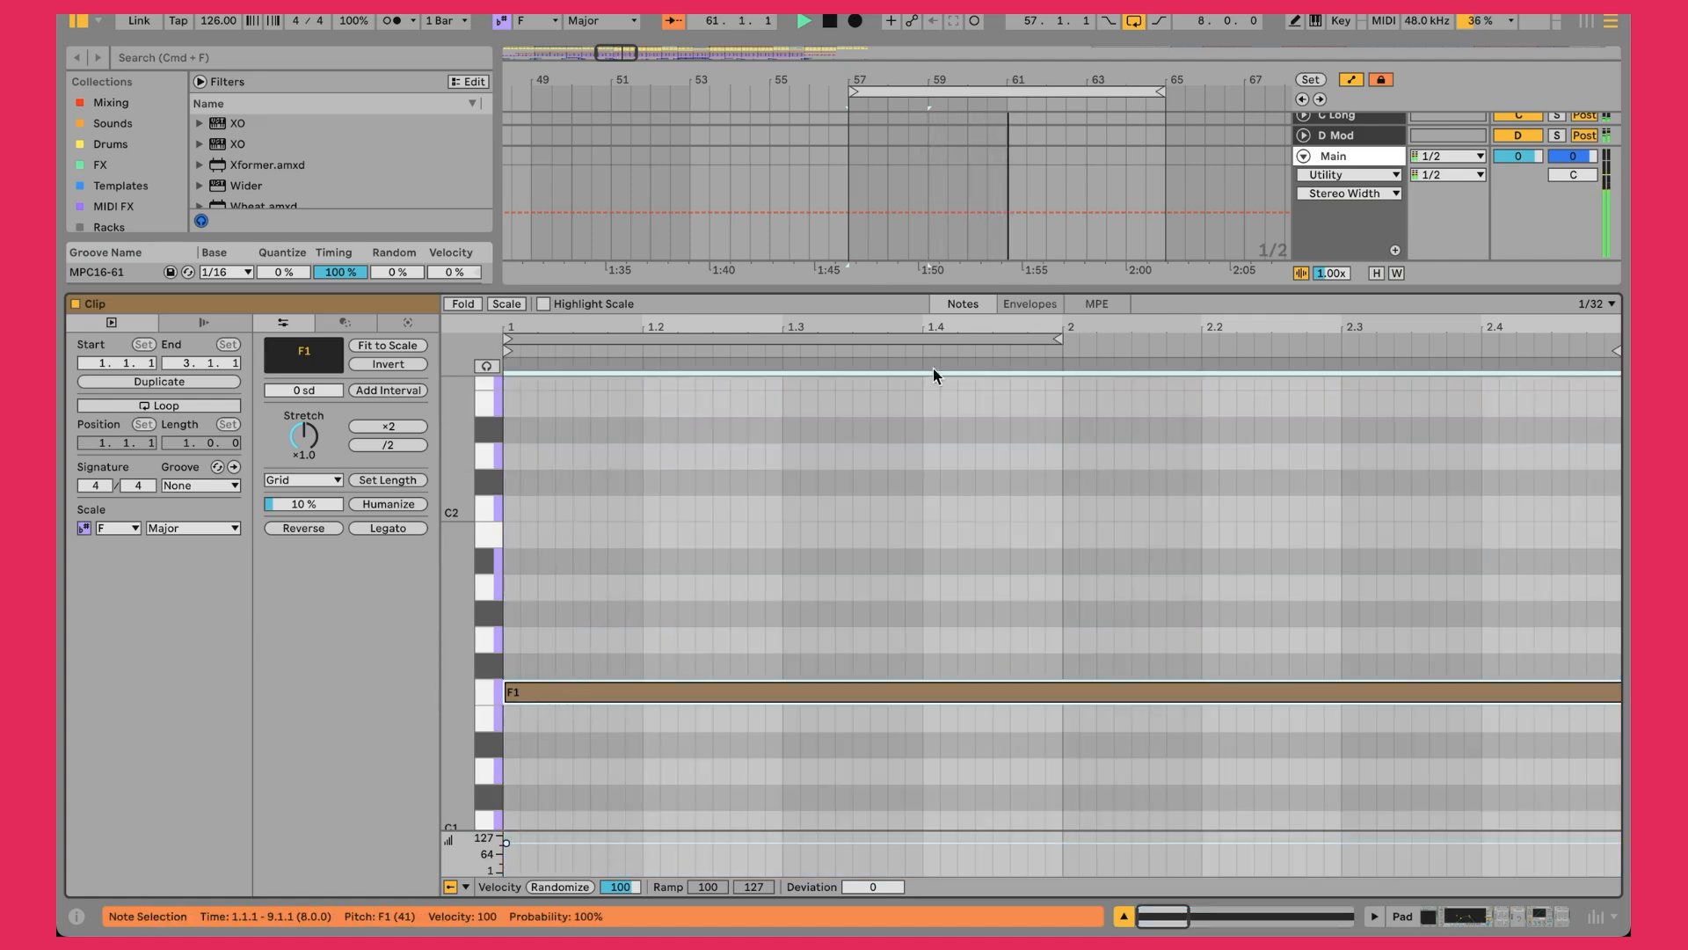
left_click_drag(1175, 290, 1179, 485)
key("shift+Tab")
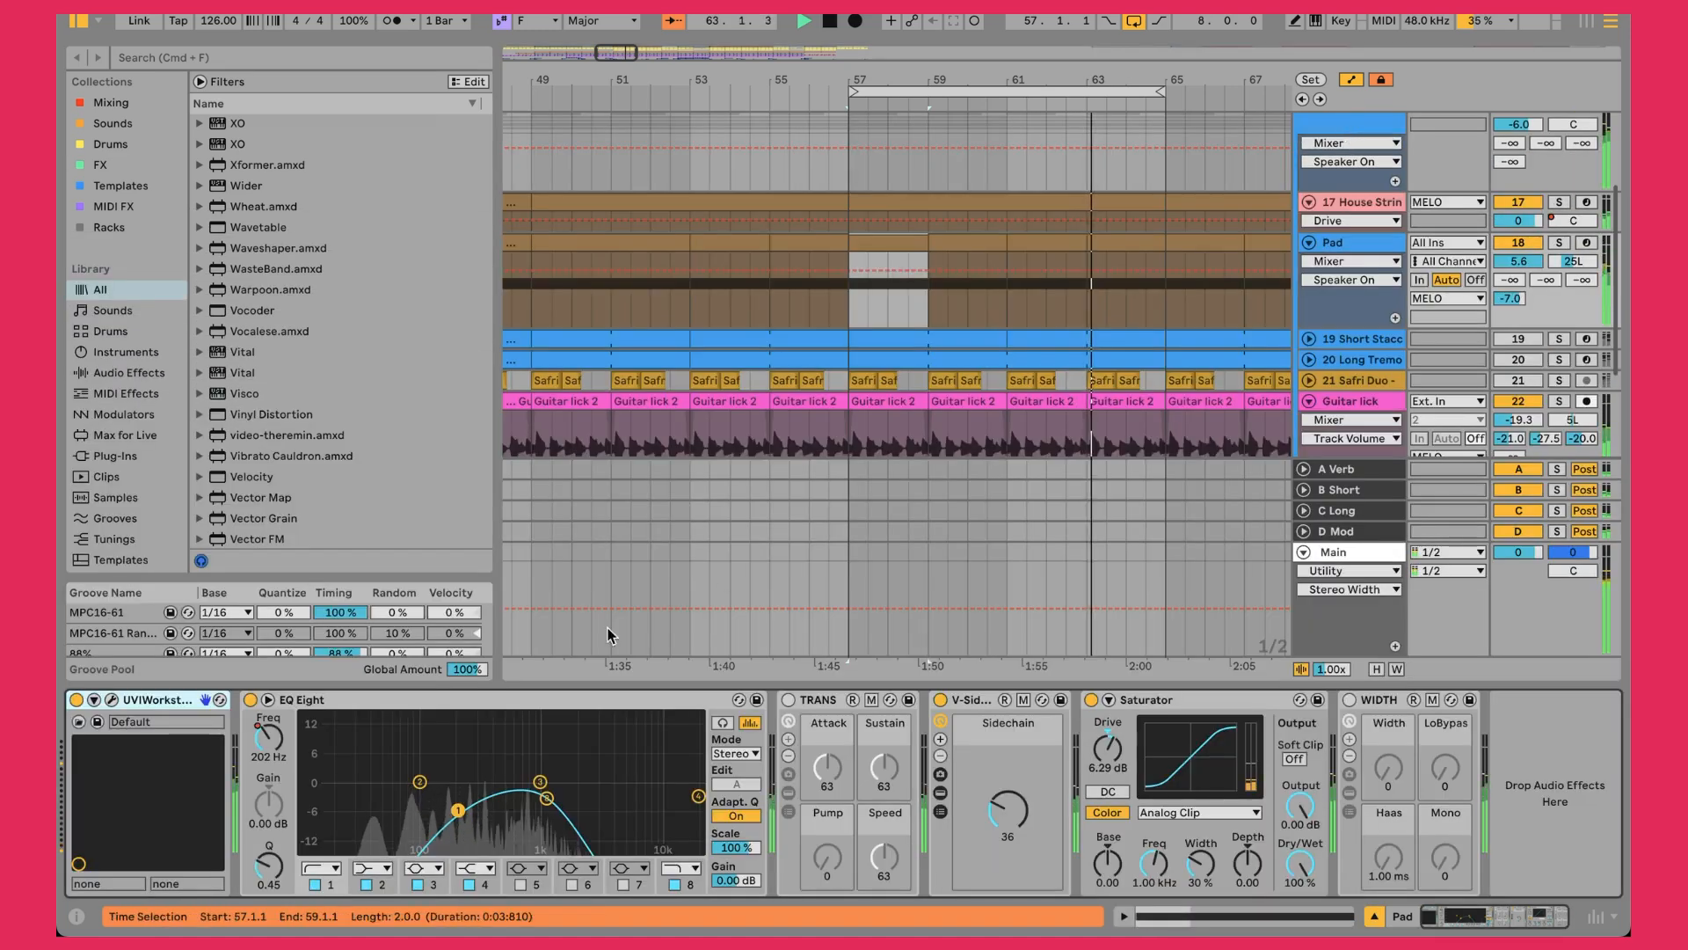
Inspect the Pad's UVIWorkstation instrument, close its window, and review the track's EQ Eight, V-Sidechain rack and Saturator
left_click(111, 701)
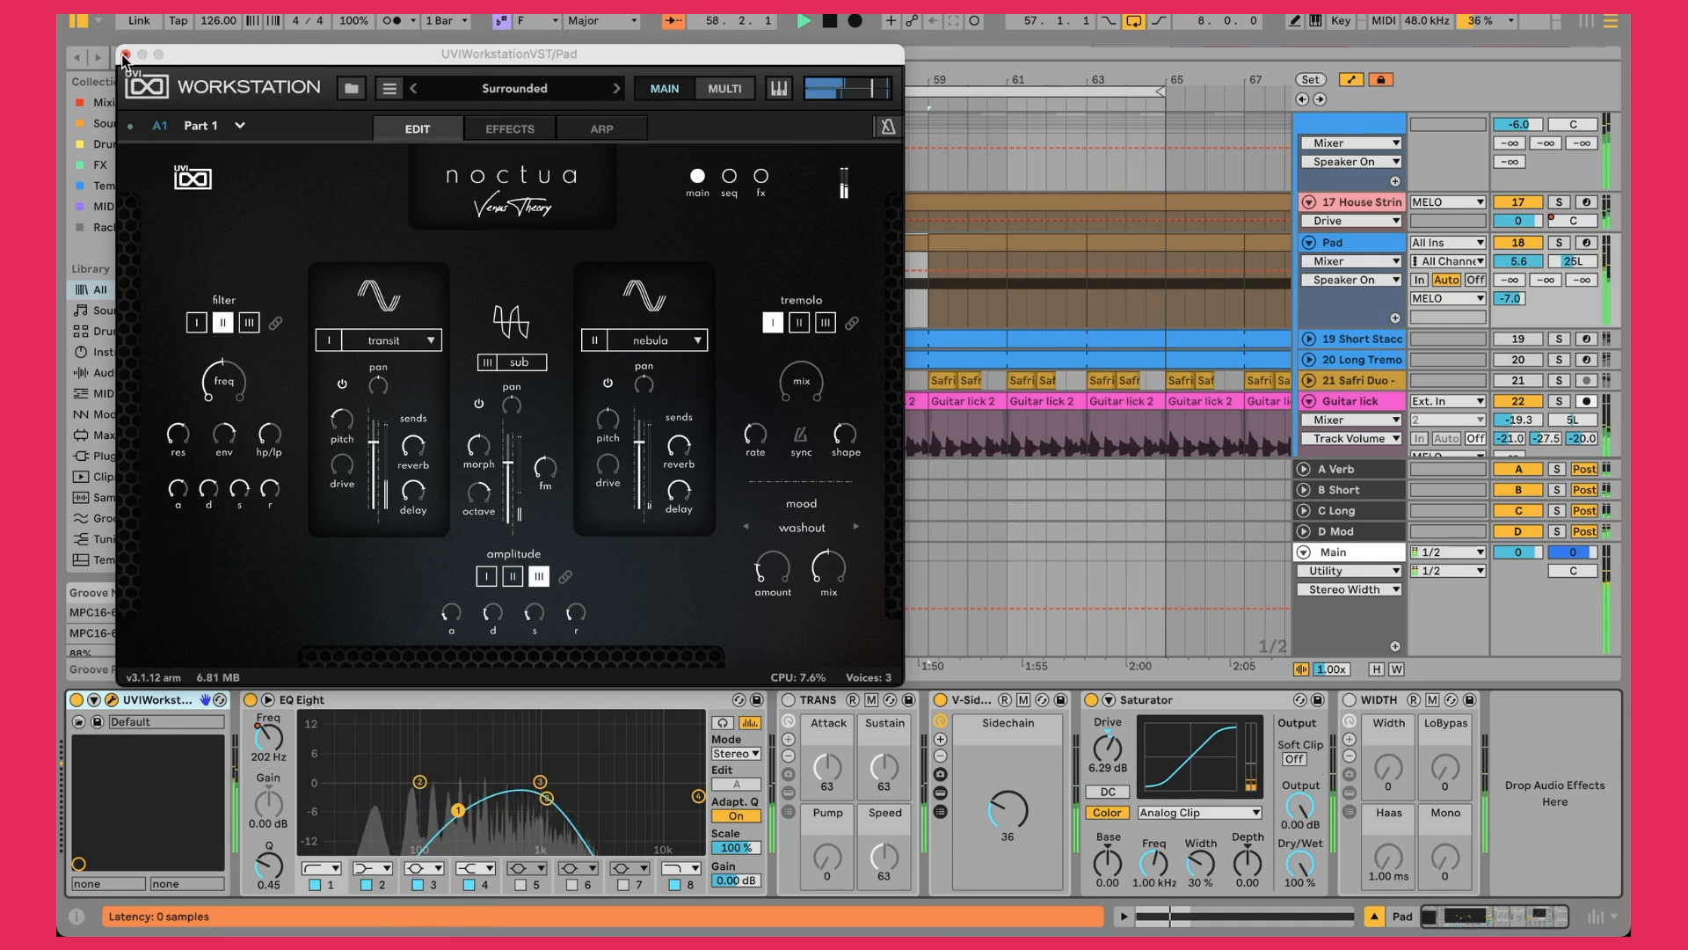
left_click(126, 55)
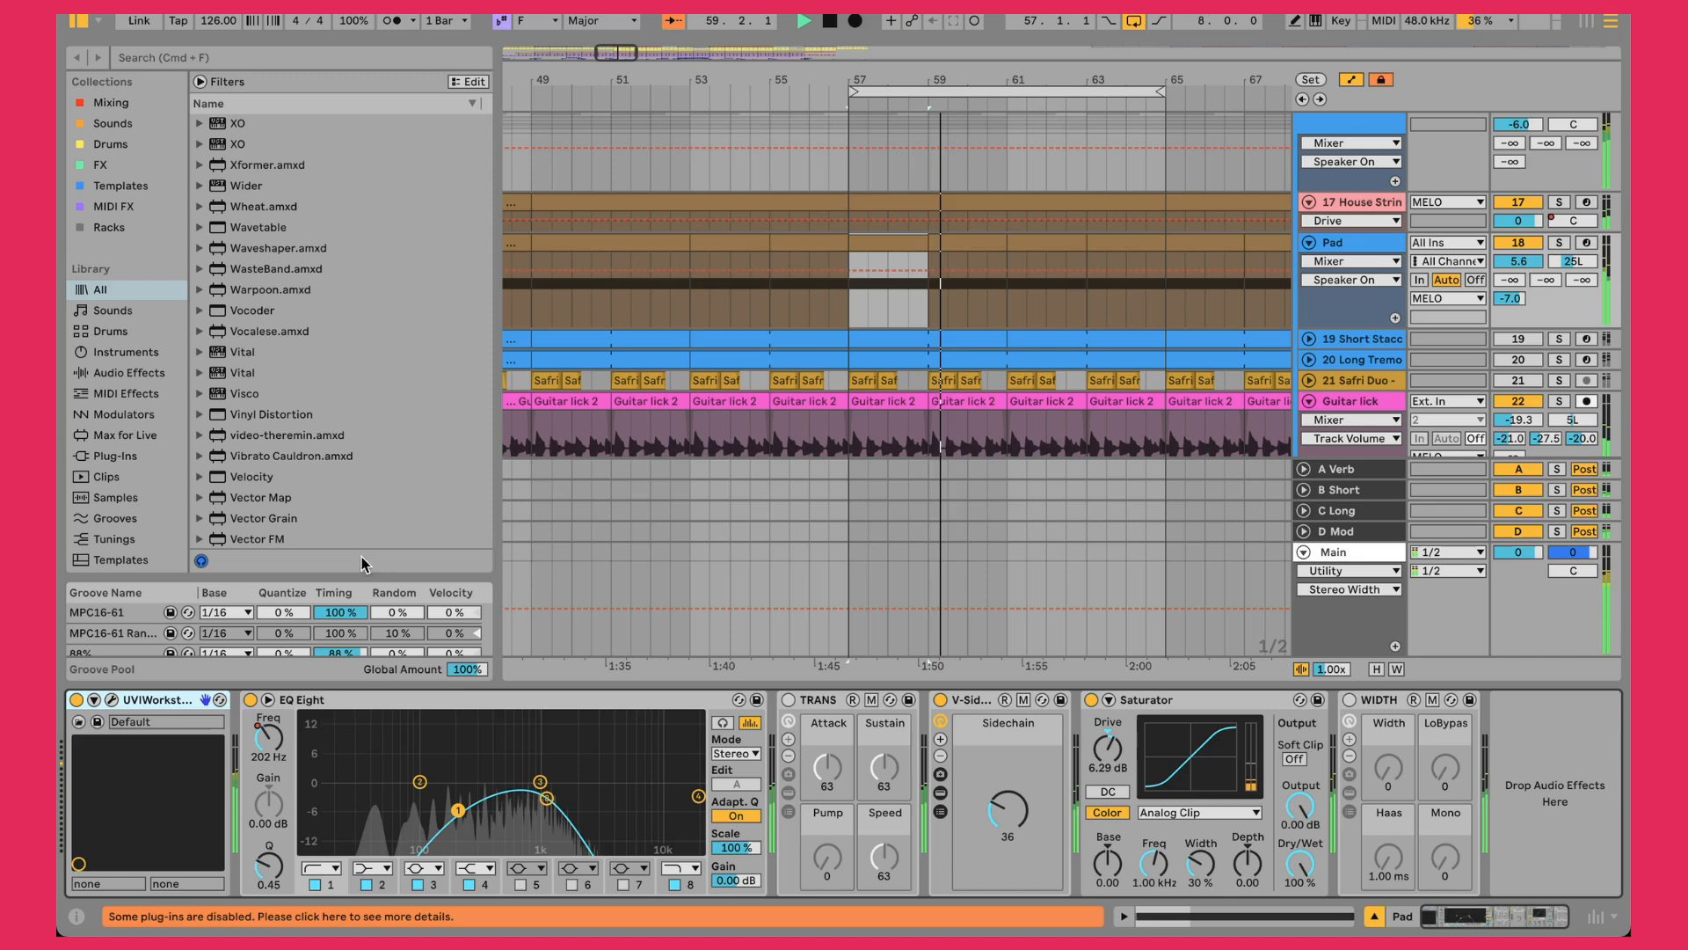
left_click(363, 709)
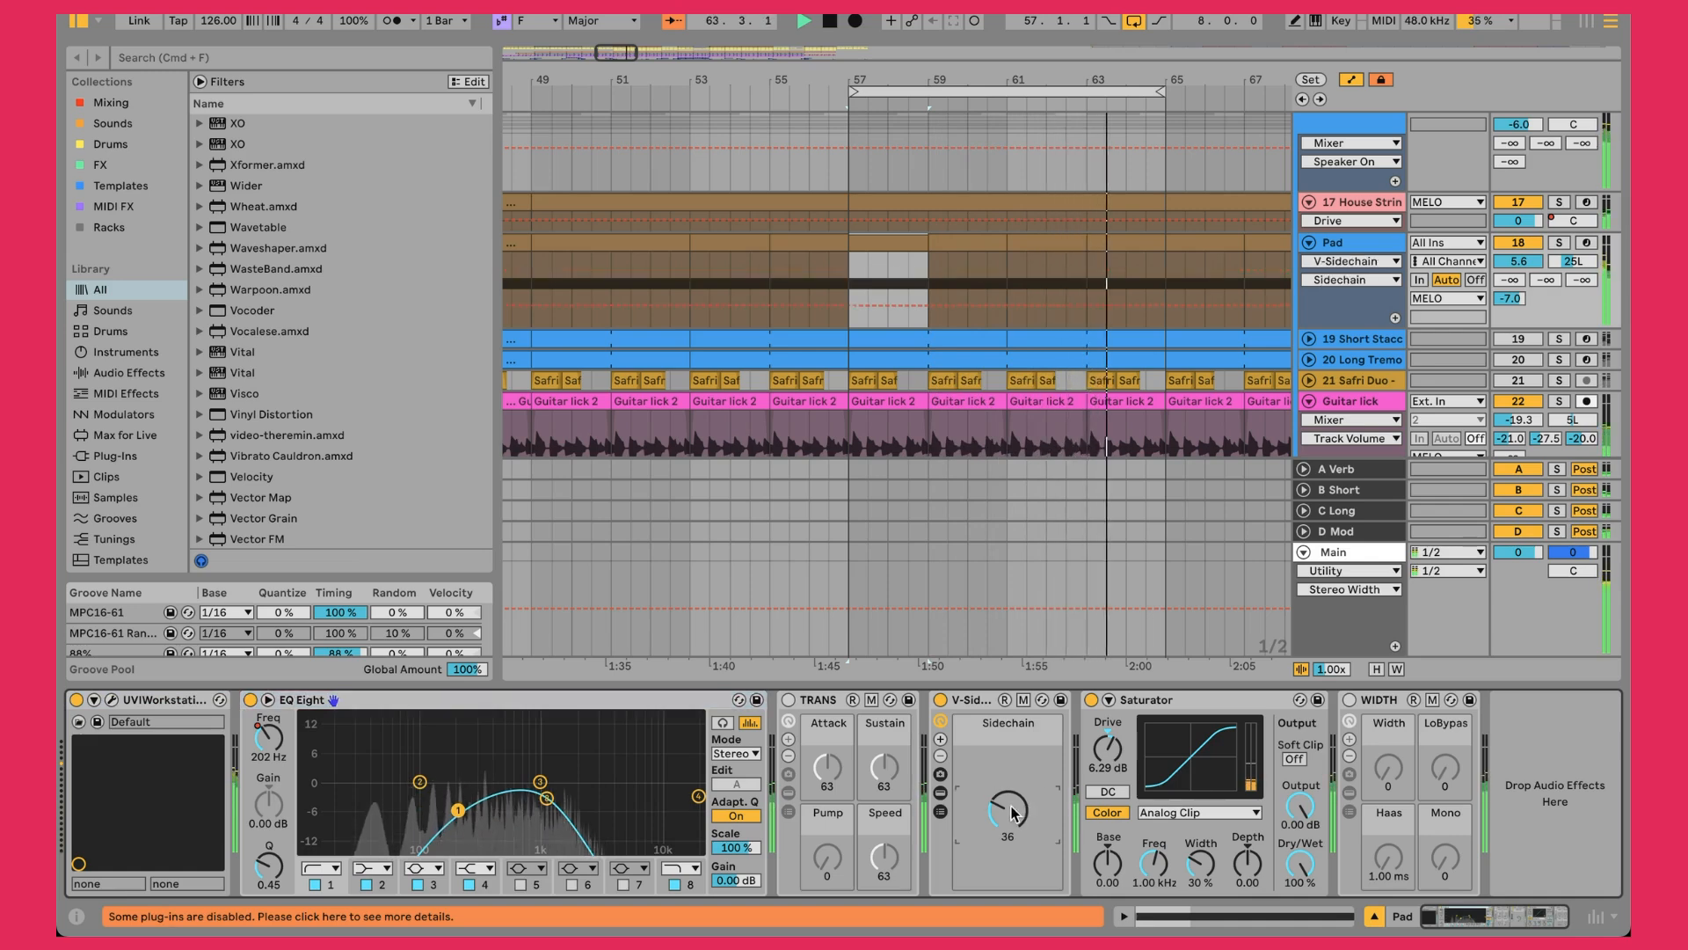
left_click(972, 701)
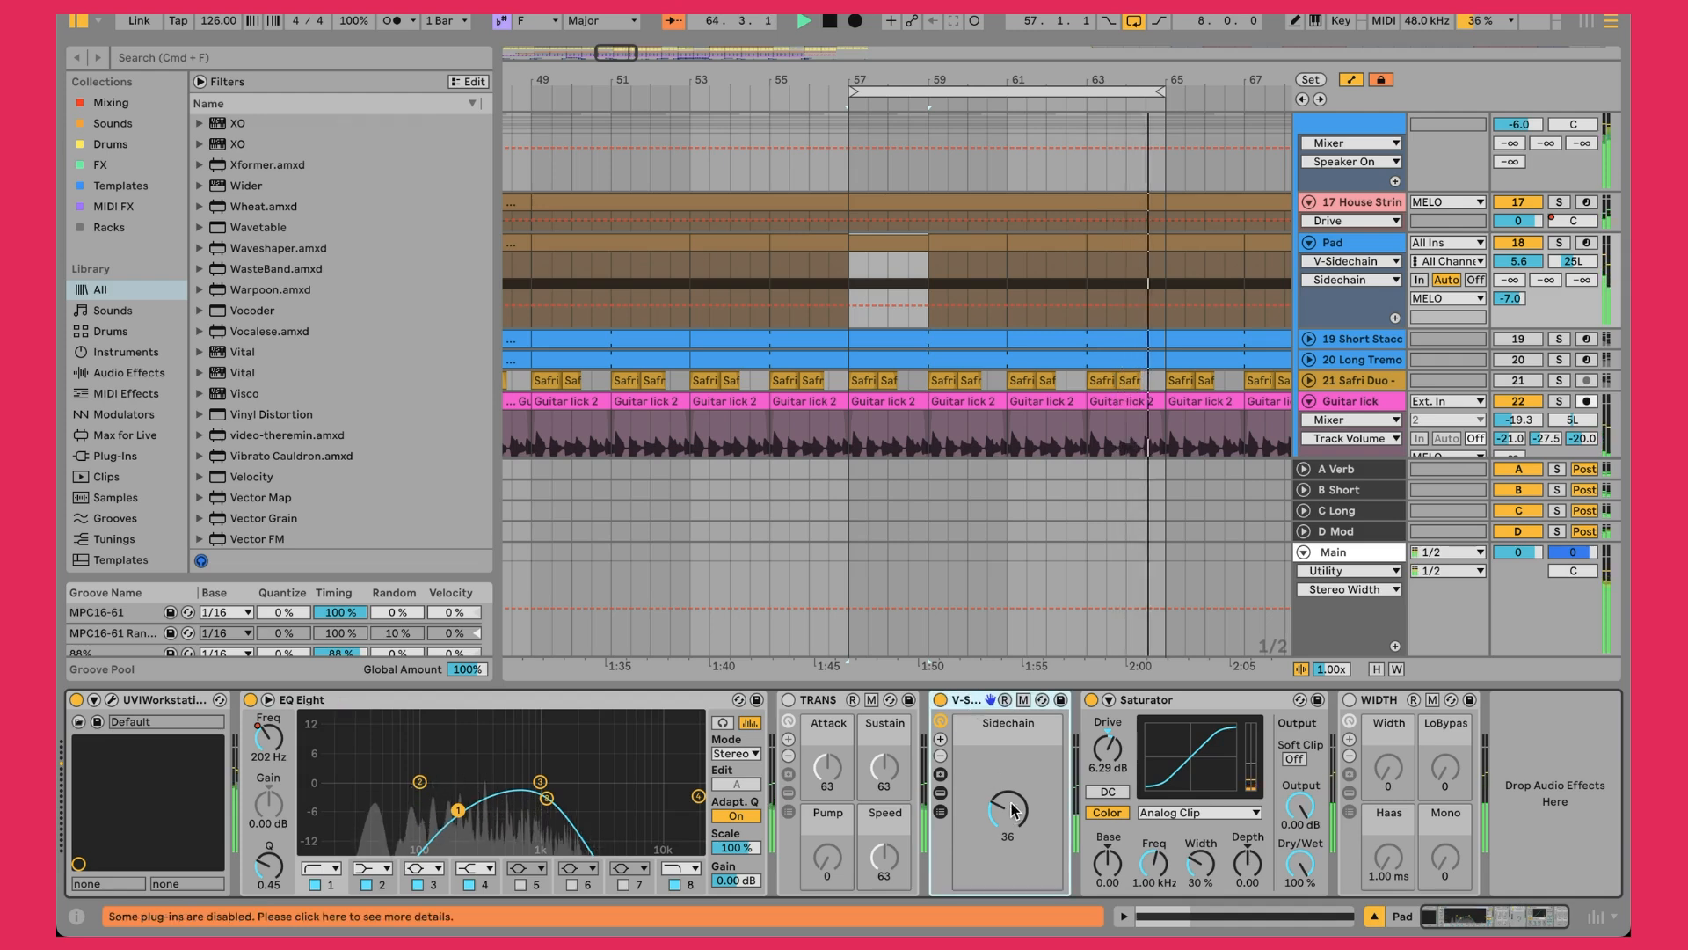
left_click(1199, 702)
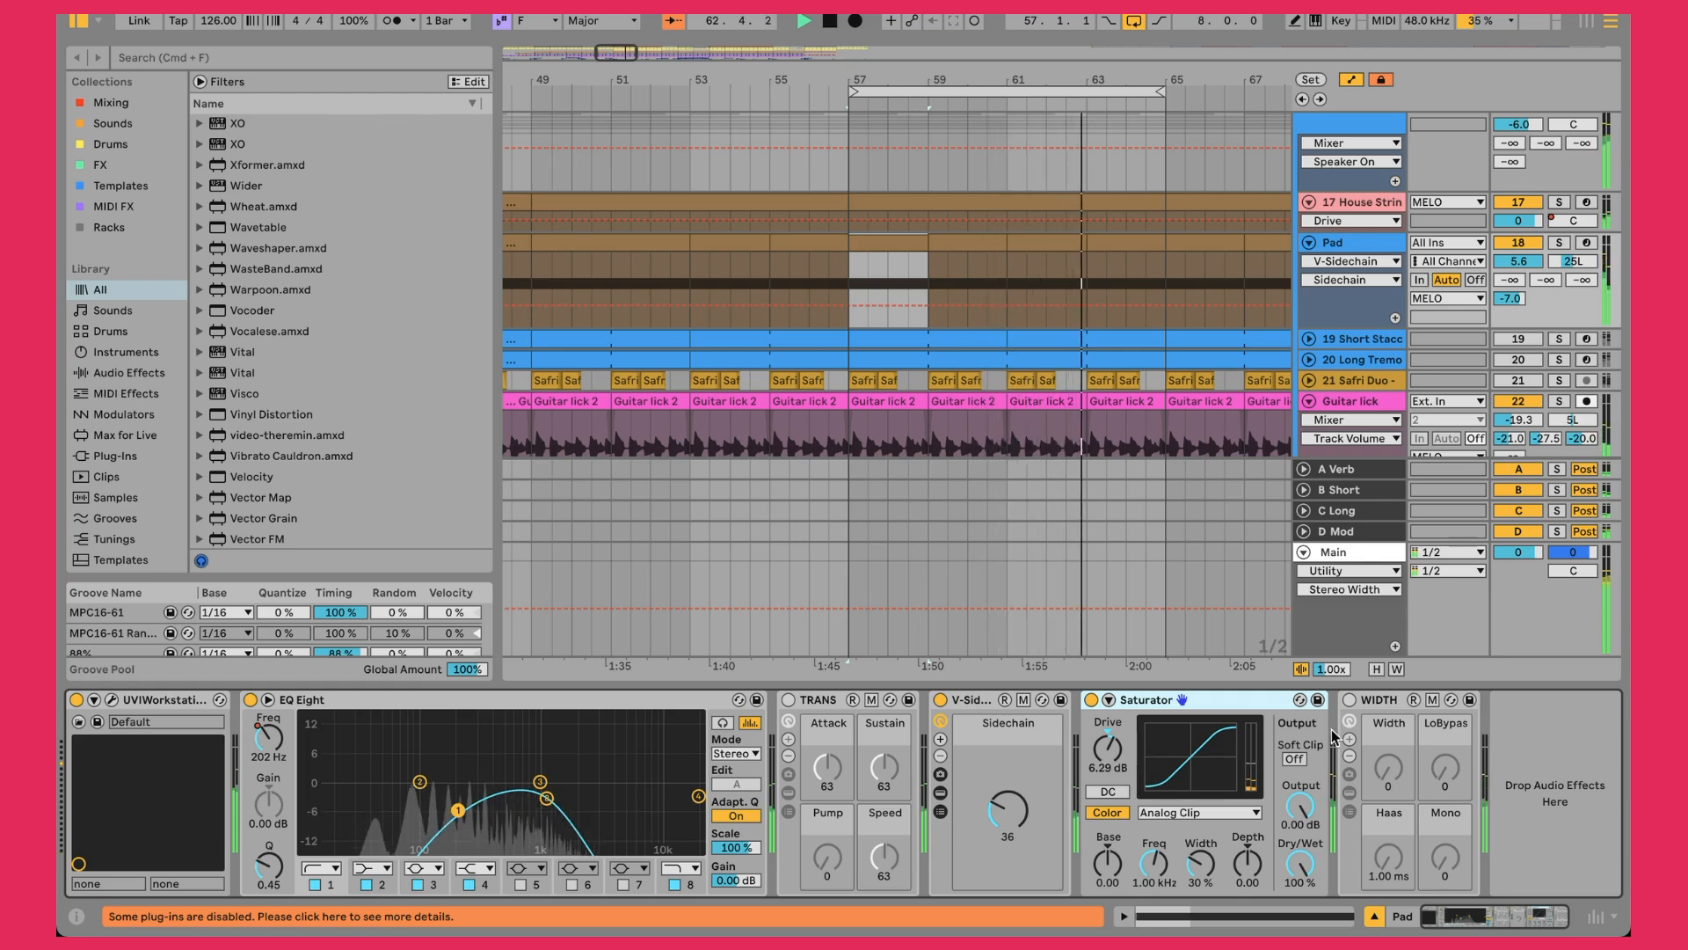
Activate and unfold the 19 Short Staccato track, and audition it in solo
left_click(1515, 340)
left_click(1309, 339)
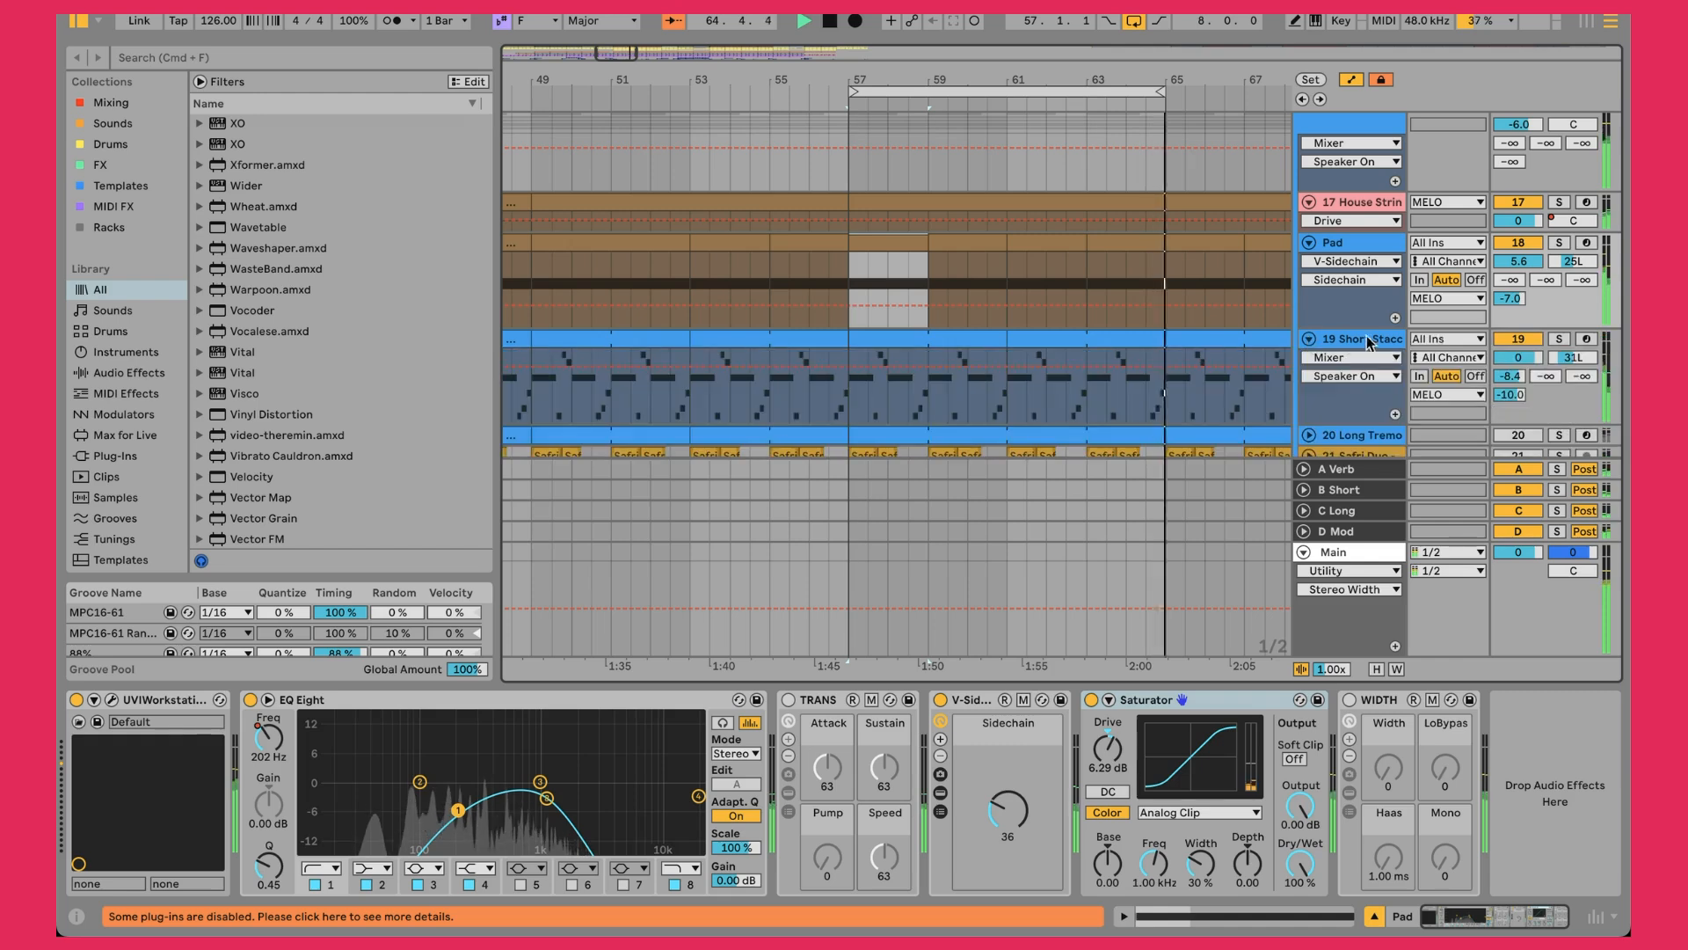
left_click(1555, 343)
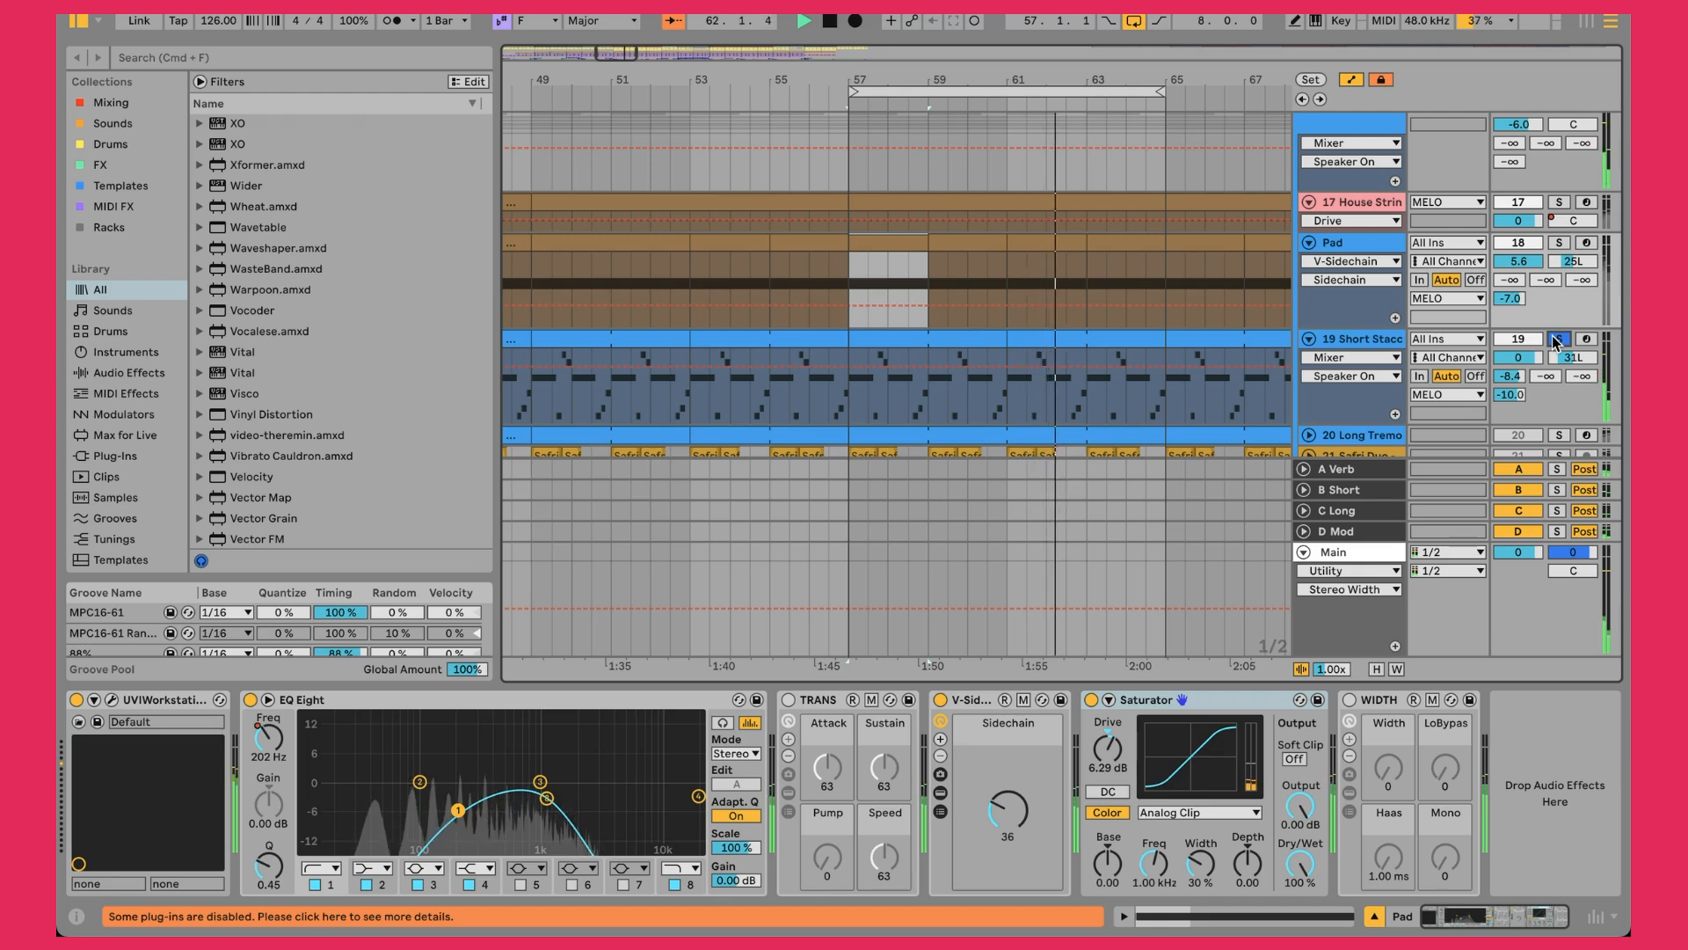
left_click(1555, 342)
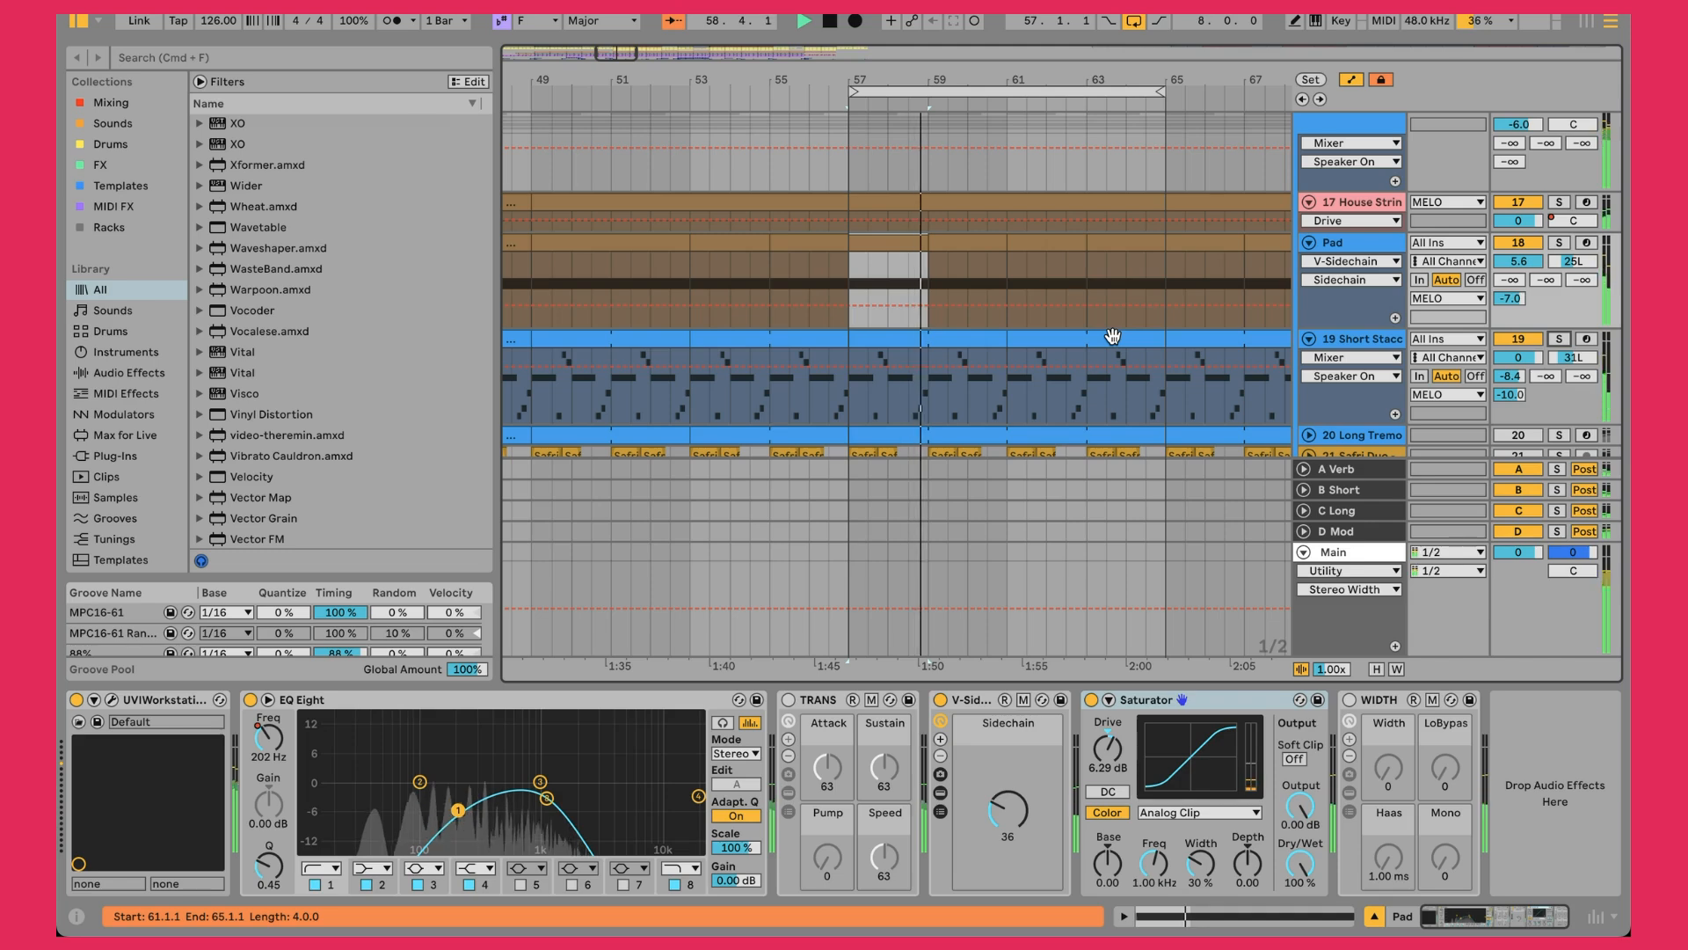
Open the Short Staccato clip at bar 57, enlarge the note editor to examine its melody, and shrink the editor again
double_click(872, 338)
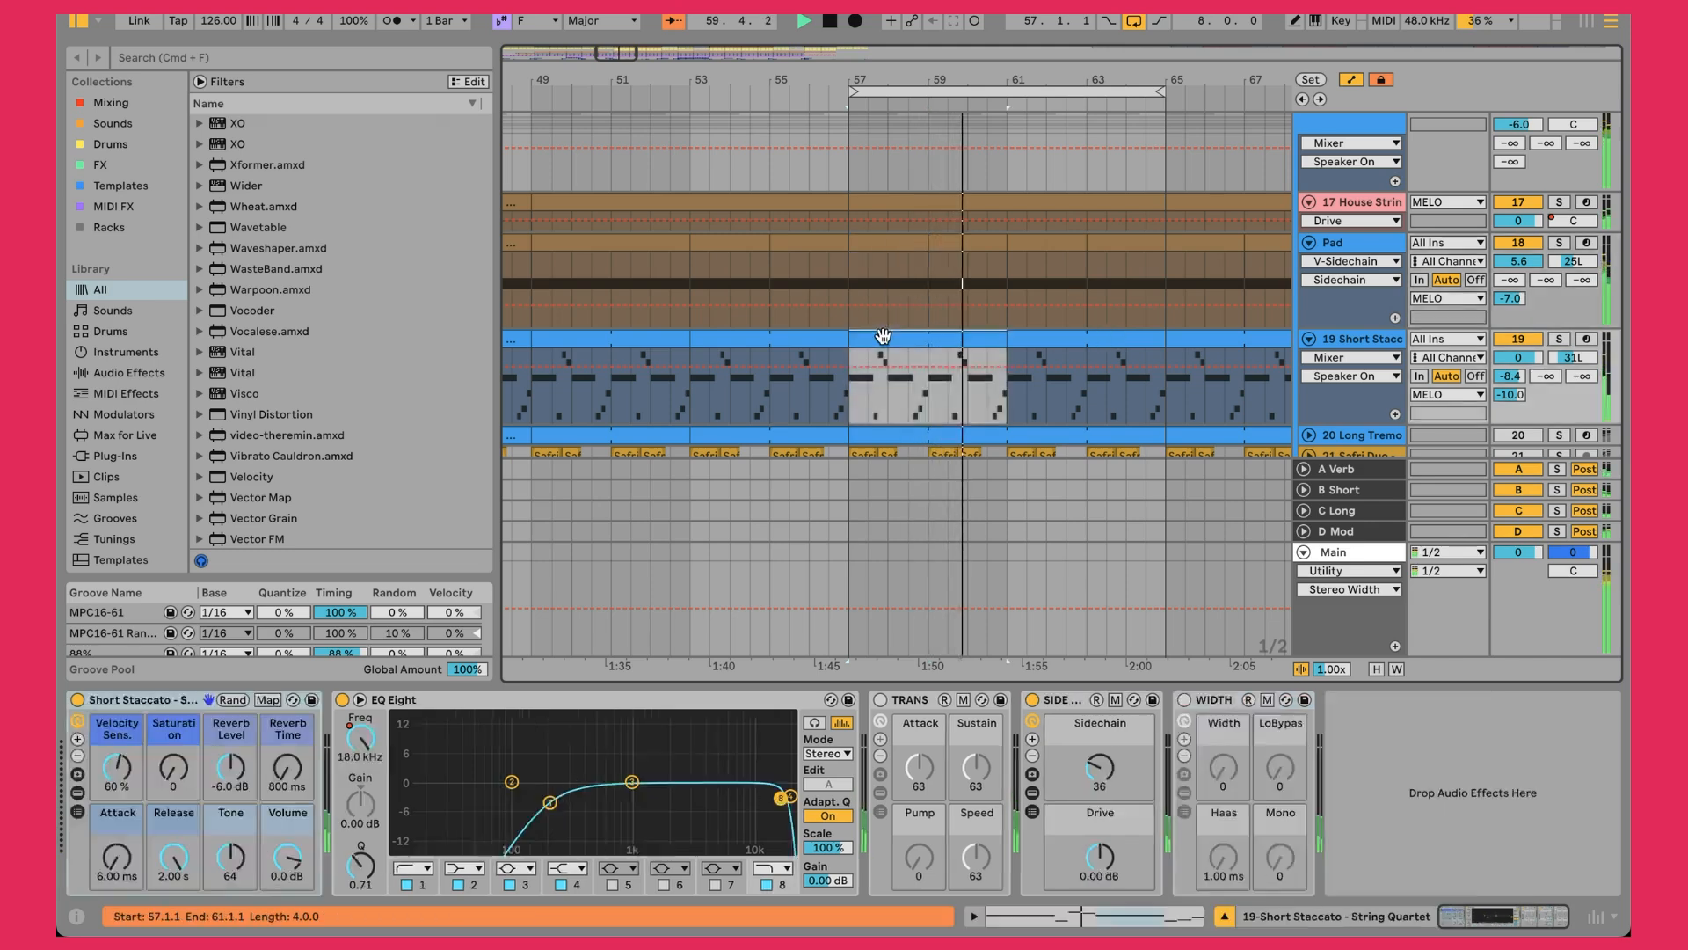
left_click_drag(818, 485, 808, 174)
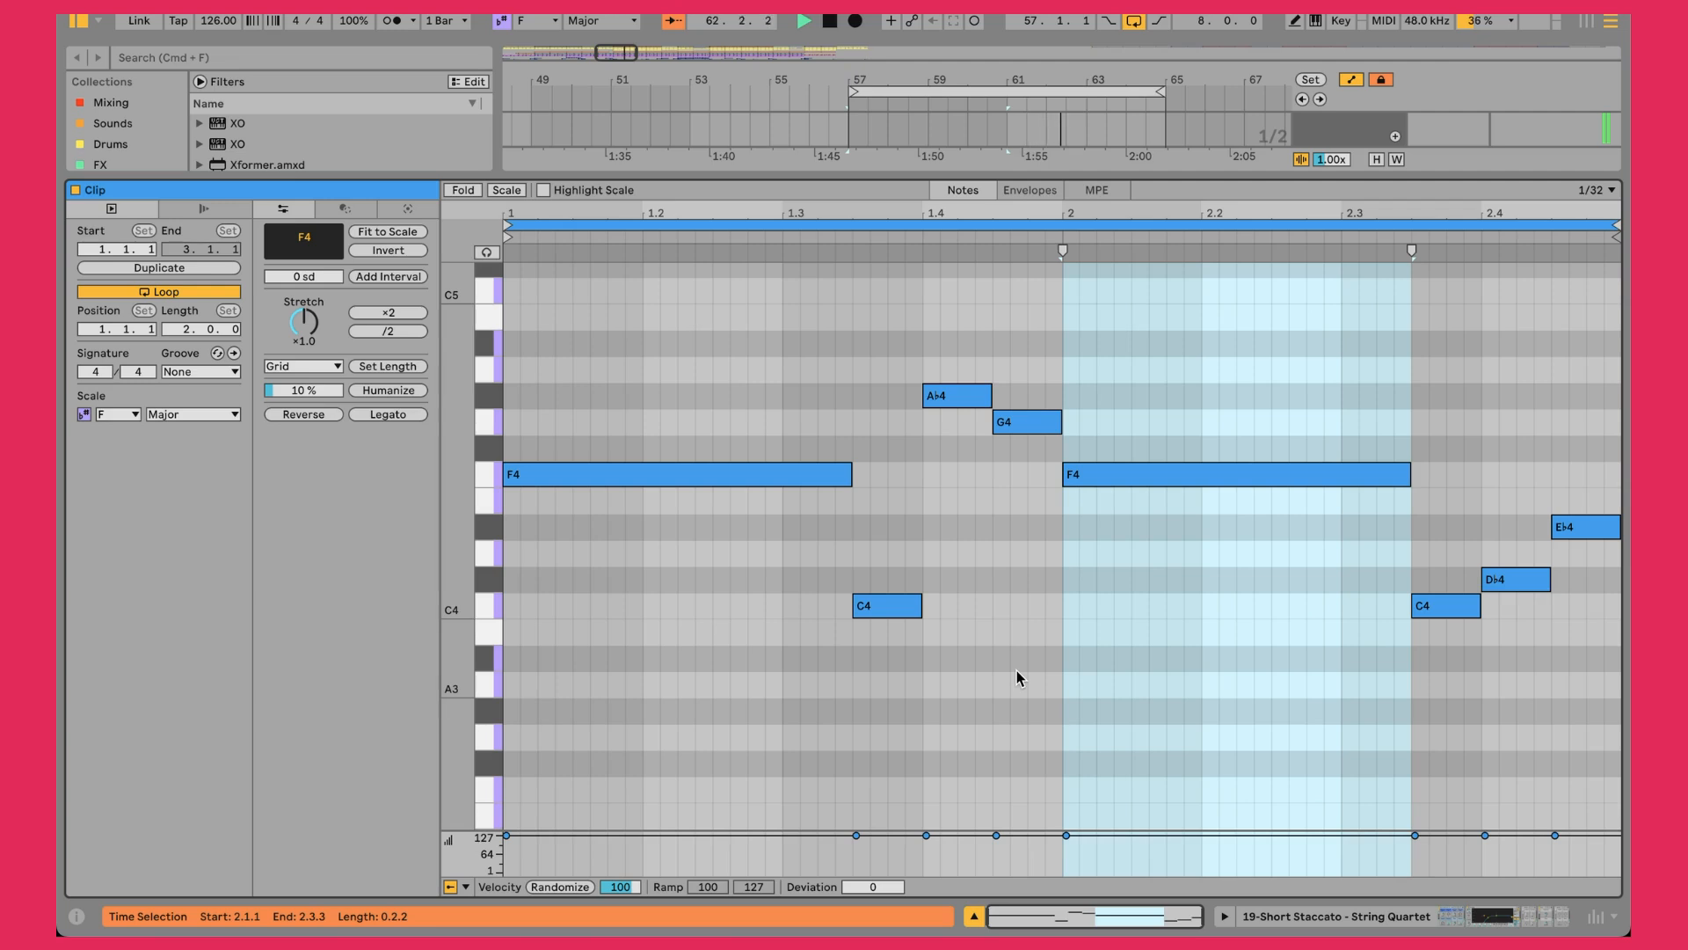
left_click_drag(747, 171, 786, 711)
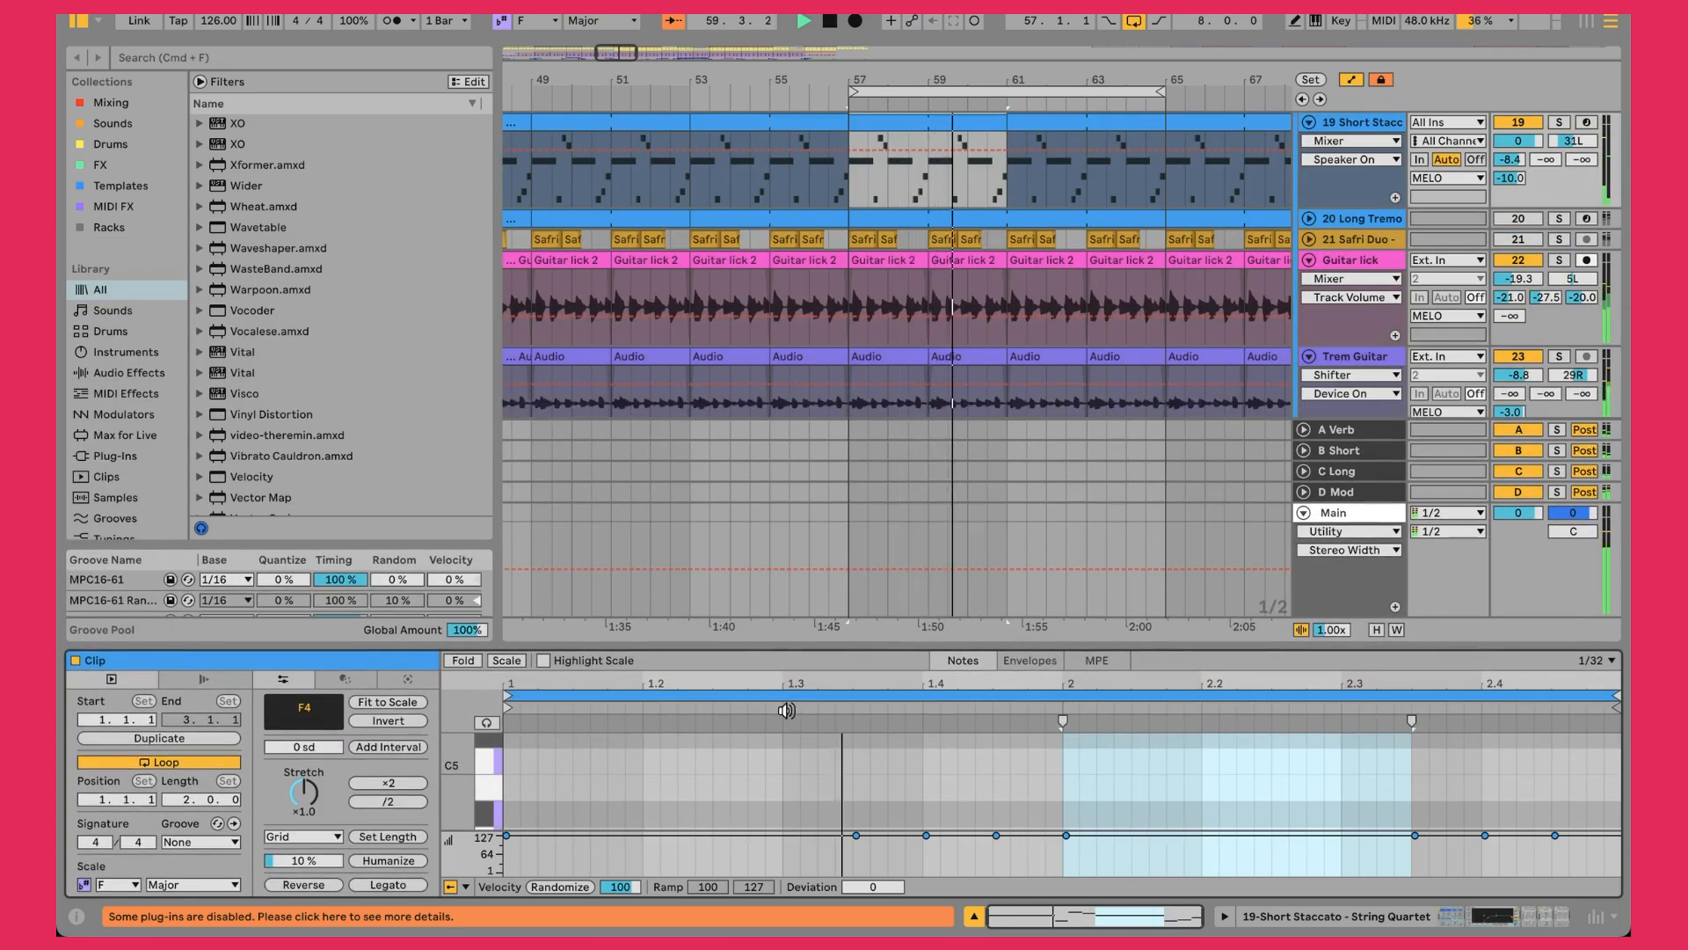
Unfold the 20 Long Tremolo track, and bring up the Short Staccato track's device chain
left_click(1310, 219)
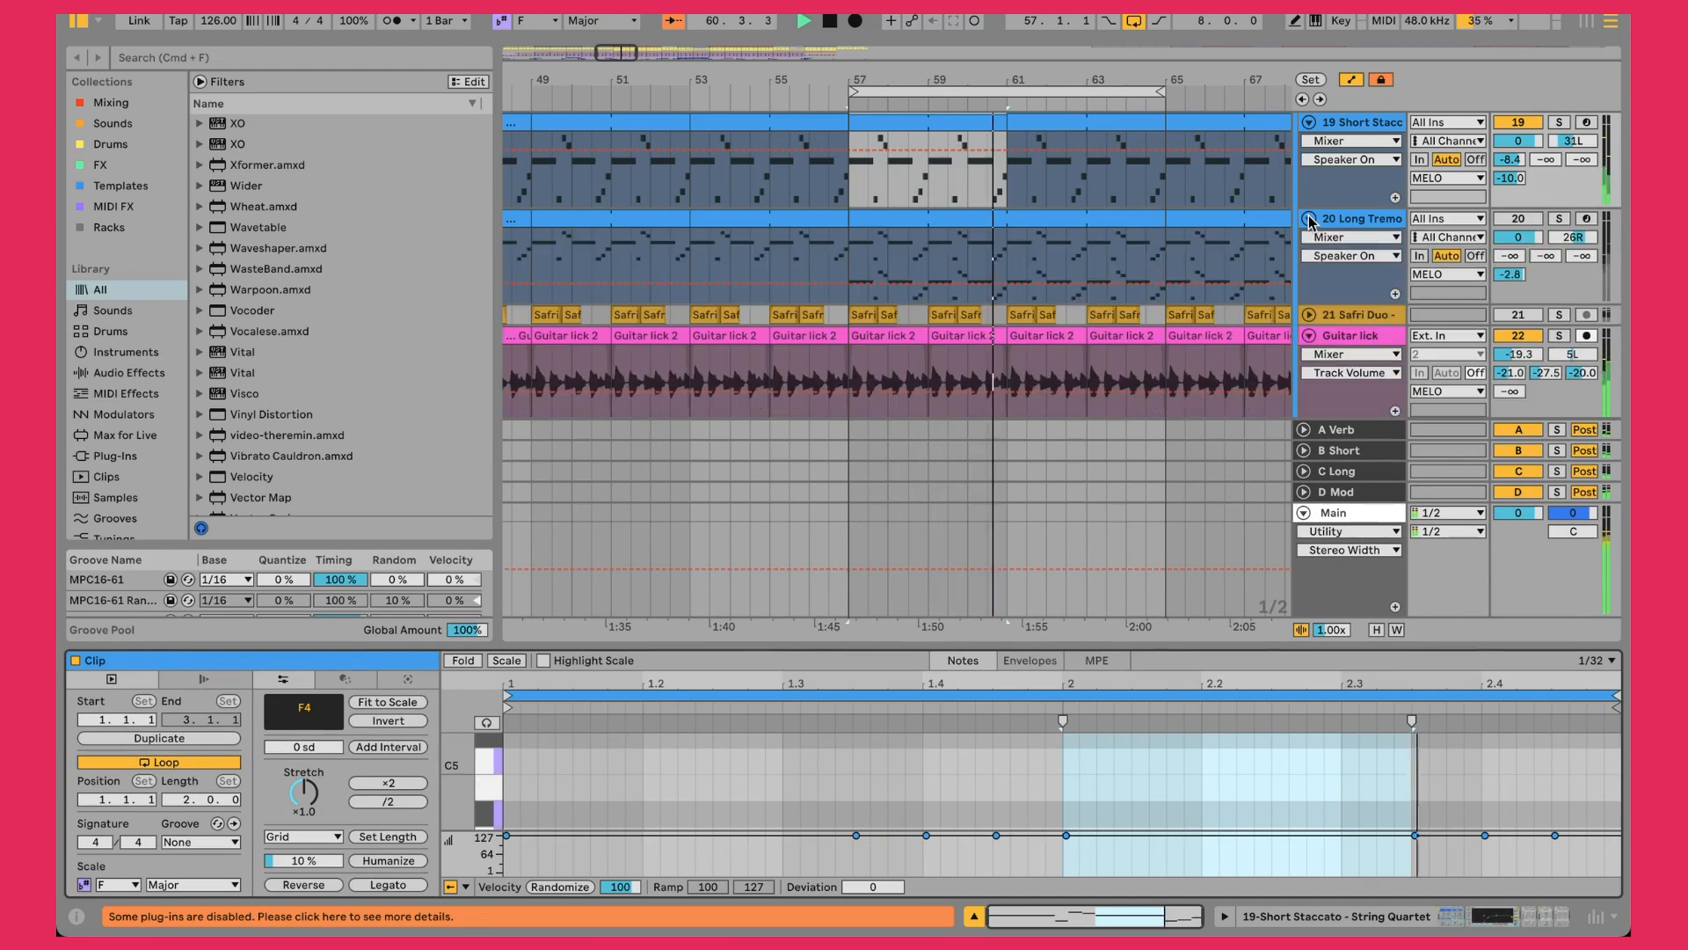
left_click(1338, 225)
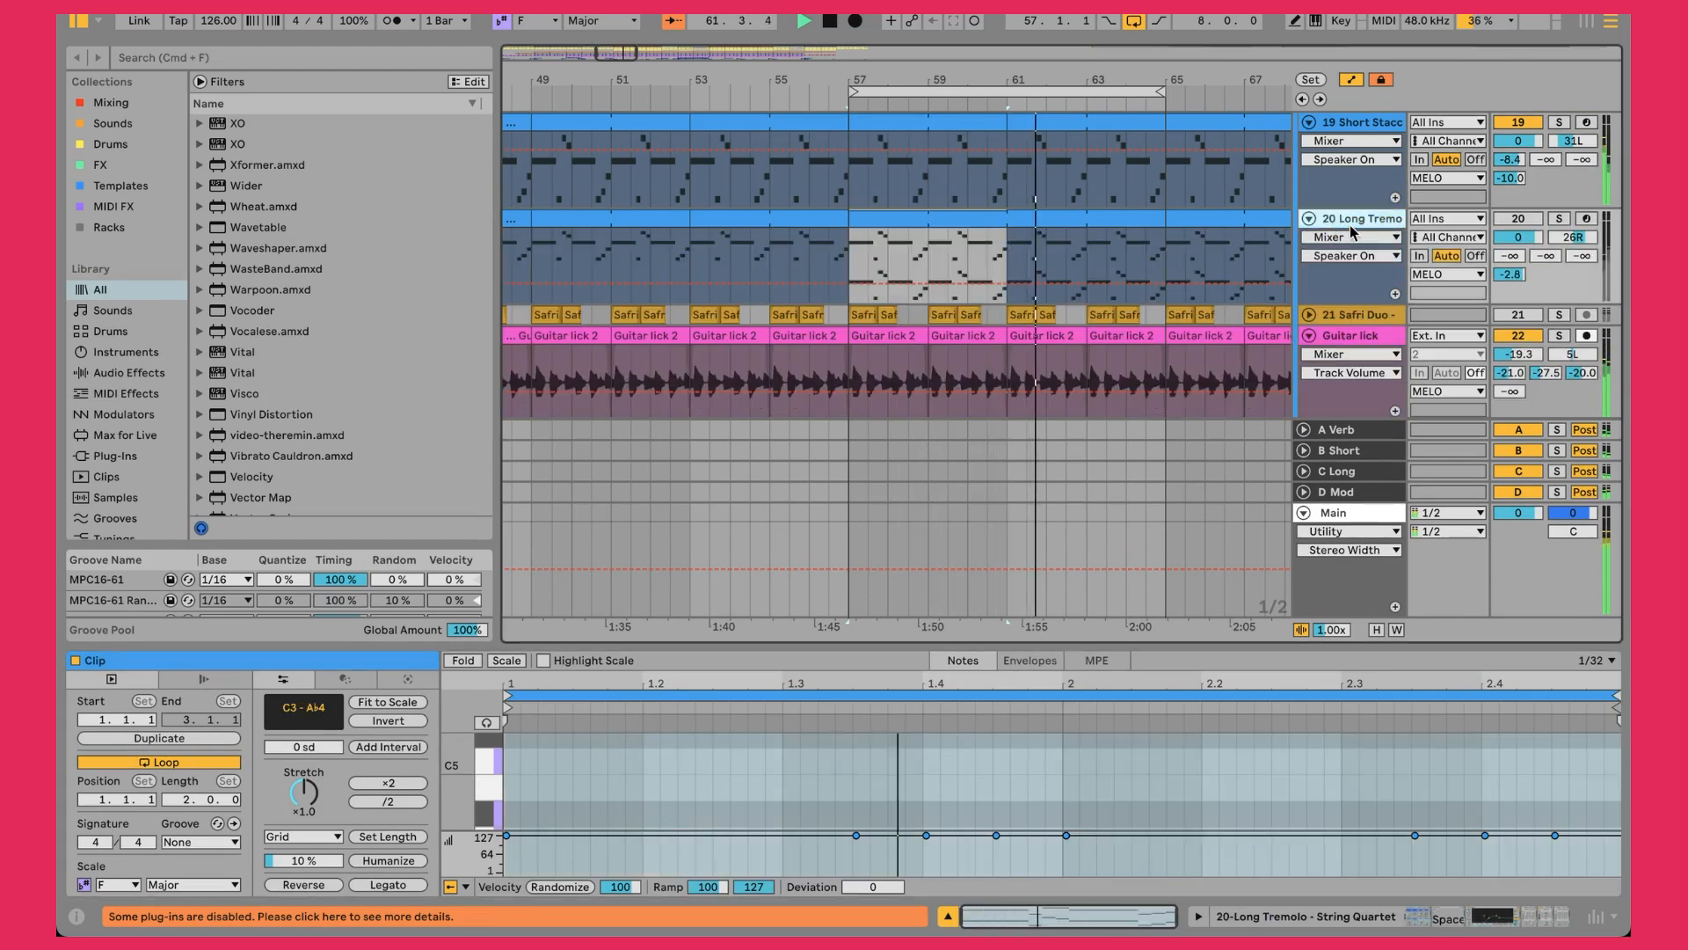
left_click(1365, 134)
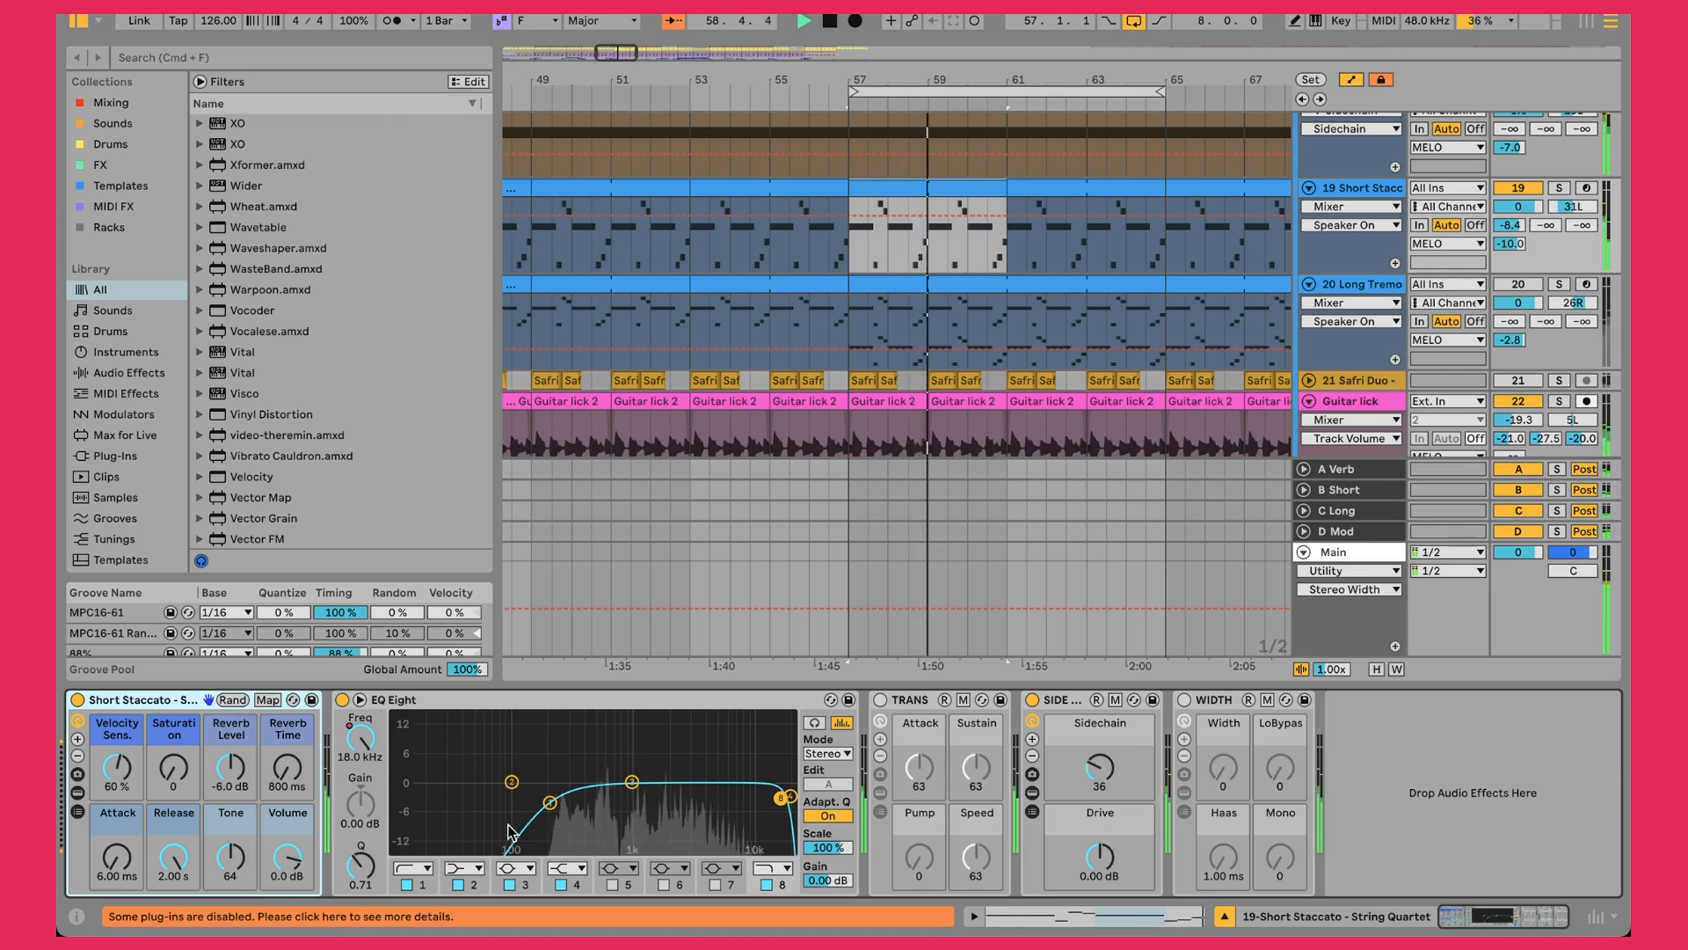
Set band 1 of Short Staccato's EQ Eight to 198 Hz with a Q of 0.61, and inspect the TRANS and SIDE + SAT racks
left_click(550, 802)
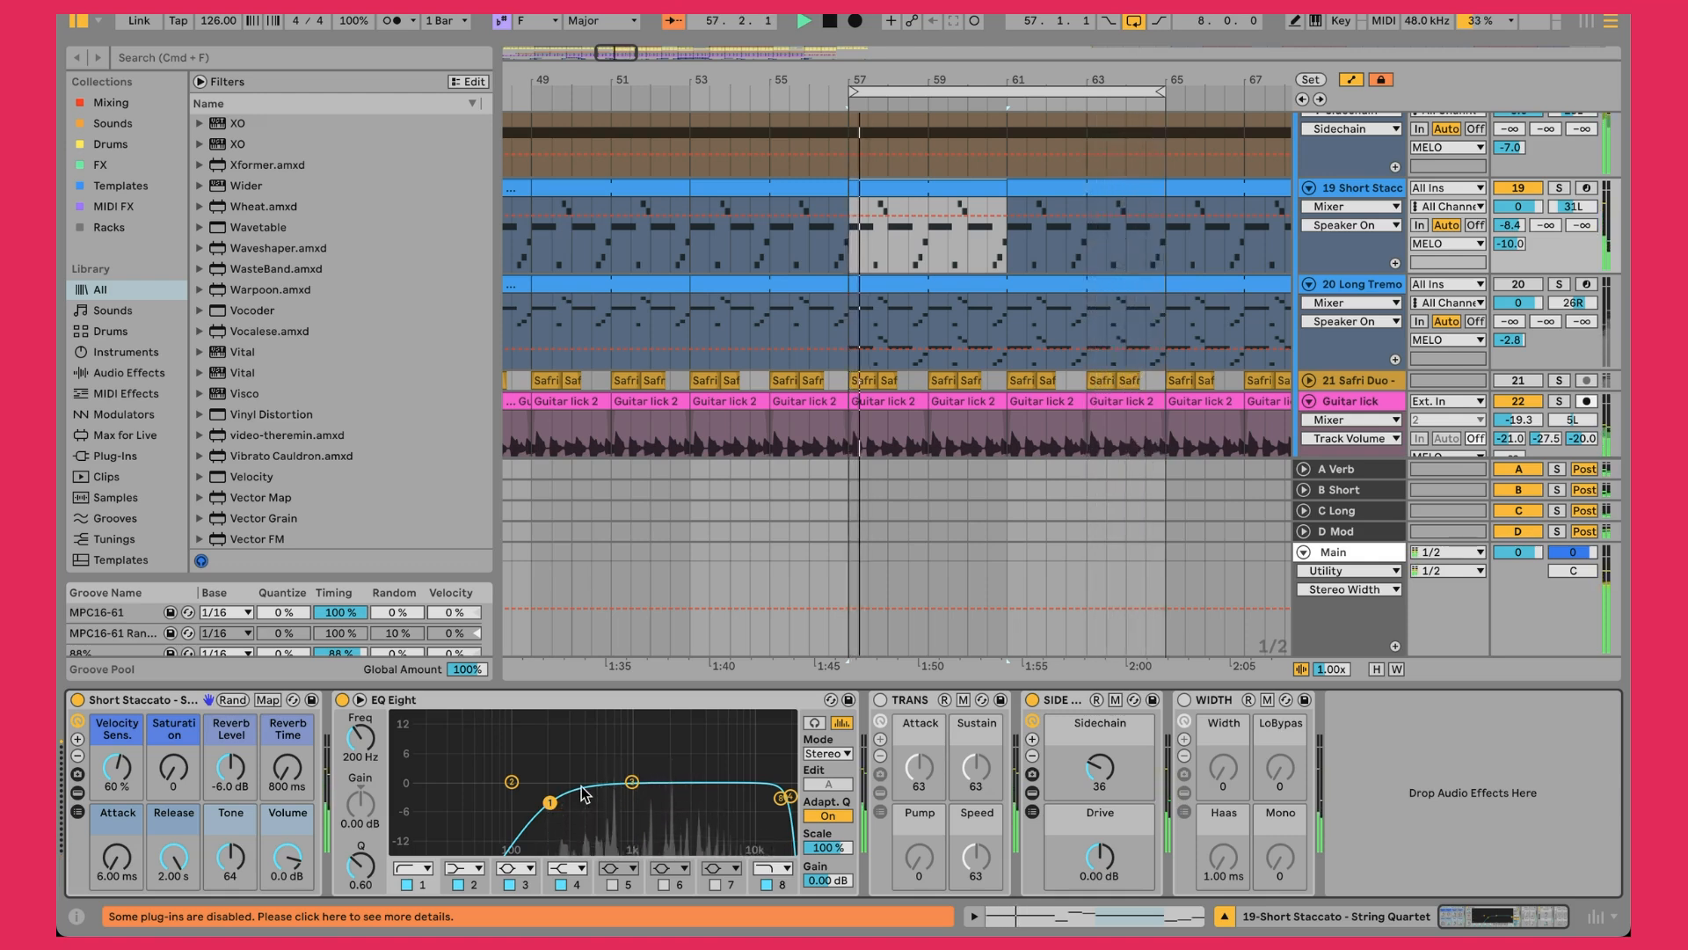
left_click_drag(550, 802, 549, 805)
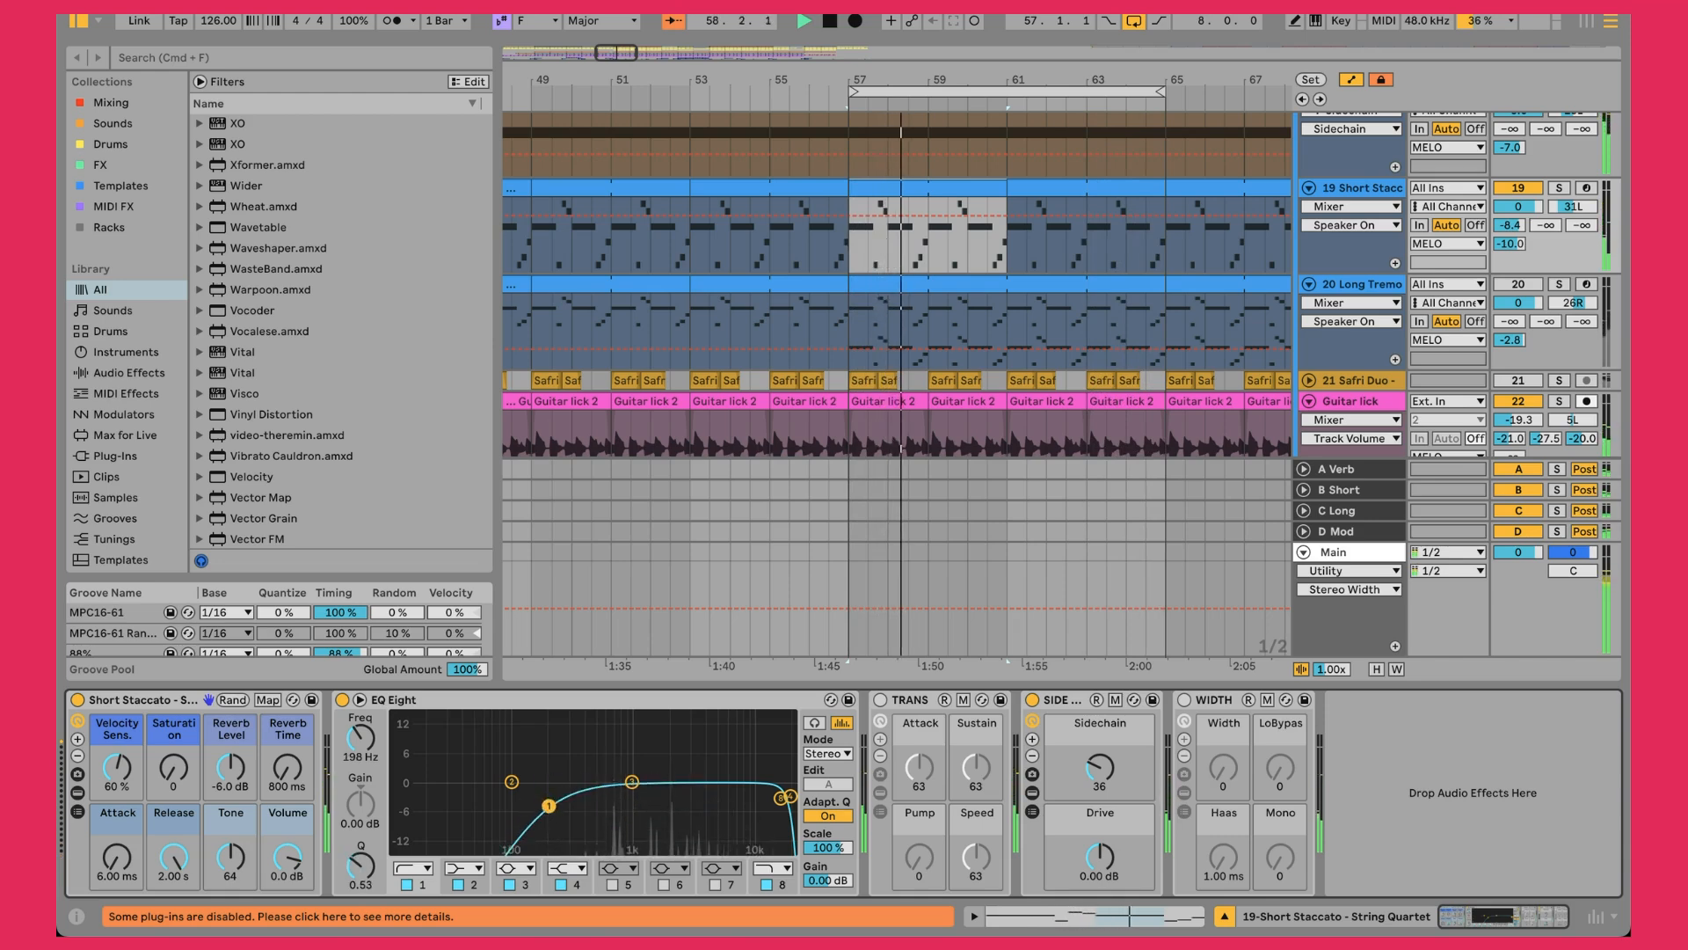
left_click(952, 737)
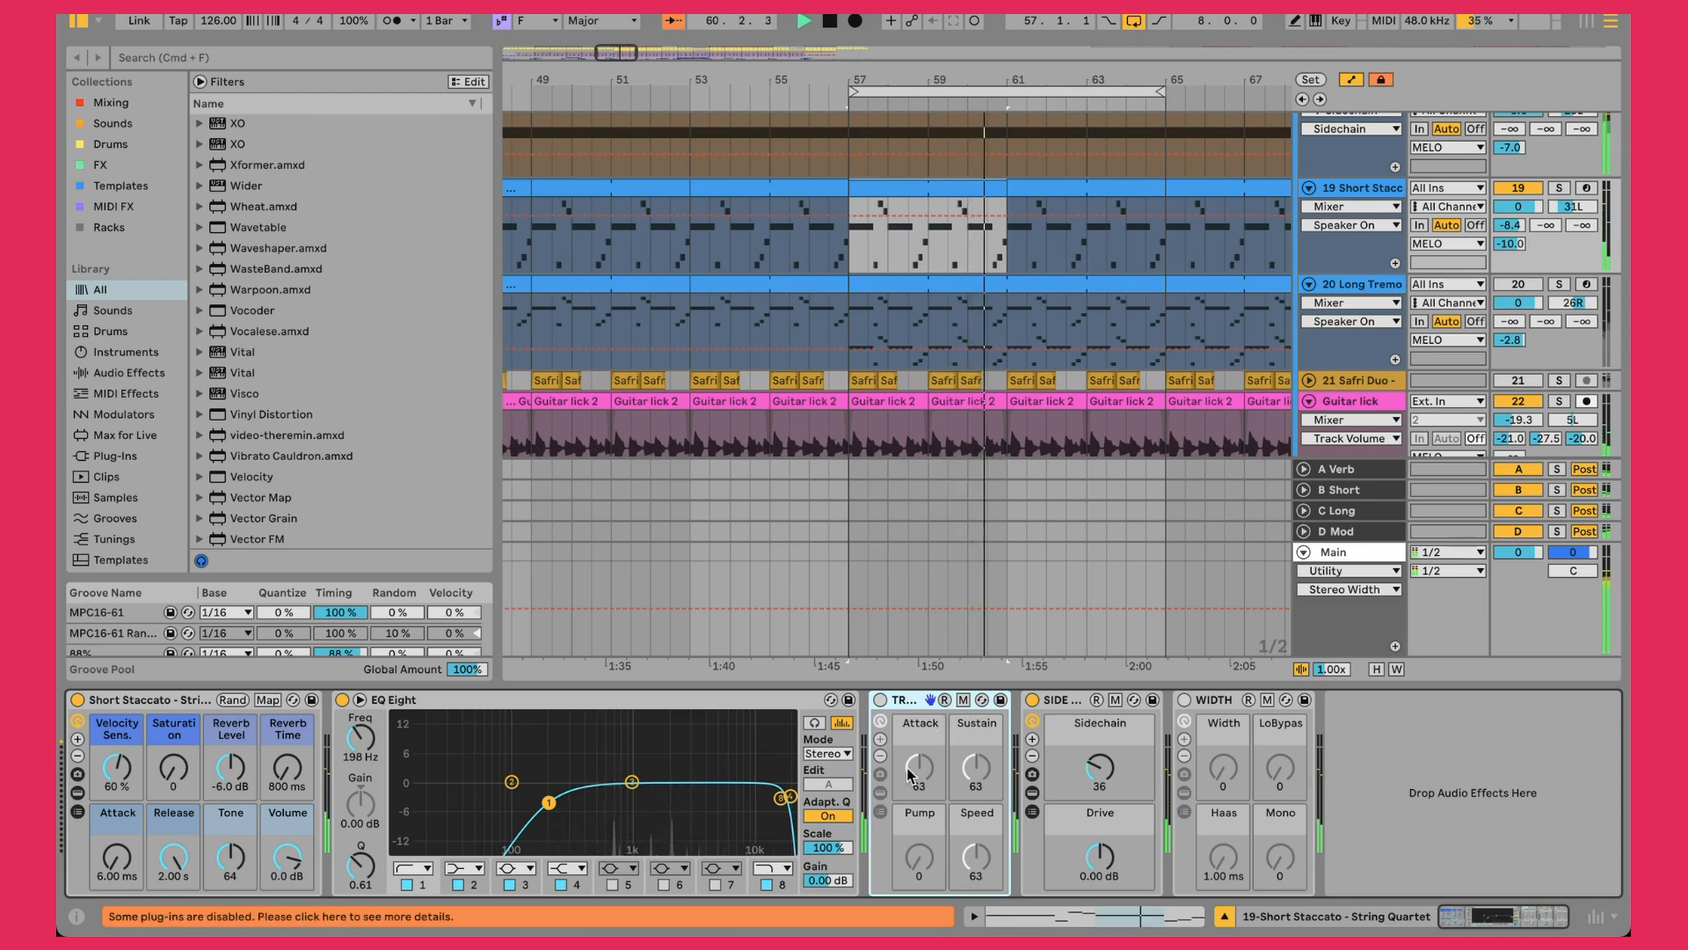
left_click(1099, 767)
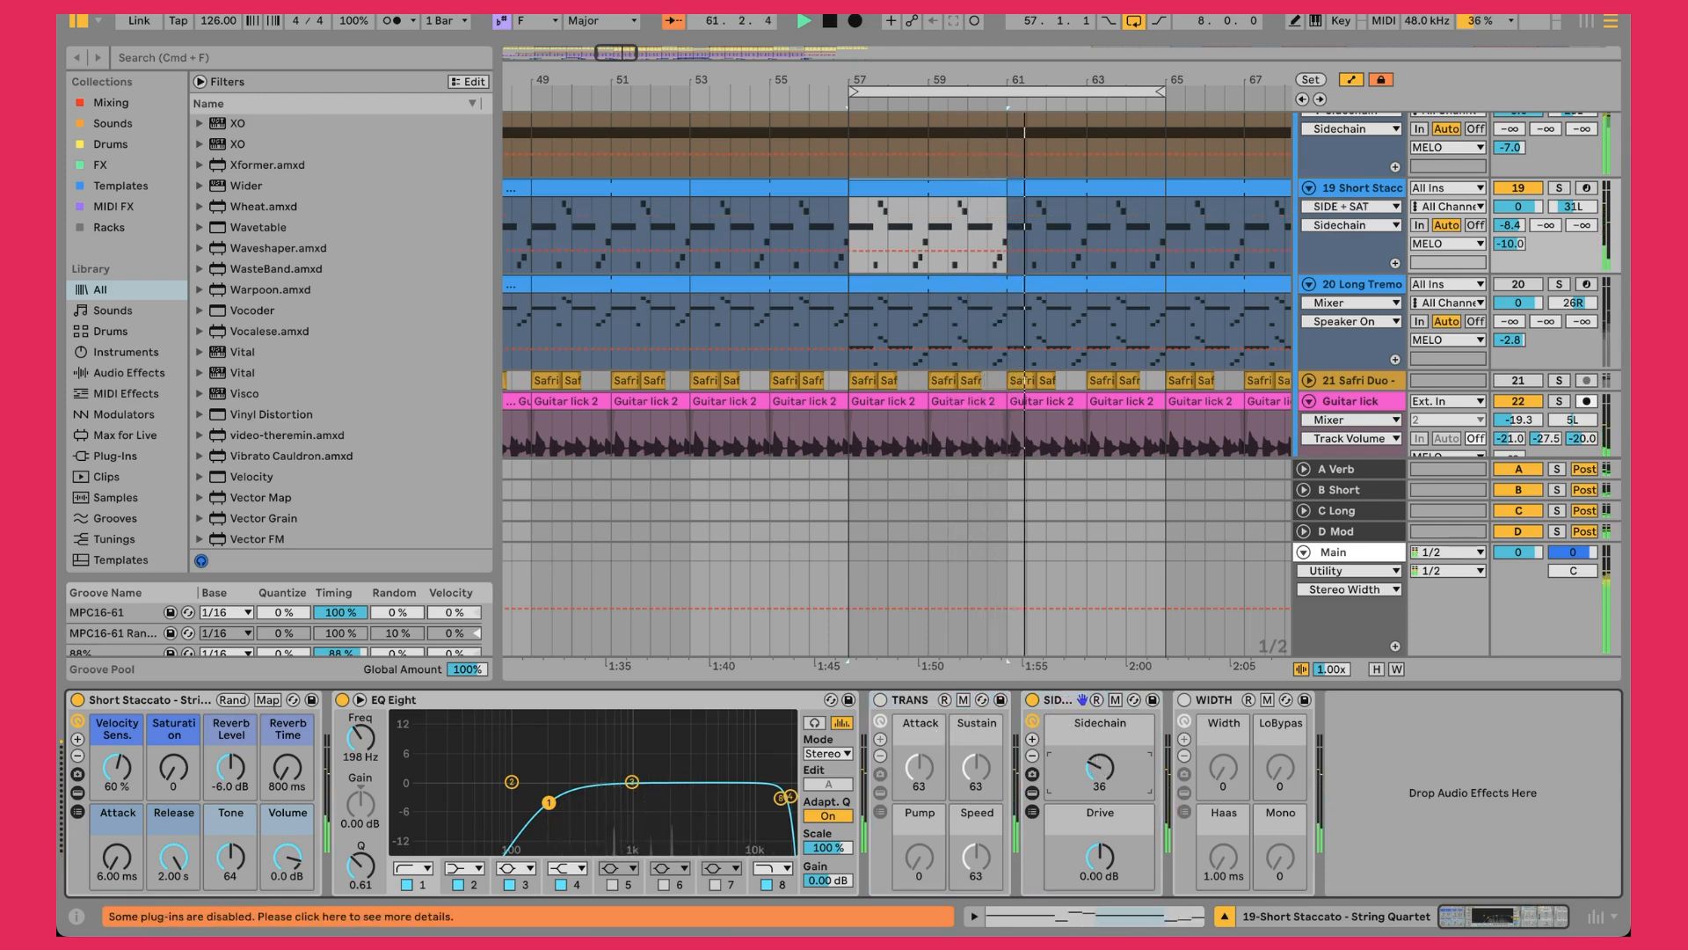
Show the Long Tremolo track's devices and audition the track in solo
left_click(1363, 289)
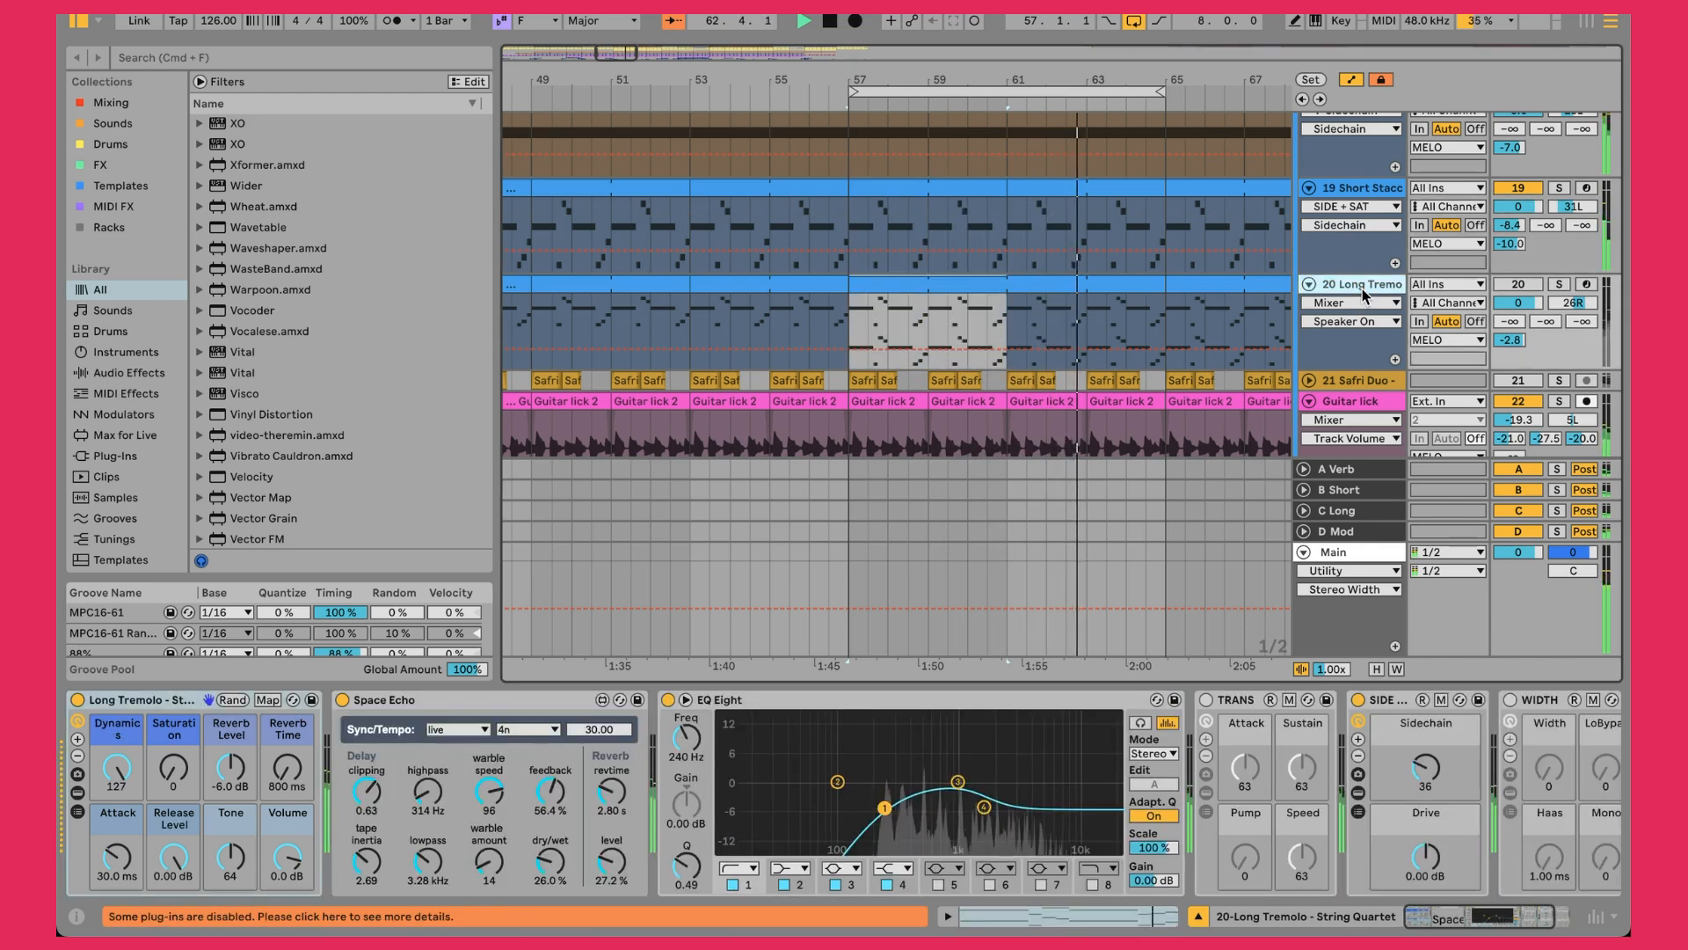
left_click(1560, 286)
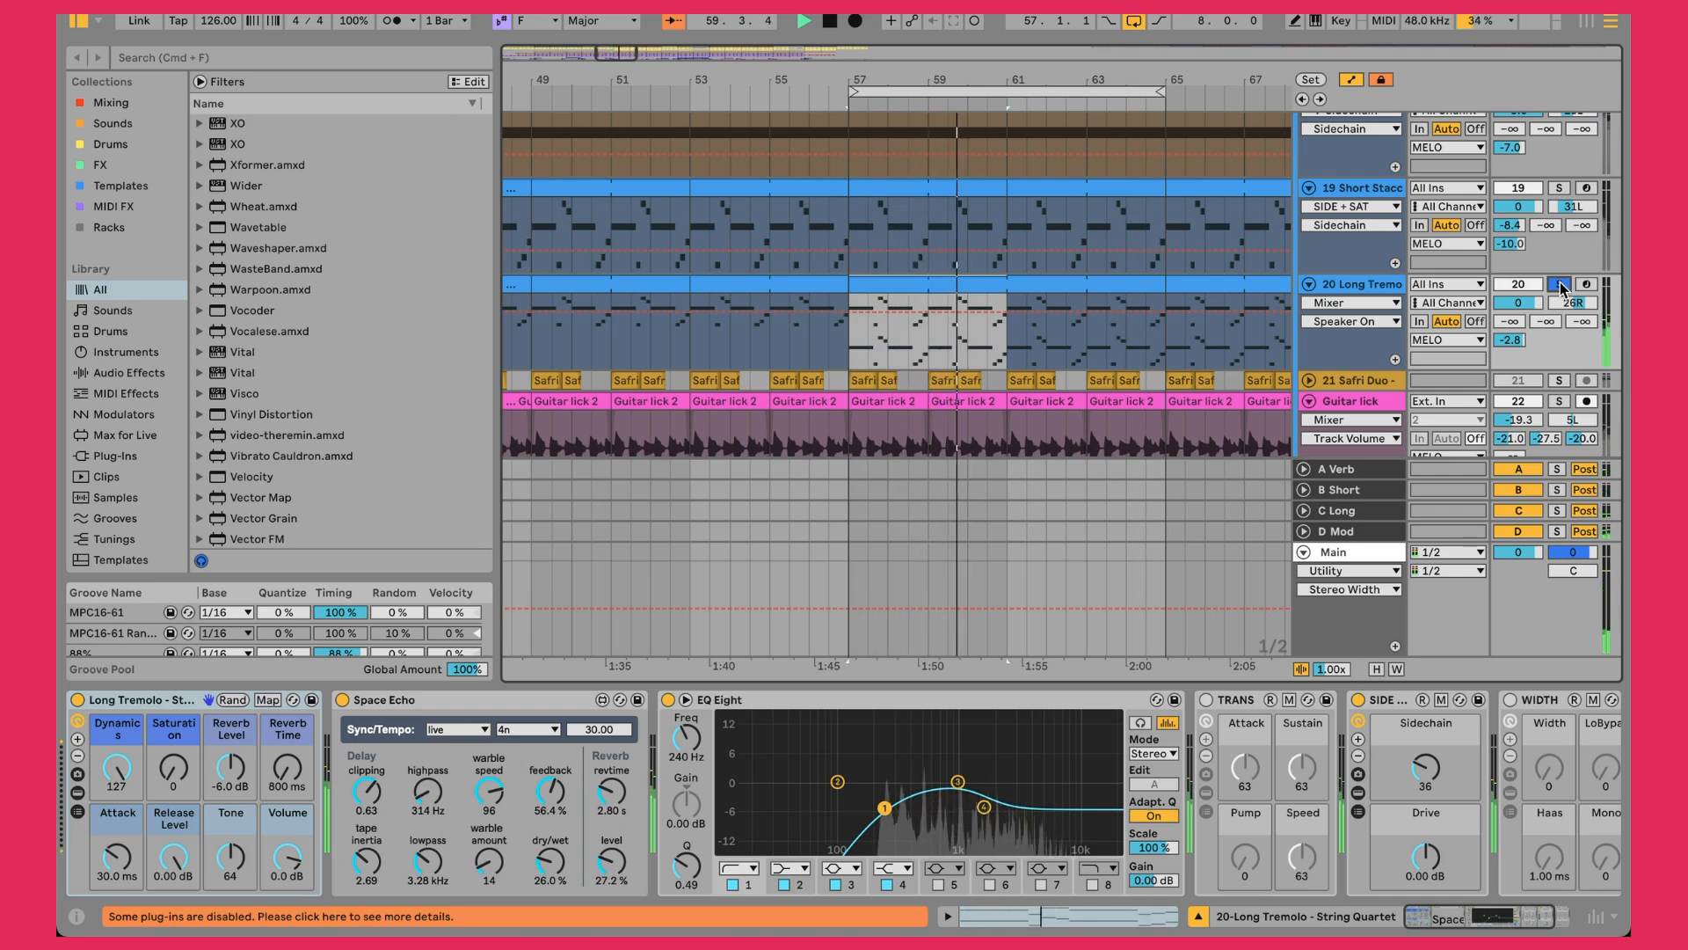
scroll(1556, 326, "down", 5)
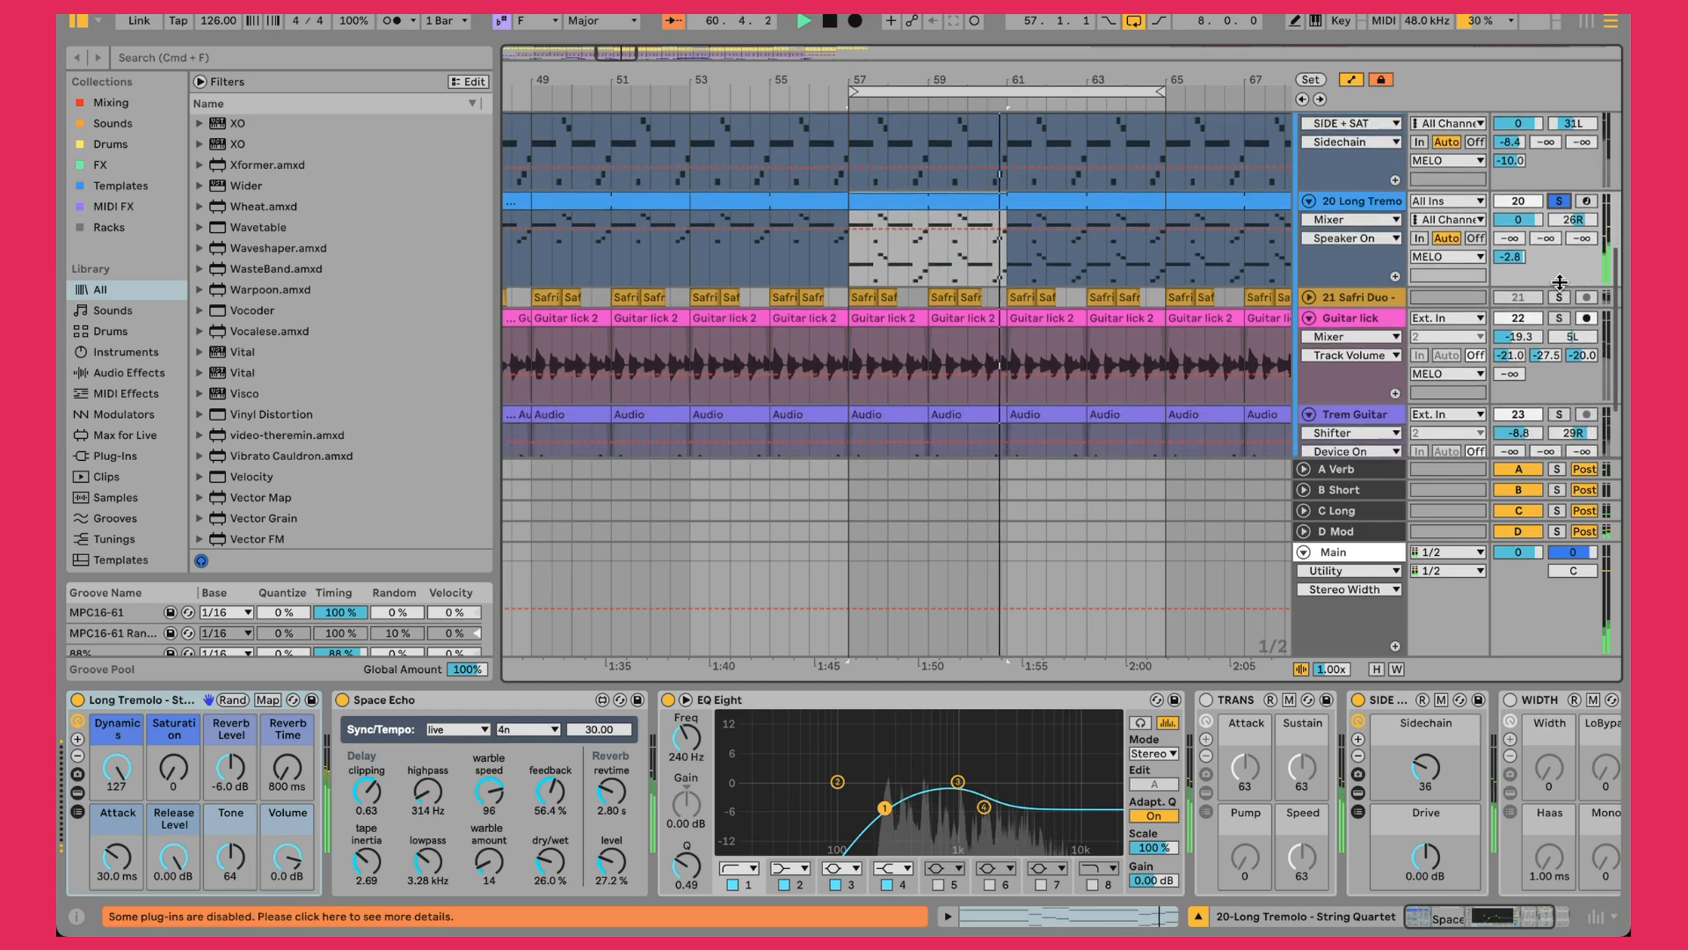
scroll(1553, 366, "down", 1)
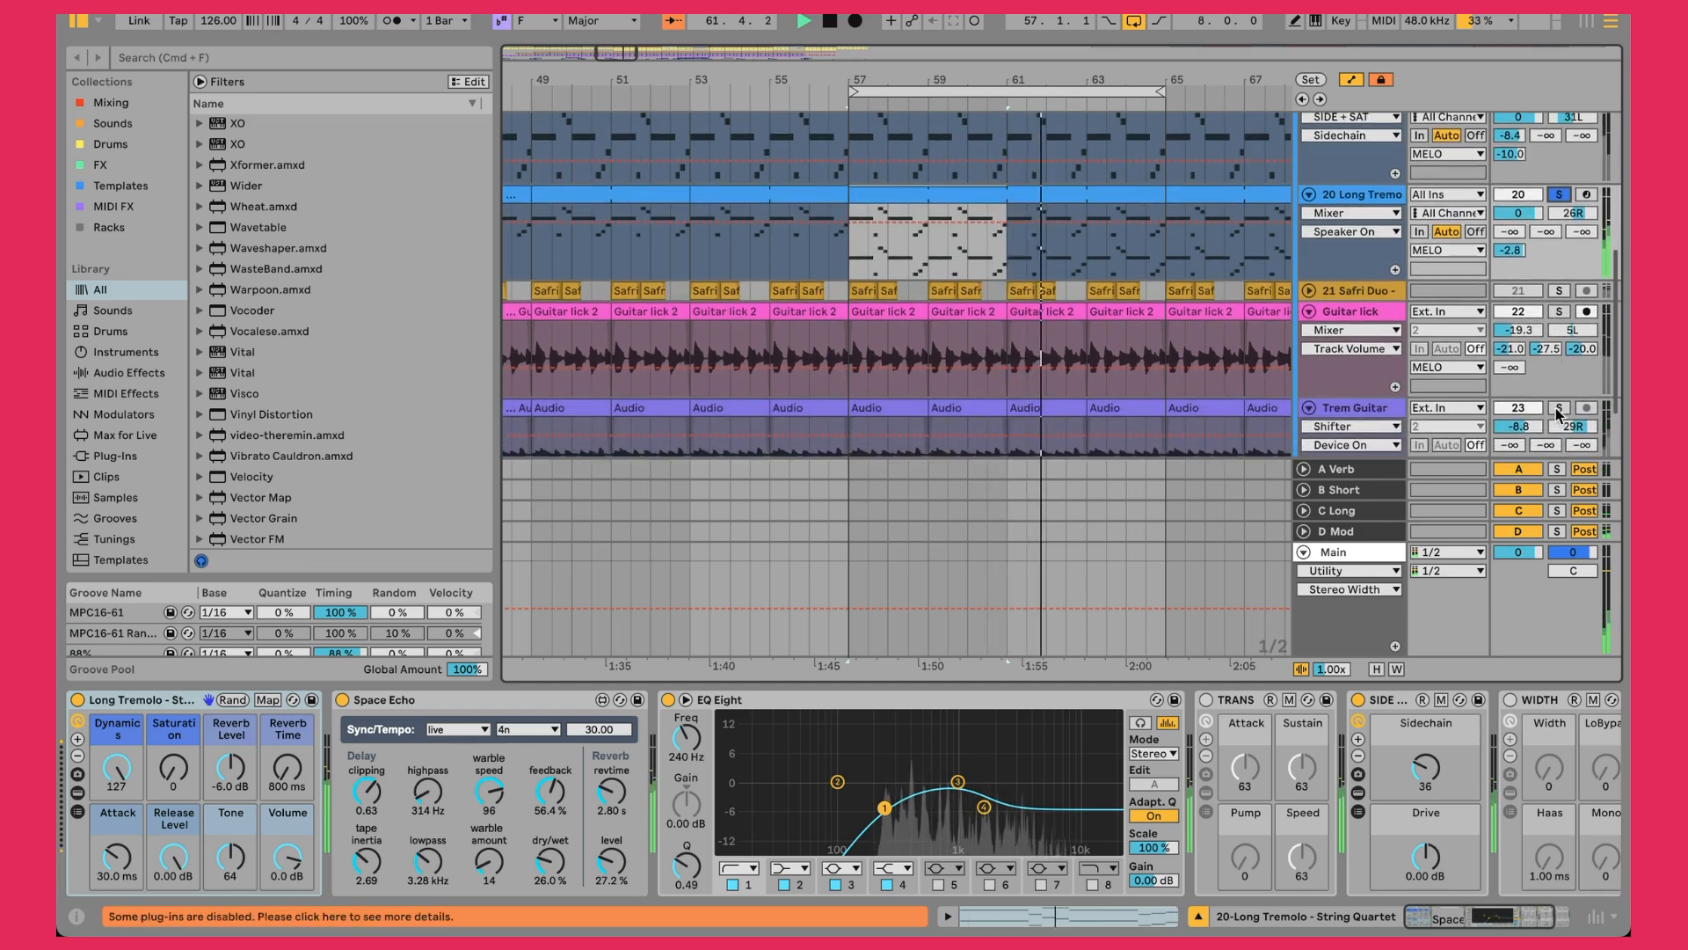
Solo the 17 House Strings track together with Long Tremolo, and release both solos
scroll(1548, 334, "up", 15)
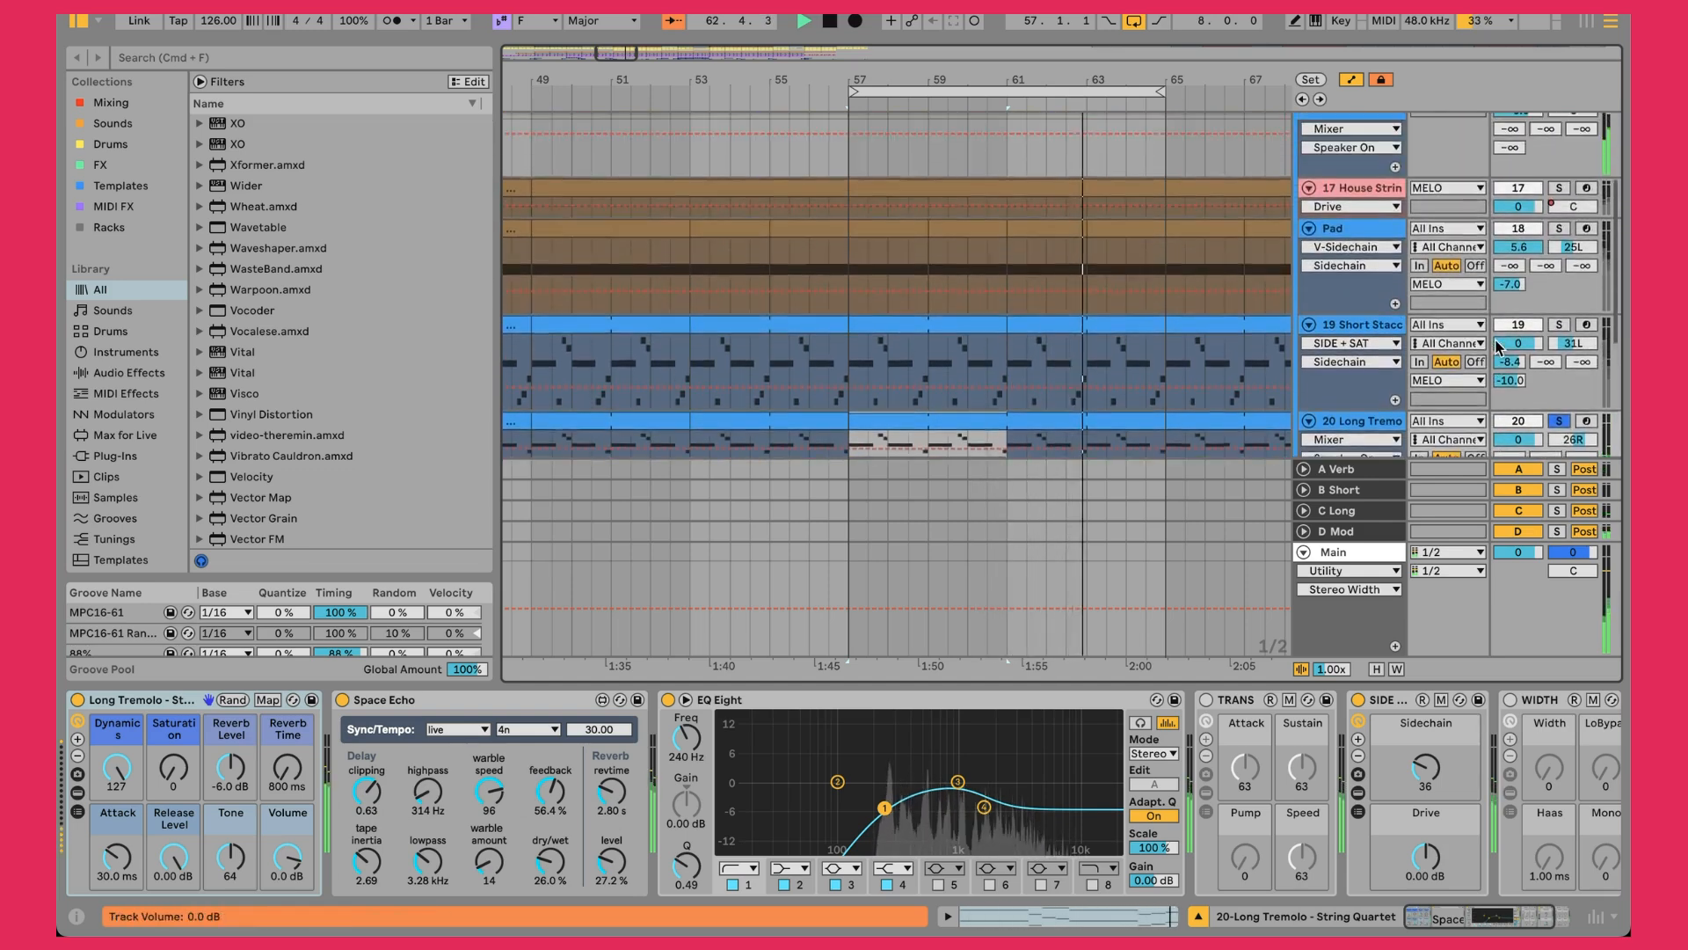
left_click(1561, 210)
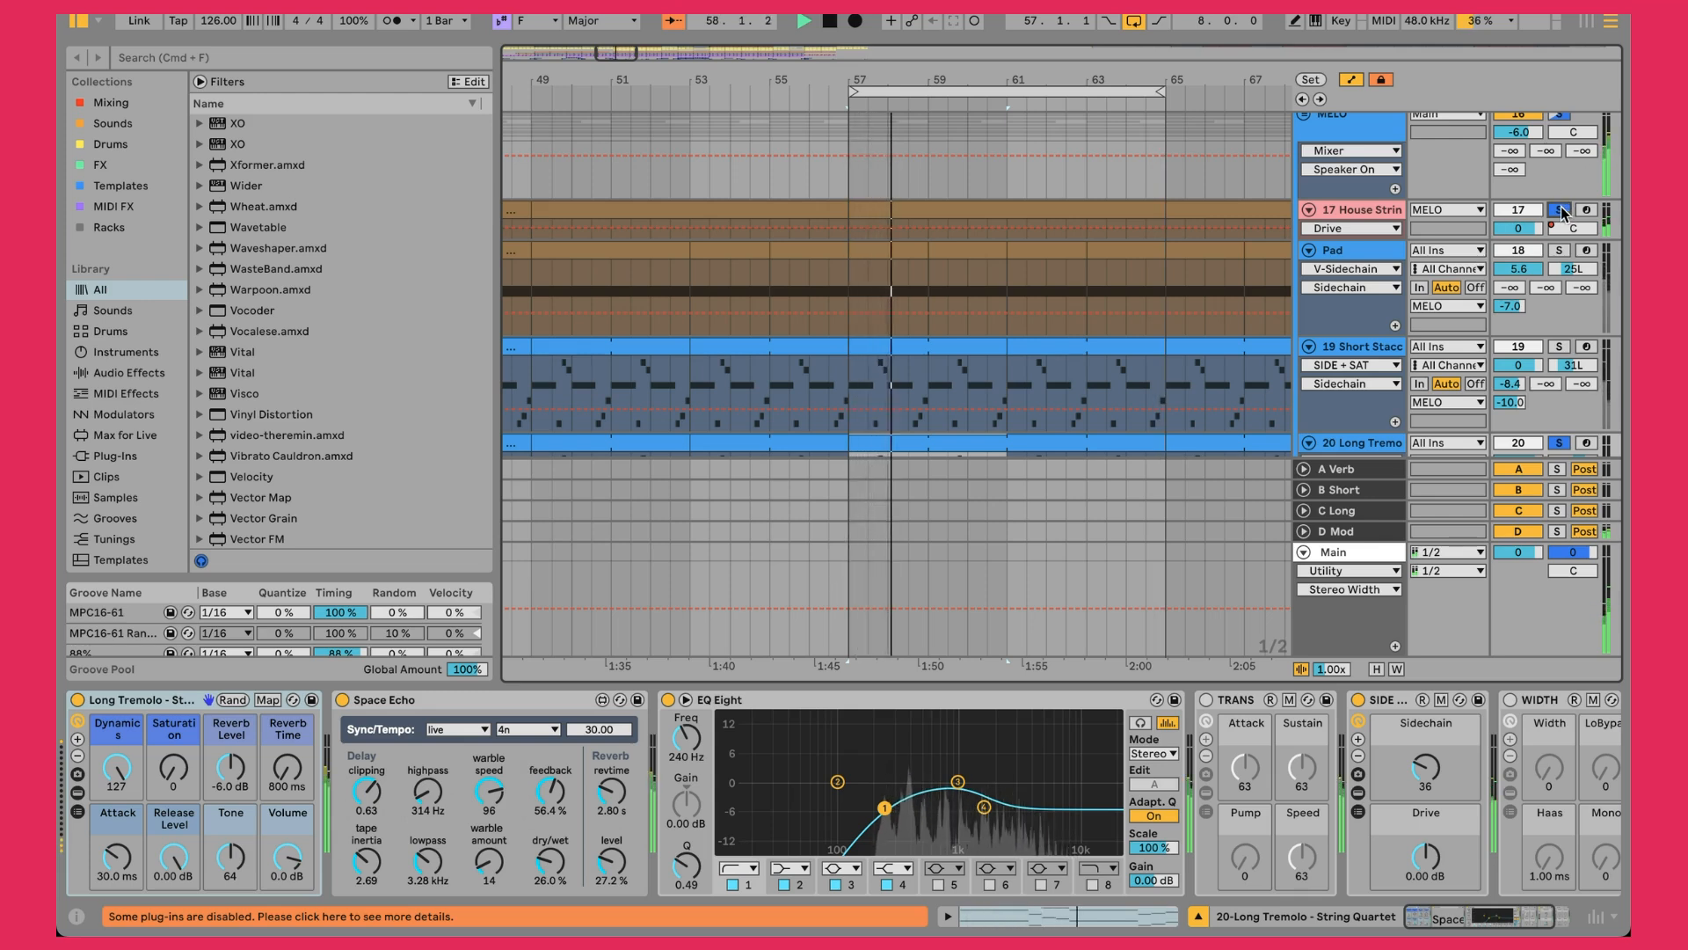
left_click(1561, 210)
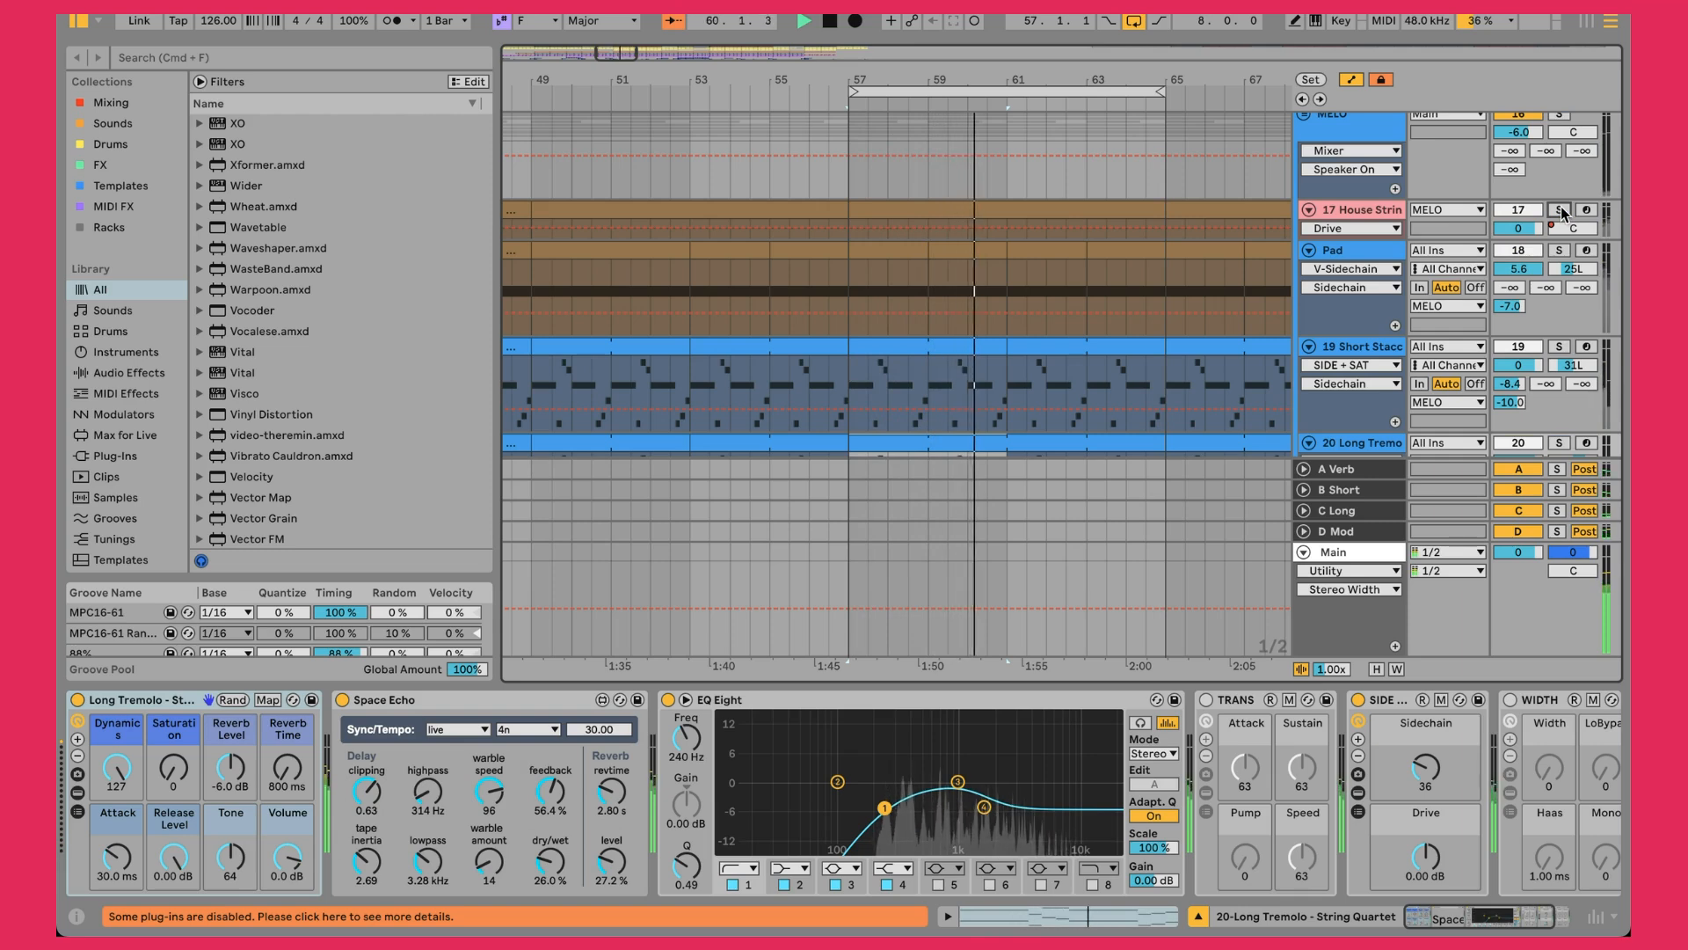
Open the 20 Long Tremolo clip at bar 57 and enlarge the note editor to show its notes
scroll(1332, 205, "down", 4)
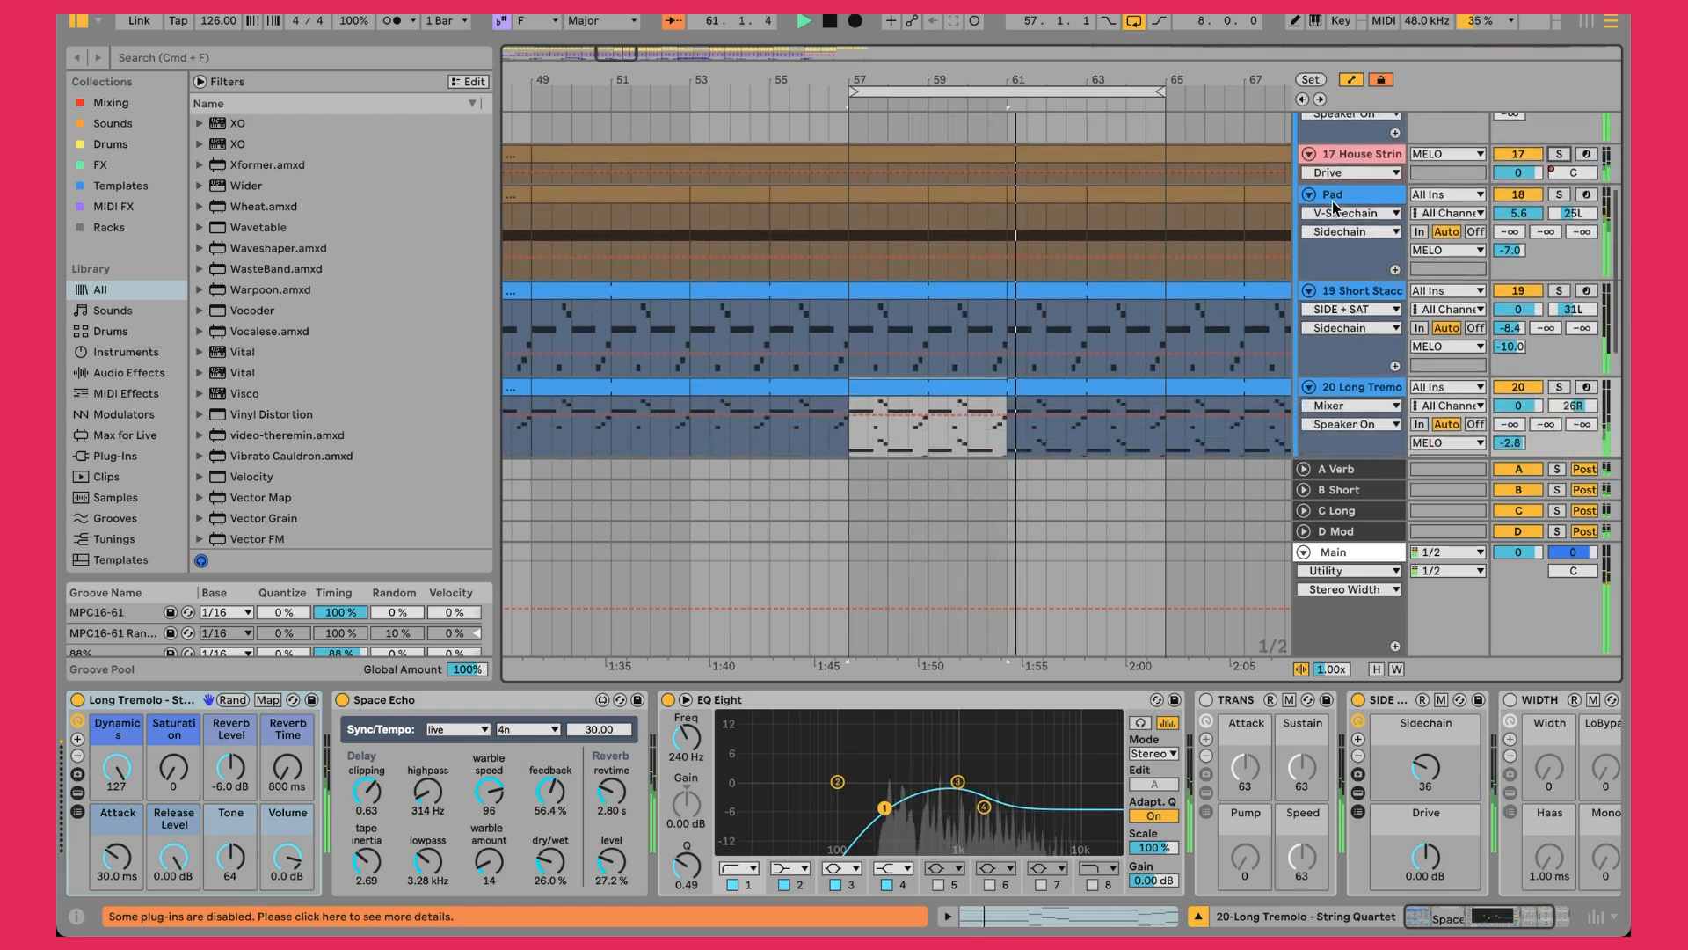
scroll(1332, 201, "down", 7)
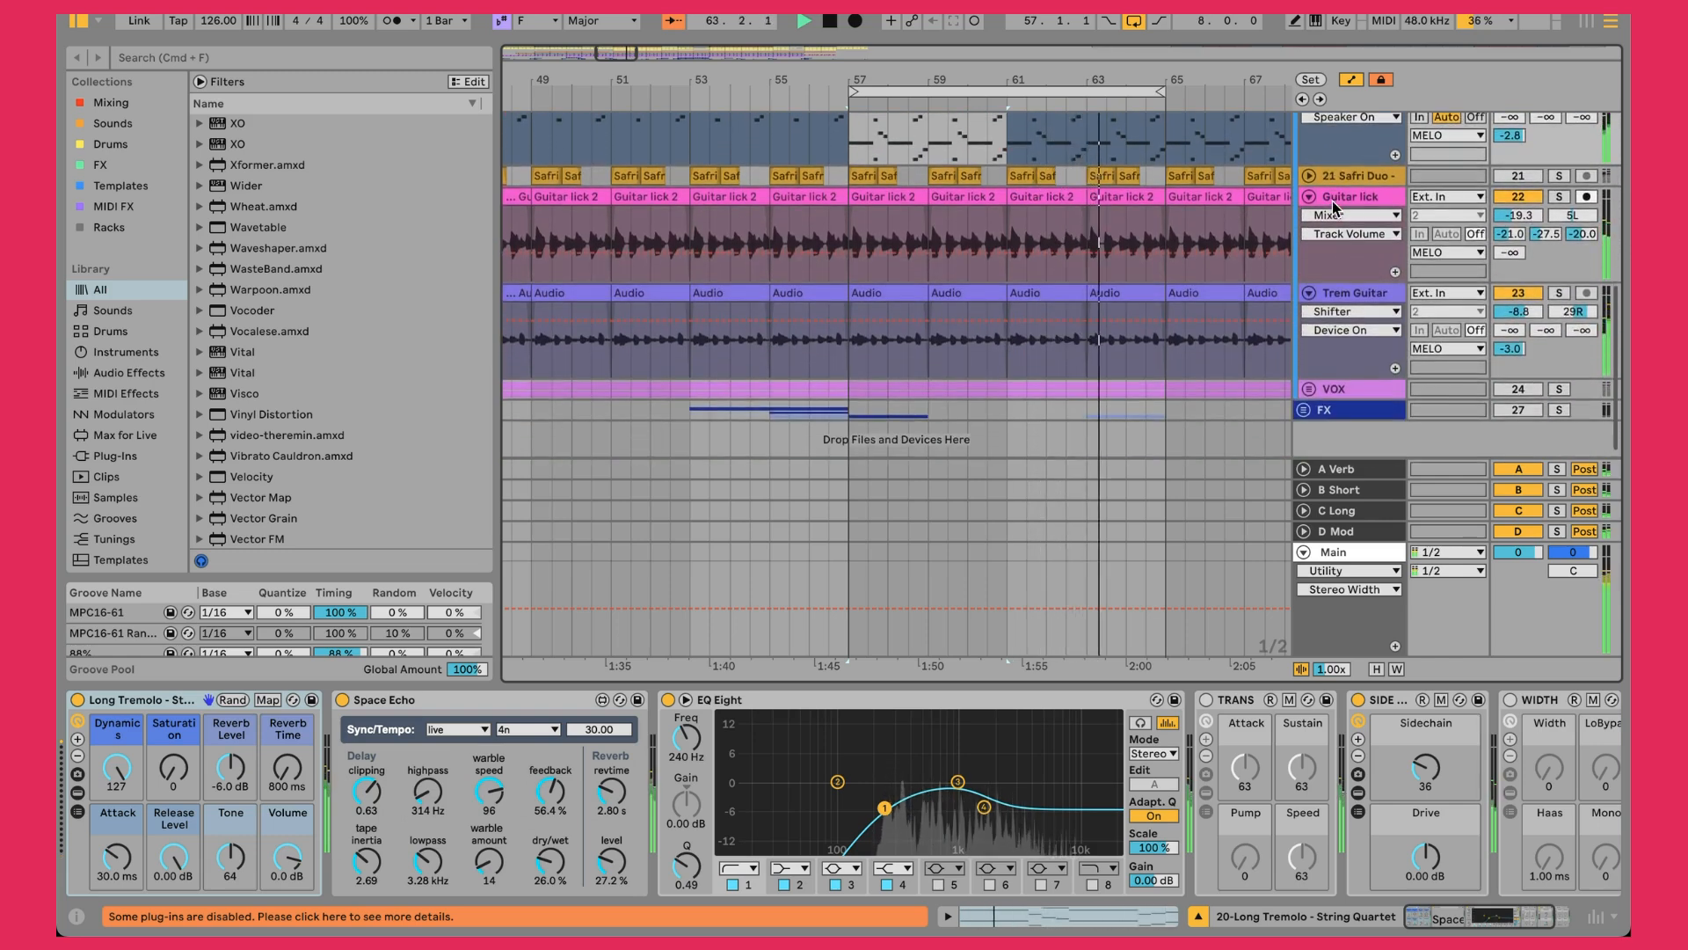
scroll(1359, 259, "up", 3)
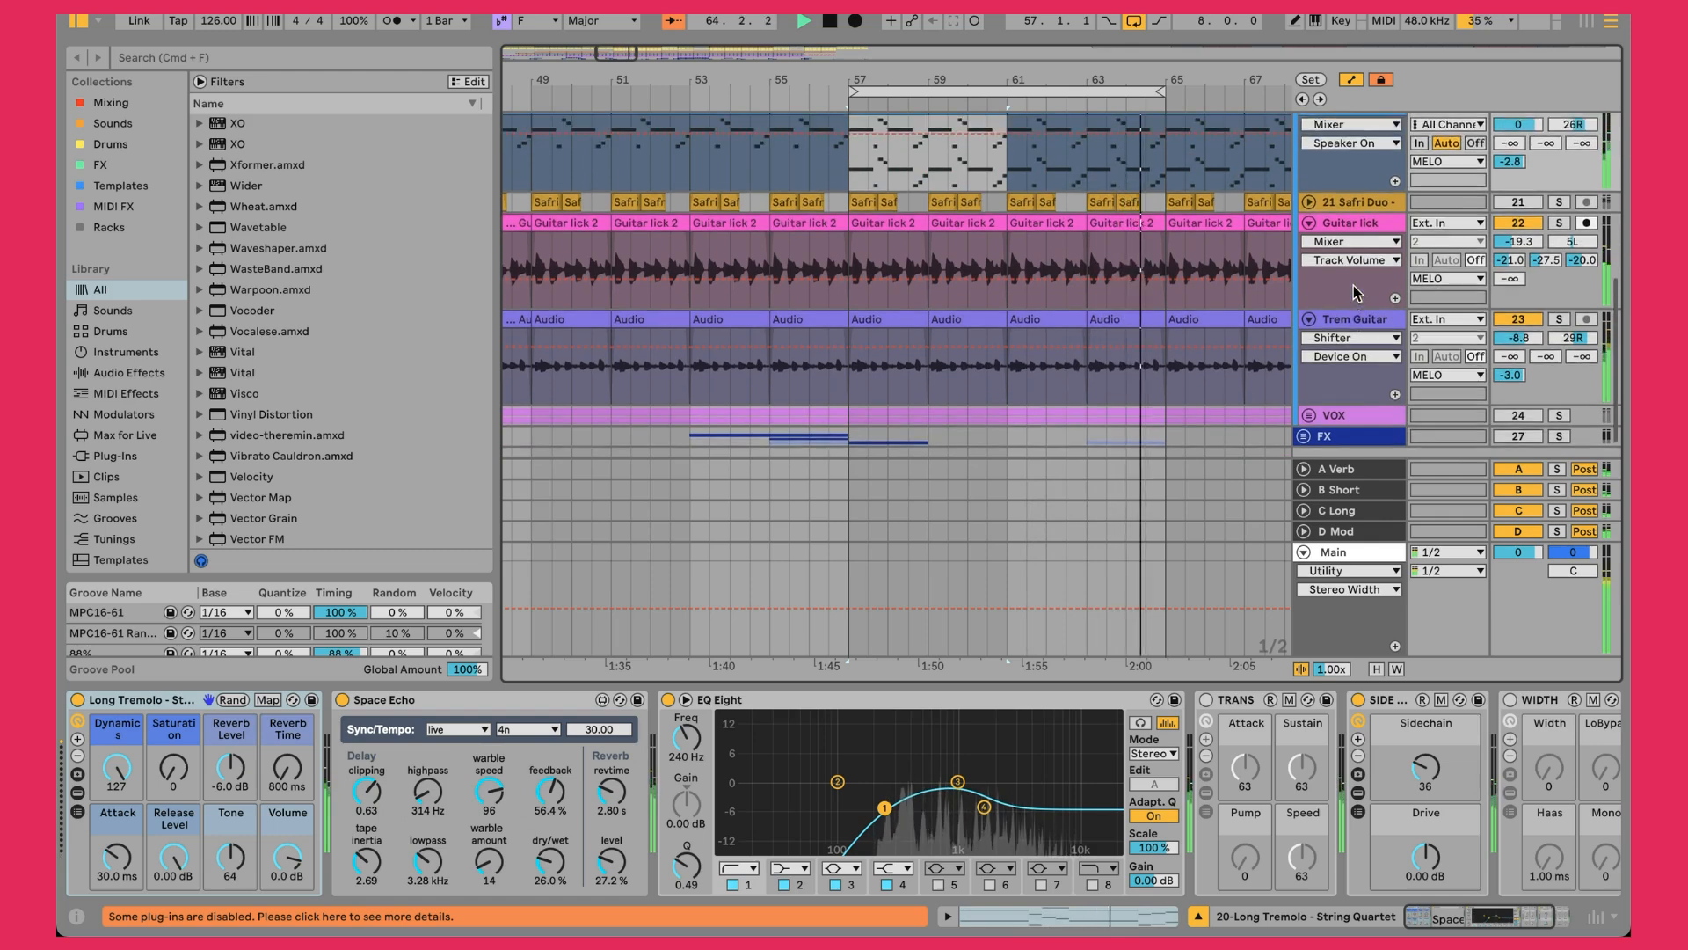
scroll(950, 189, "up", 2)
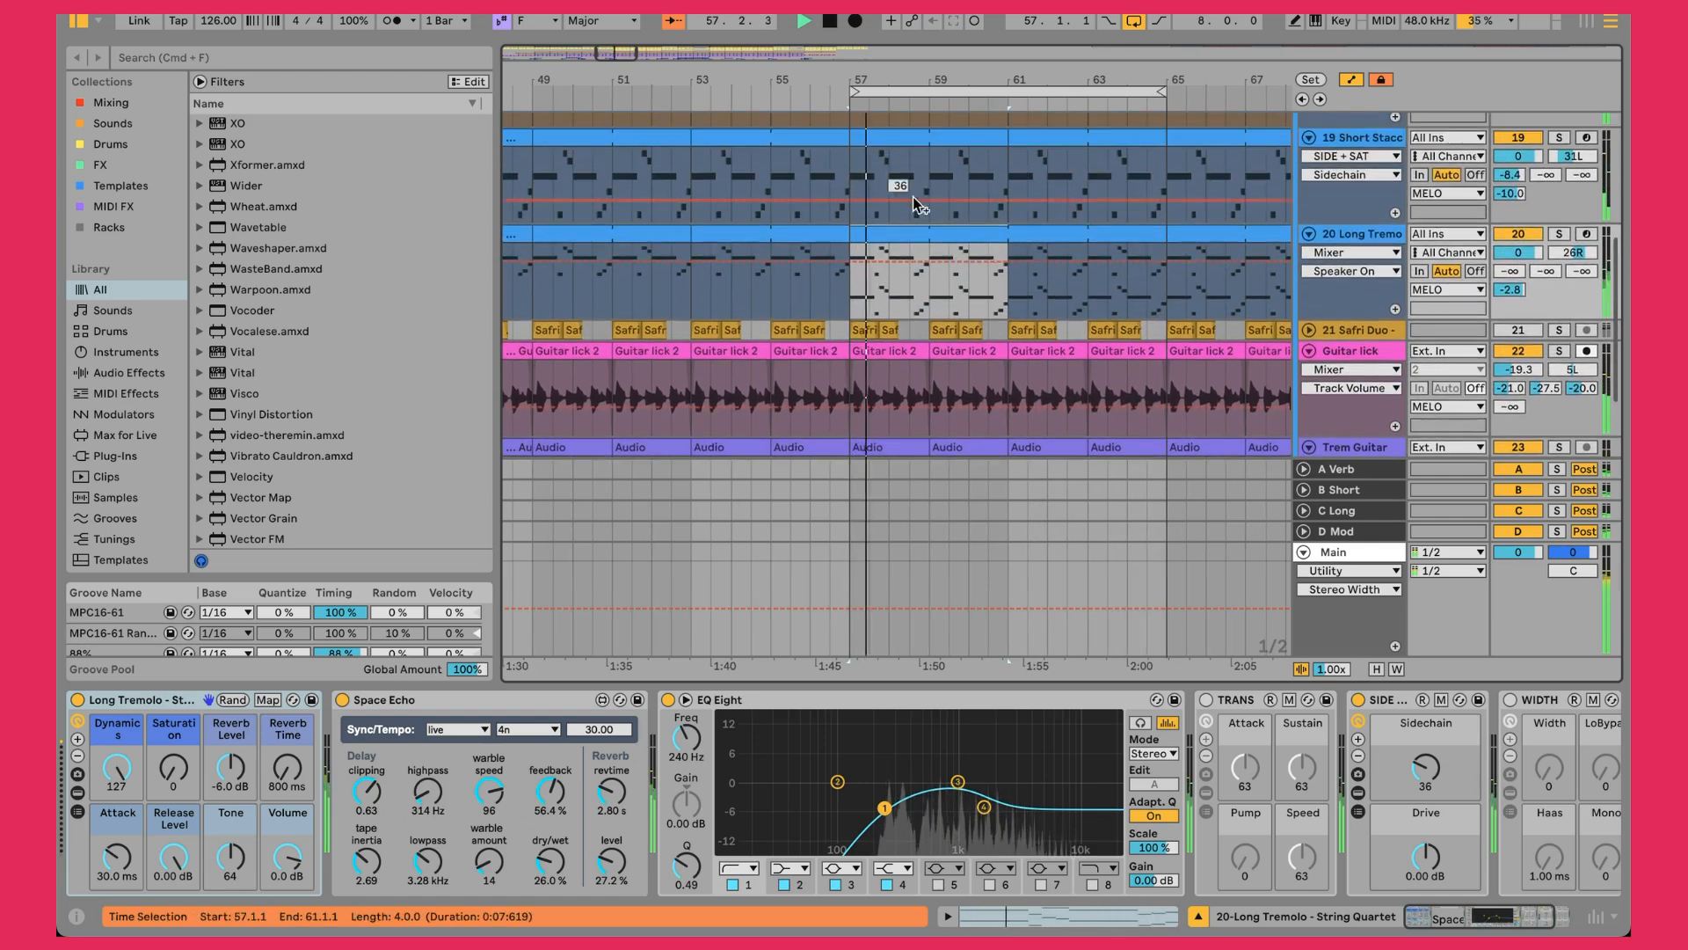
left_click(933, 229)
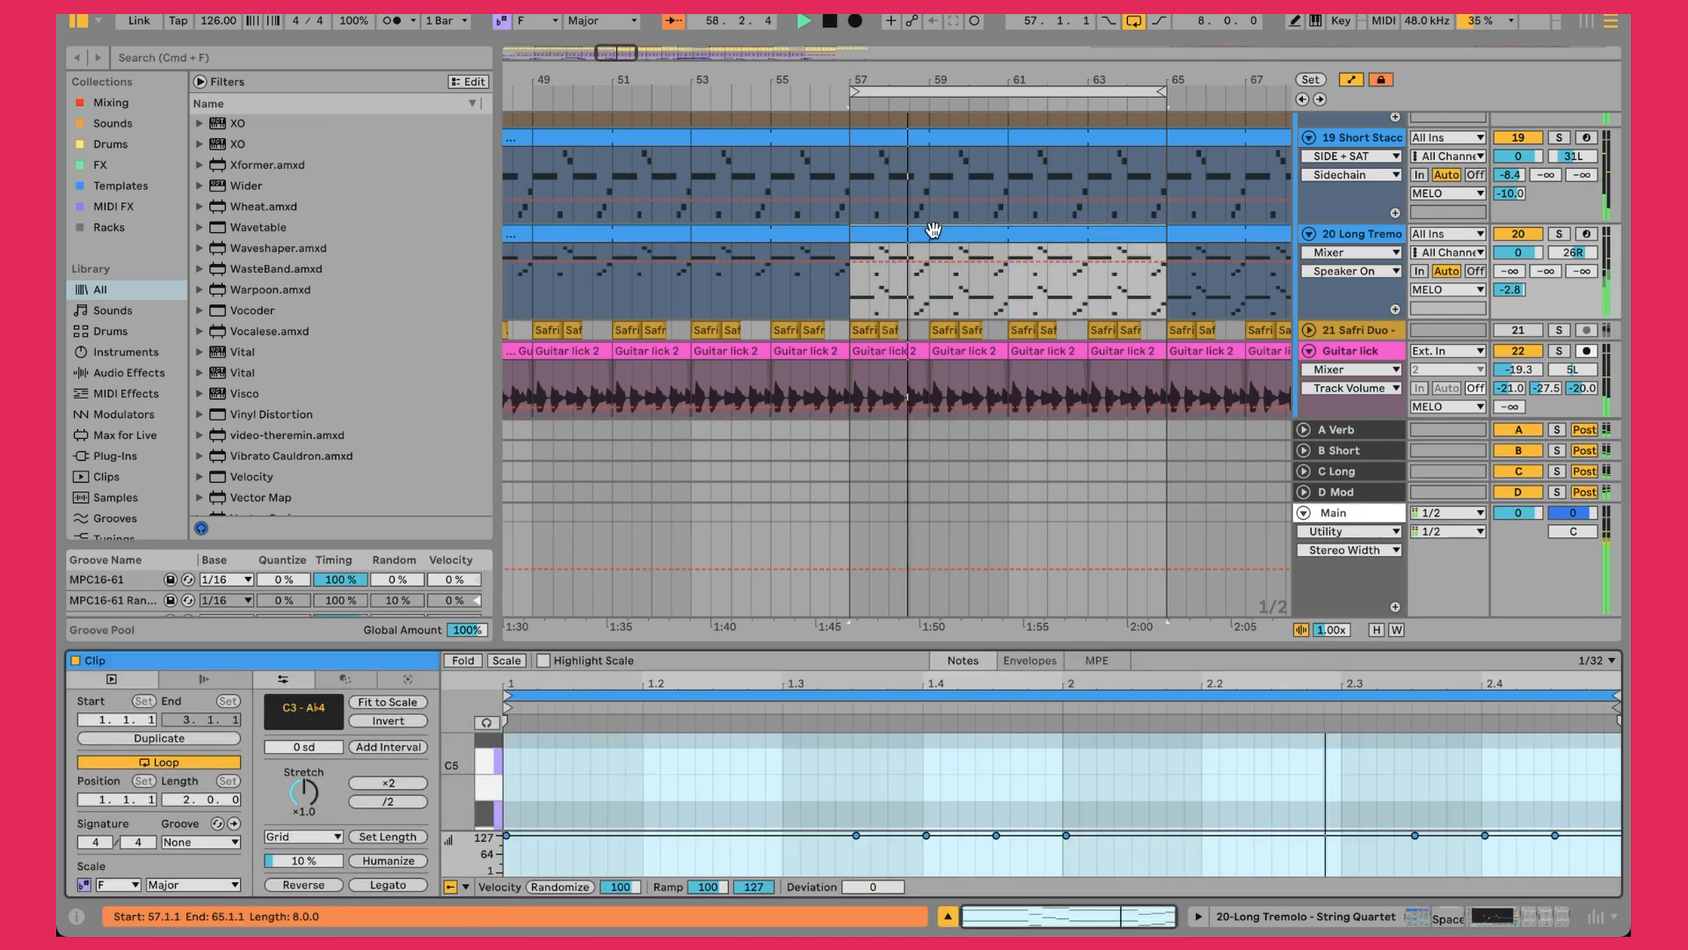
left_click_drag(928, 652, 915, 210)
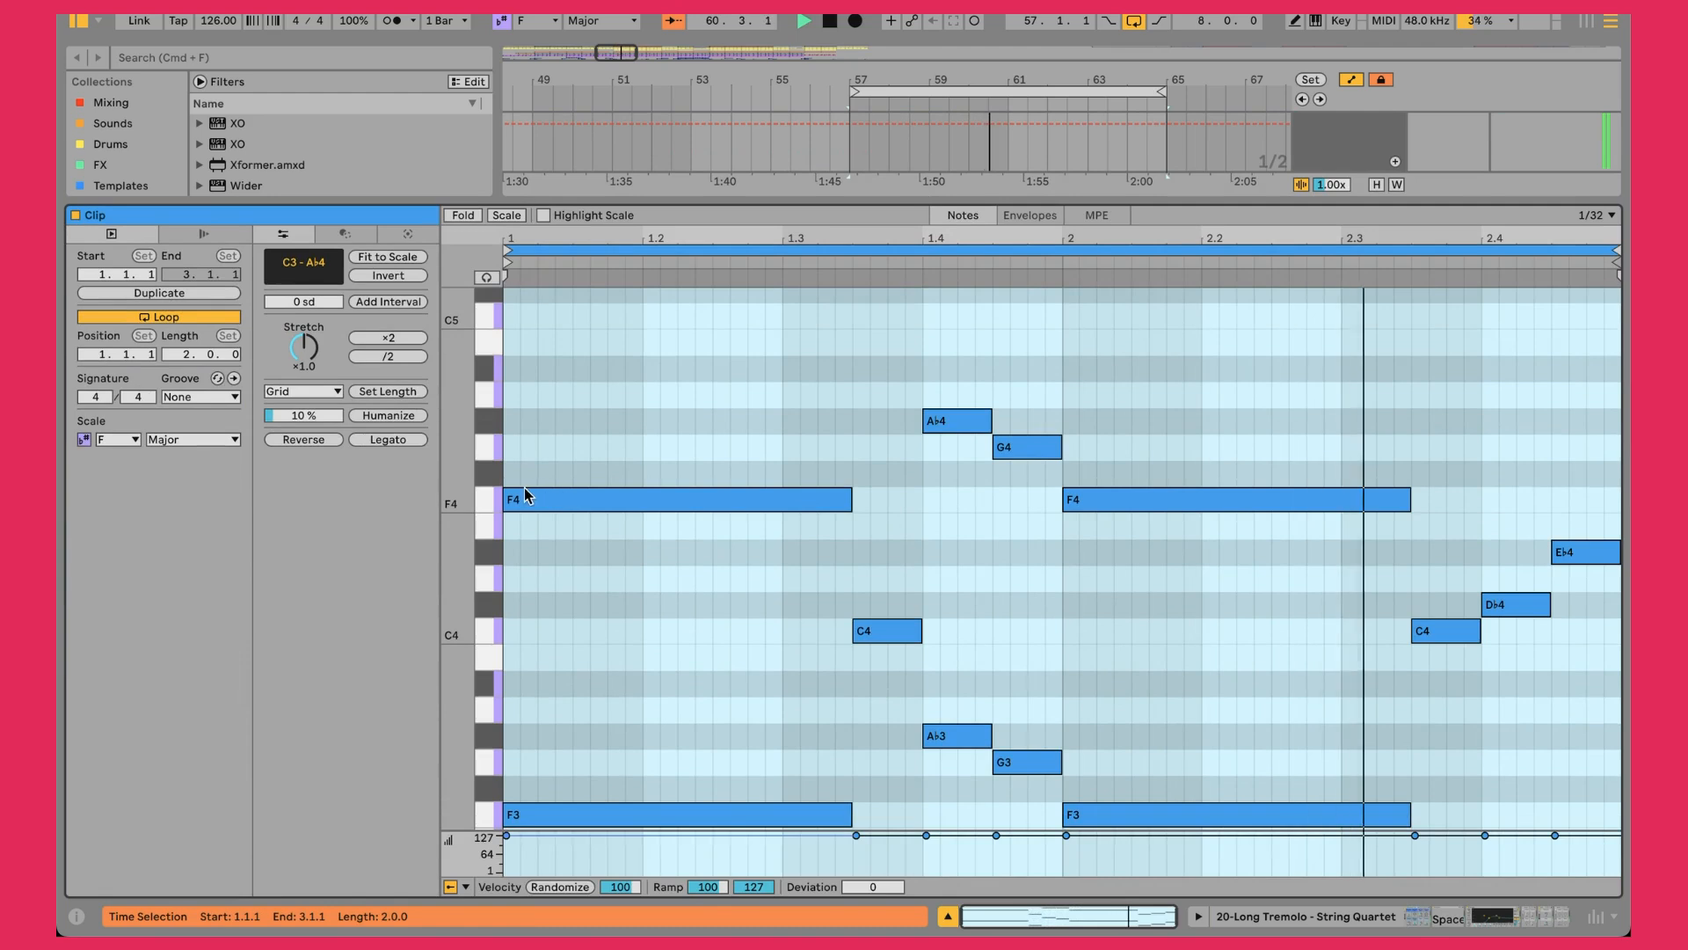
Try moving the Long Tremolo clip's upper-octave notes, C4 to A♭4, down in pitch, and undo the move
left_click(591, 397)
mouse_move(591, 398)
left_mouse_down()
mouse_move(1161, 572)
mouse_move(1614, 655)
left_mouse_up()
left_click_drag(809, 494, 801, 700)
key("super+z")
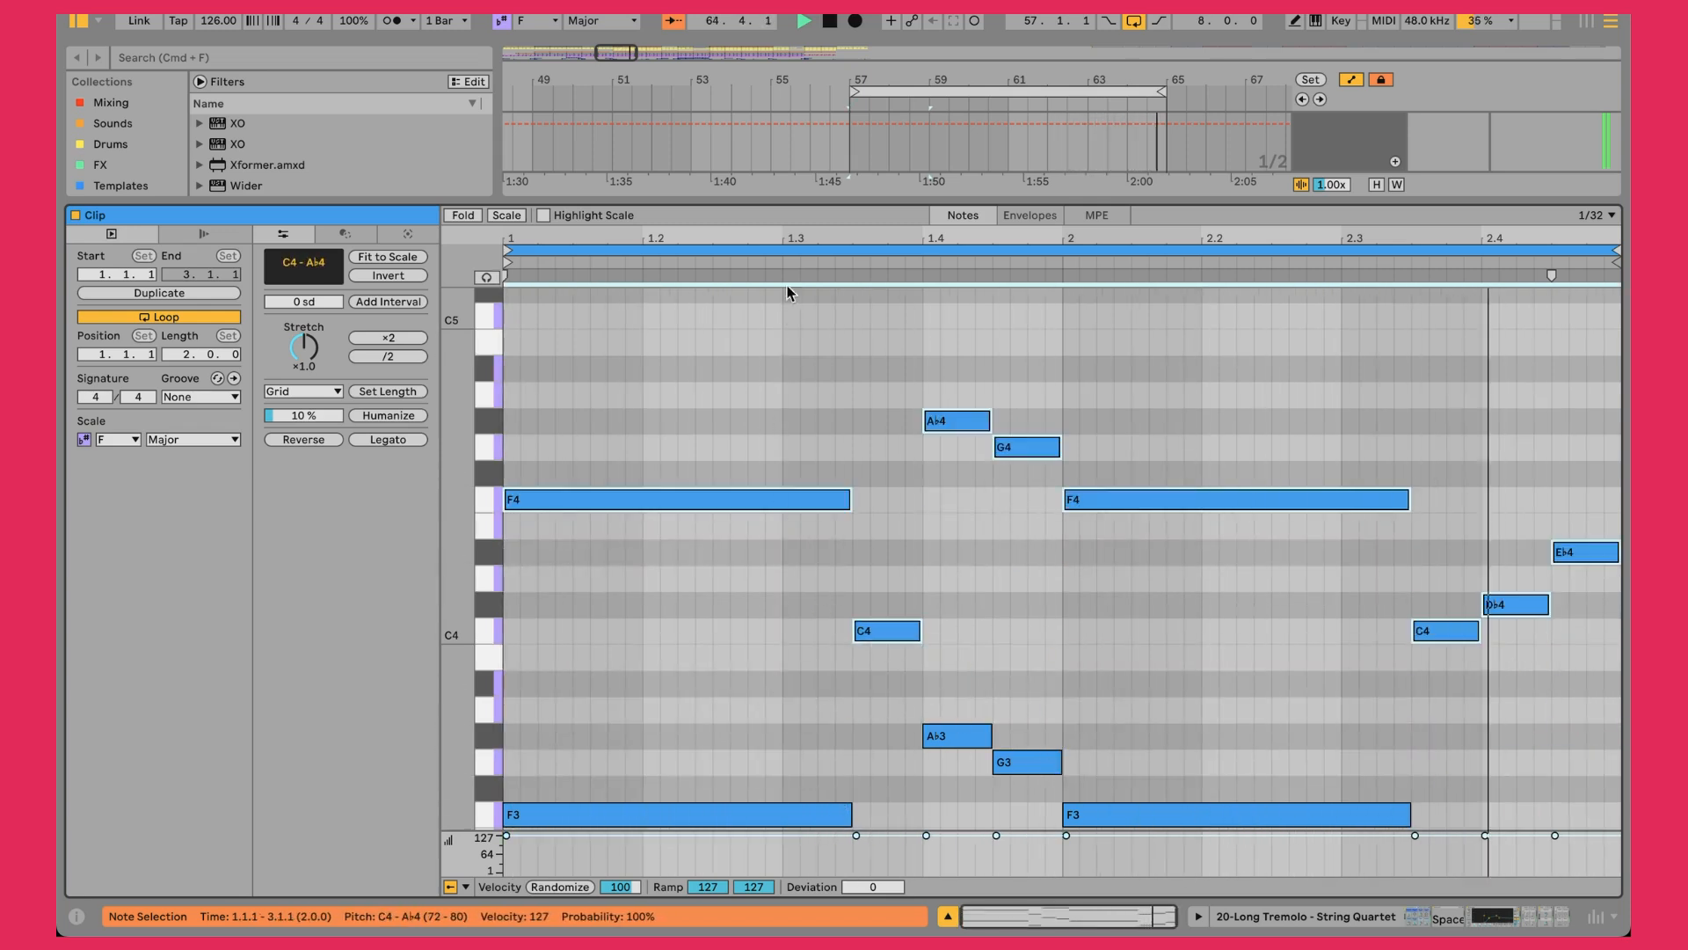
left_click_drag(762, 211, 773, 742)
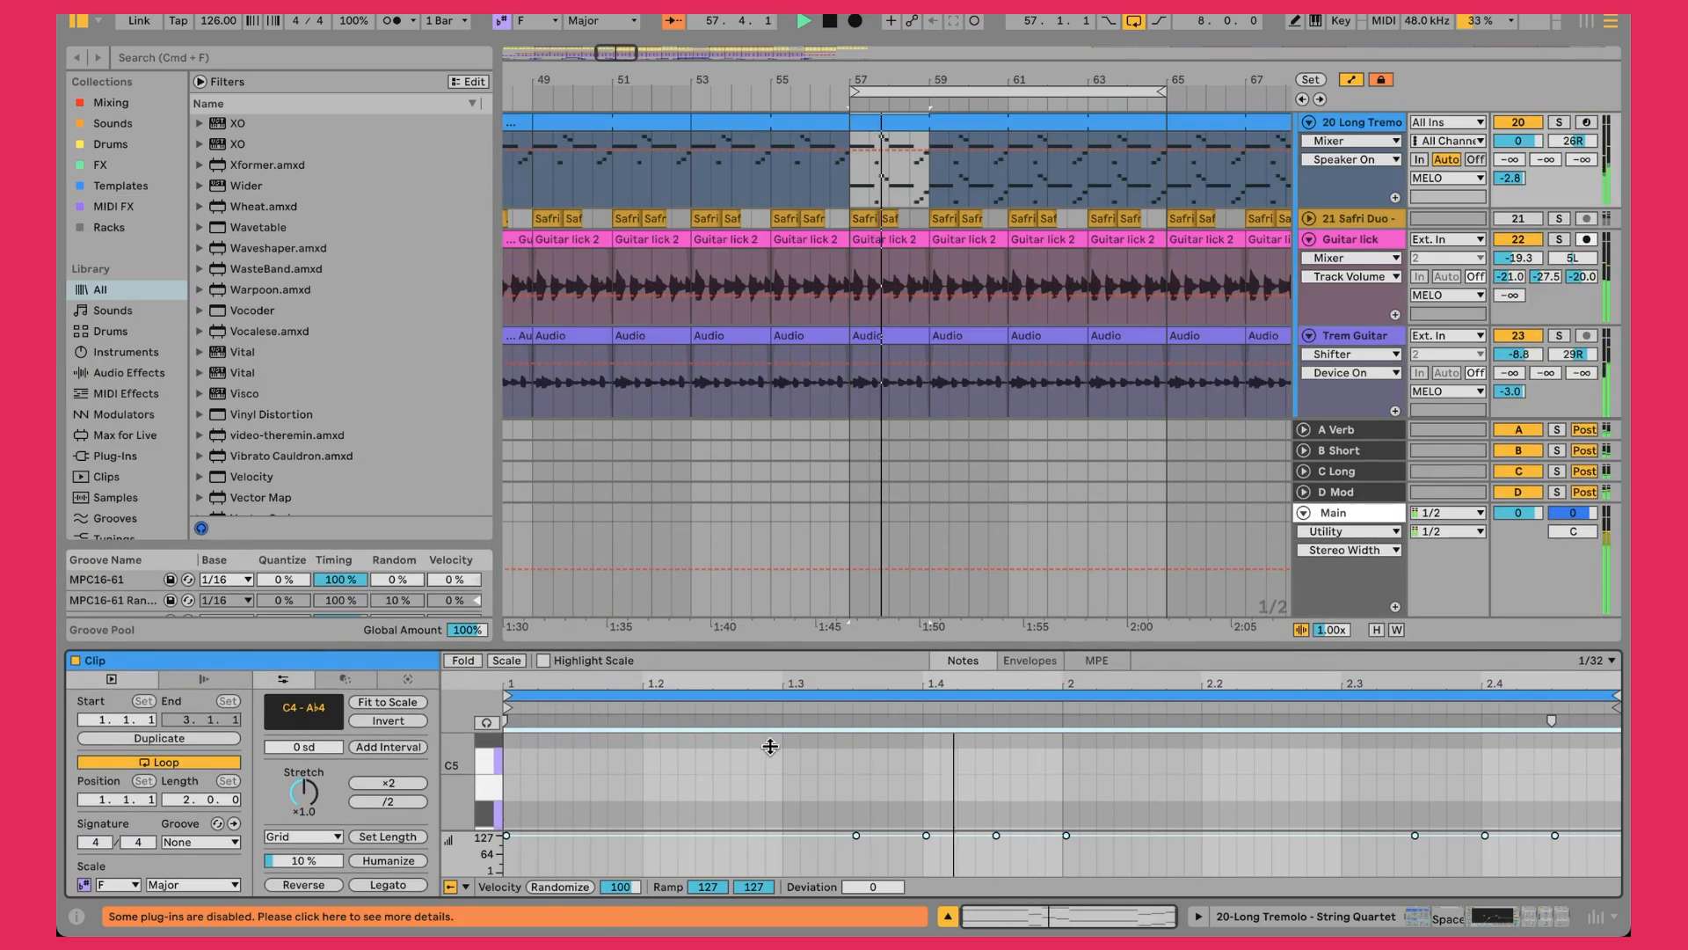
left_click(1354, 137)
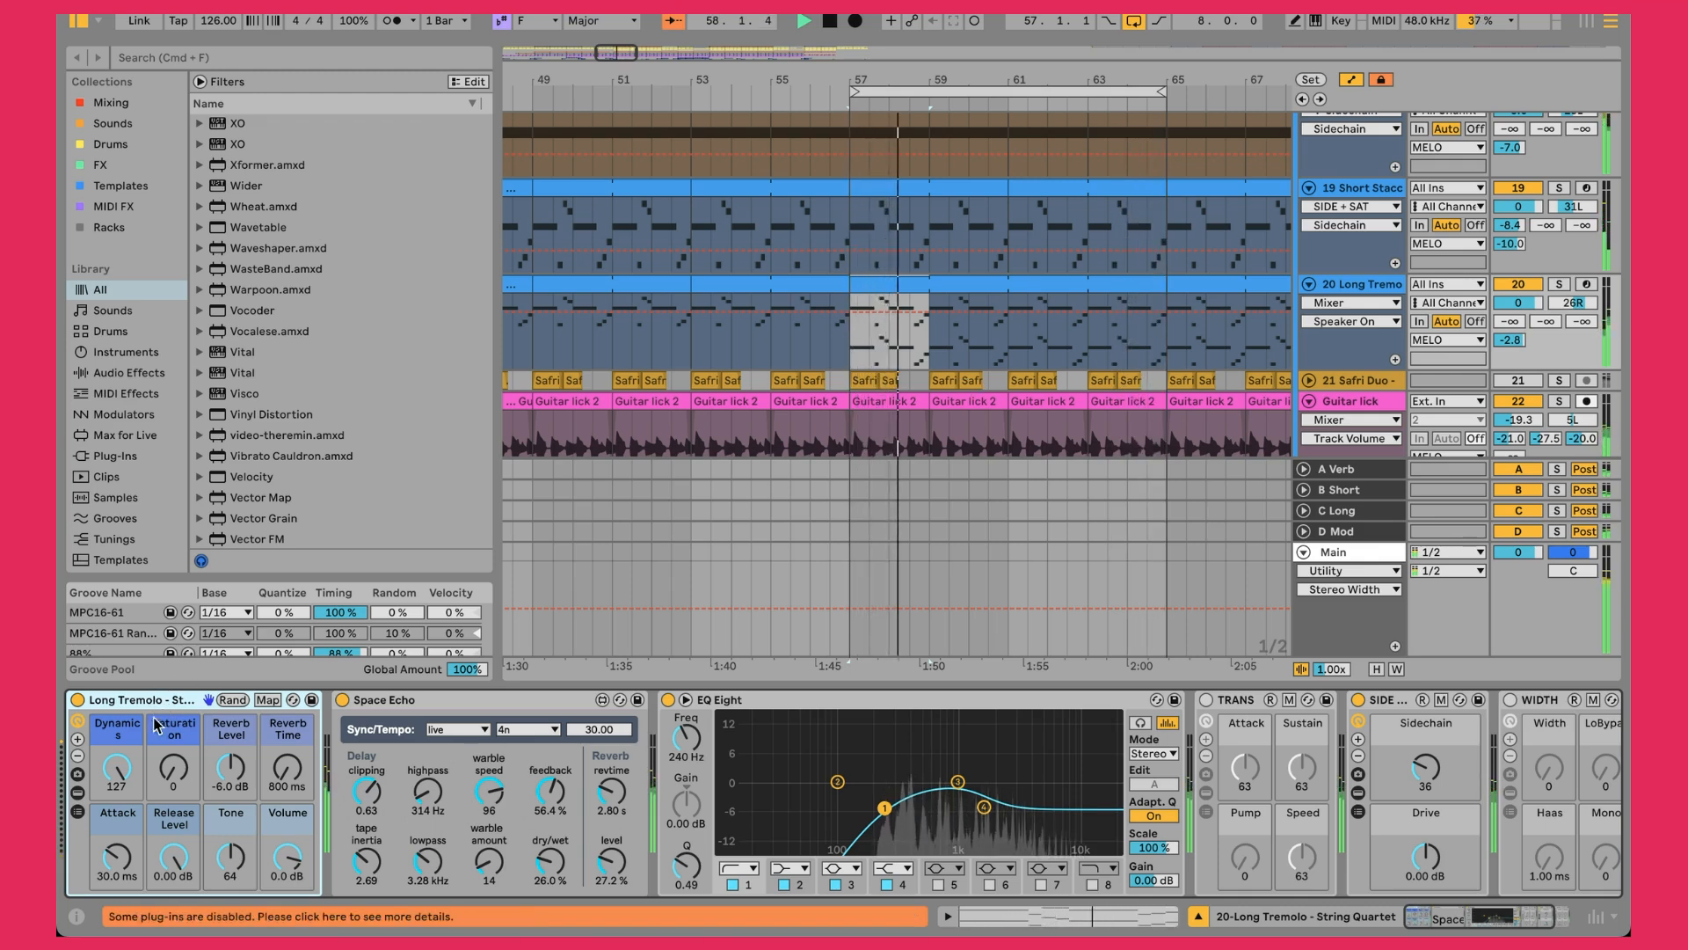
left_click(436, 700)
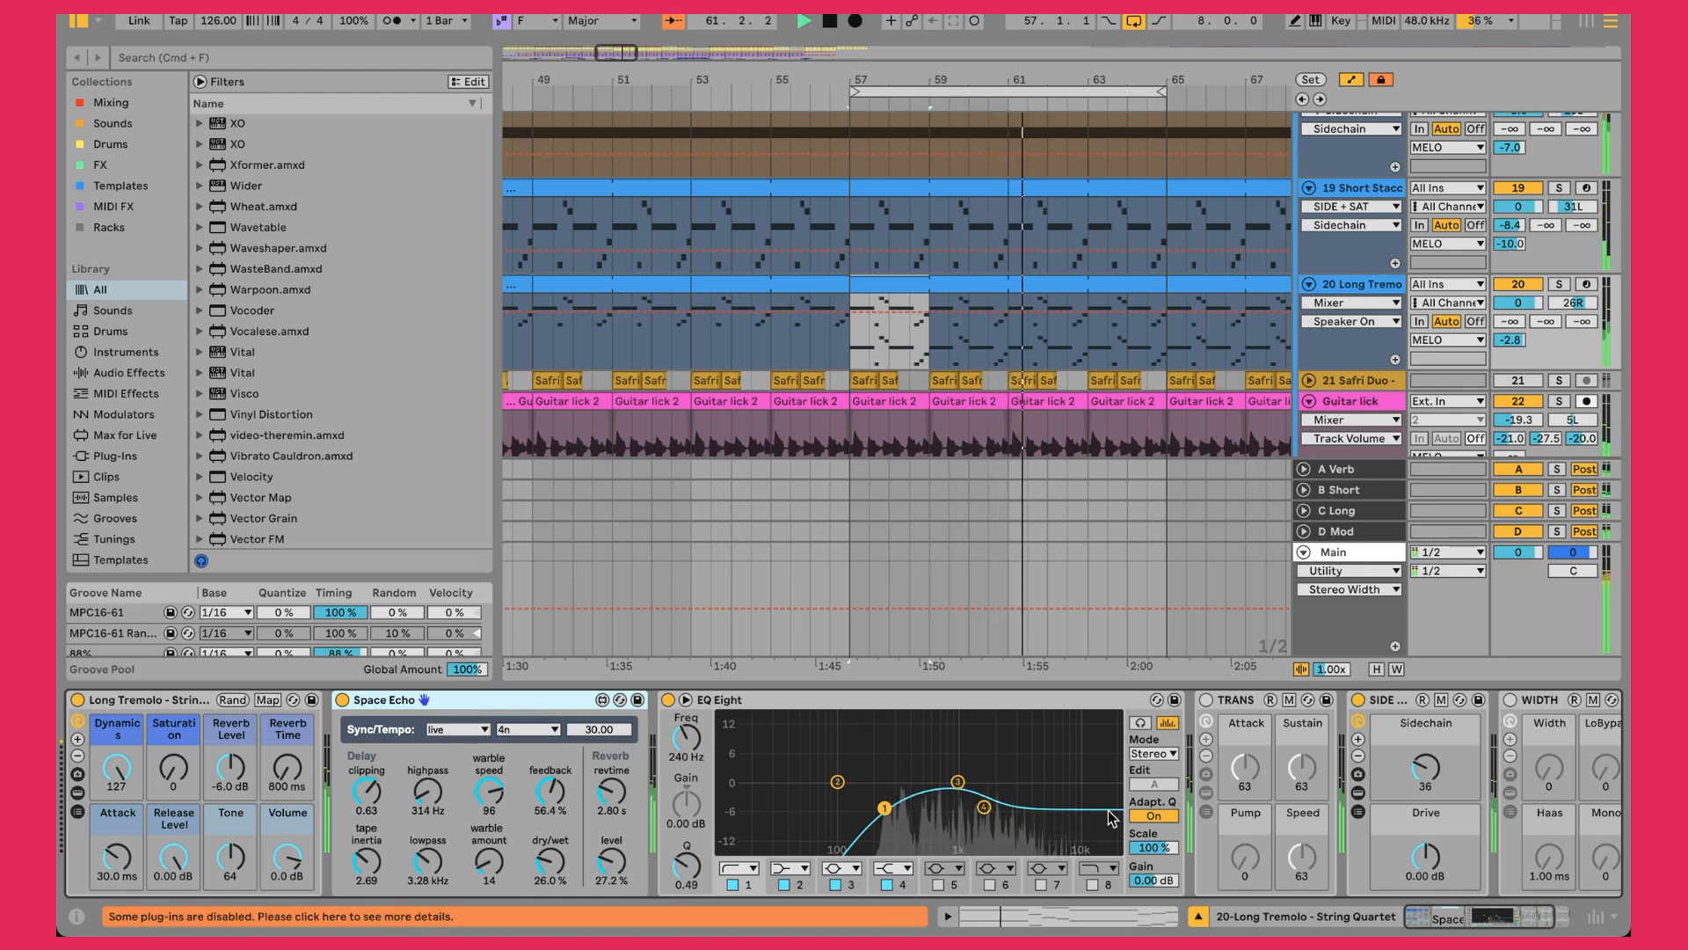
scroll(1336, 774, "right", 3)
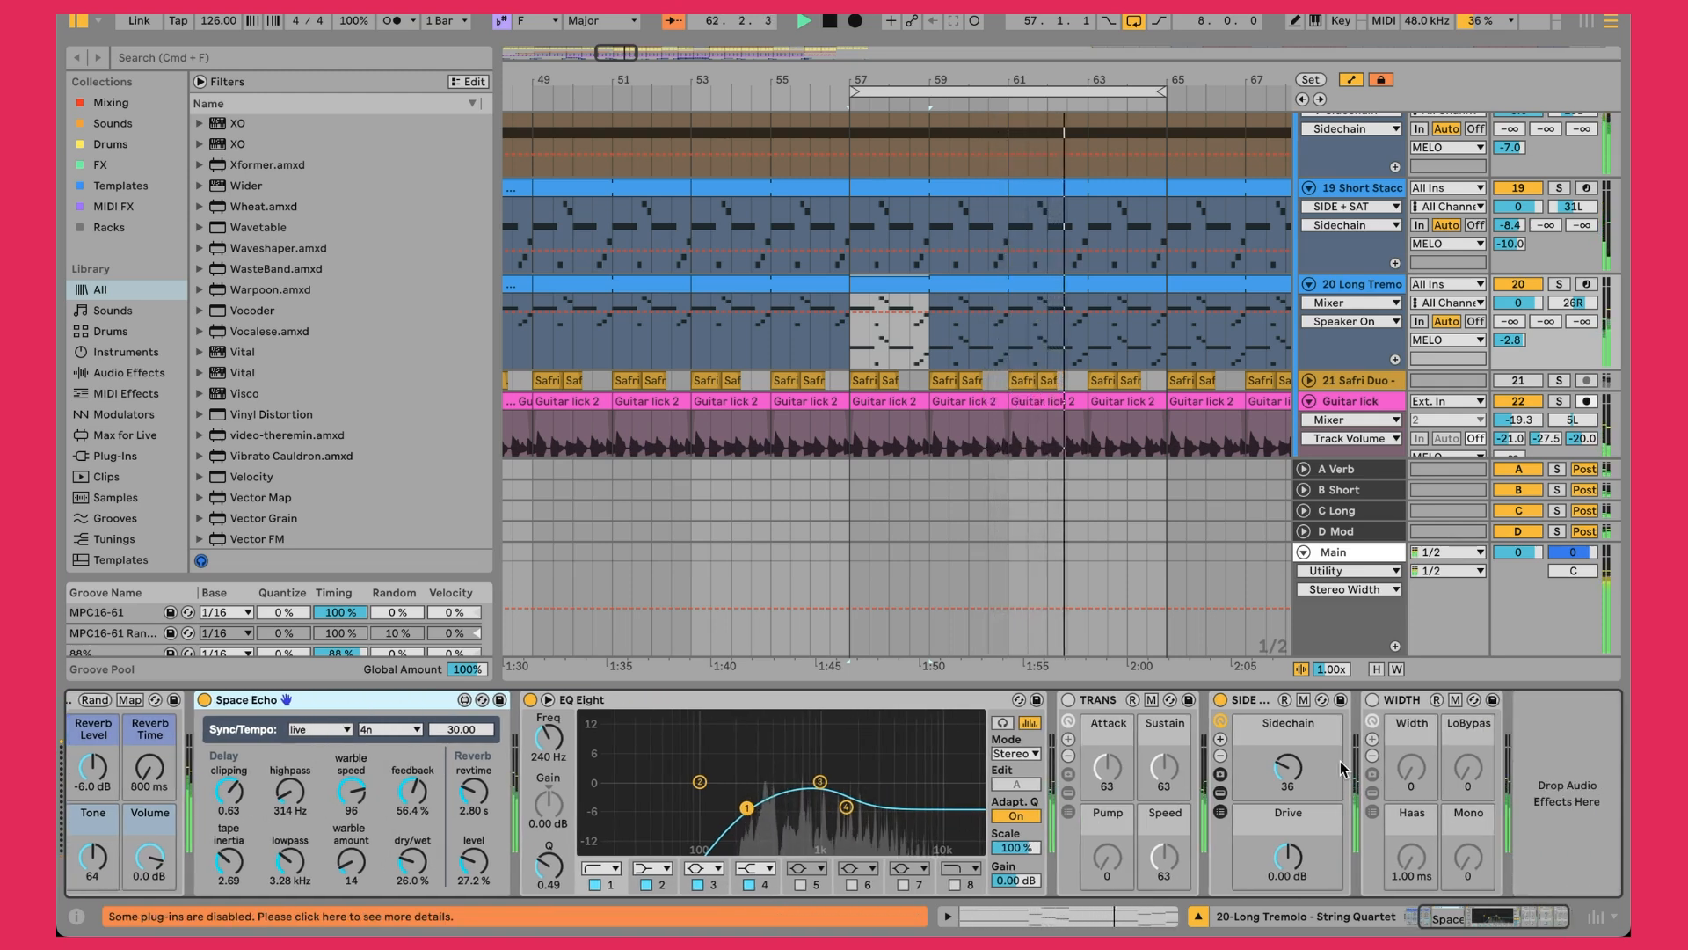
Activate and unfold the 21 Safri Duo track, audition it in solo, and release the solo
scroll(1432, 361, "down", 2)
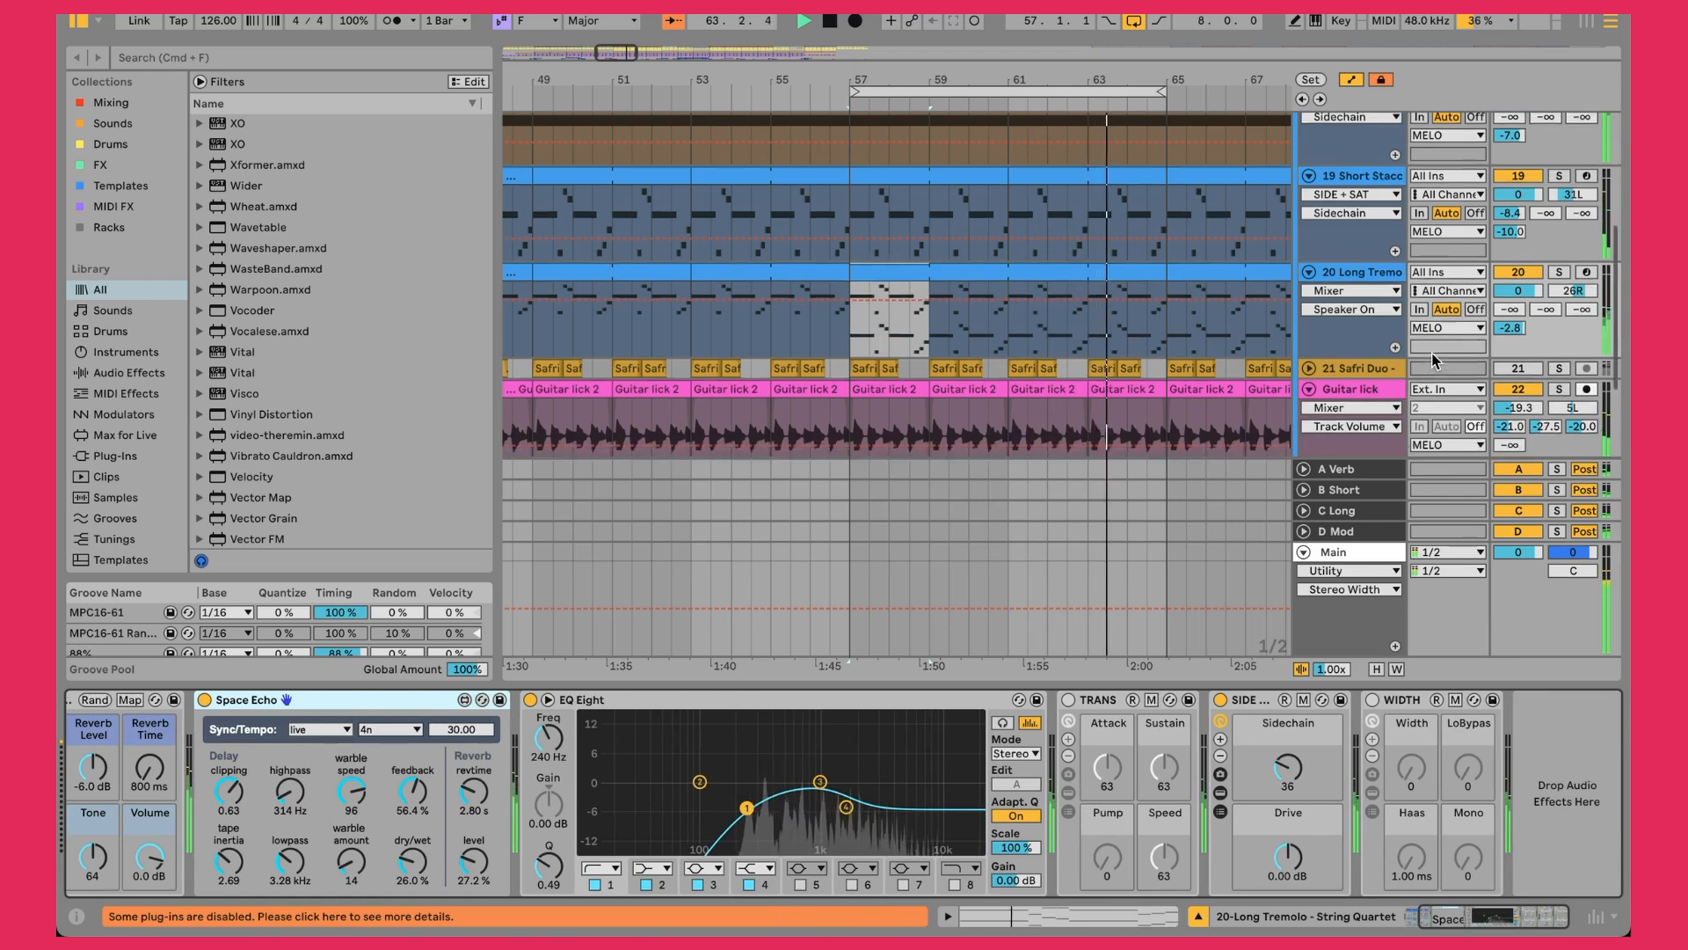
left_click(1514, 350)
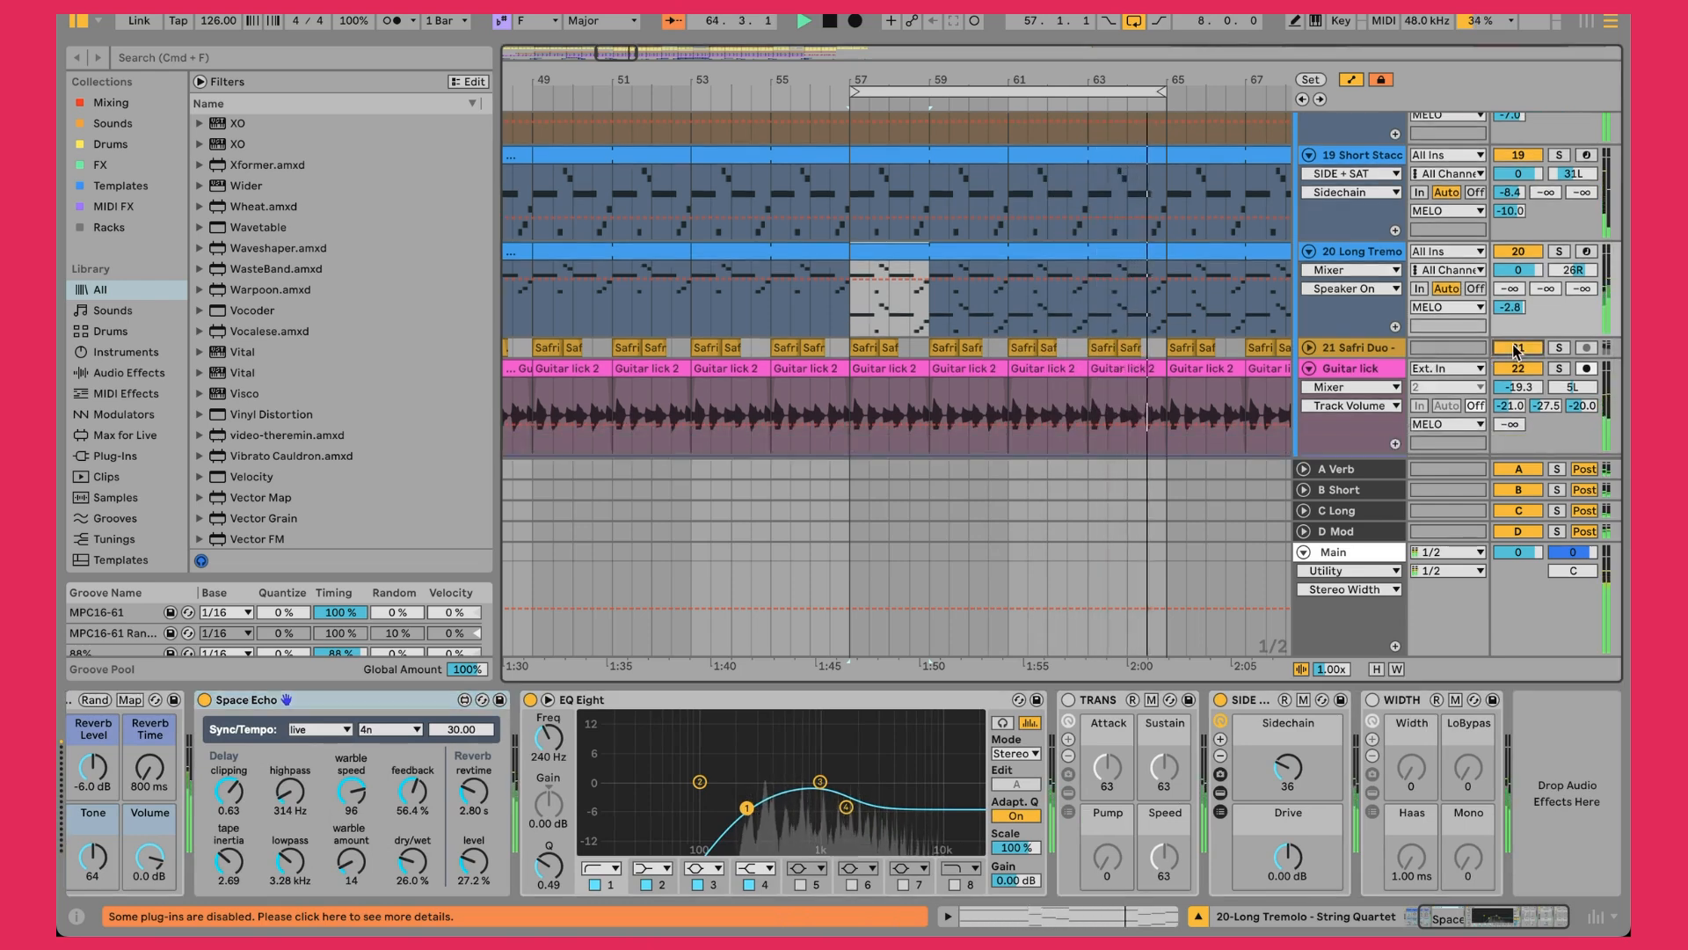
left_click(1310, 349)
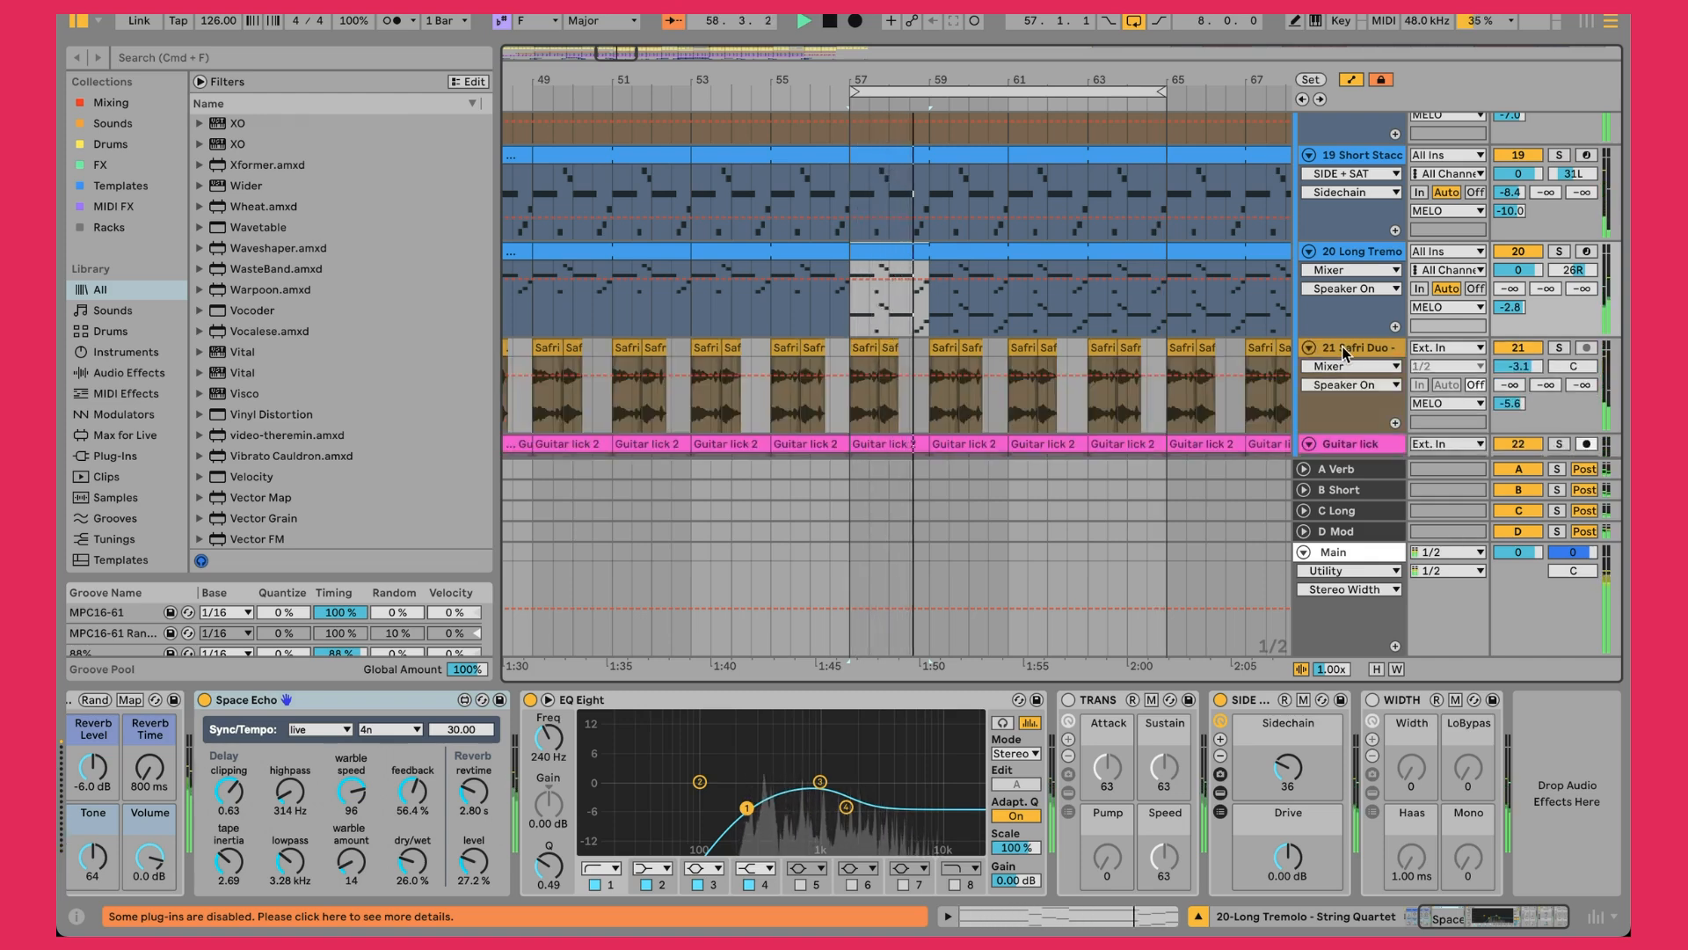
left_click(1561, 348)
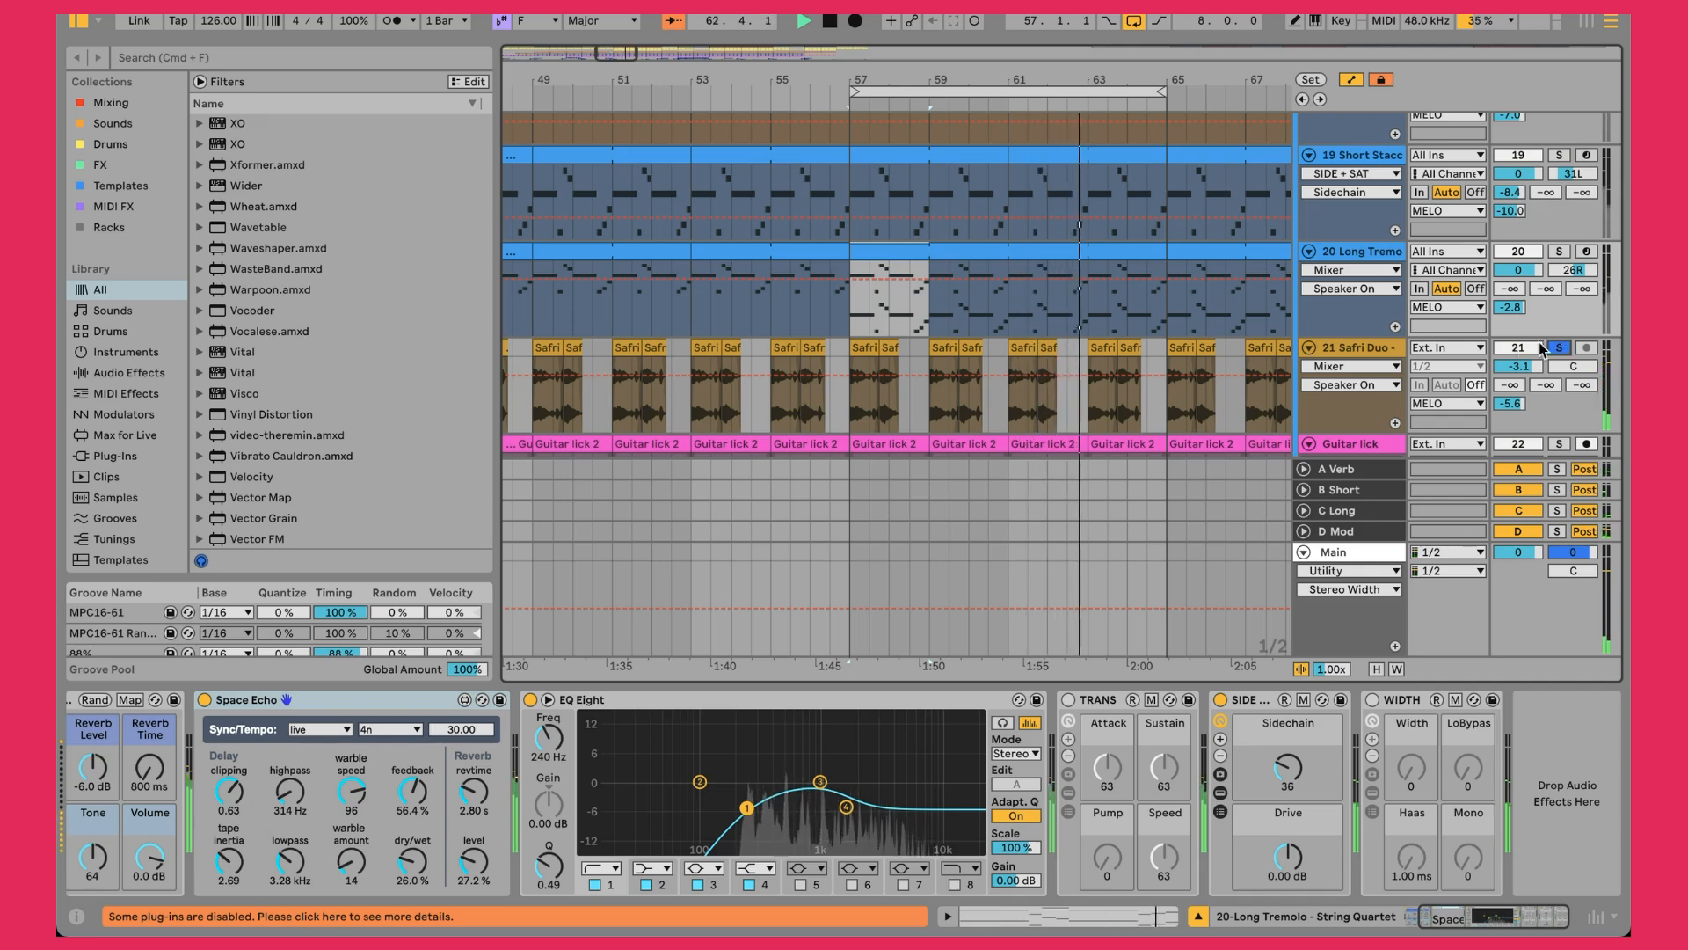
left_click_drag(1061, 75, 1060, 37)
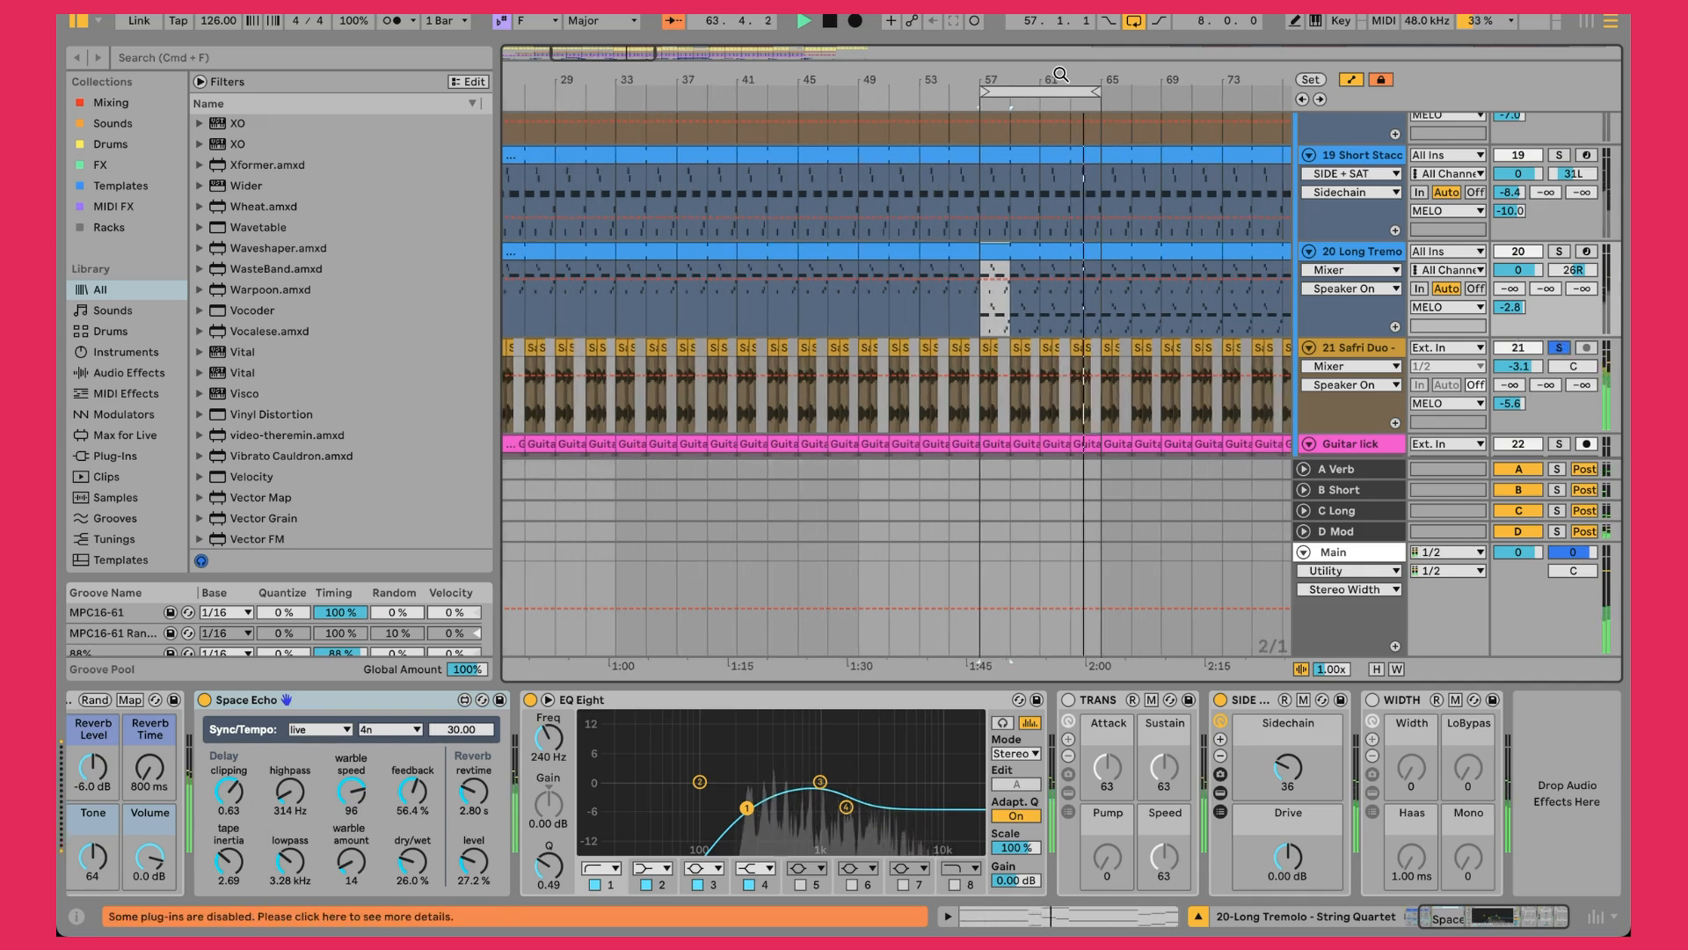
left_click(1559, 348)
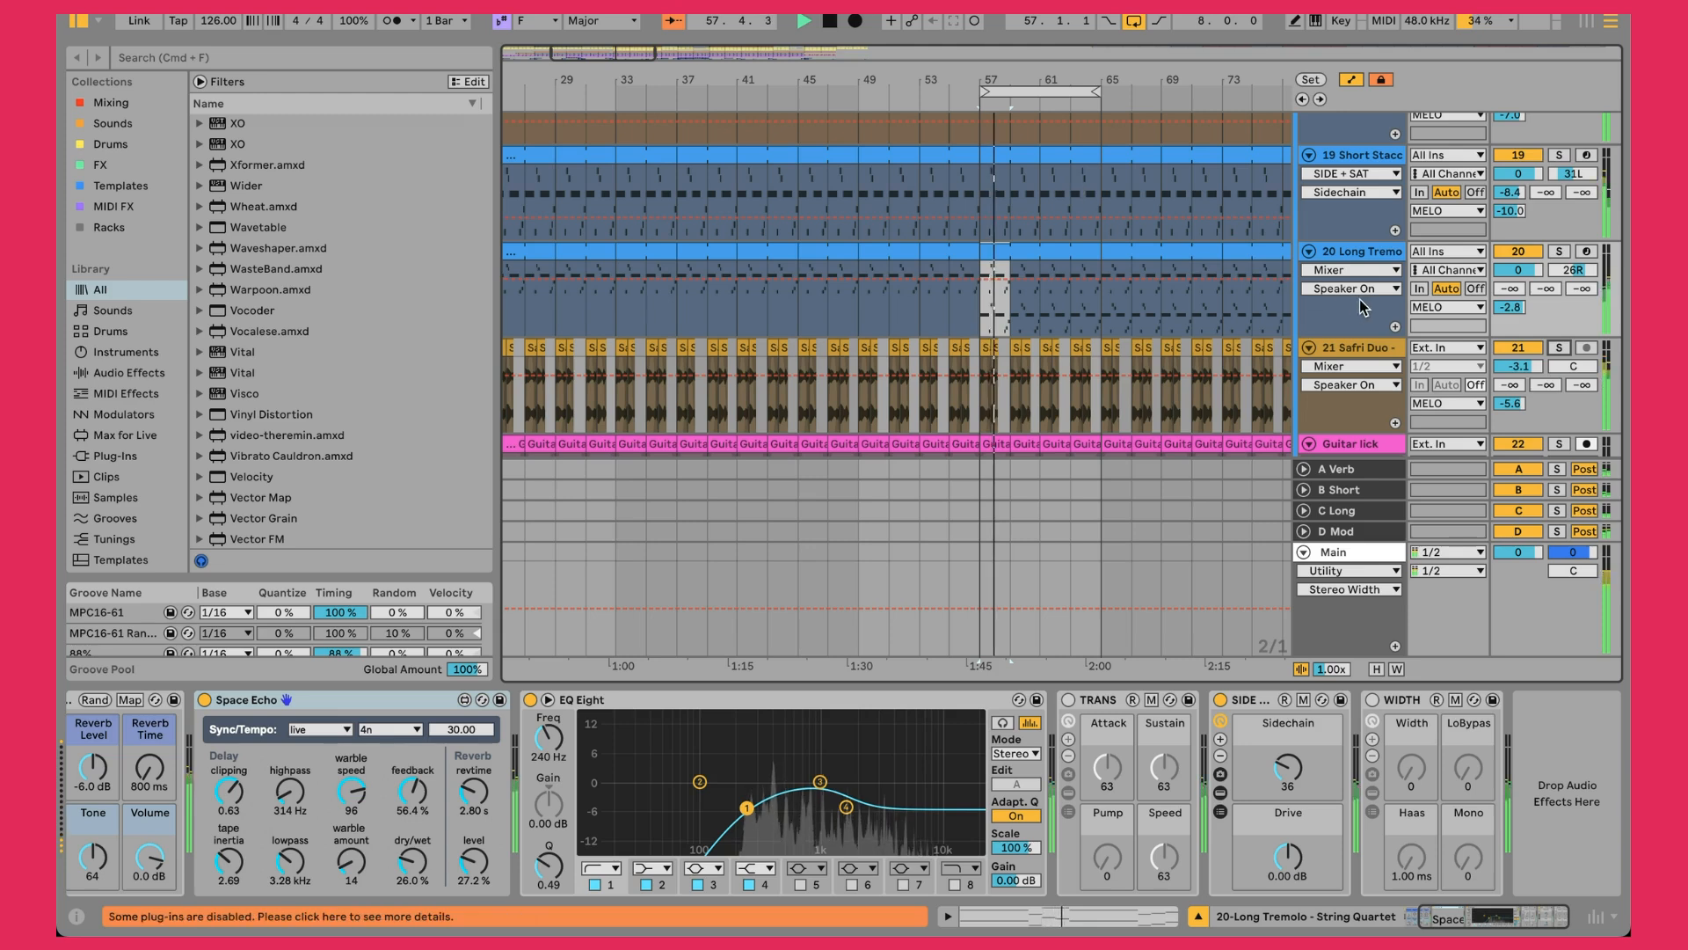
Show Safri Duo's track volume automation and examine how its vocal chops are arranged around bars 57 to 65
left_click(1518, 364)
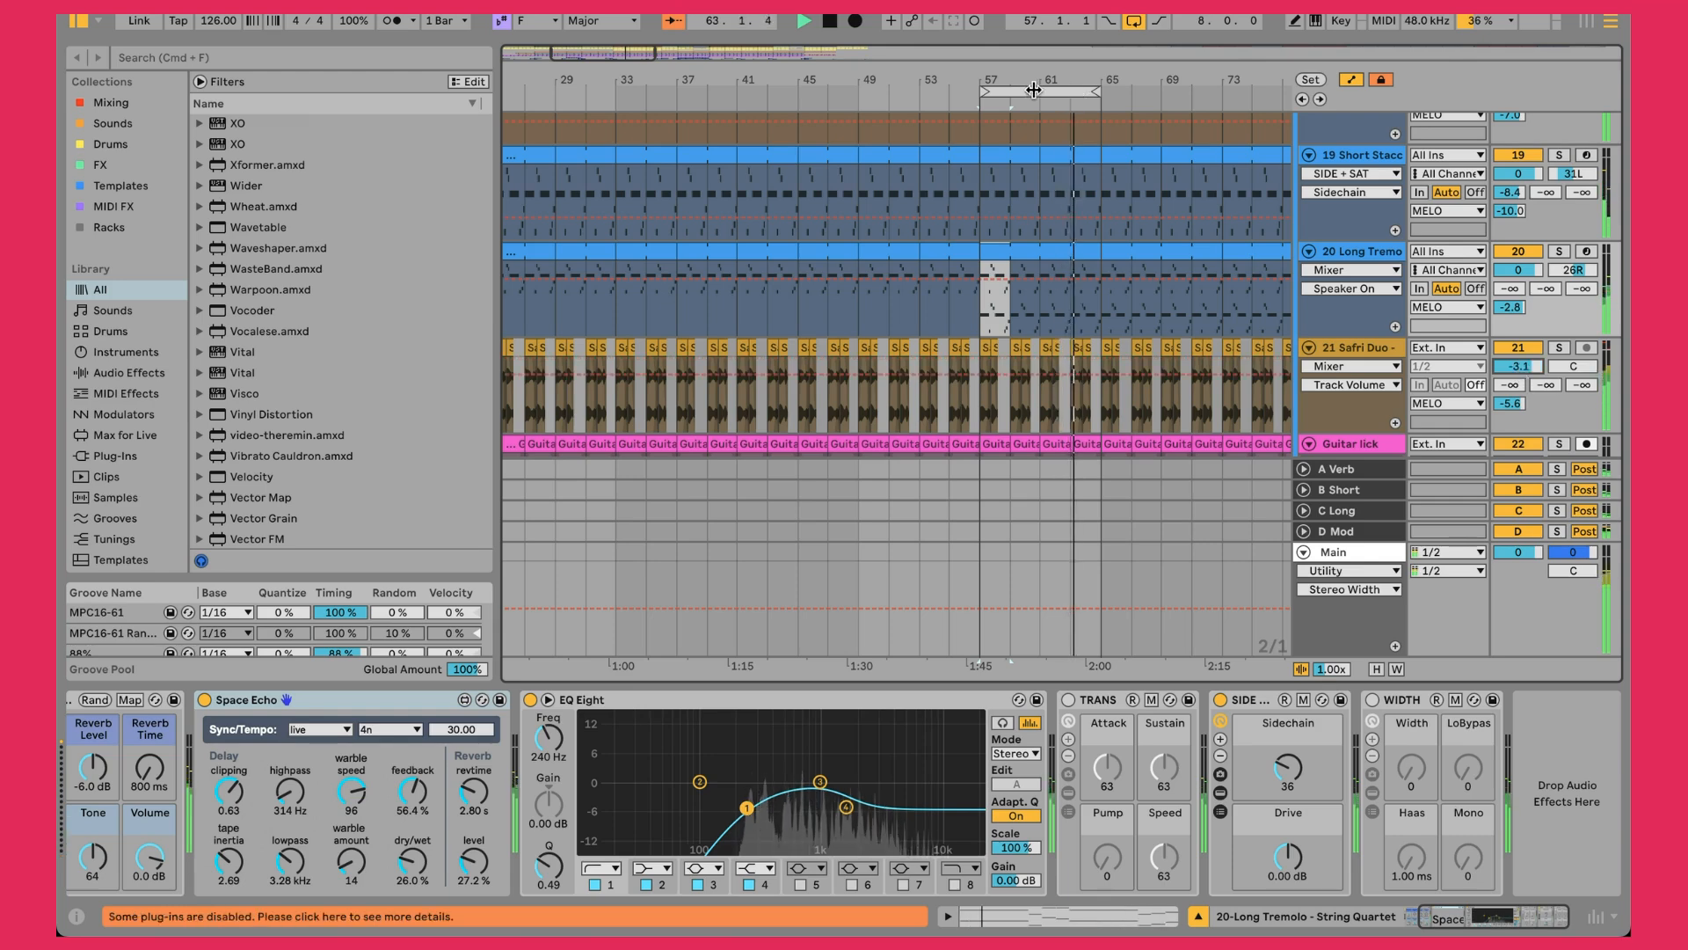
left_click_drag(1040, 79, 666, 31)
scroll(678, 294, "up", 8)
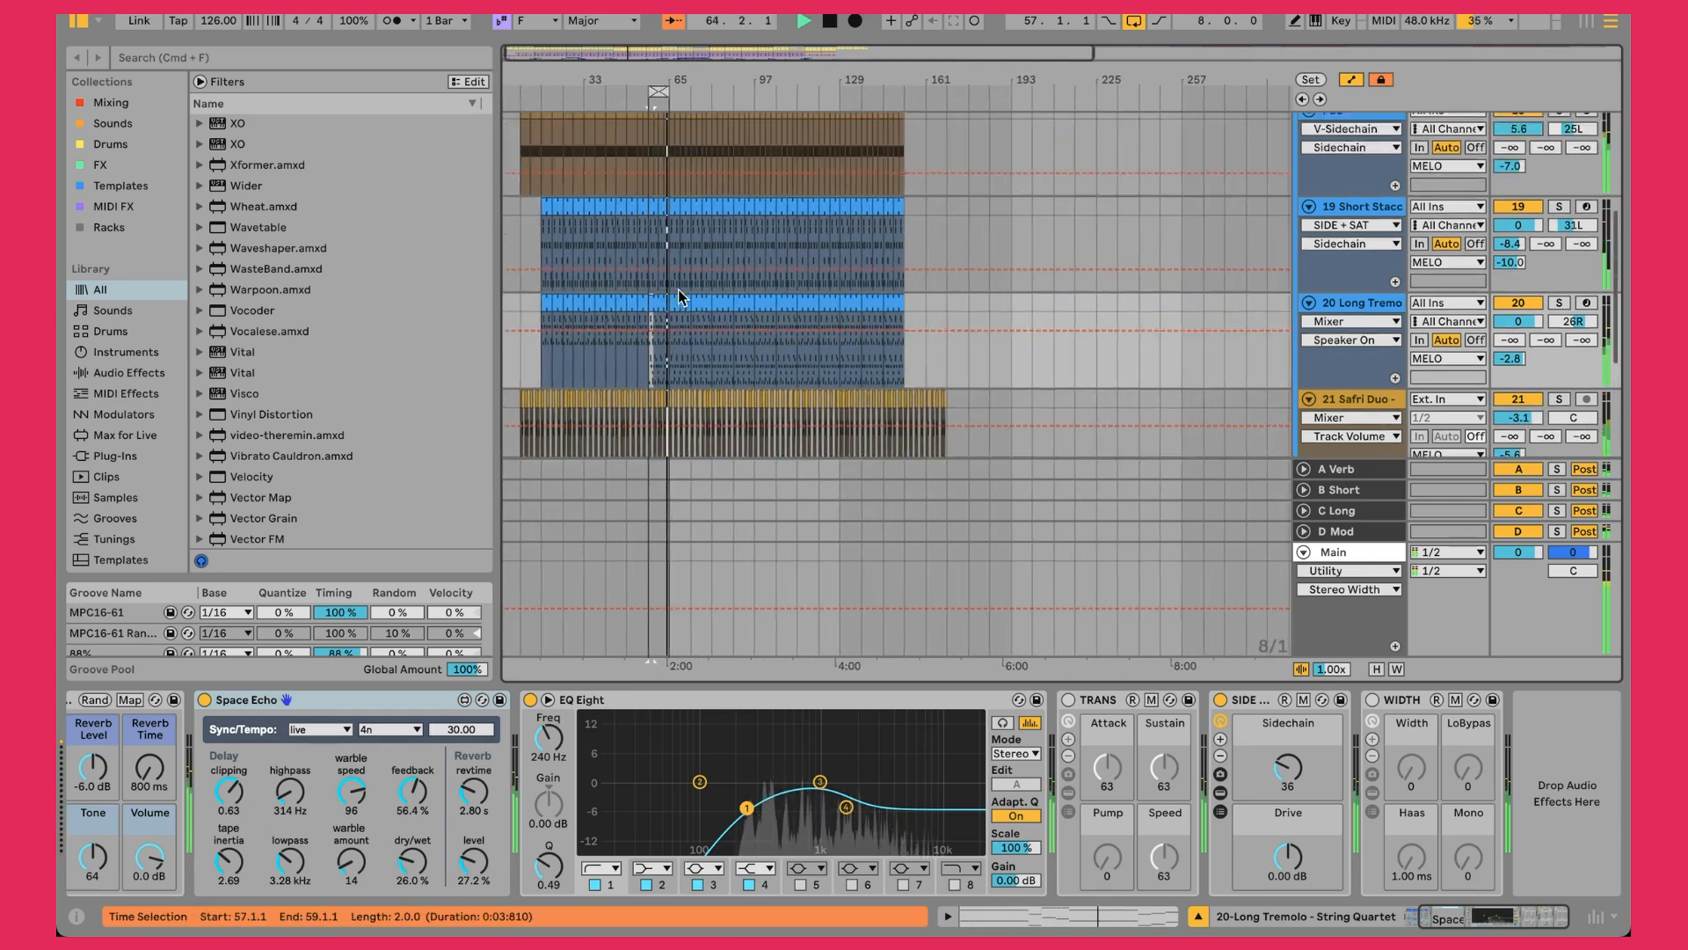
left_click_drag(648, 81, 701, 150)
scroll(702, 150, "down", 8)
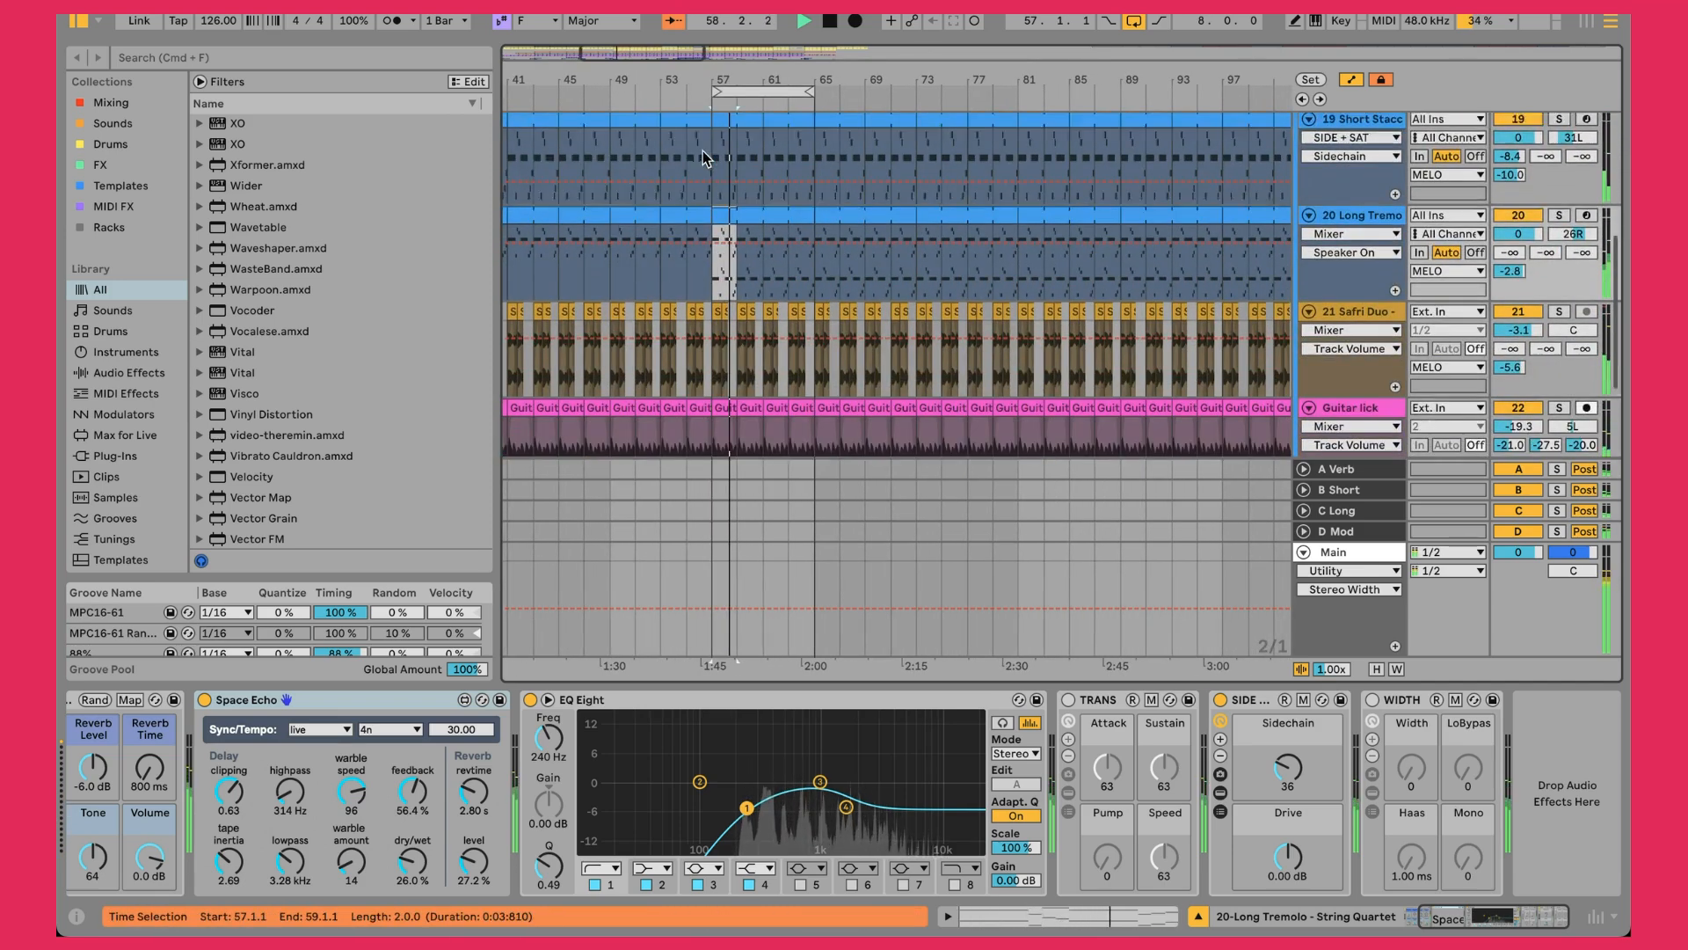
scroll(703, 158, "down", 2)
left_click_drag(742, 76, 749, 235)
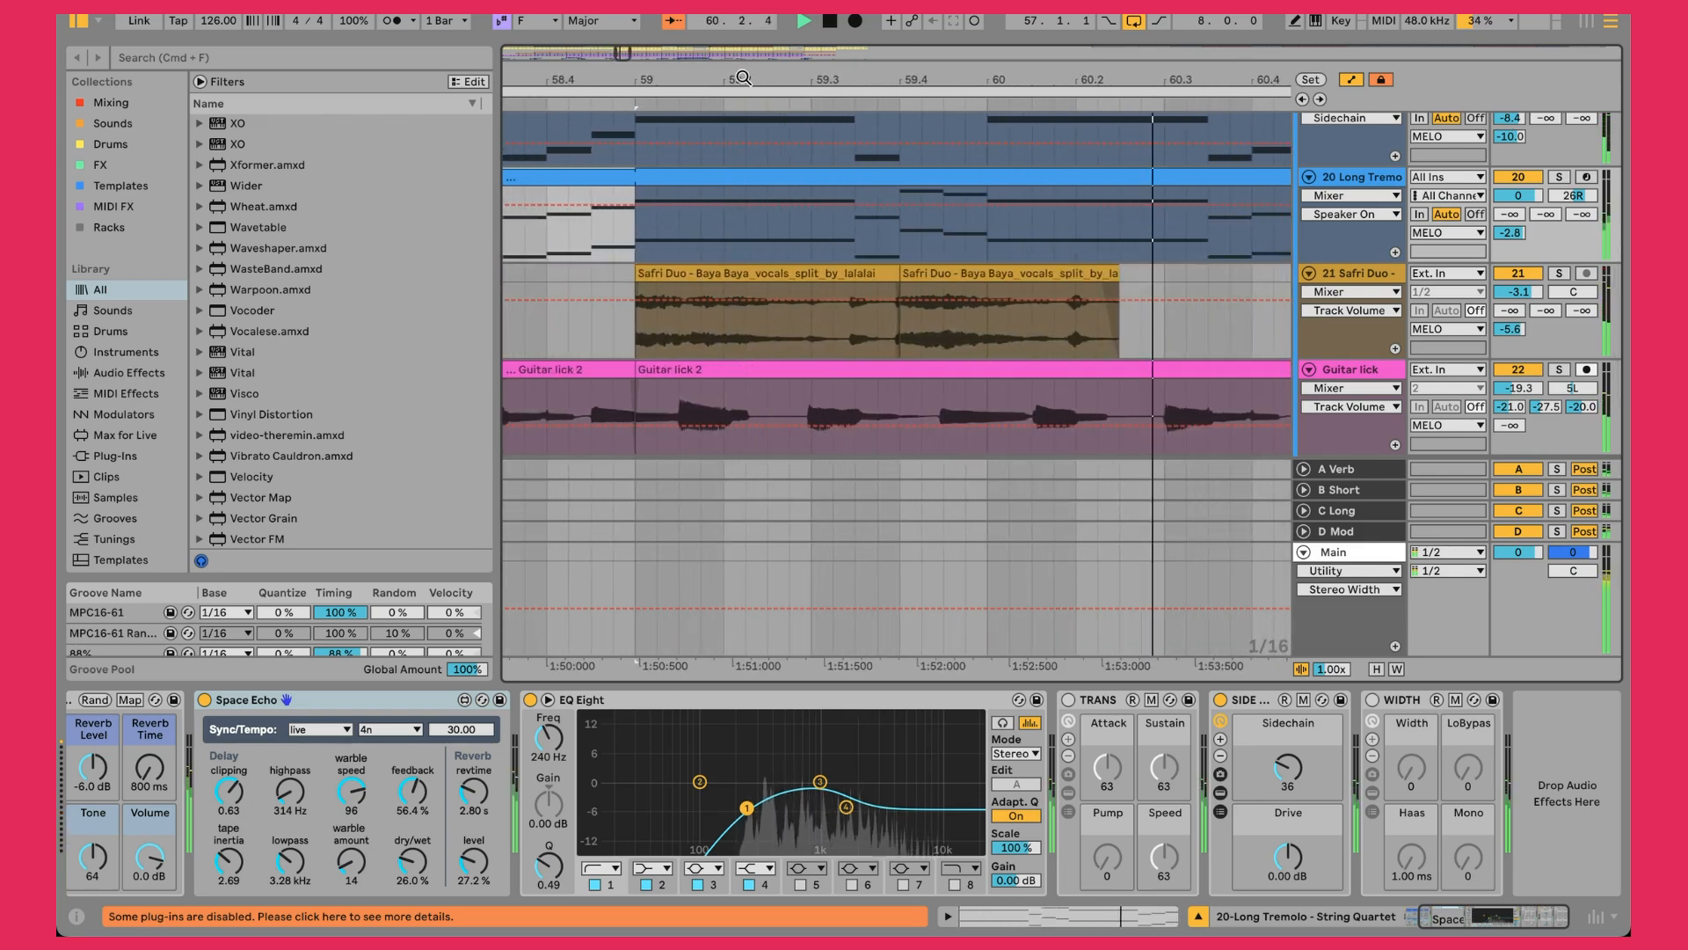
left_click_drag(846, 80, 845, 9)
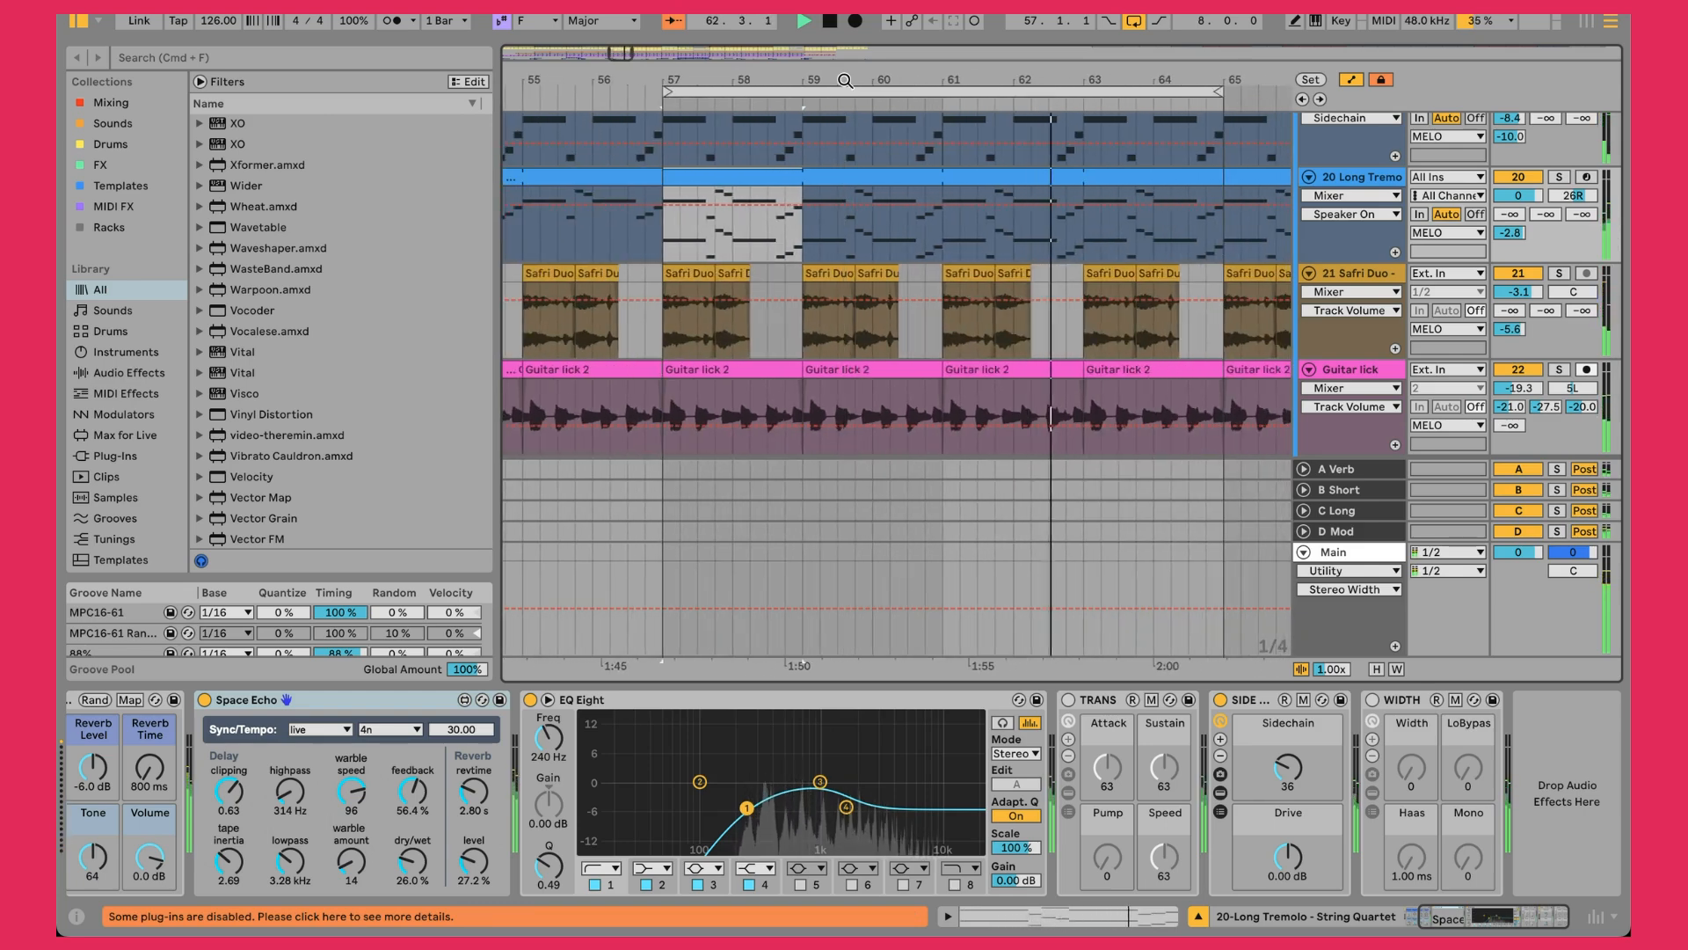
left_click_drag(845, 80, 845, 26)
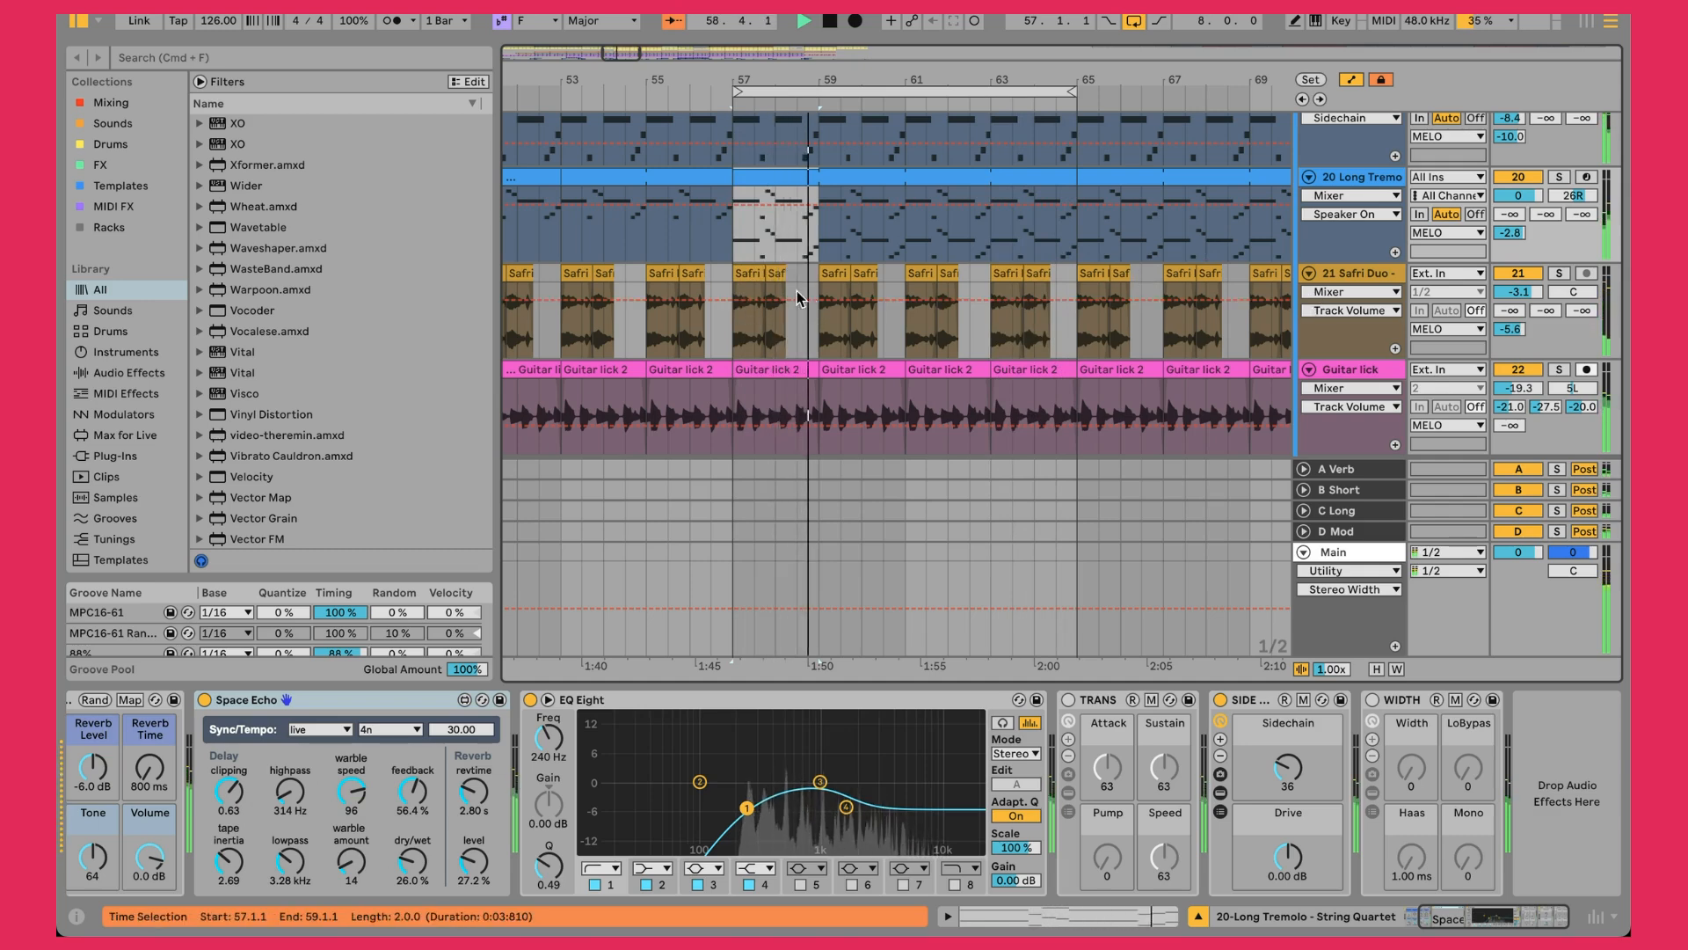
Show the Safri Duo track's devices, inspect the A1TriggerGate plug-in's gate pattern, and close its window
left_click(1423, 298)
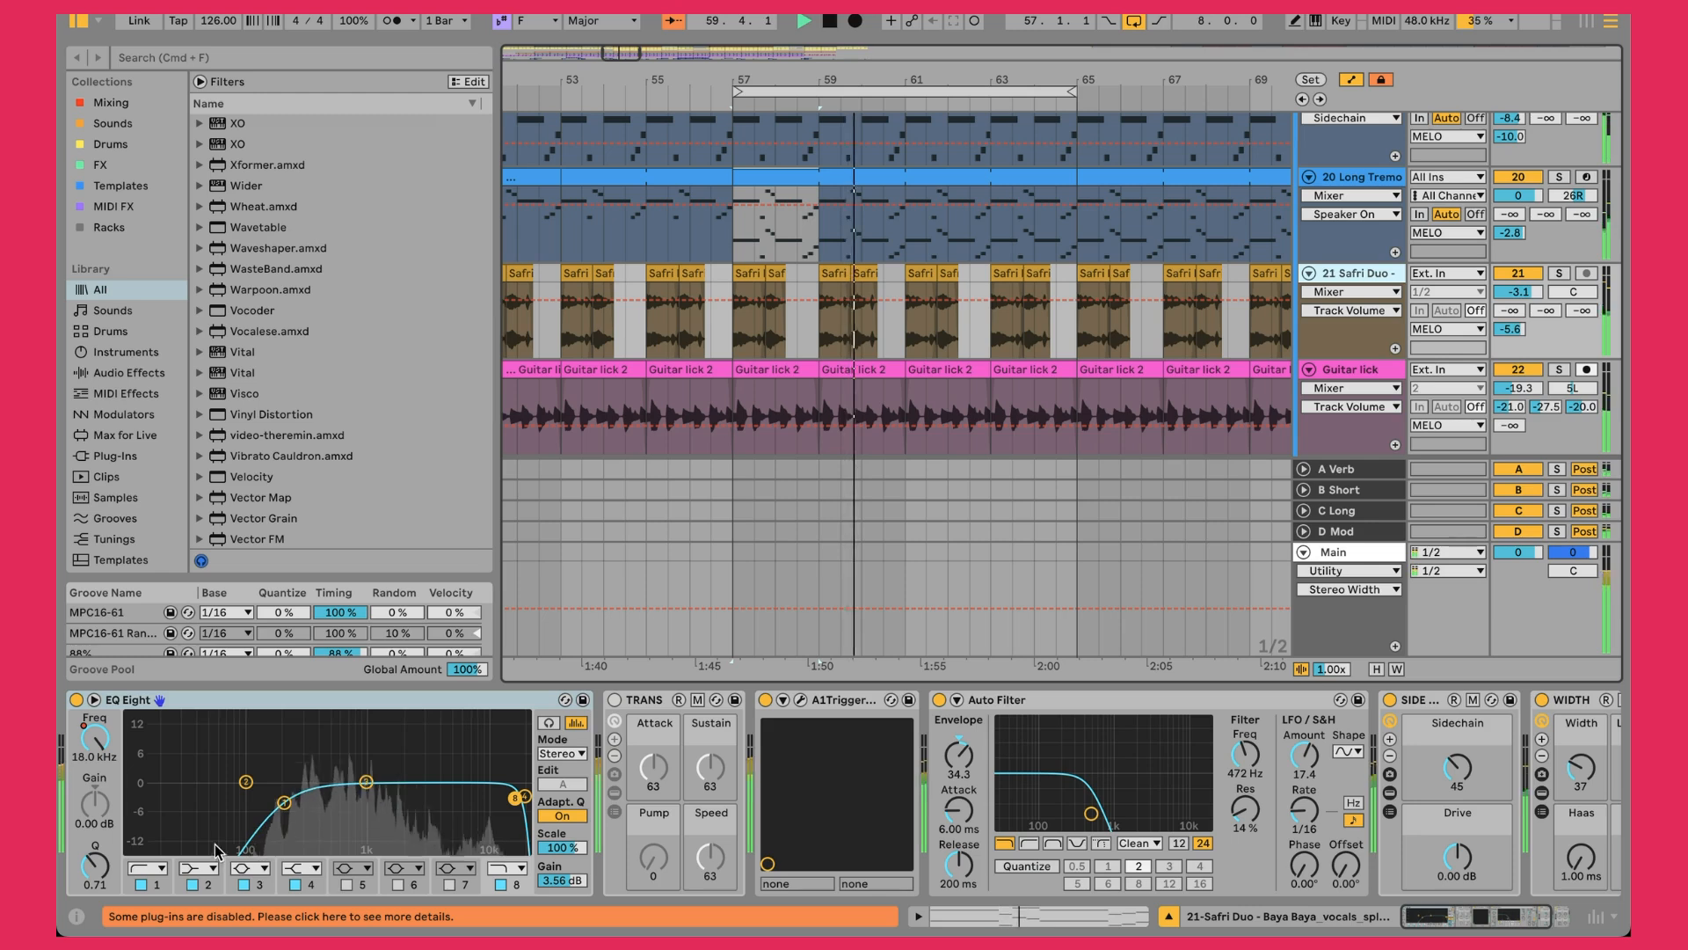
left_click(800, 699)
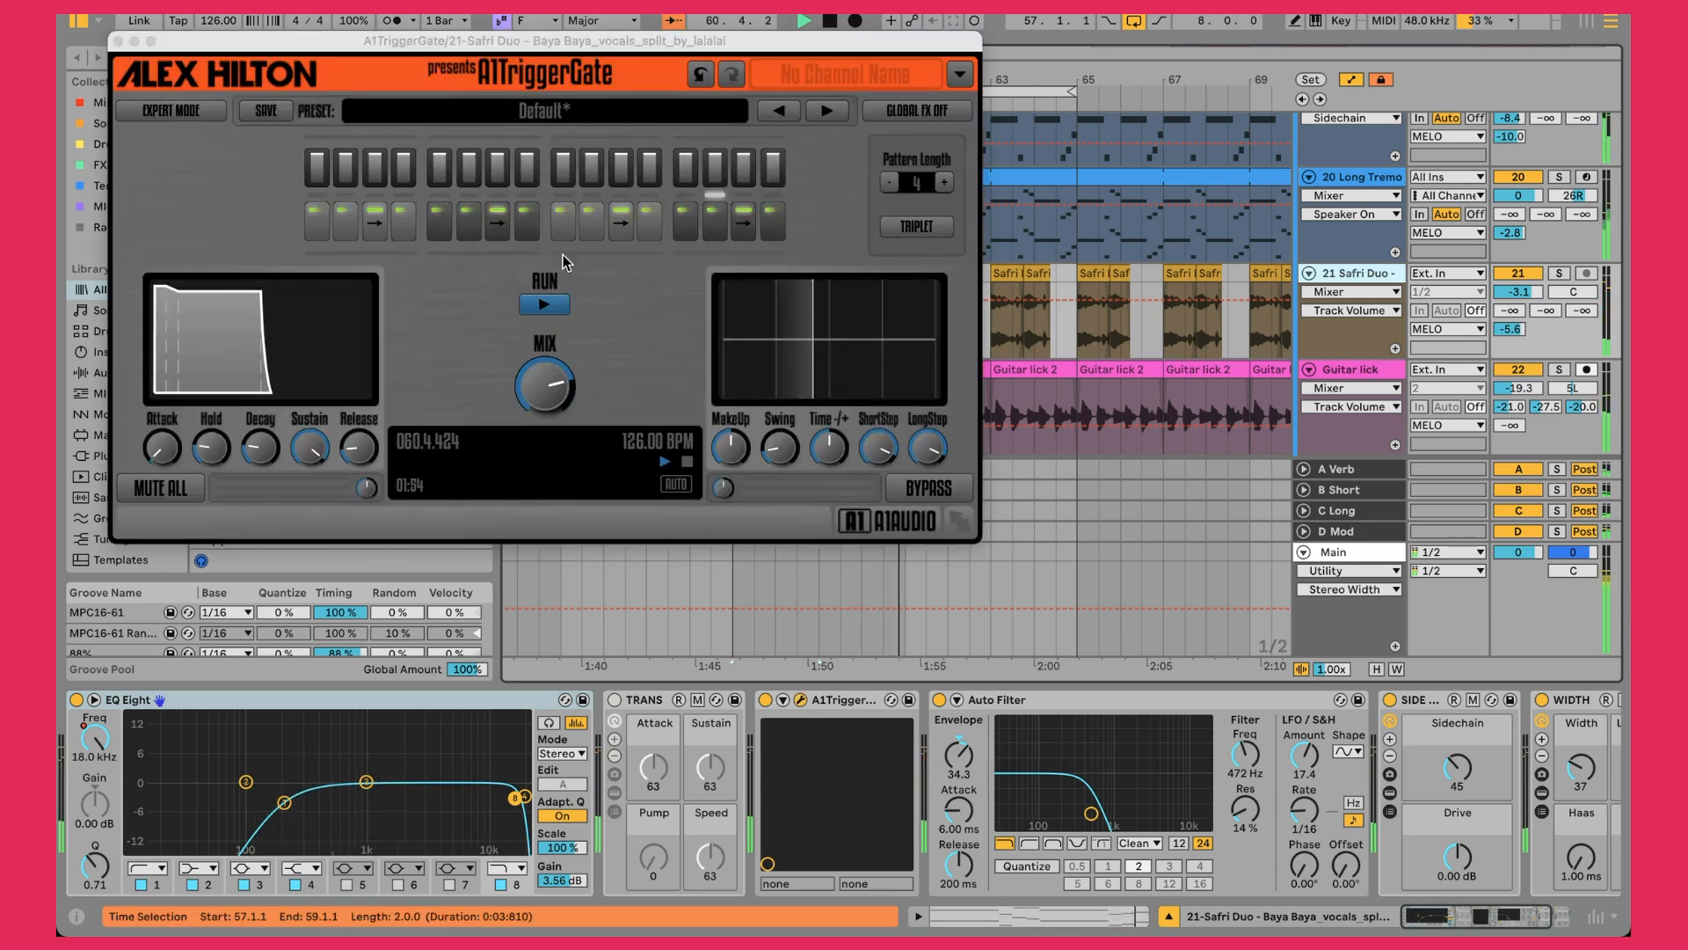
left_click(118, 41)
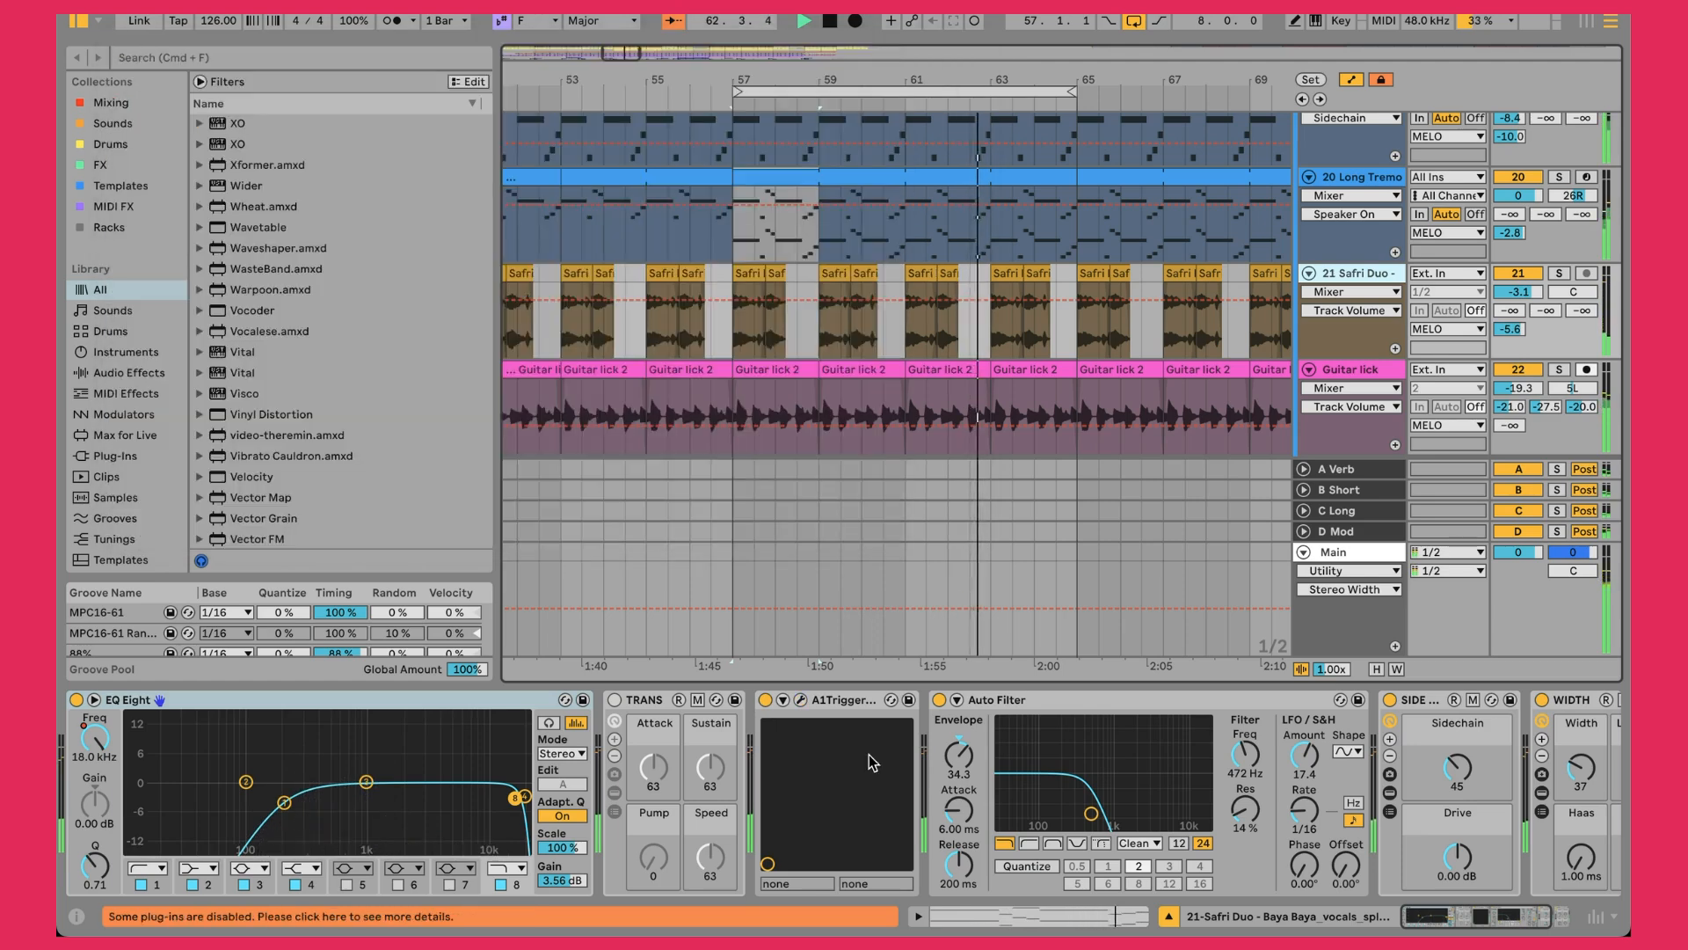
Inspect Safri Duo's Auto Filter envelope amount and the racks after it, auditioning the track in solo
left_click(1163, 702)
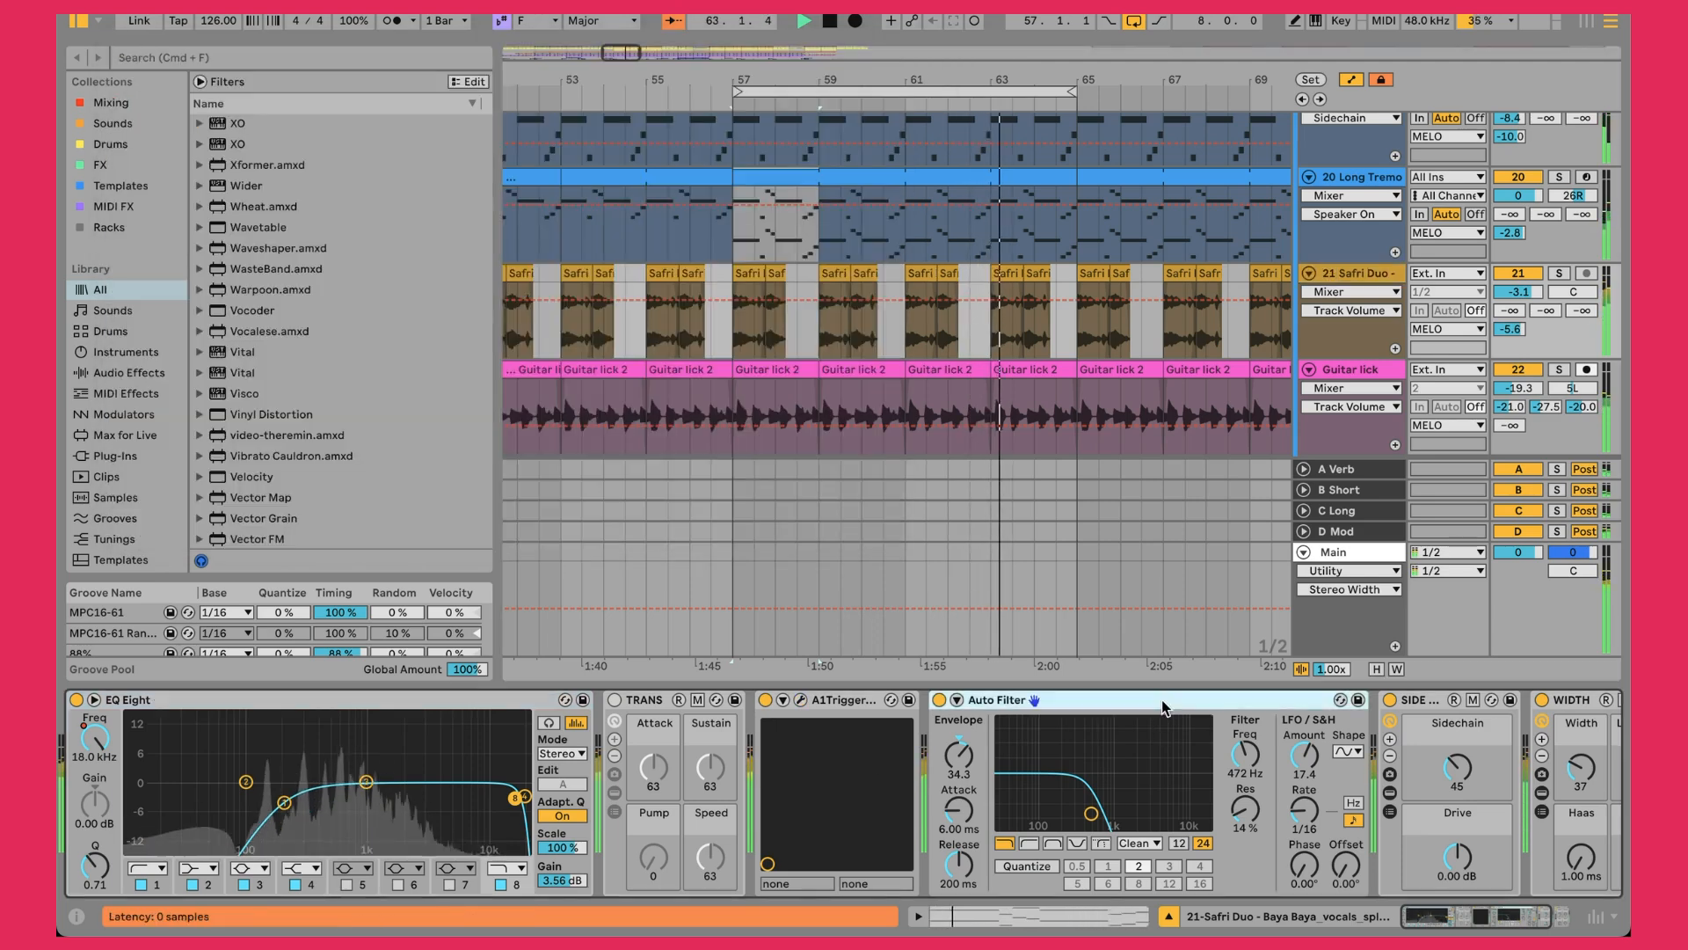
left_click(959, 758)
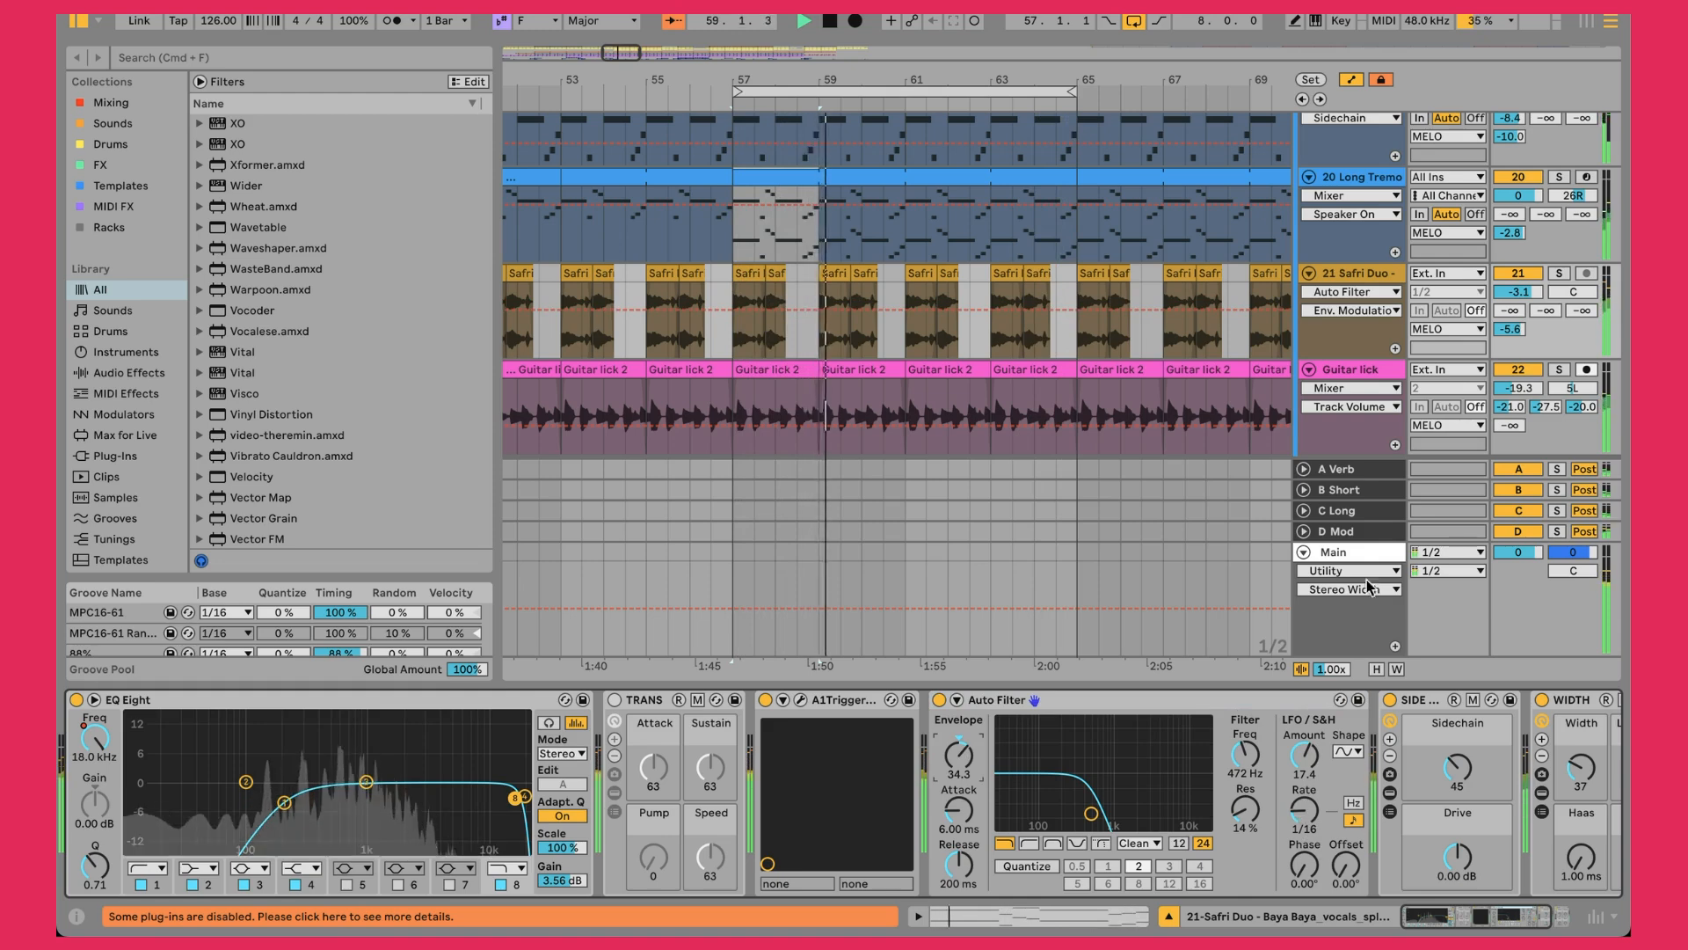
left_click(1557, 274)
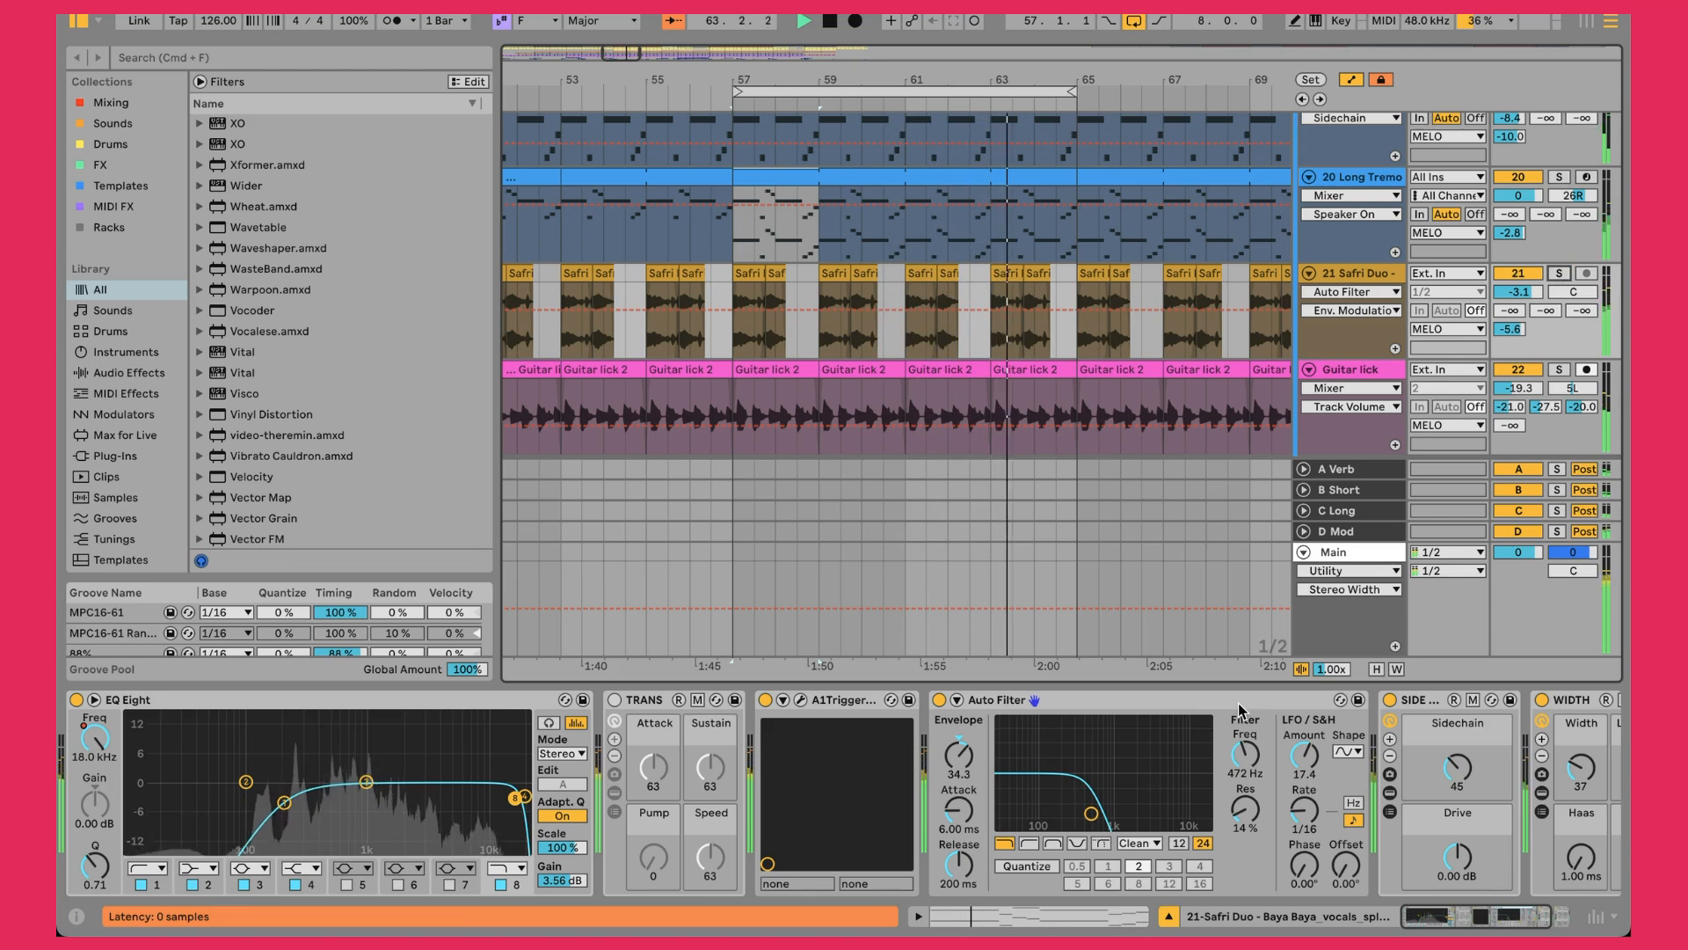
scroll(1240, 708, "right", 3)
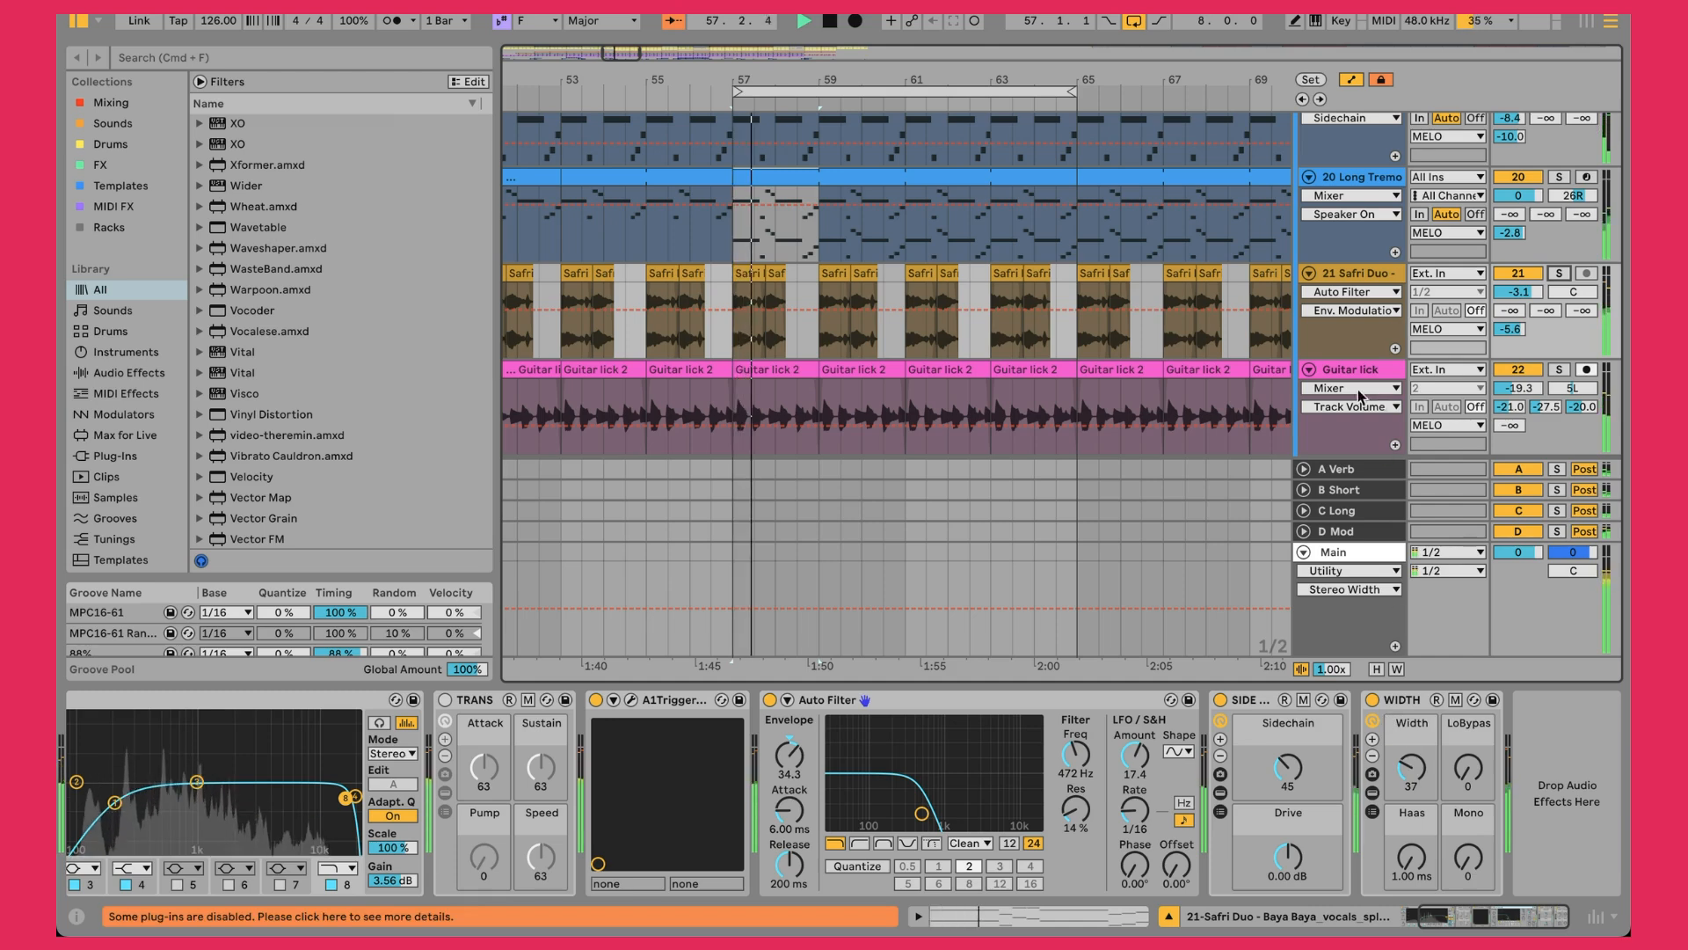
Unfold the VOX group and open the bar 57 Tame Impala acapella clip on track 25 in the sample view
scroll(1214, 368, "down", 5)
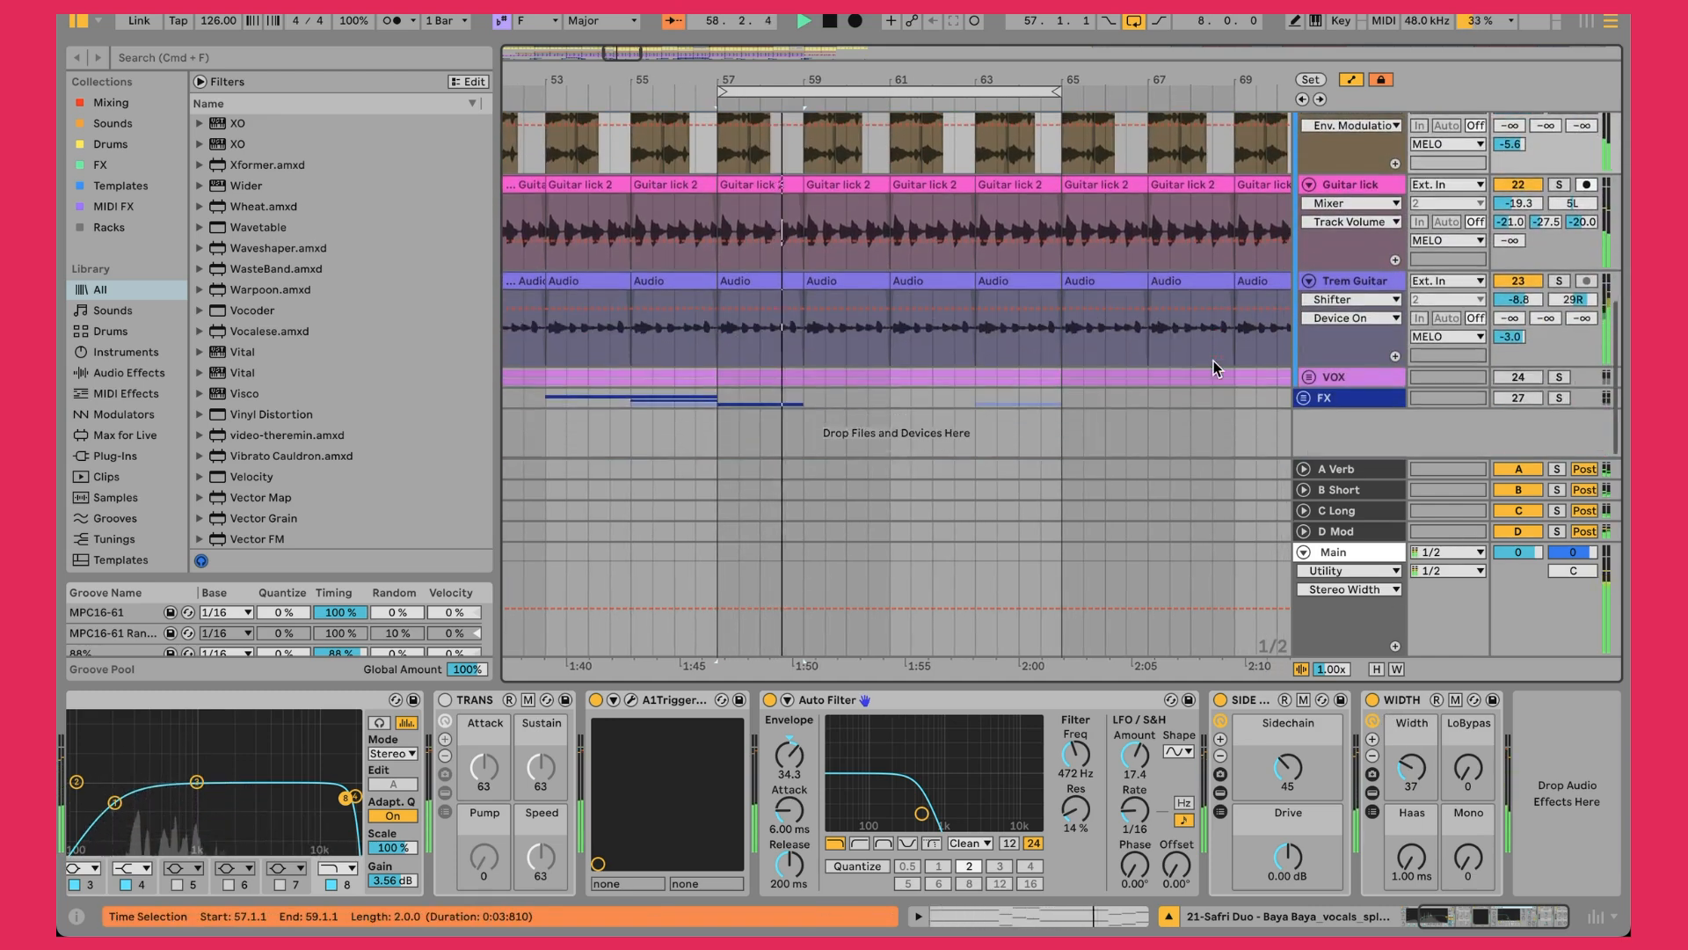
scroll(1213, 368, "up", 5)
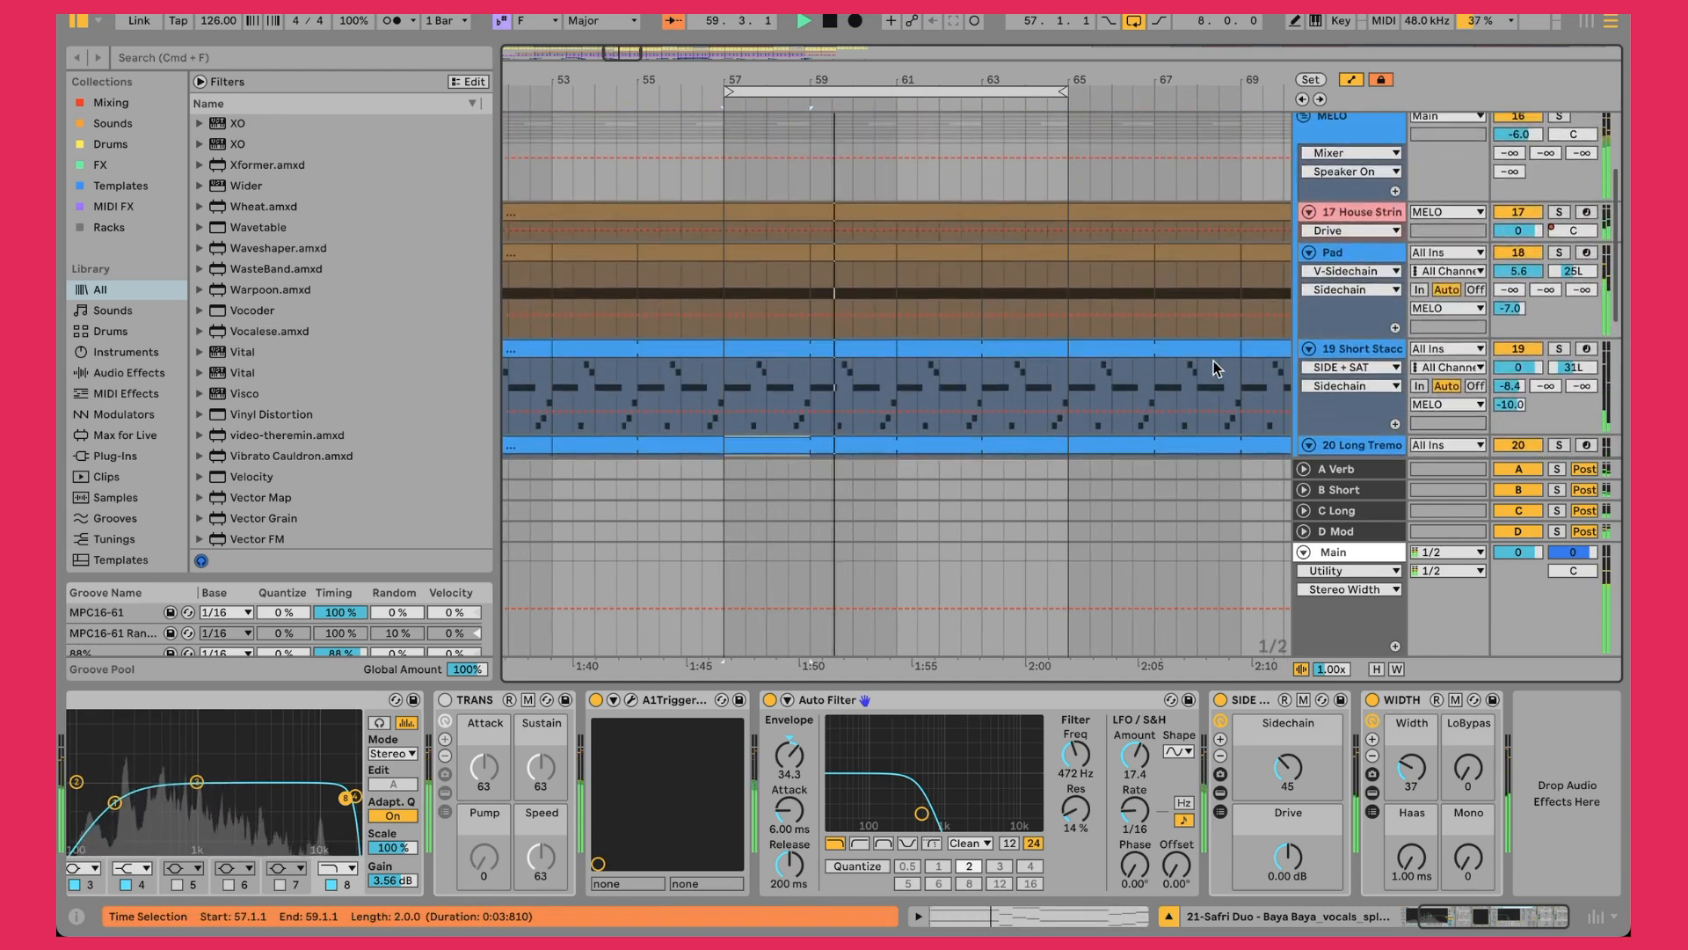
scroll(1214, 368, "down", 5)
left_click(1309, 377)
scroll(1228, 322, "down", 4)
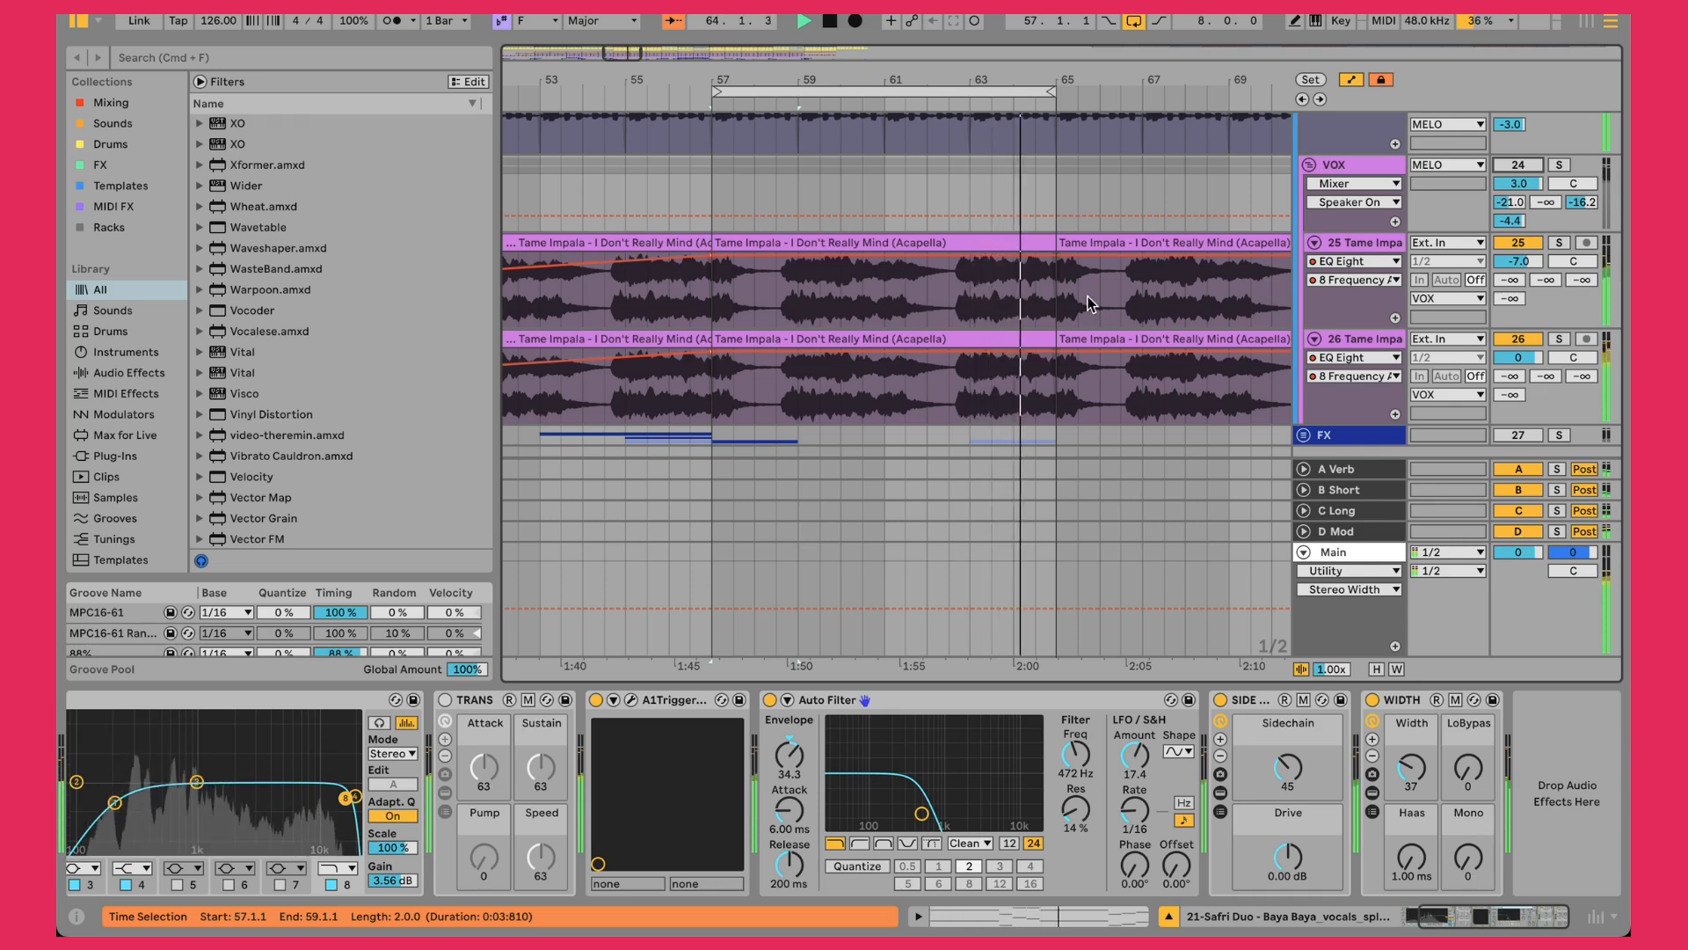
left_click(951, 243)
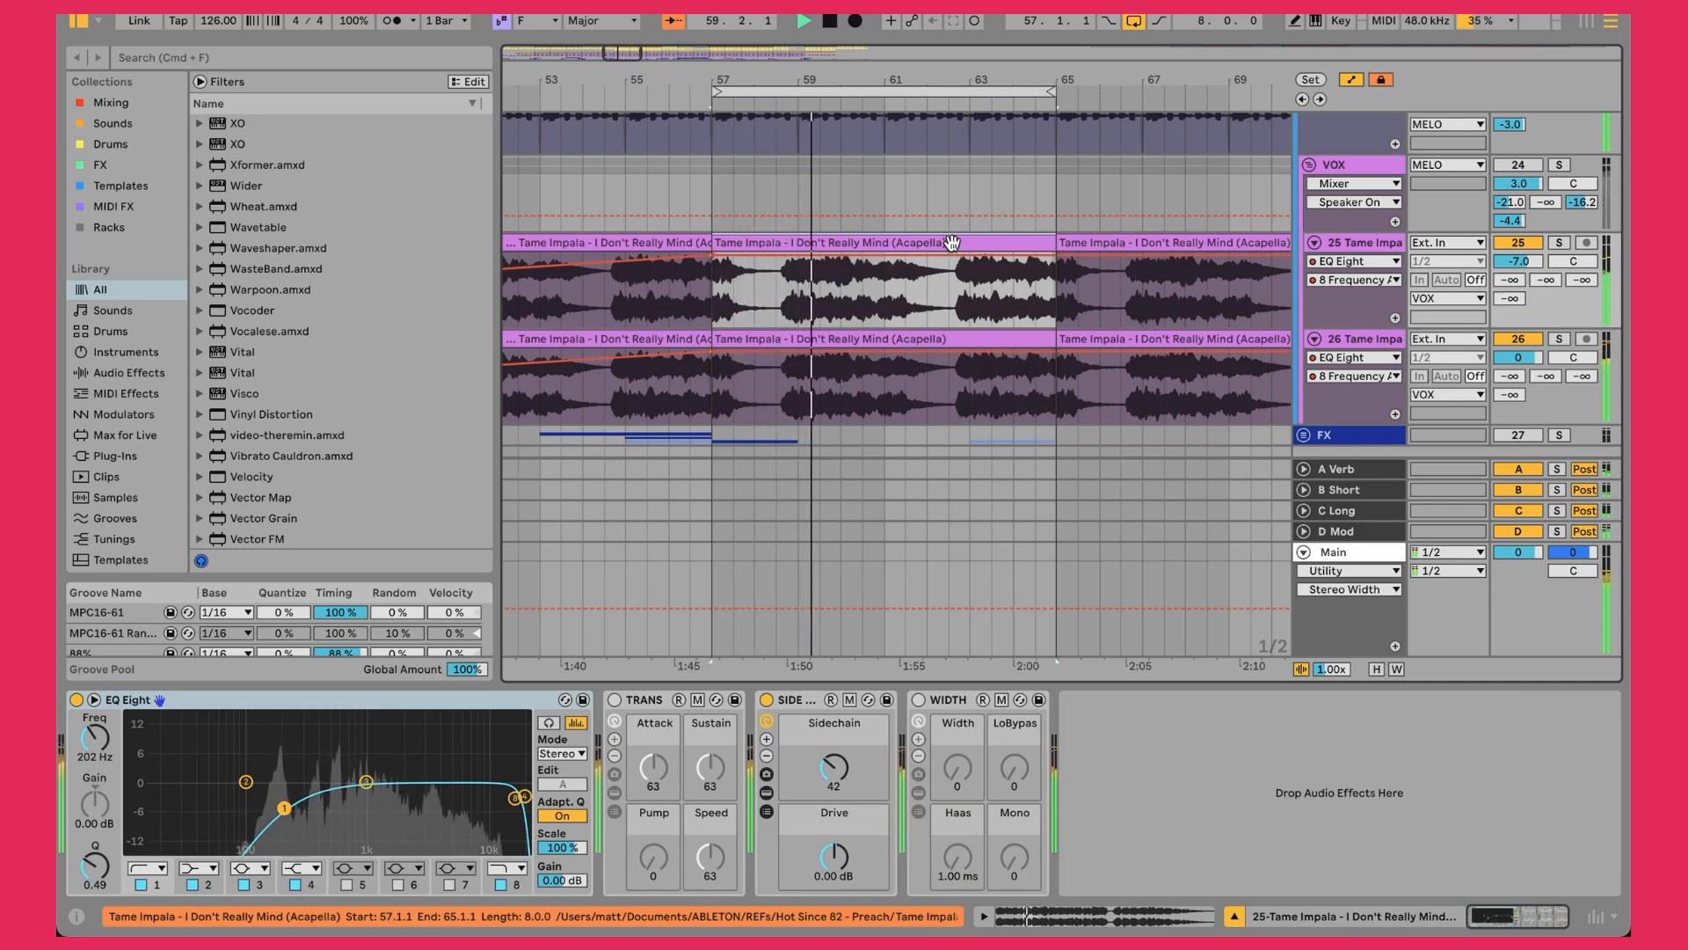
double_click(951, 244)
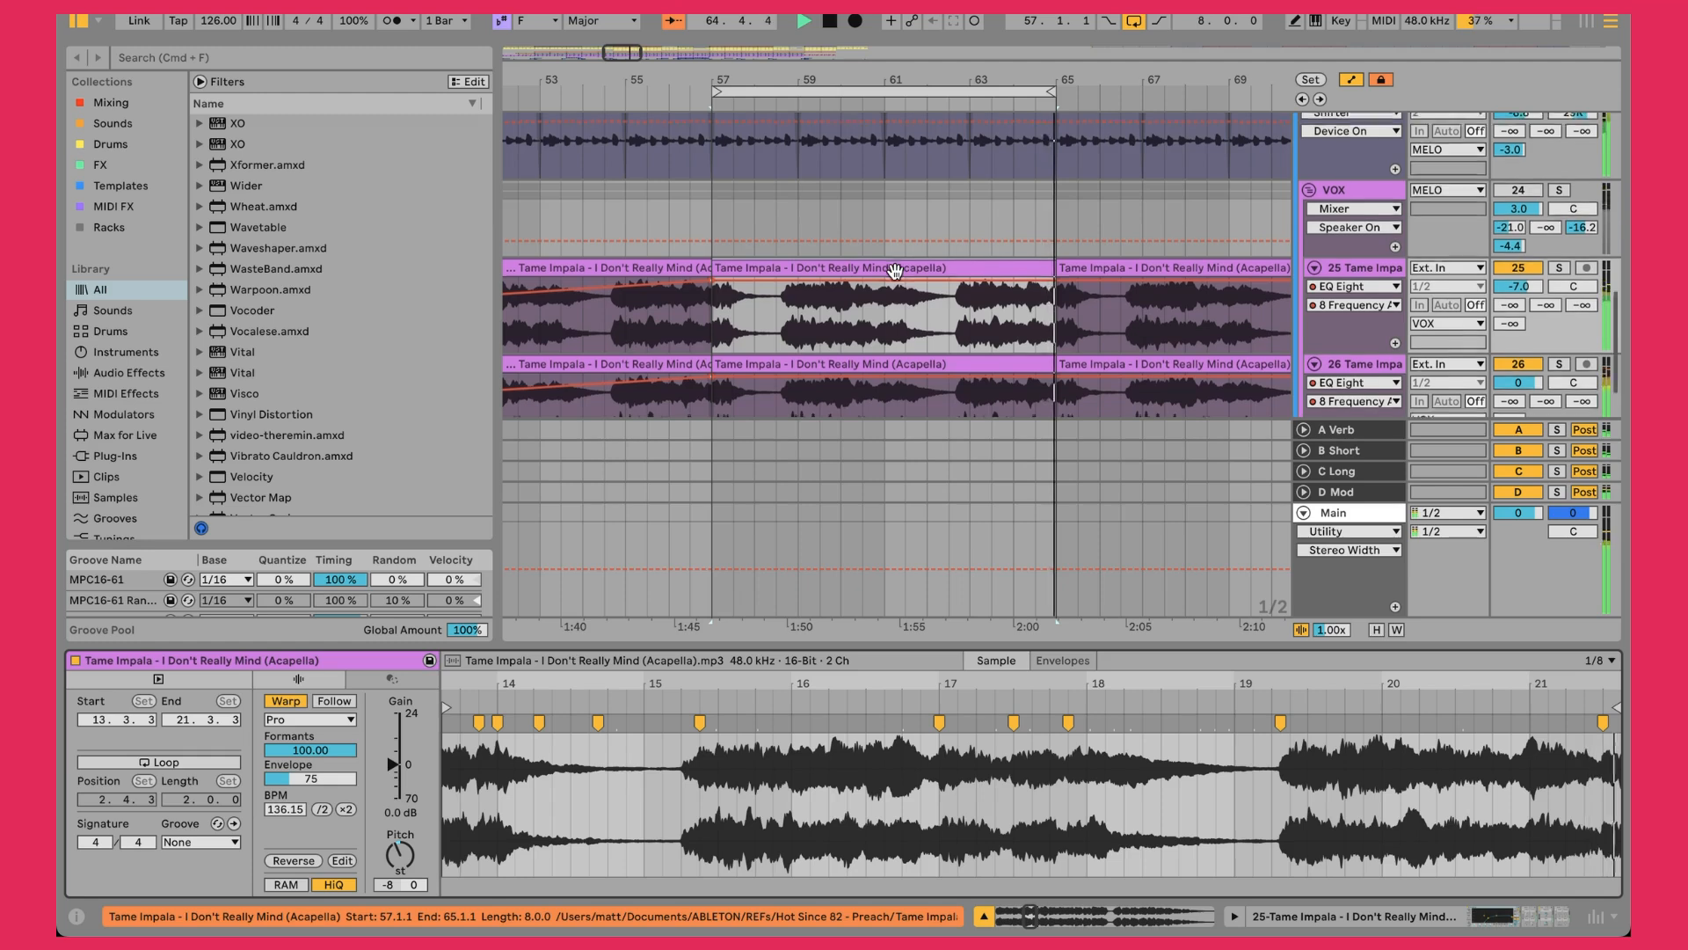
Turn the VOX group on, mute track 26 and audition the Tame Impala acapella on track 25 in solo
scroll(895, 273, "down", 1)
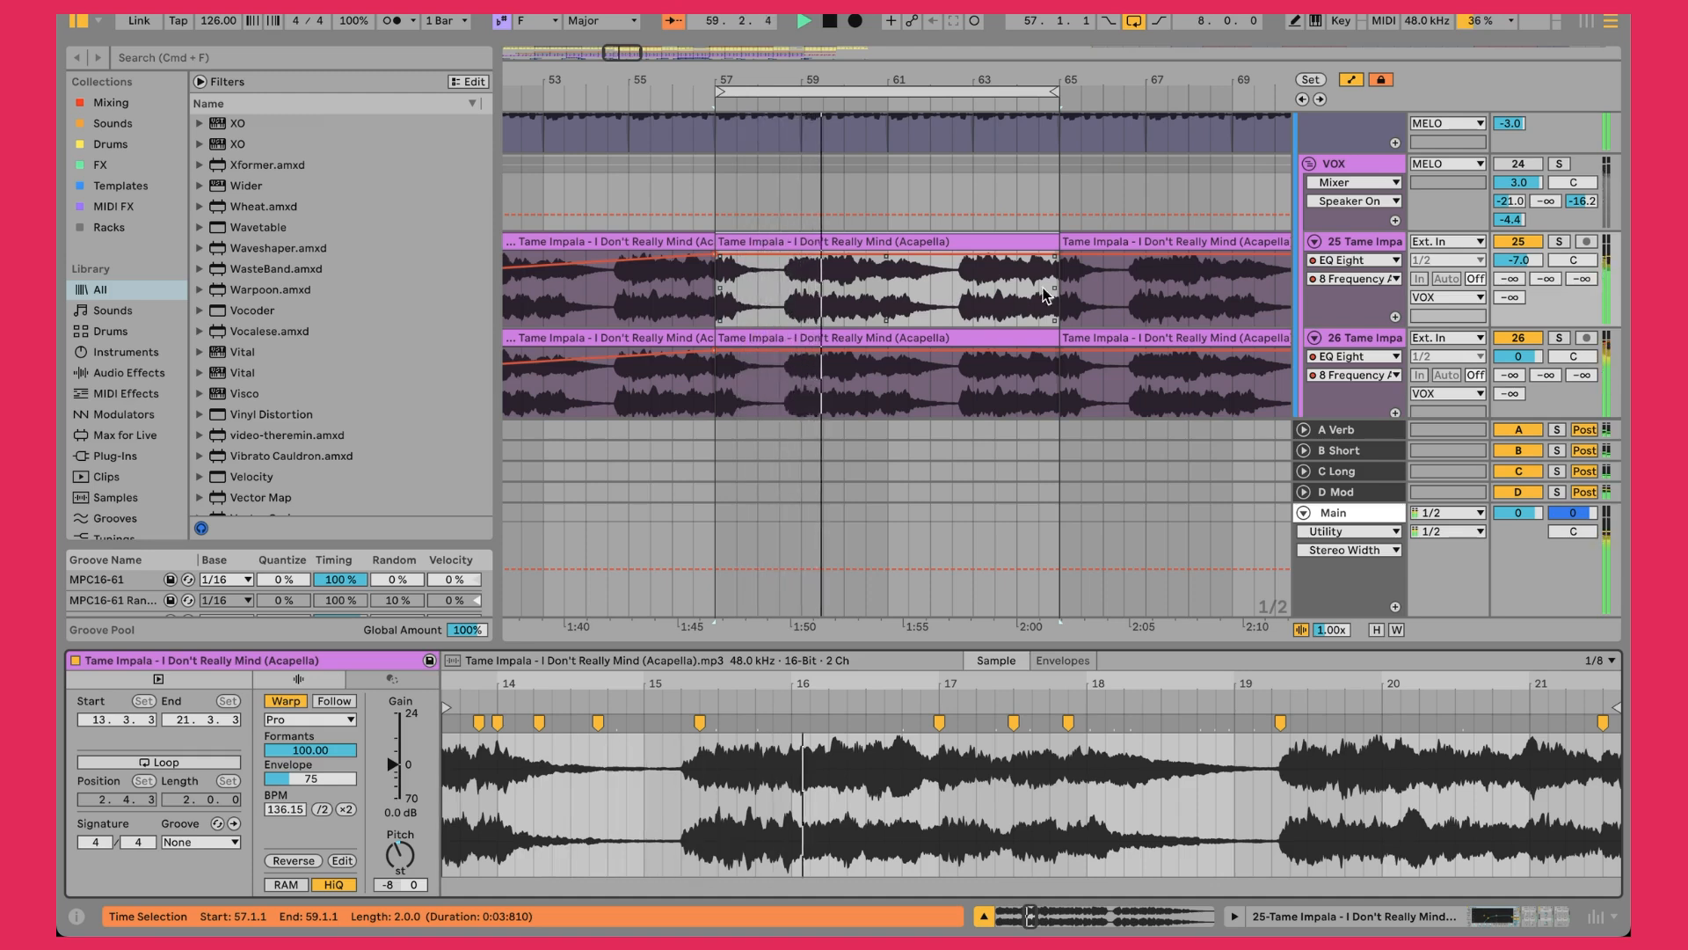
left_click(1353, 243)
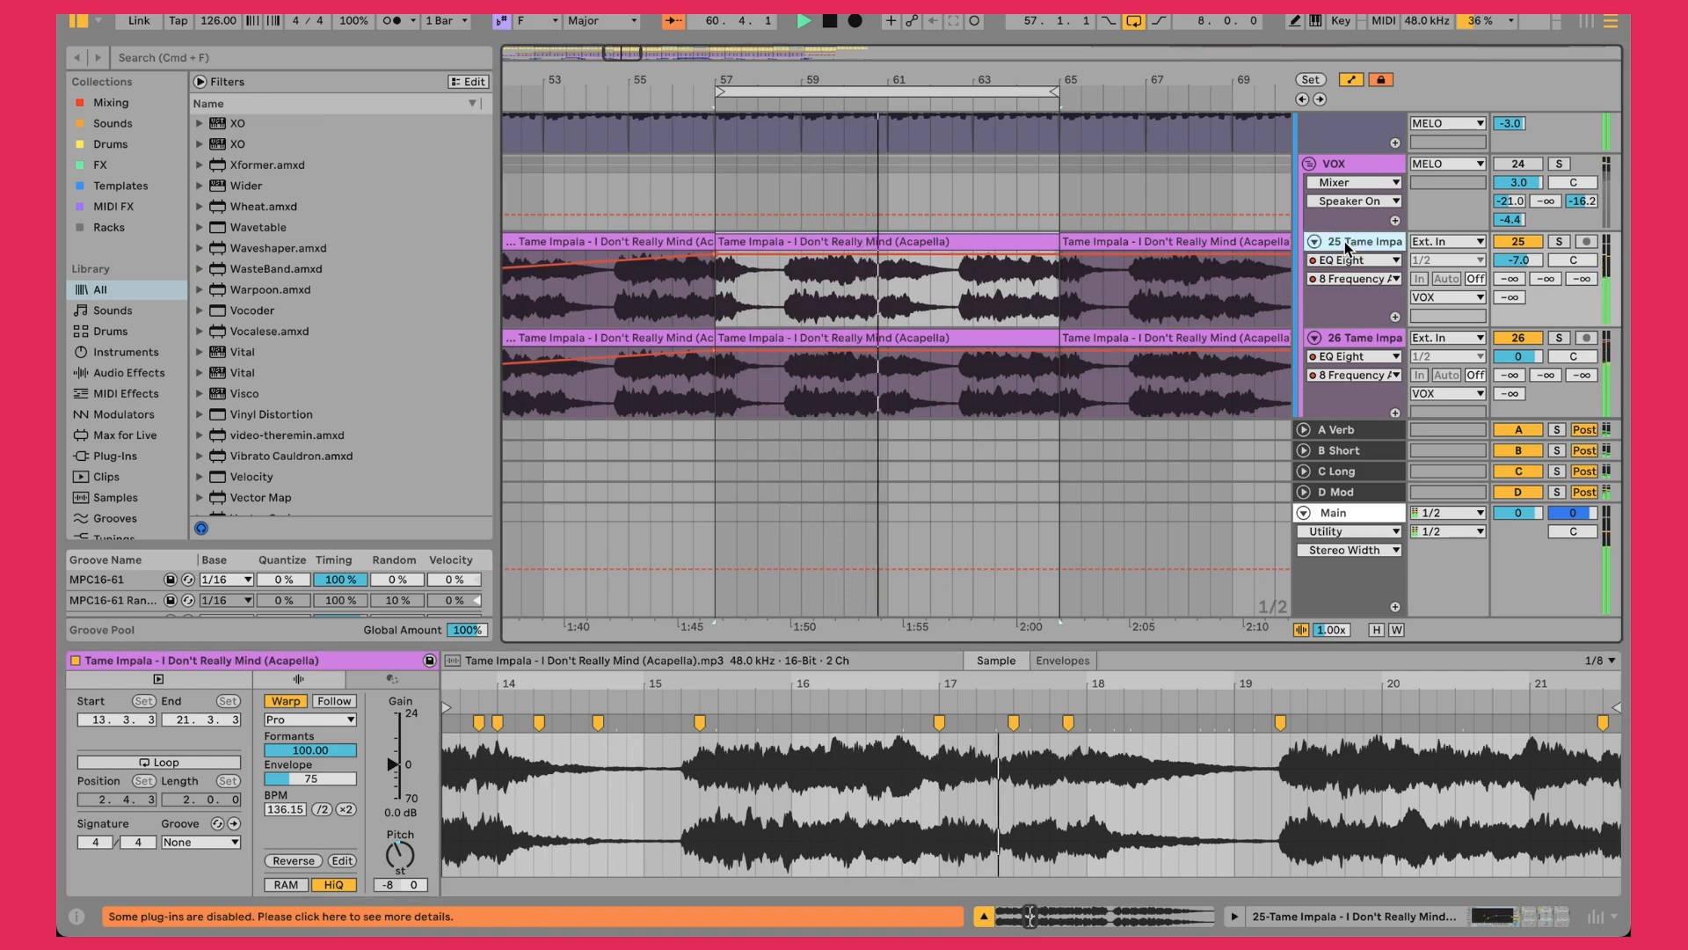
left_click(1519, 164)
left_click(1519, 339)
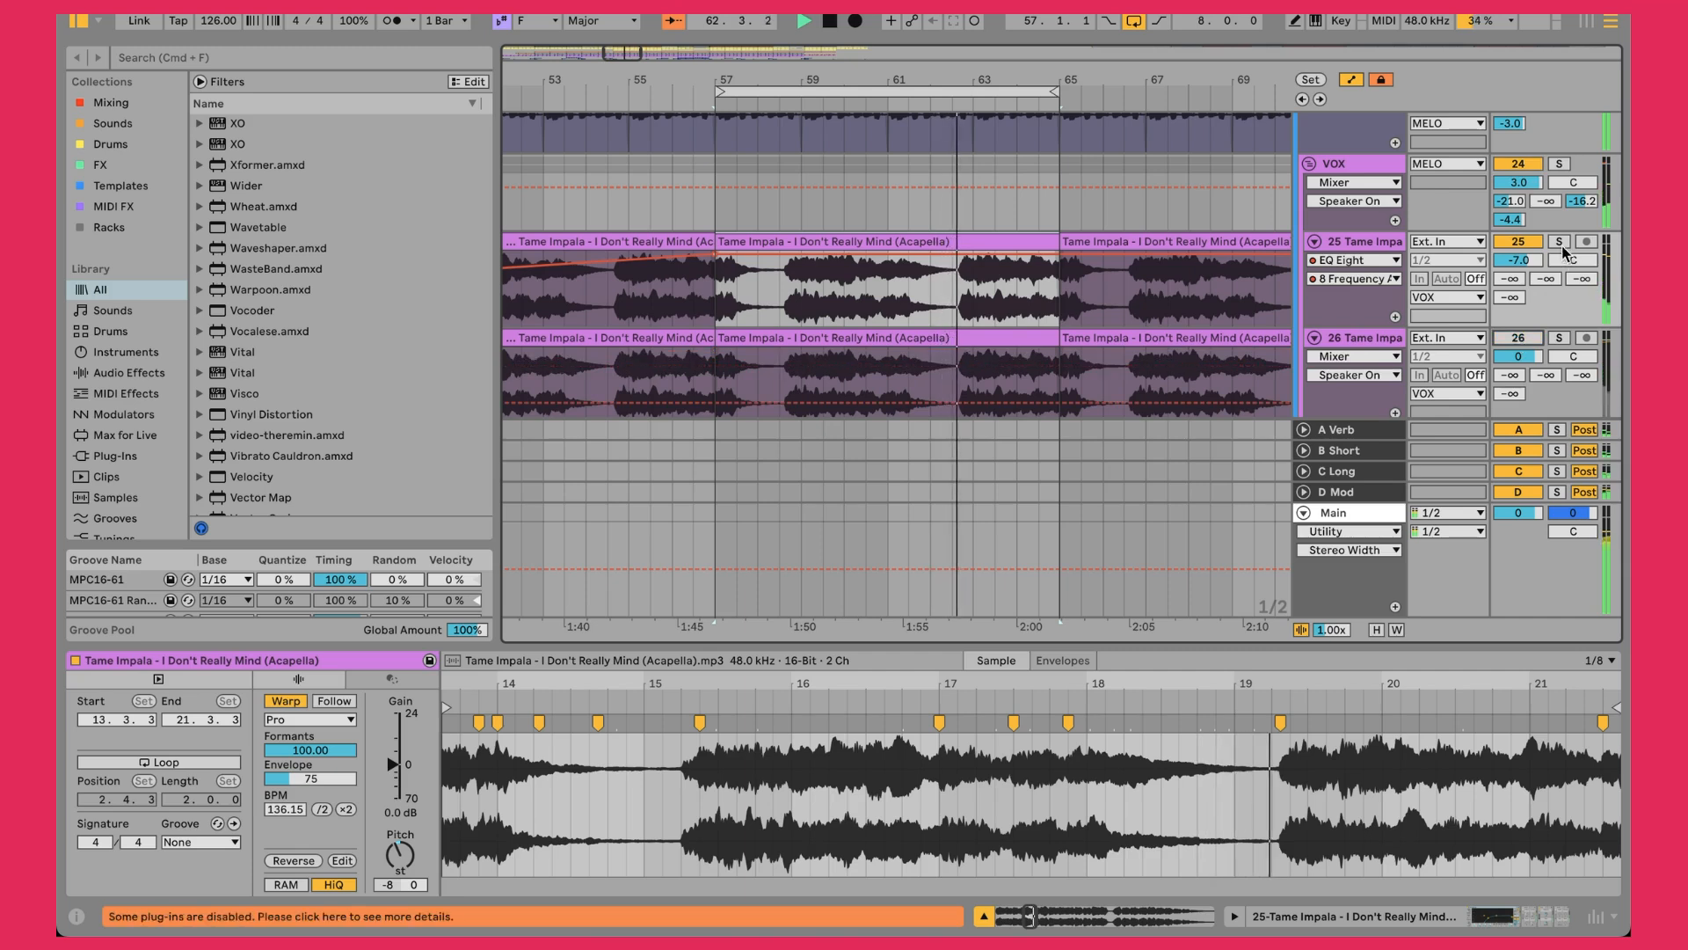
left_click(1520, 243)
left_click(1561, 243)
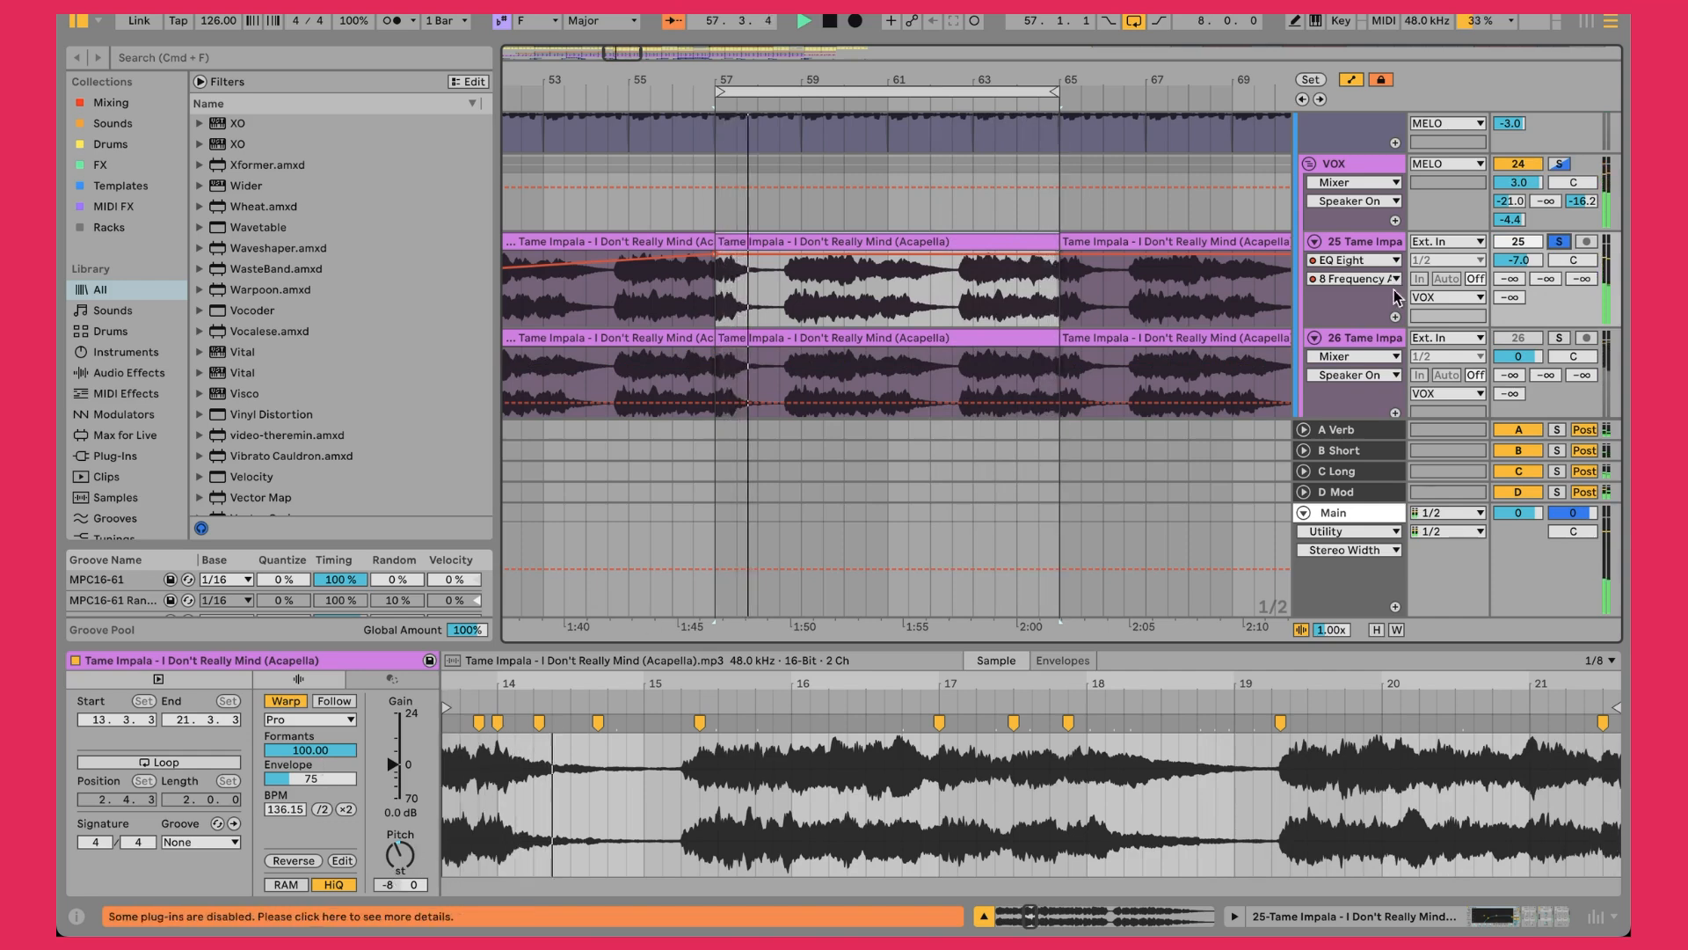
left_click(1559, 242)
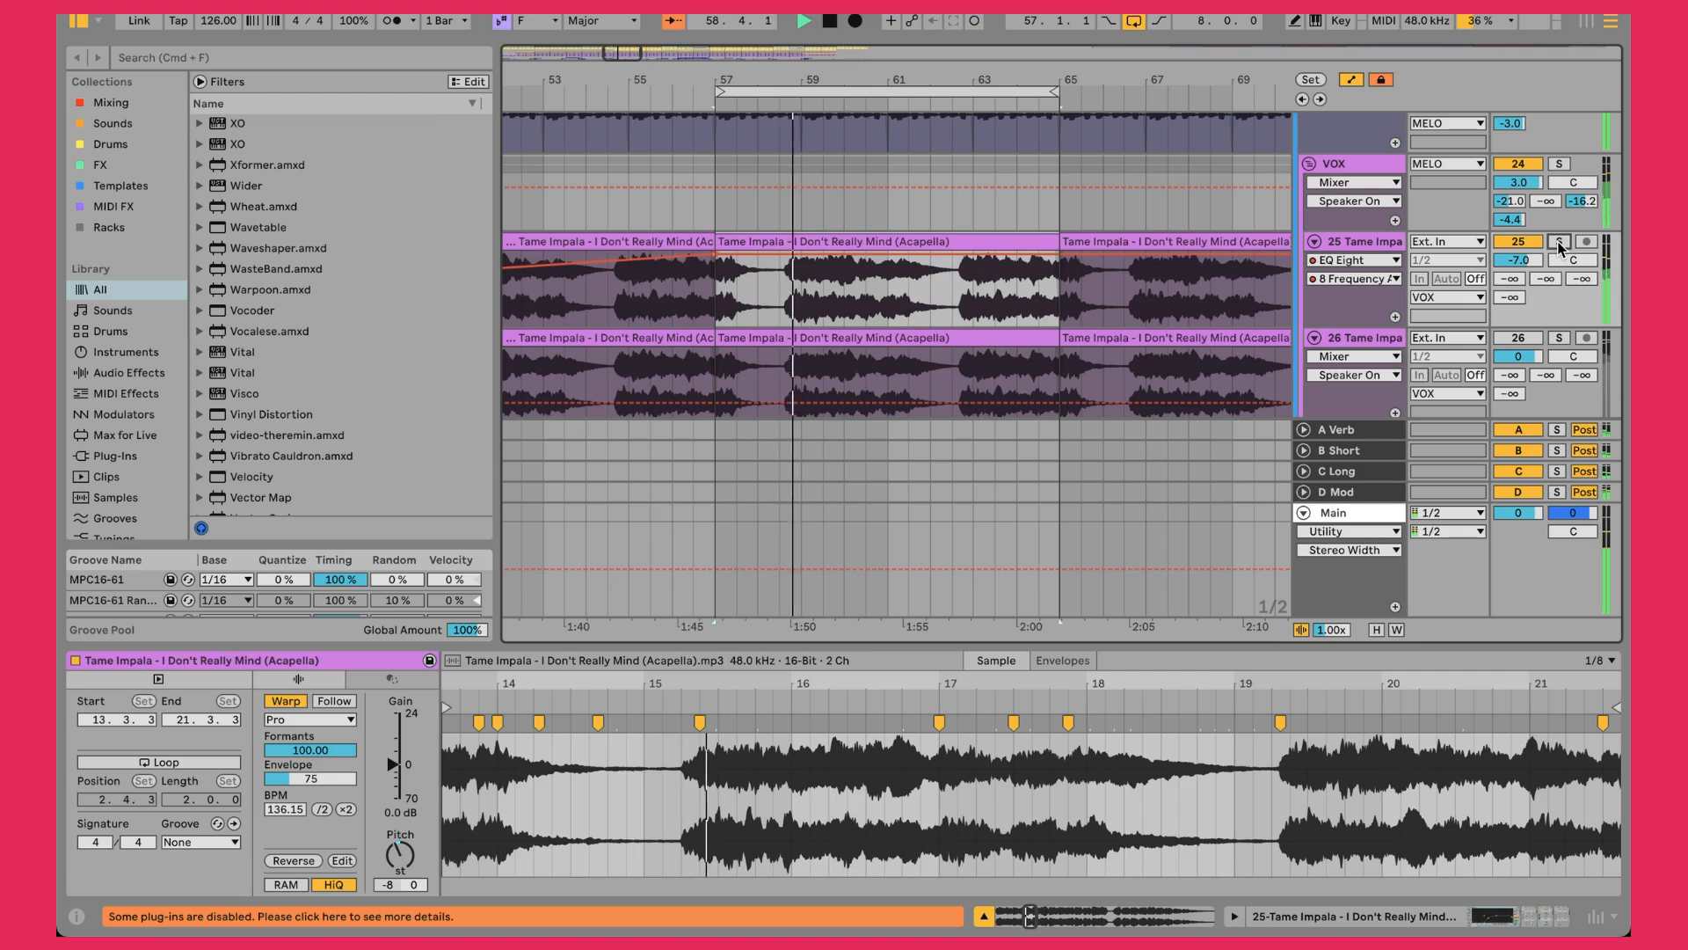
Reactivate track 26 and open its bar 57 Tame Impala acapella clip in the sample view to check its pitch
left_click(937, 297)
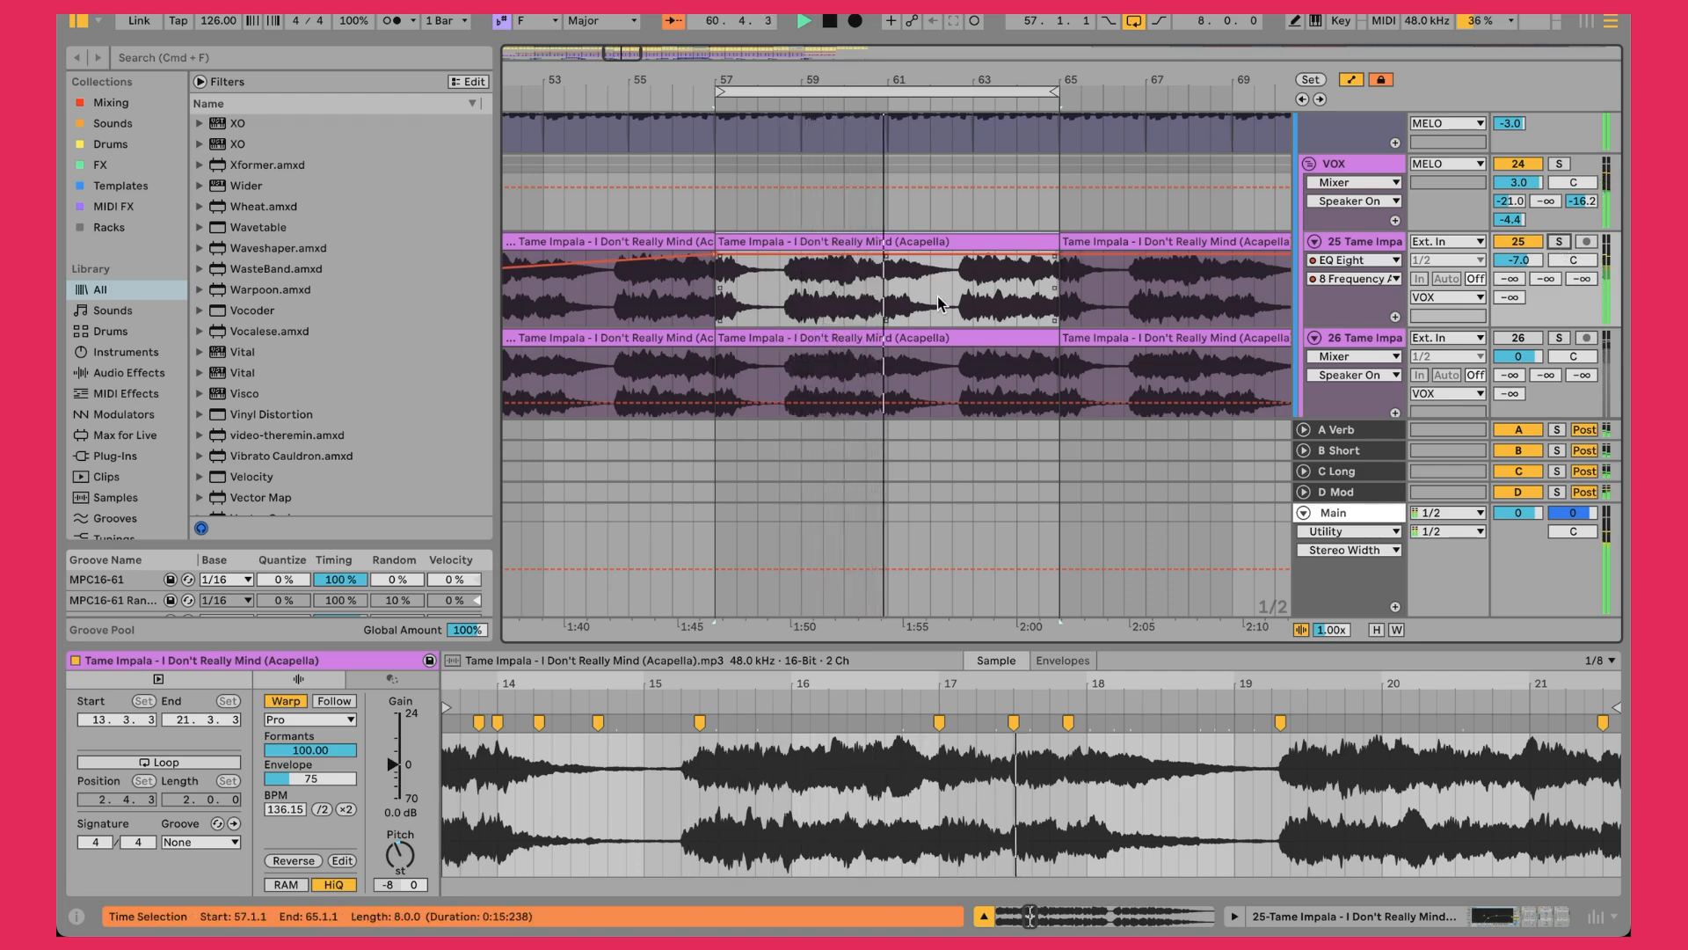
left_click(1519, 339)
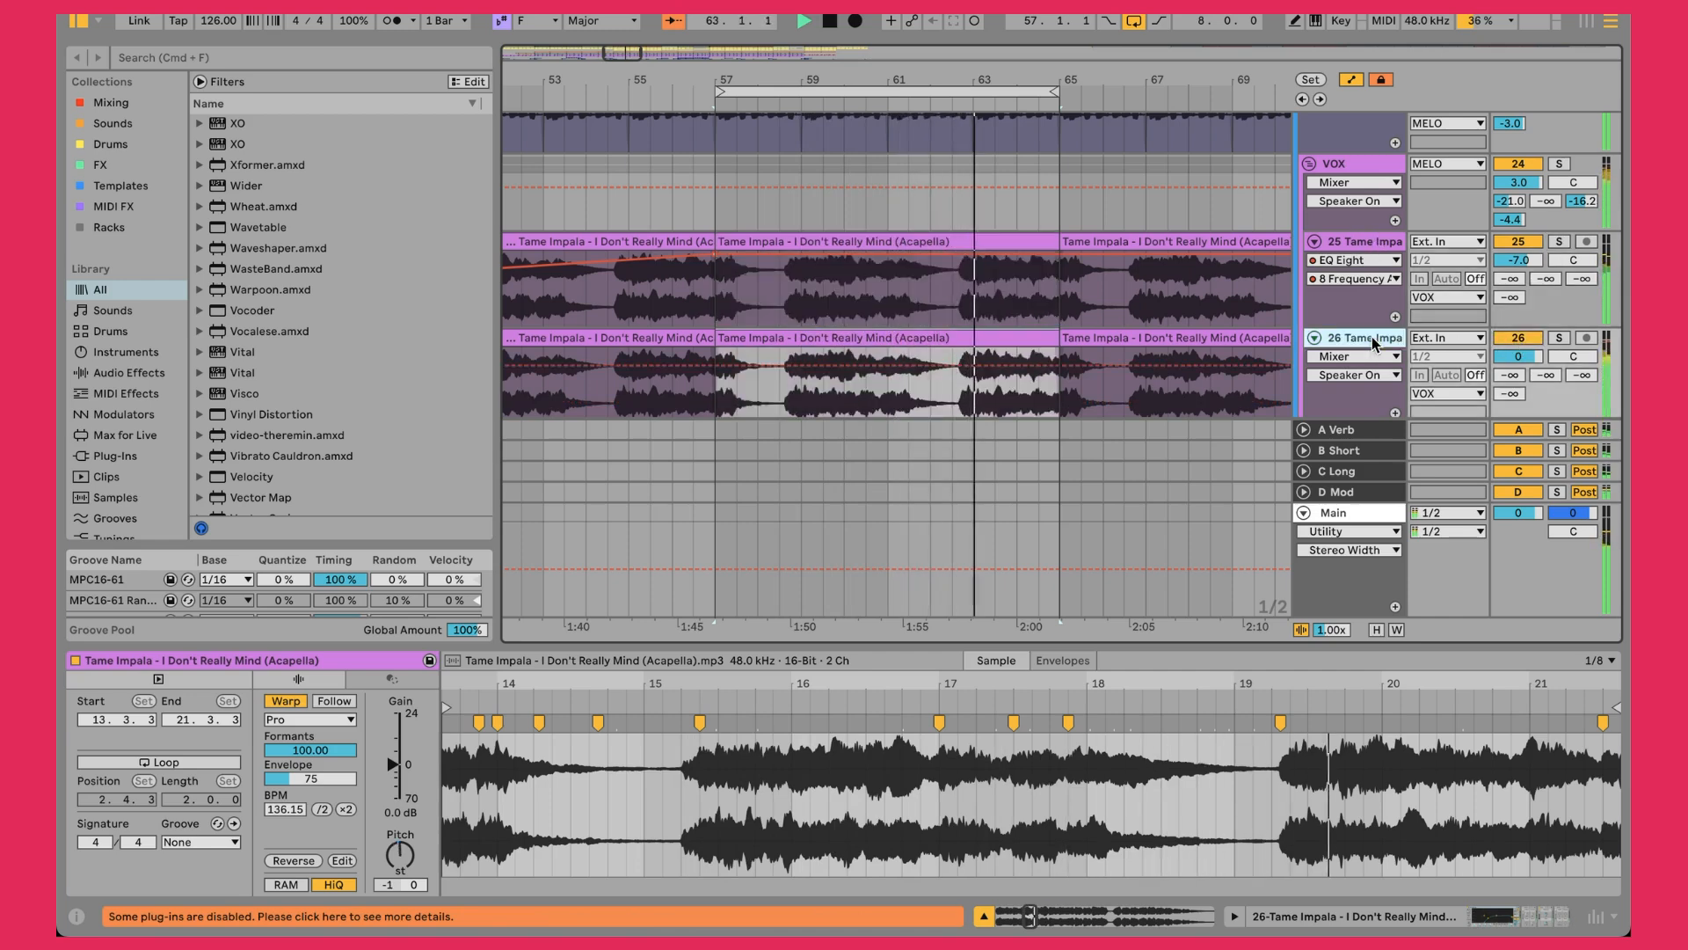
double_click(987, 337)
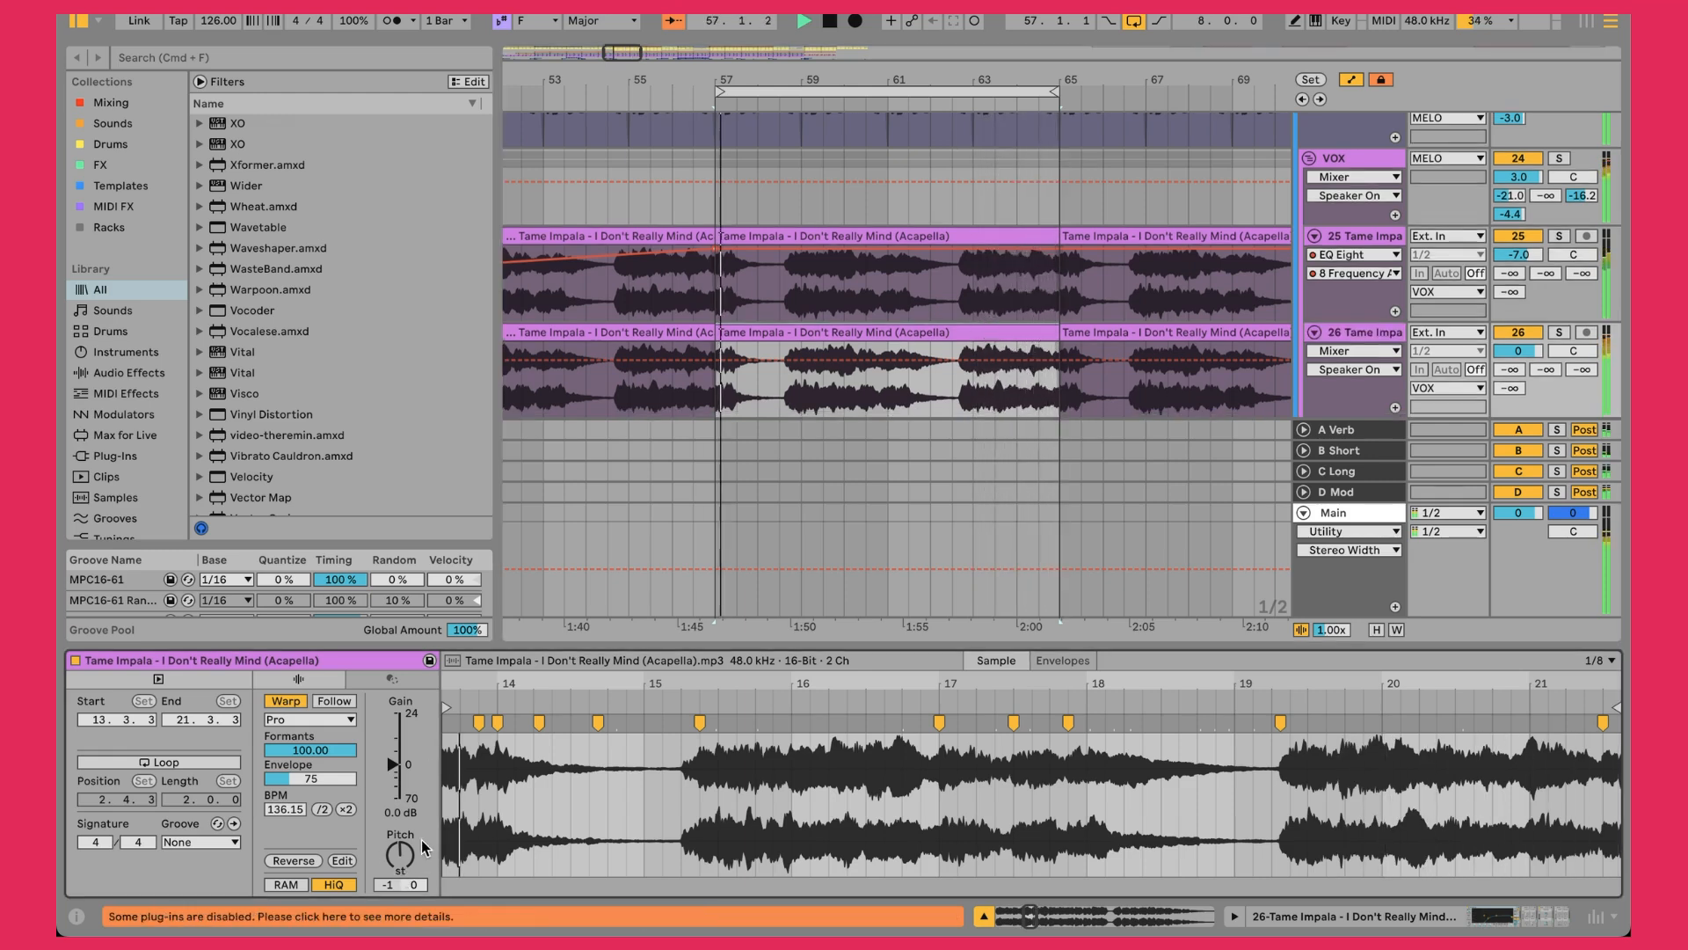
Switch the VOX group's Speaker On automation off and compare the bar 57 acapella clips on tracks 25 and 26
left_click_drag(939, 182, 939, 202)
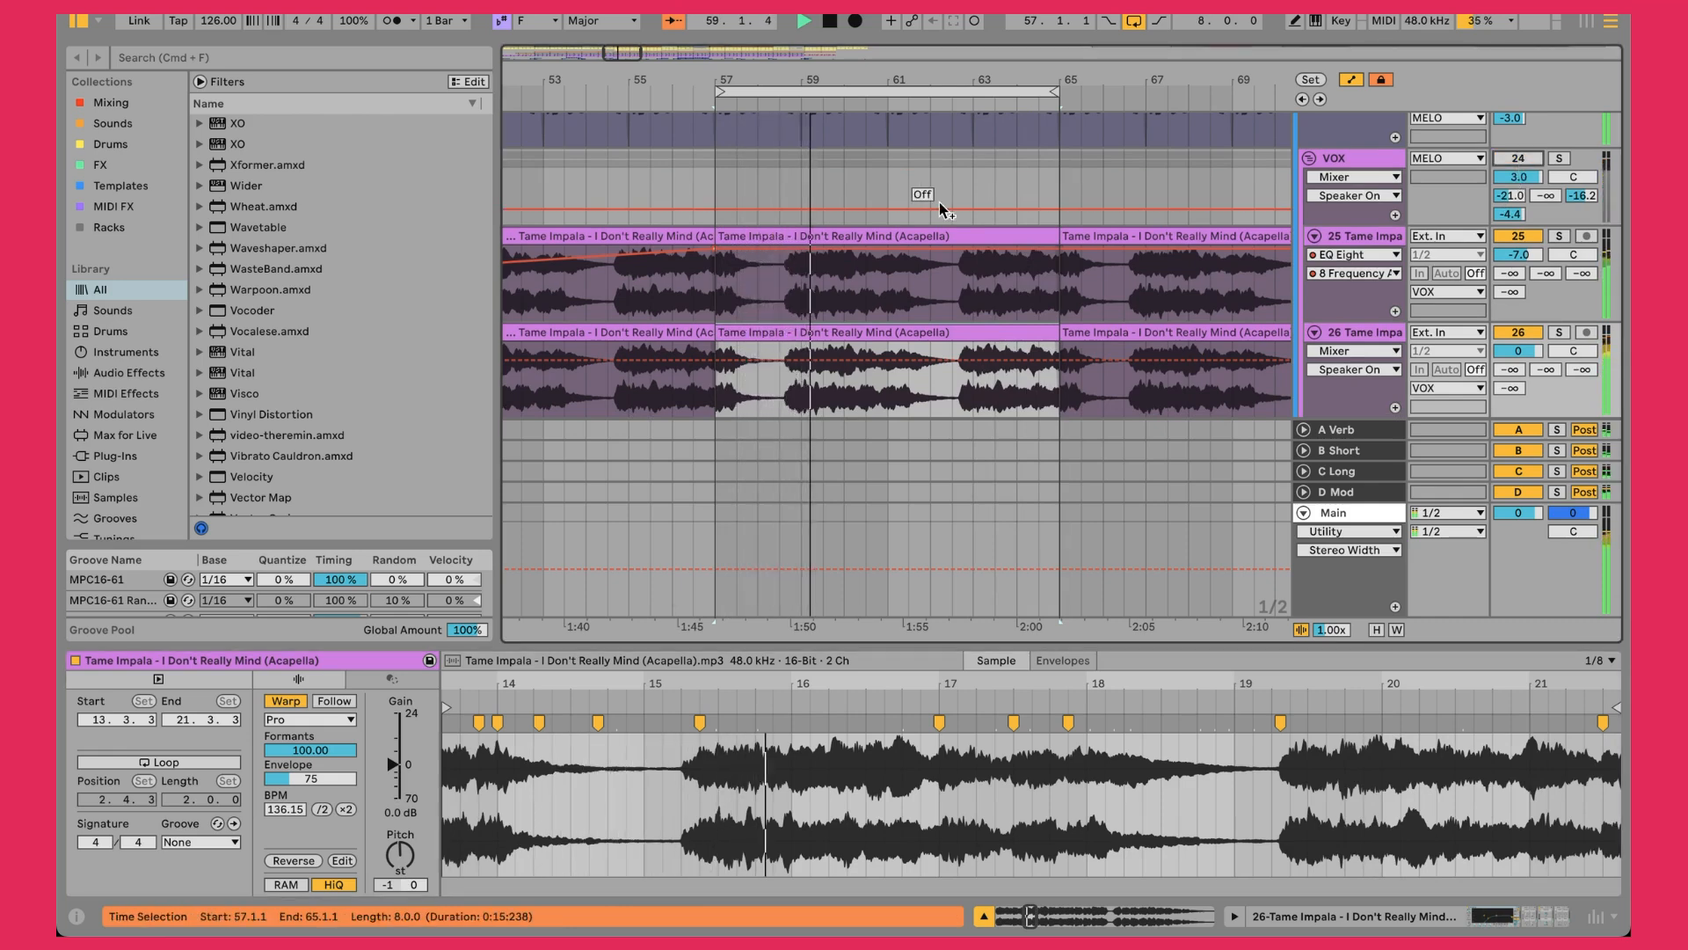
left_click(911, 243)
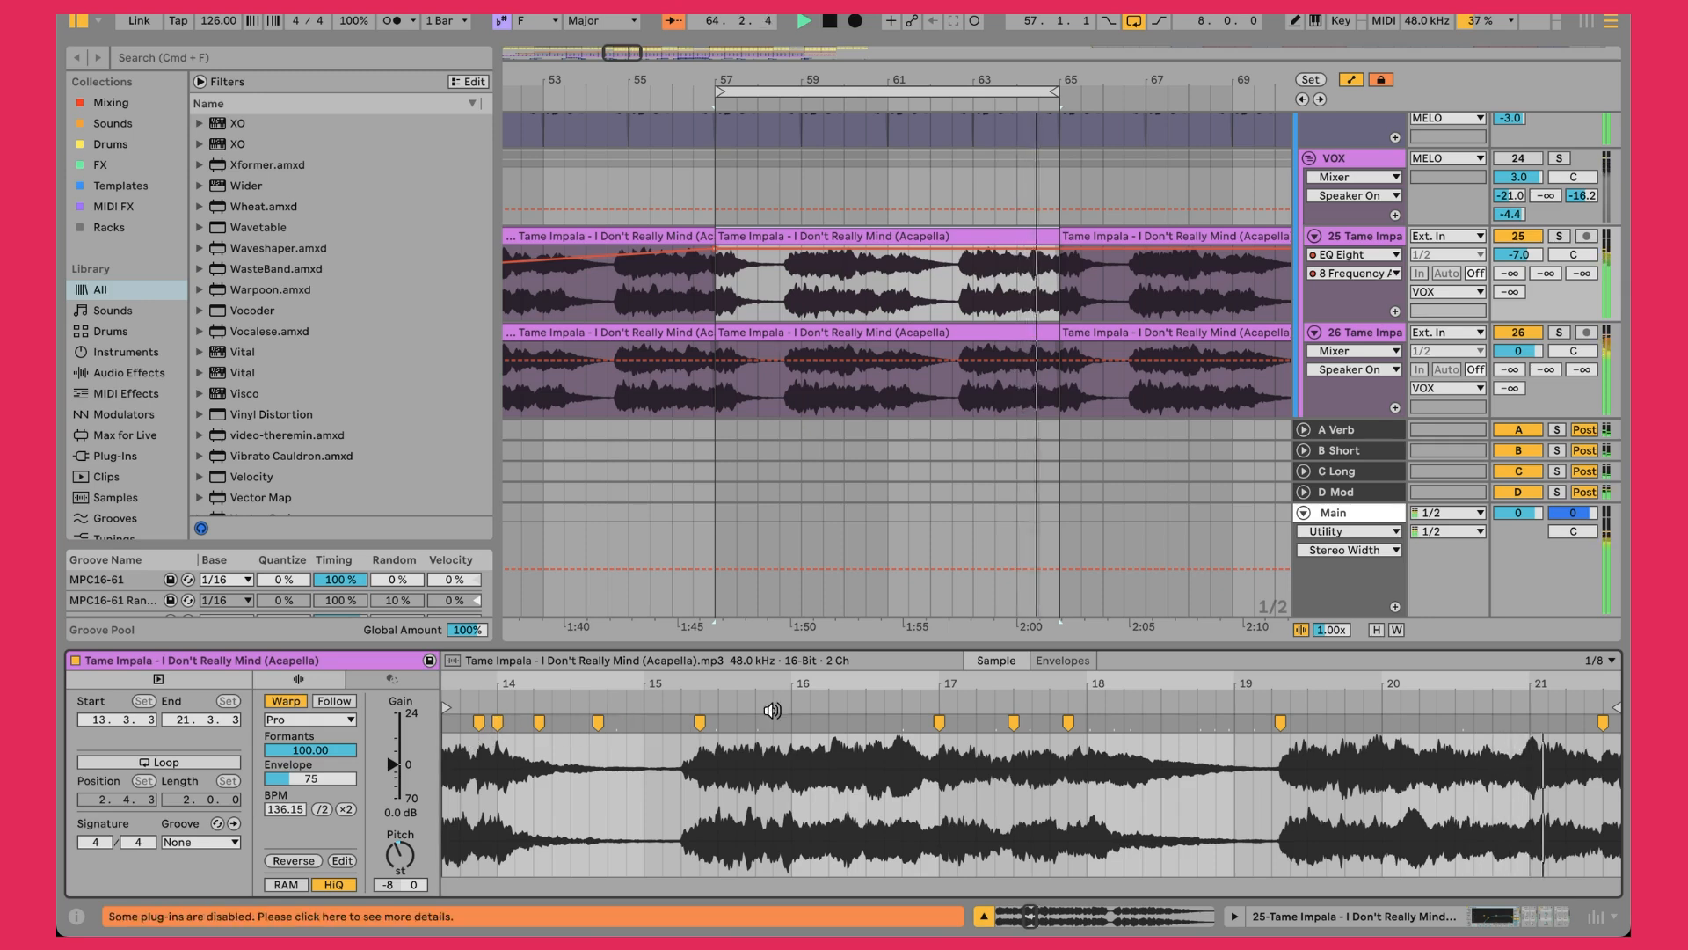
left_click(859, 332)
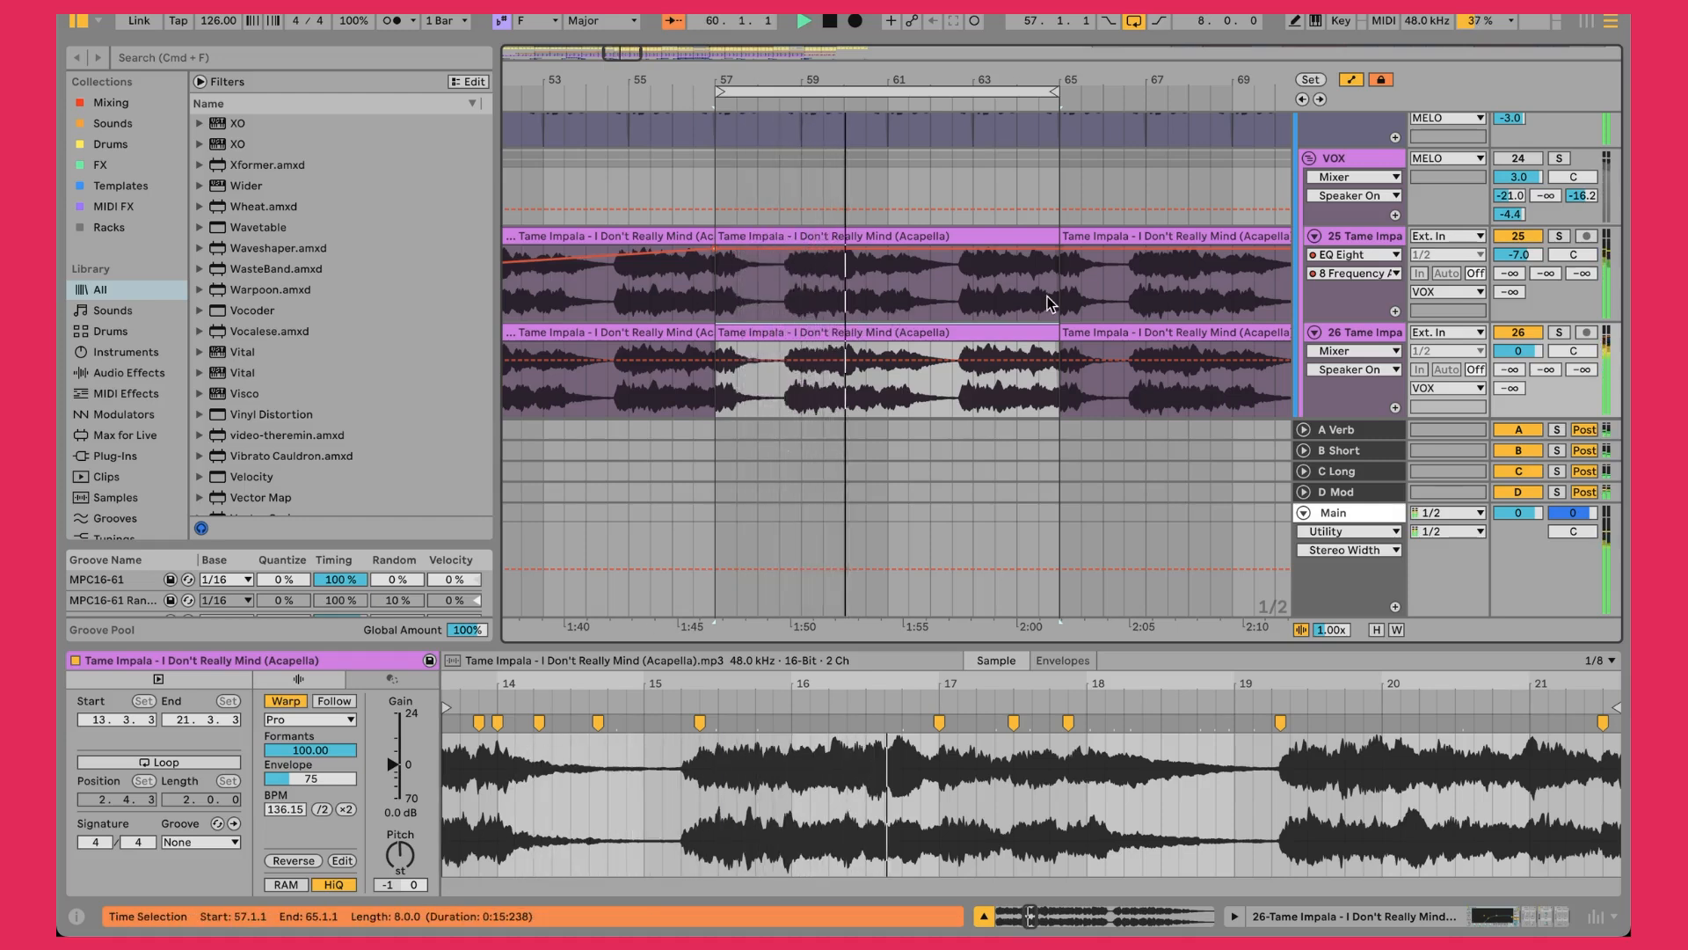
Show the device chains of Tame Impala tracks 25 and 26 and compare their EQ Eight curves and racks
double_click(1384, 236)
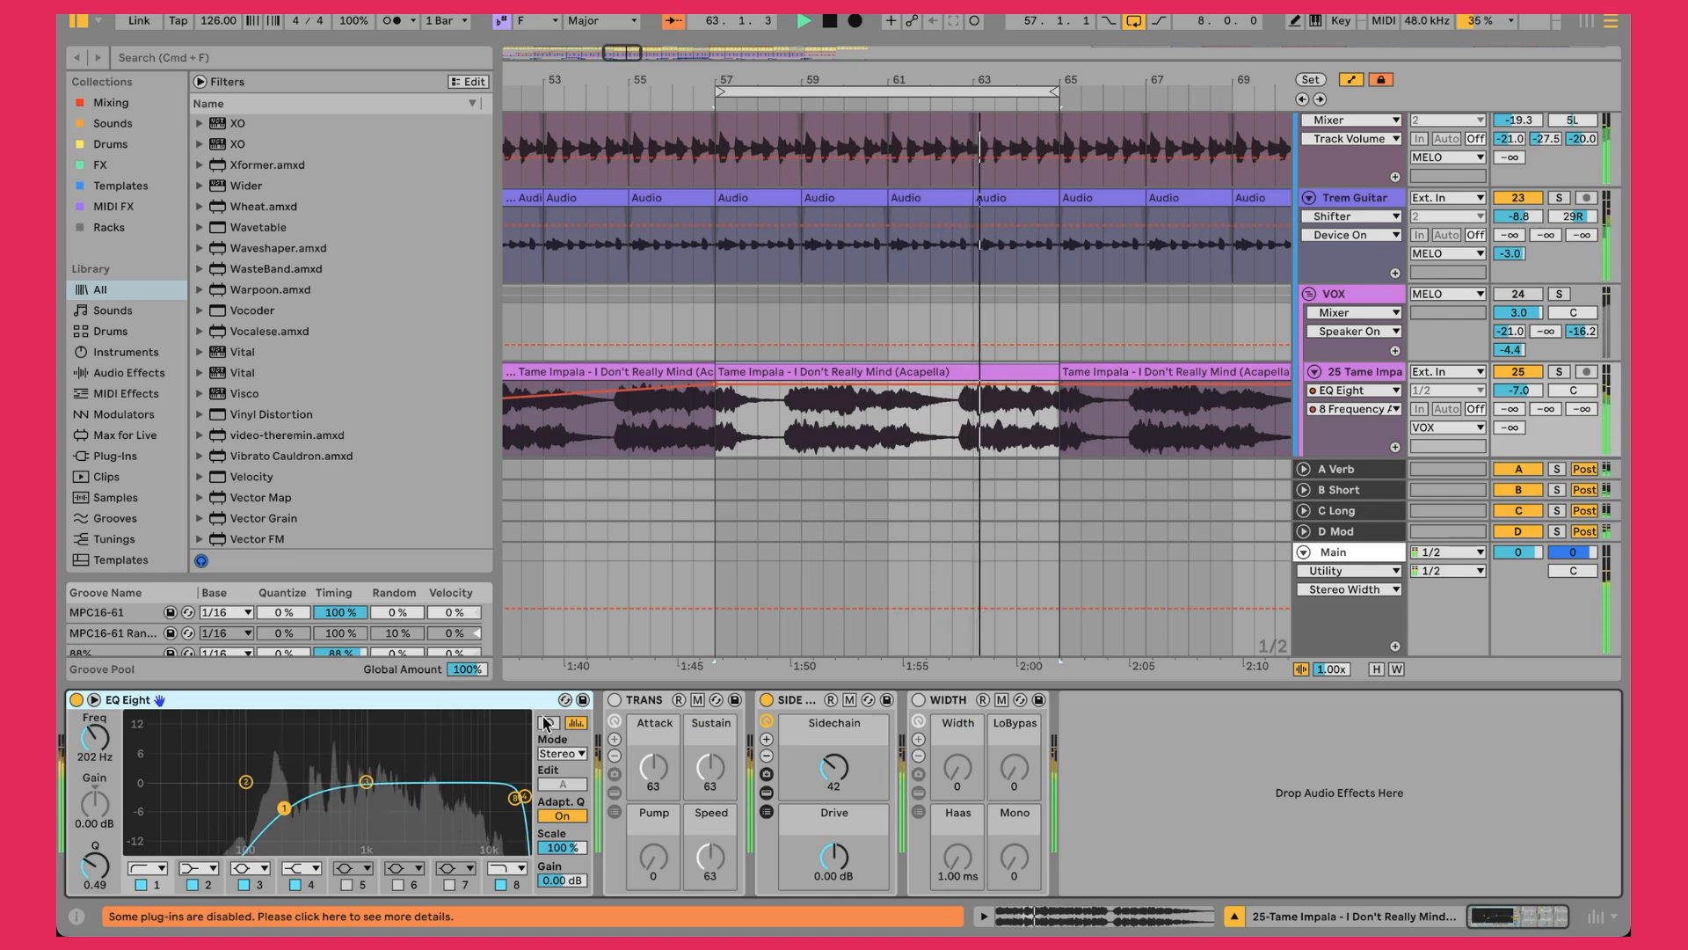
left_click(1372, 348)
left_click(1381, 373)
scroll(1381, 383, "down", 1)
key("super+d")
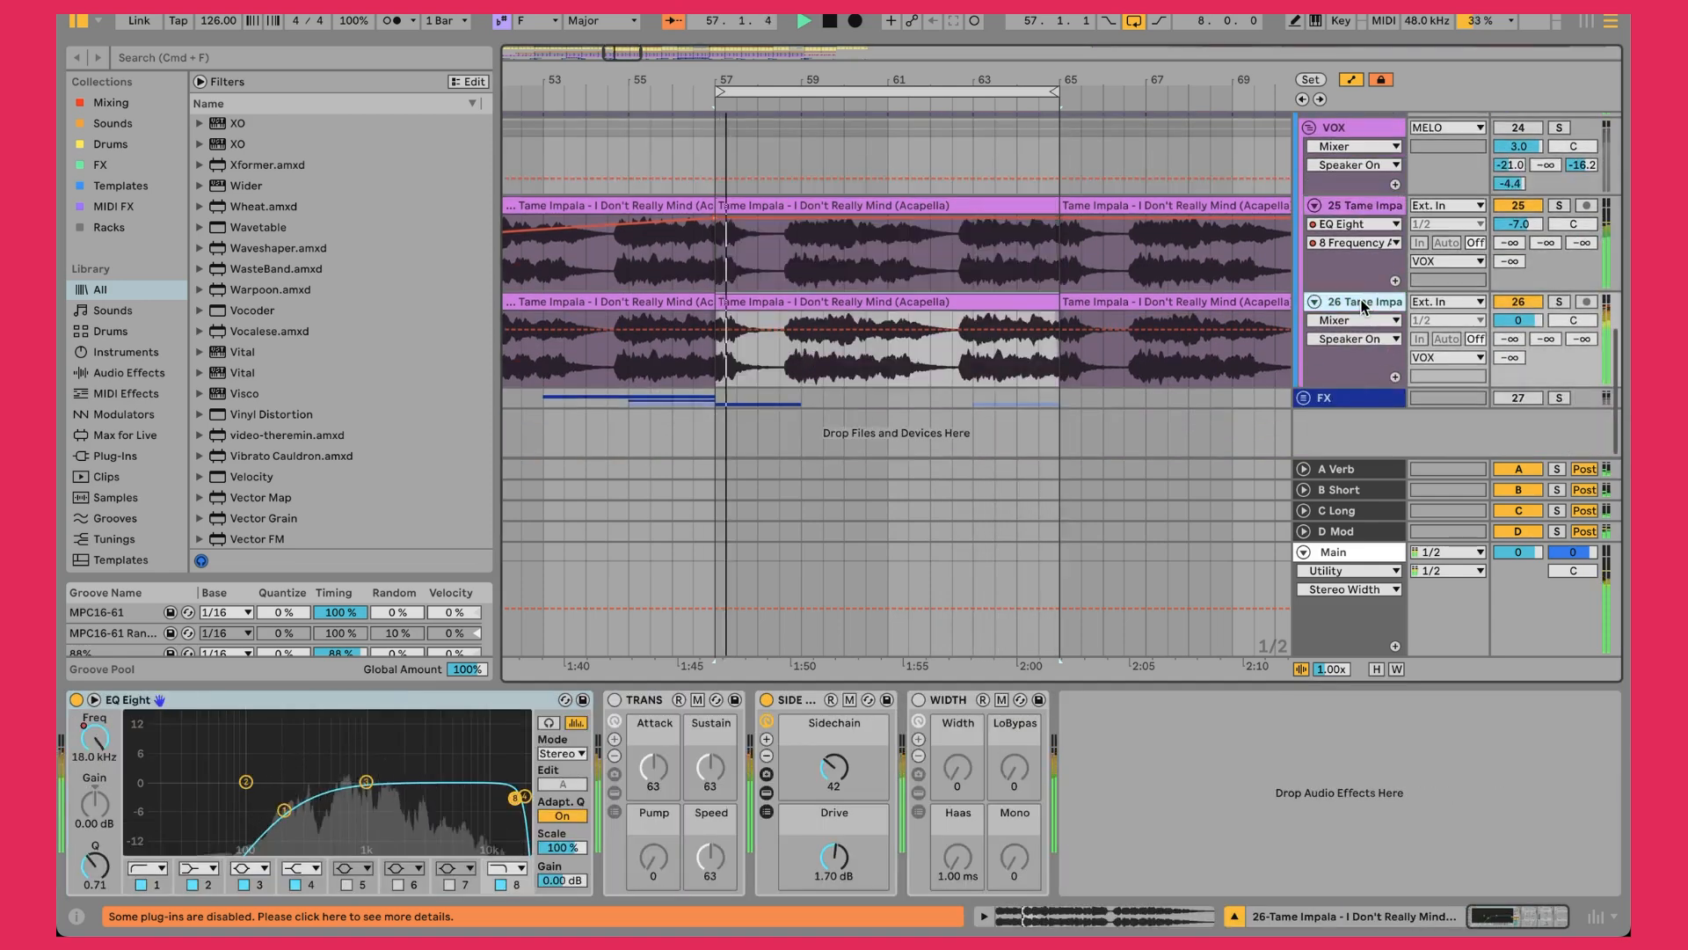
Show the VOX group's devices and examine Nectar 3, the Phaser-Flanger and the LFOs that modulate them
left_click(1354, 233)
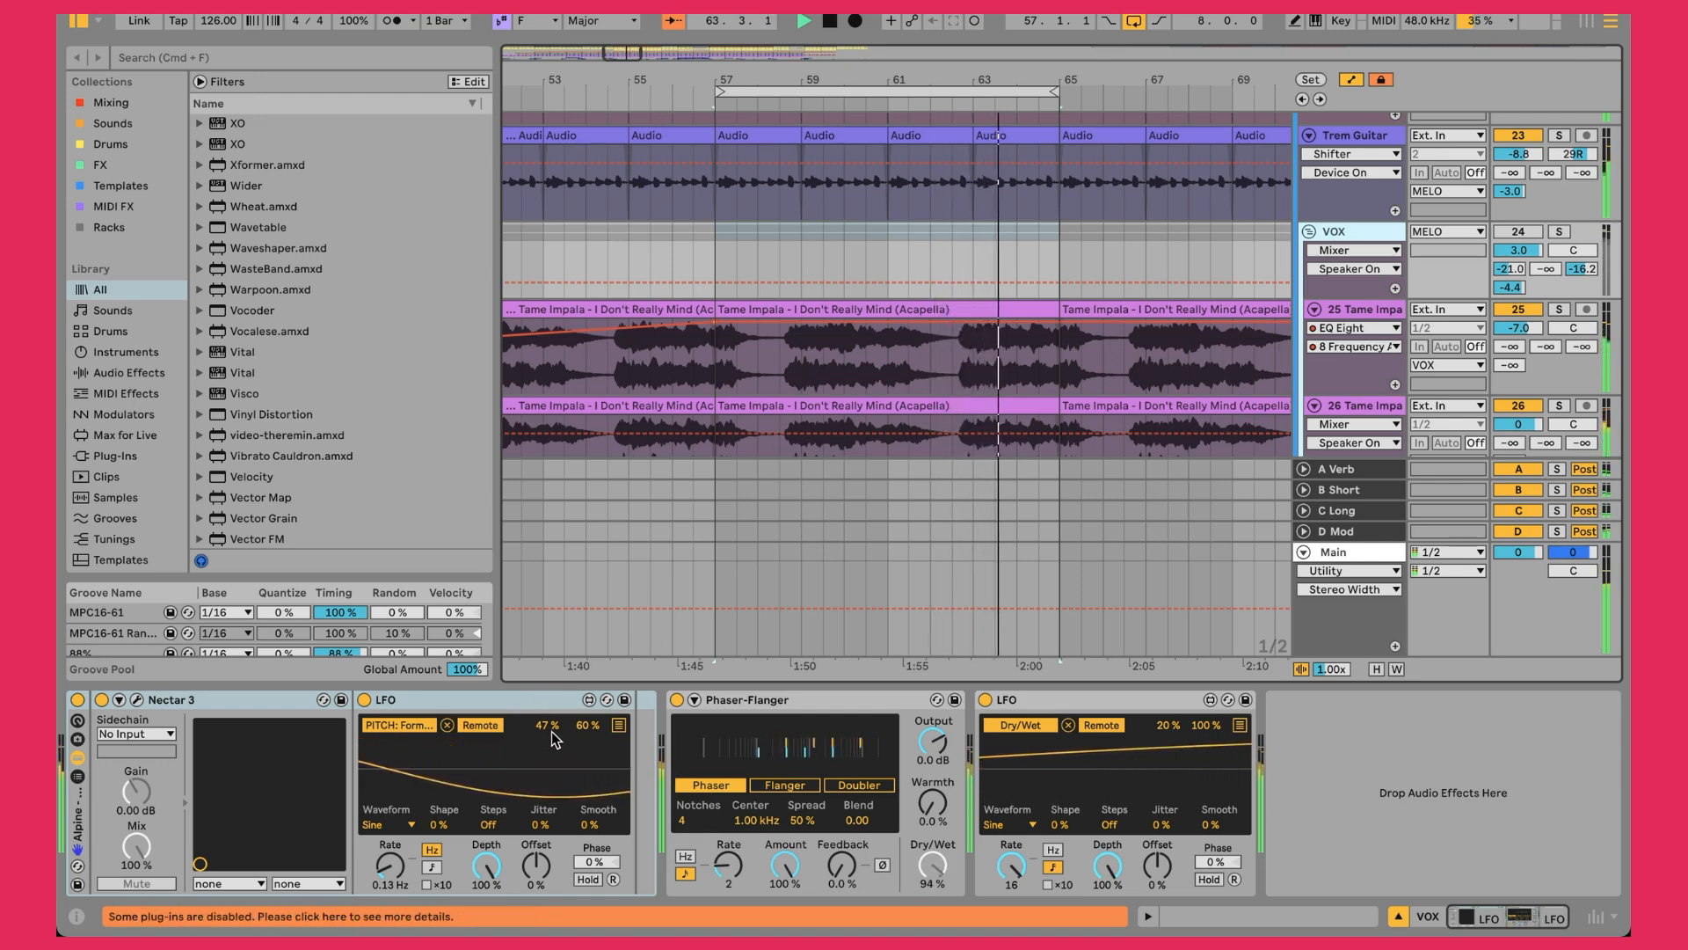
left_click(1517, 232)
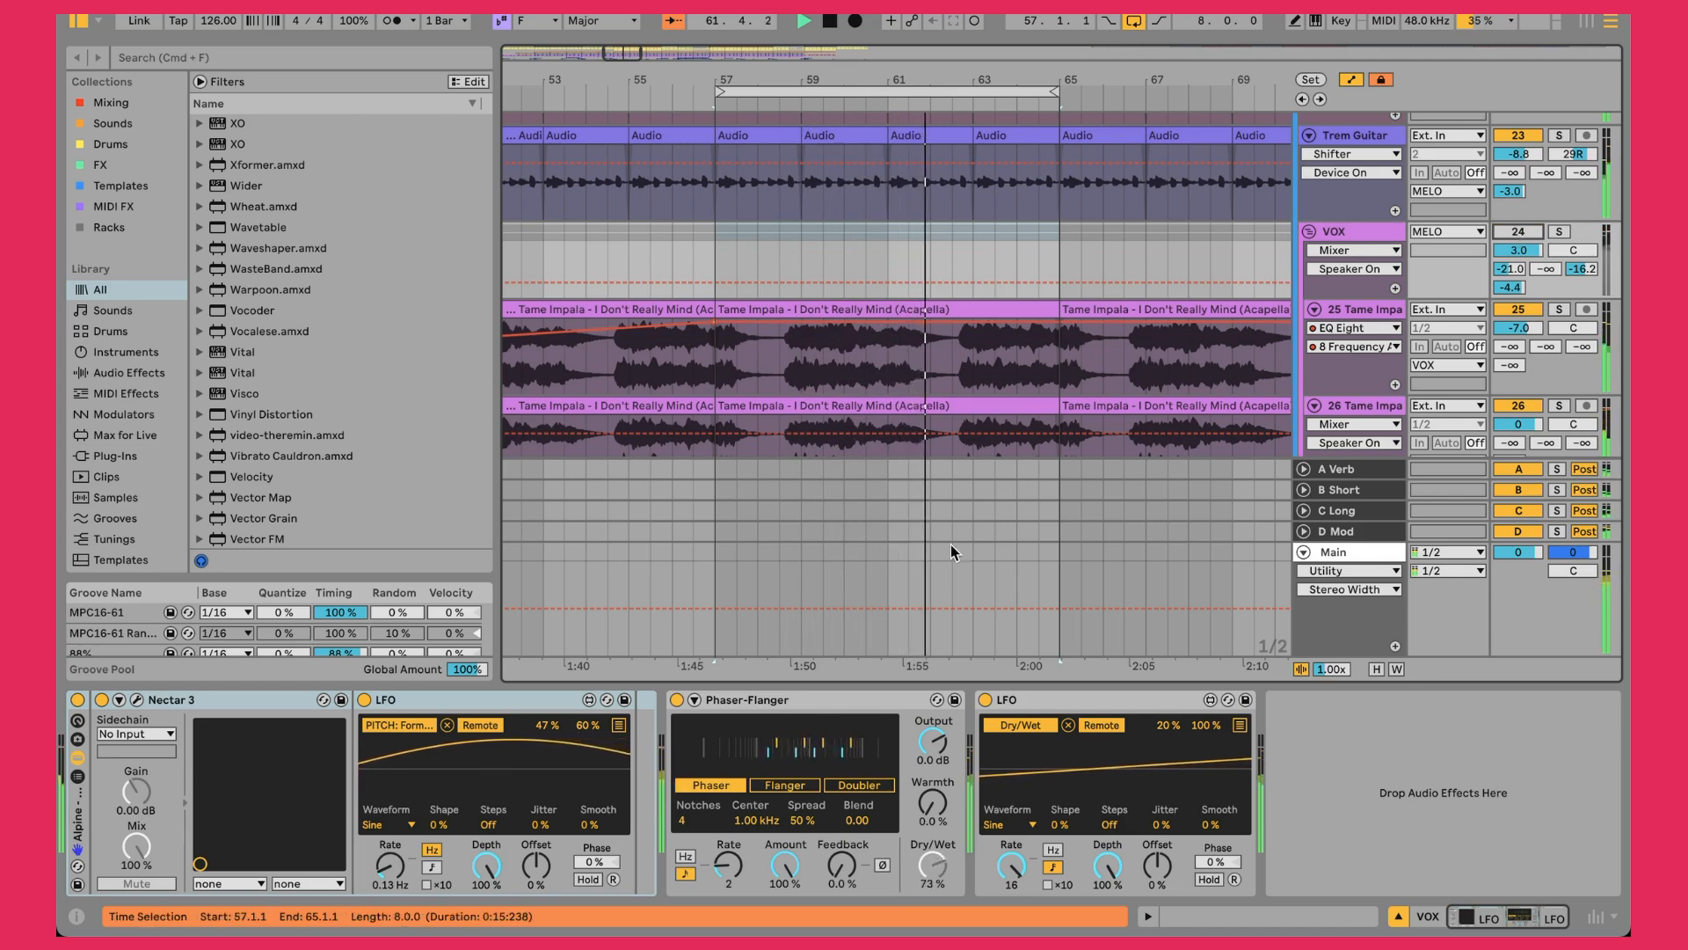
left_click(877, 709)
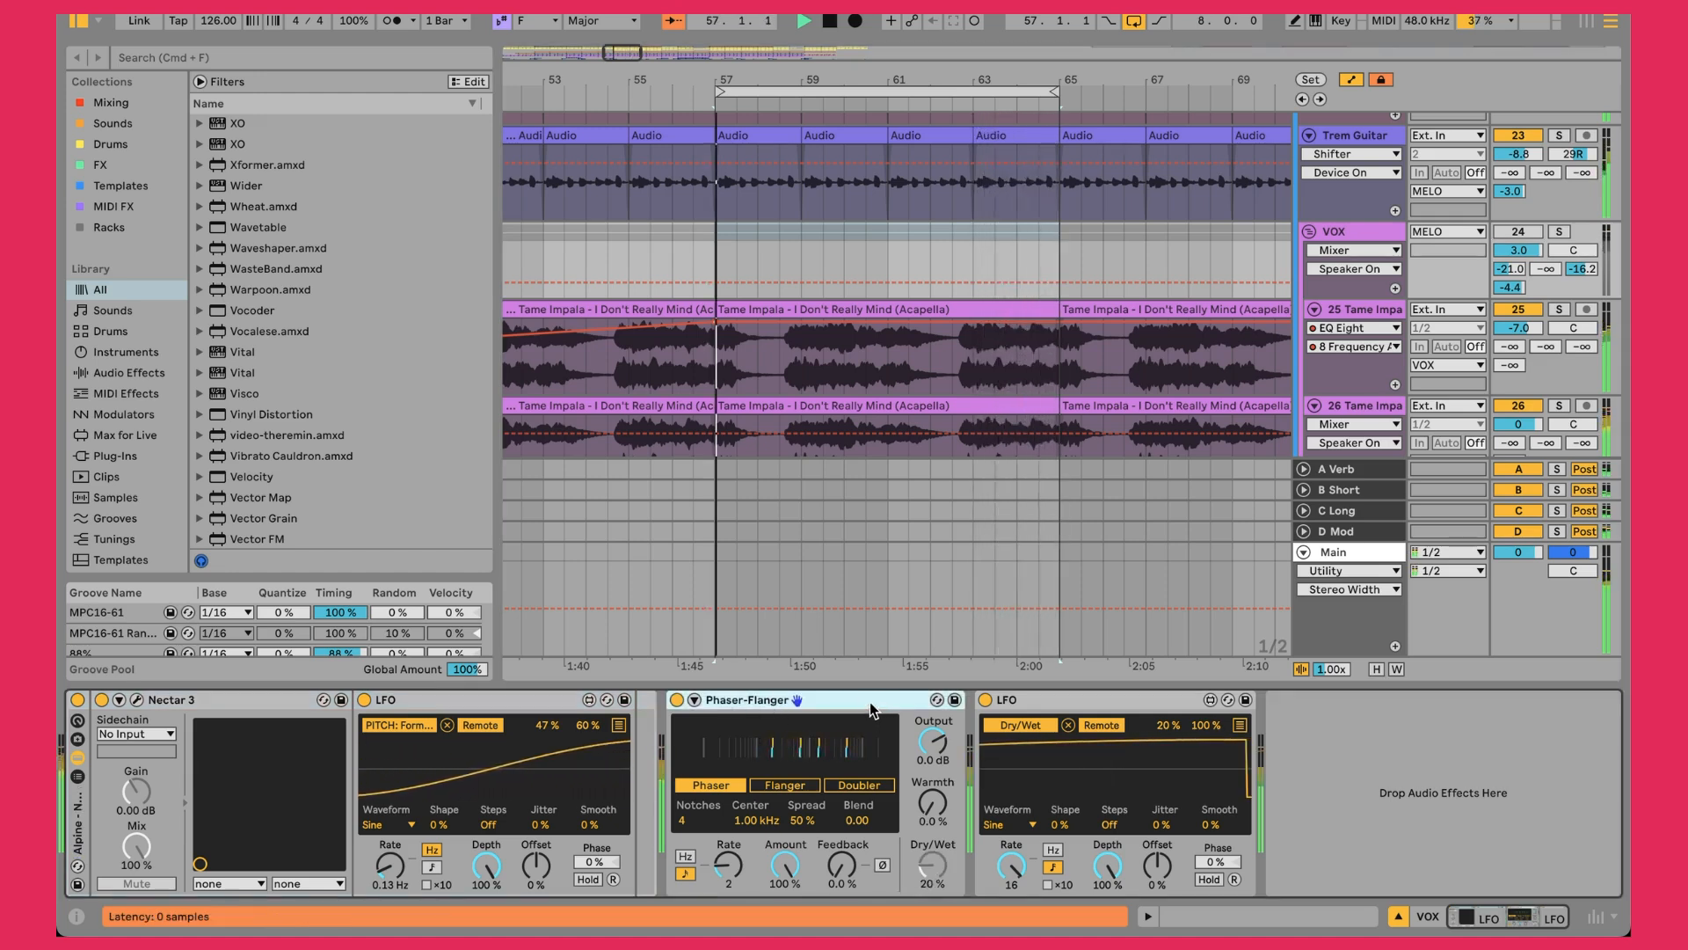
left_click(1031, 702)
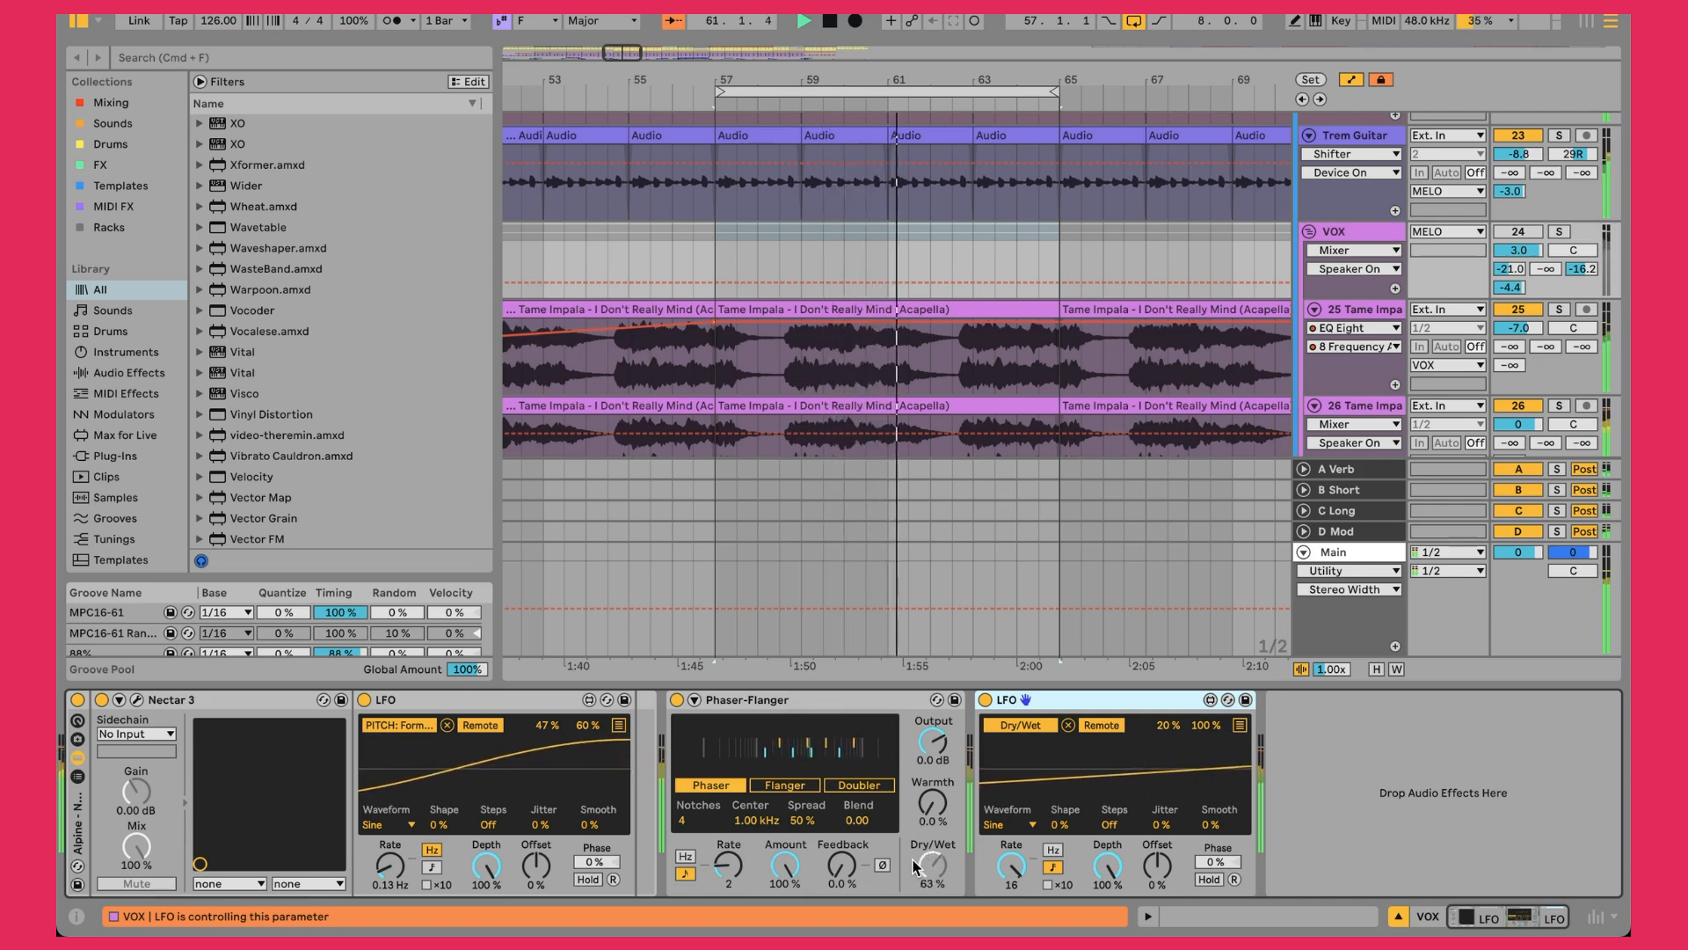
Return to the start of the track list and fold the MELO group
scroll(1247, 198, "up", 15)
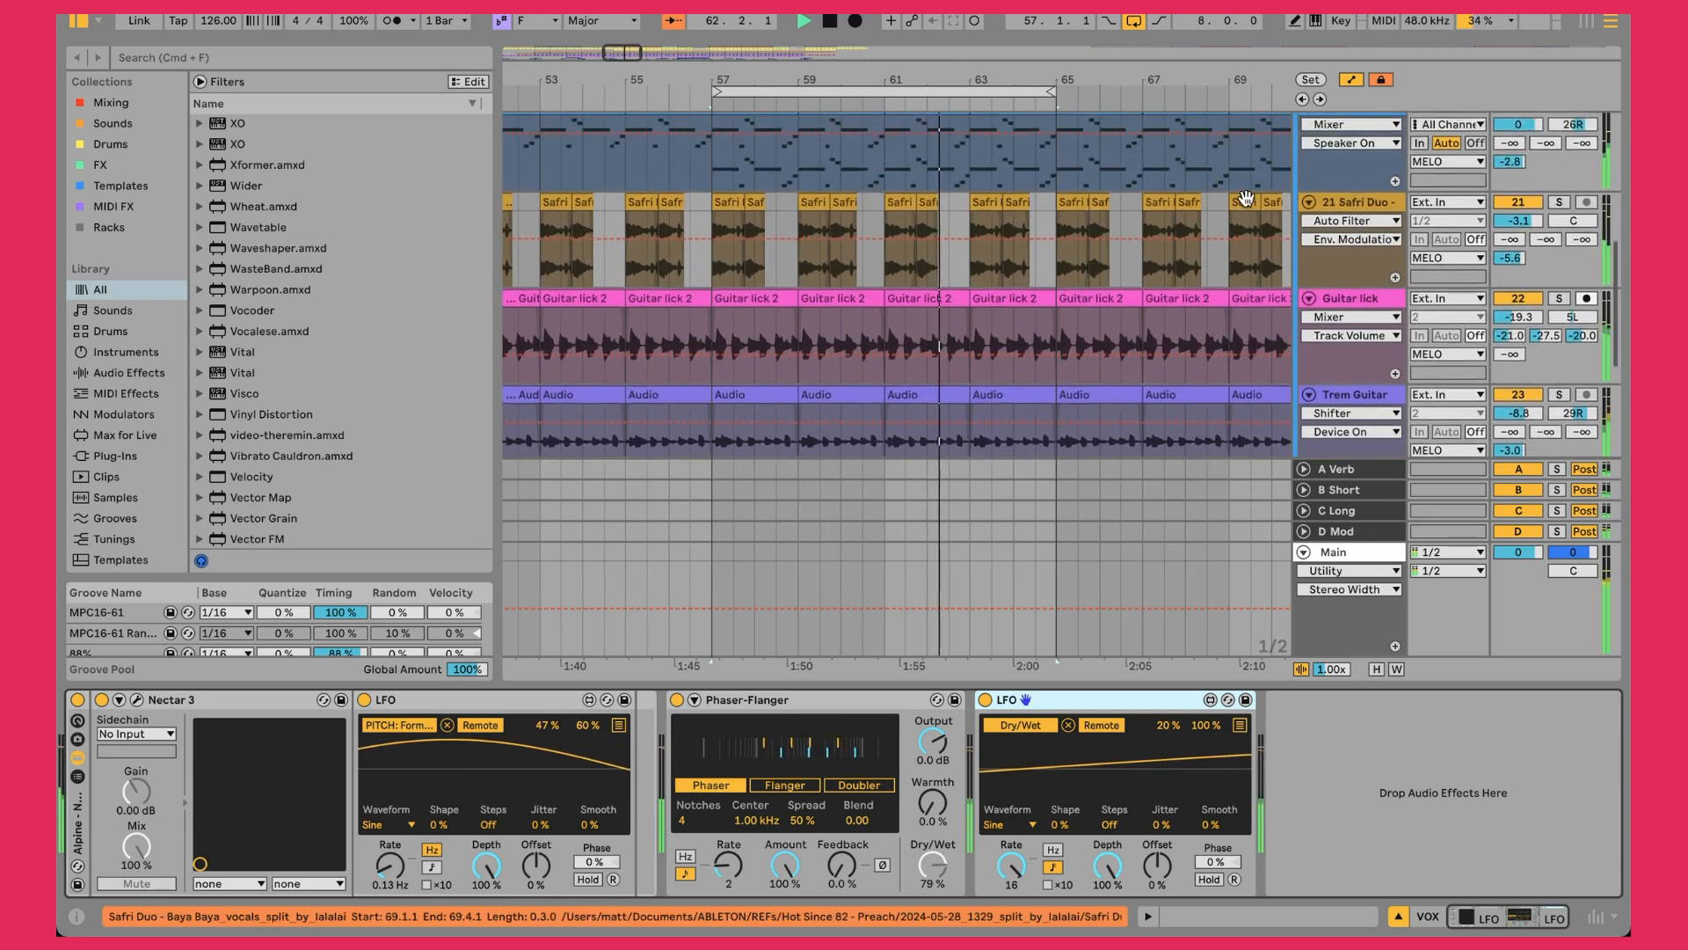
scroll(1247, 197, "up", 8)
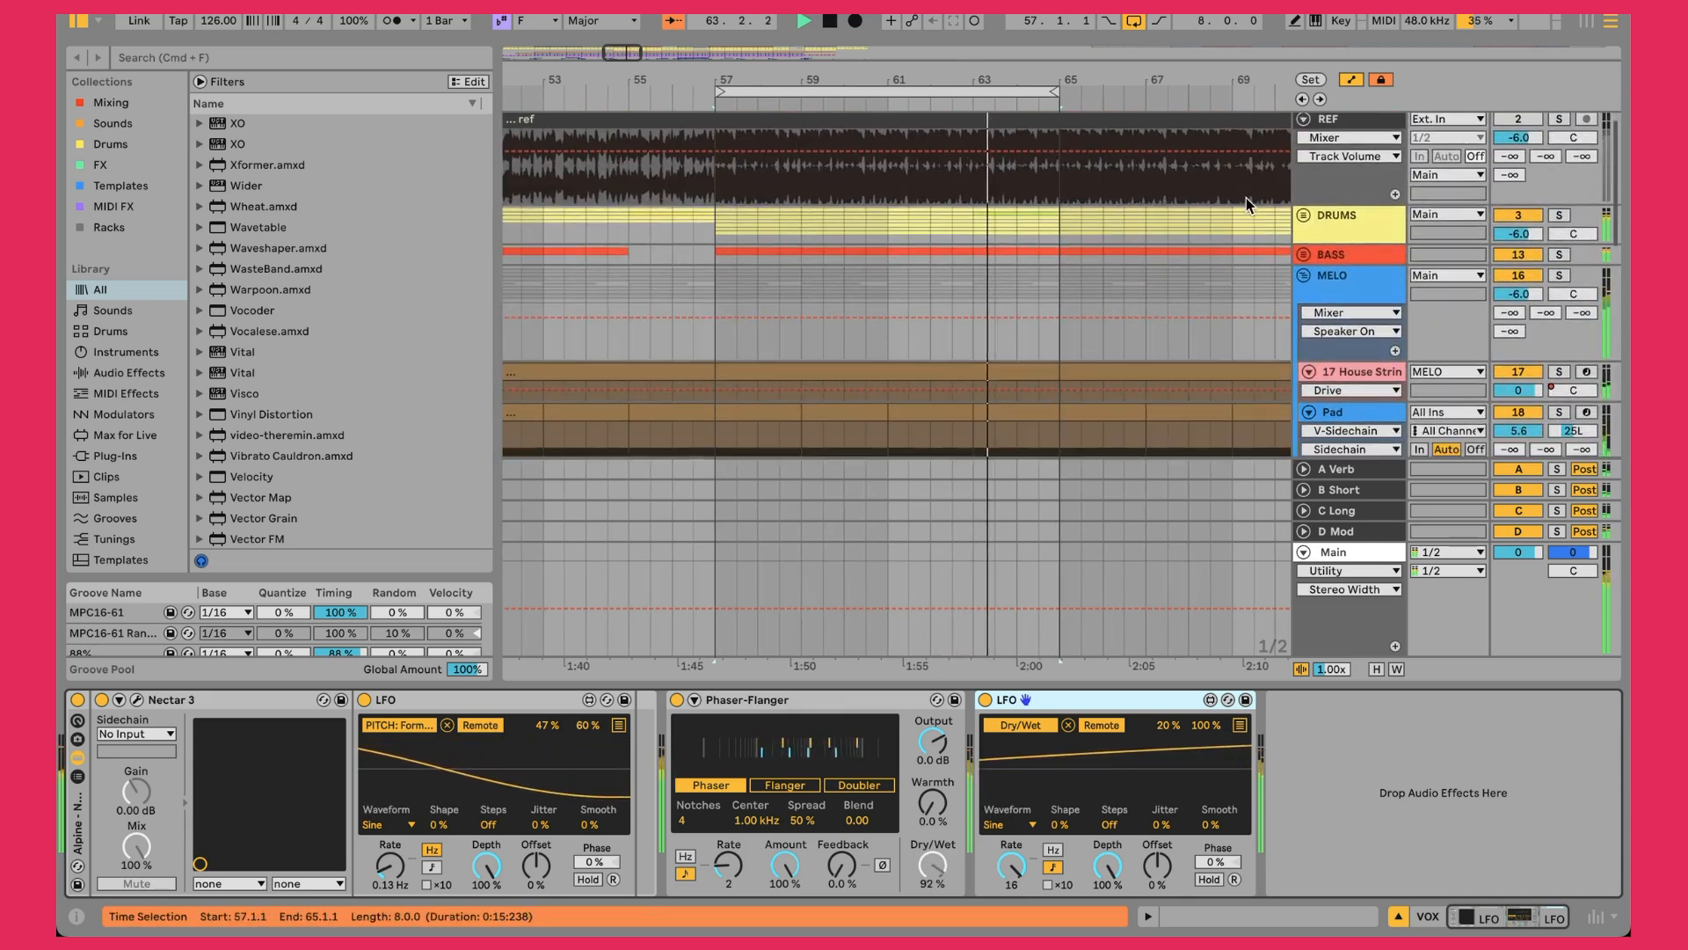
left_click(1304, 276)
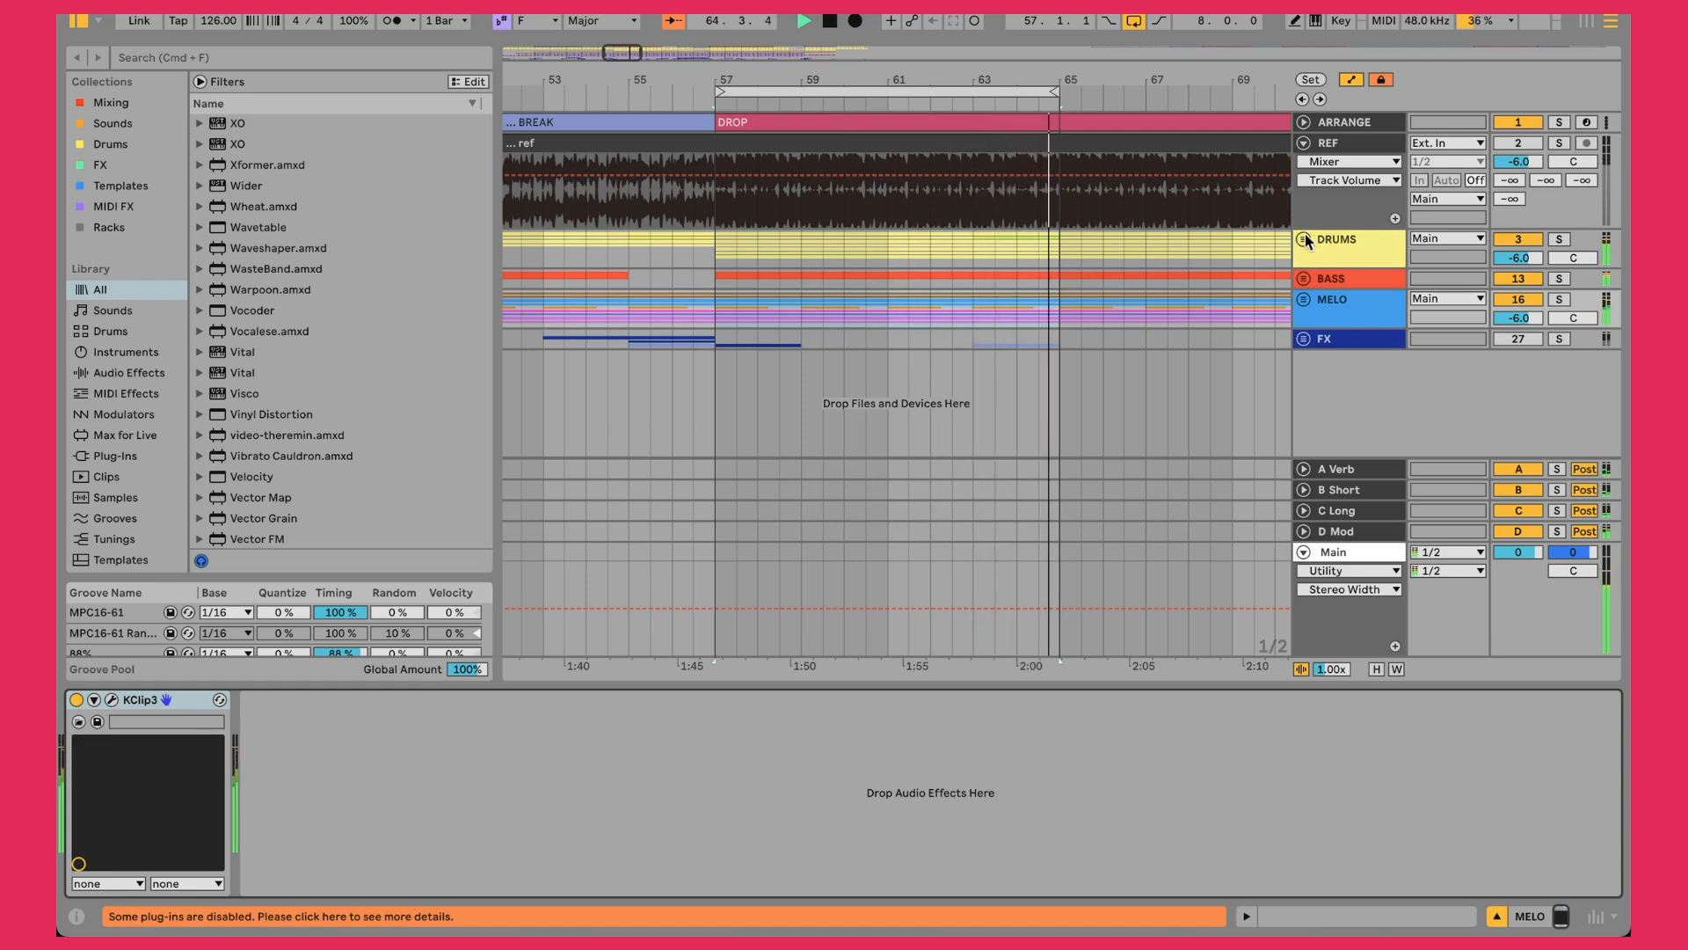
Unfold the DRUMS group, open the bar 57 Kick clip on the Larse Kick track and show a wider stretch of the timeline
left_click(1304, 240)
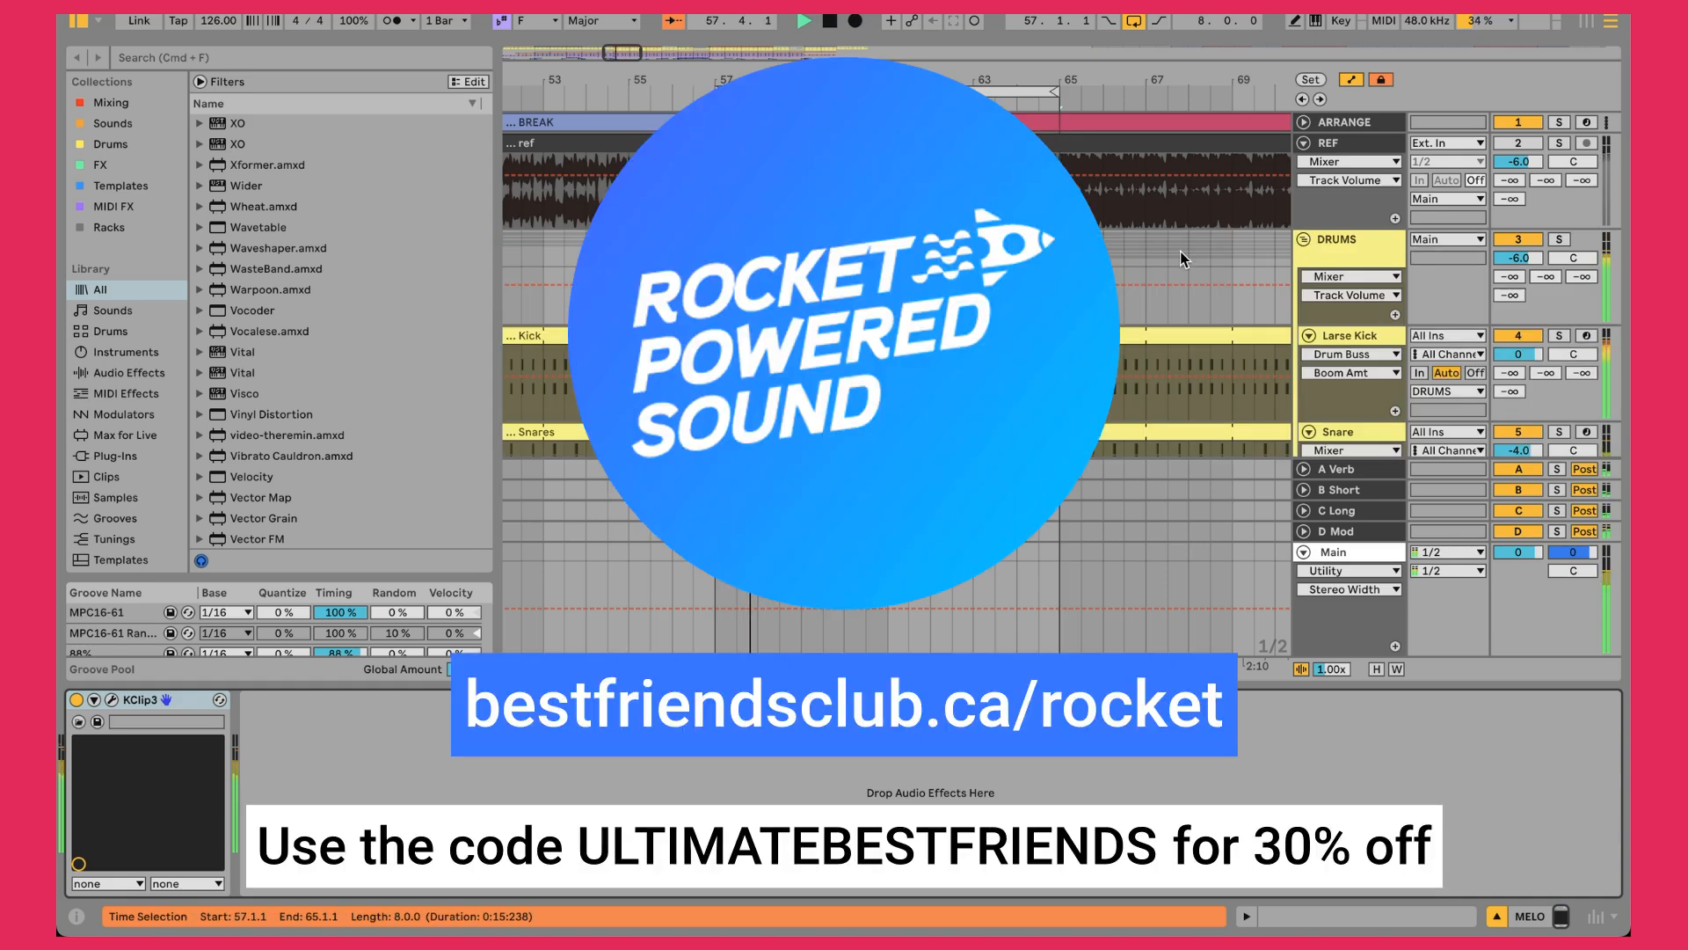
scroll(1181, 258, "down", 2)
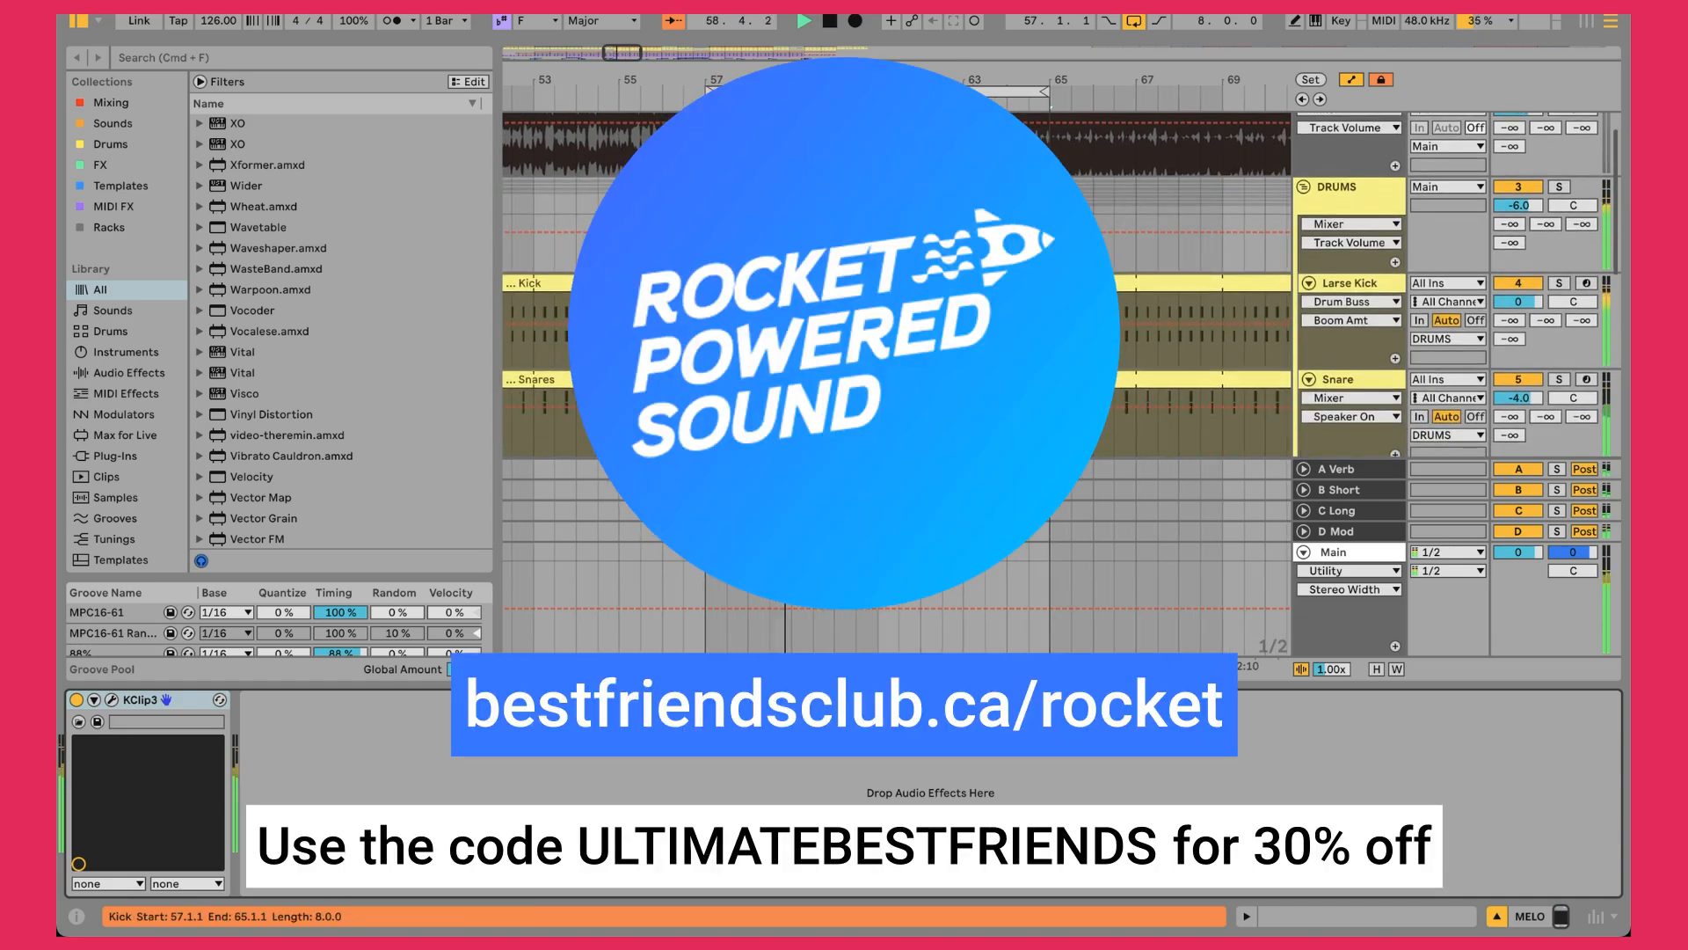
double_click(888, 283)
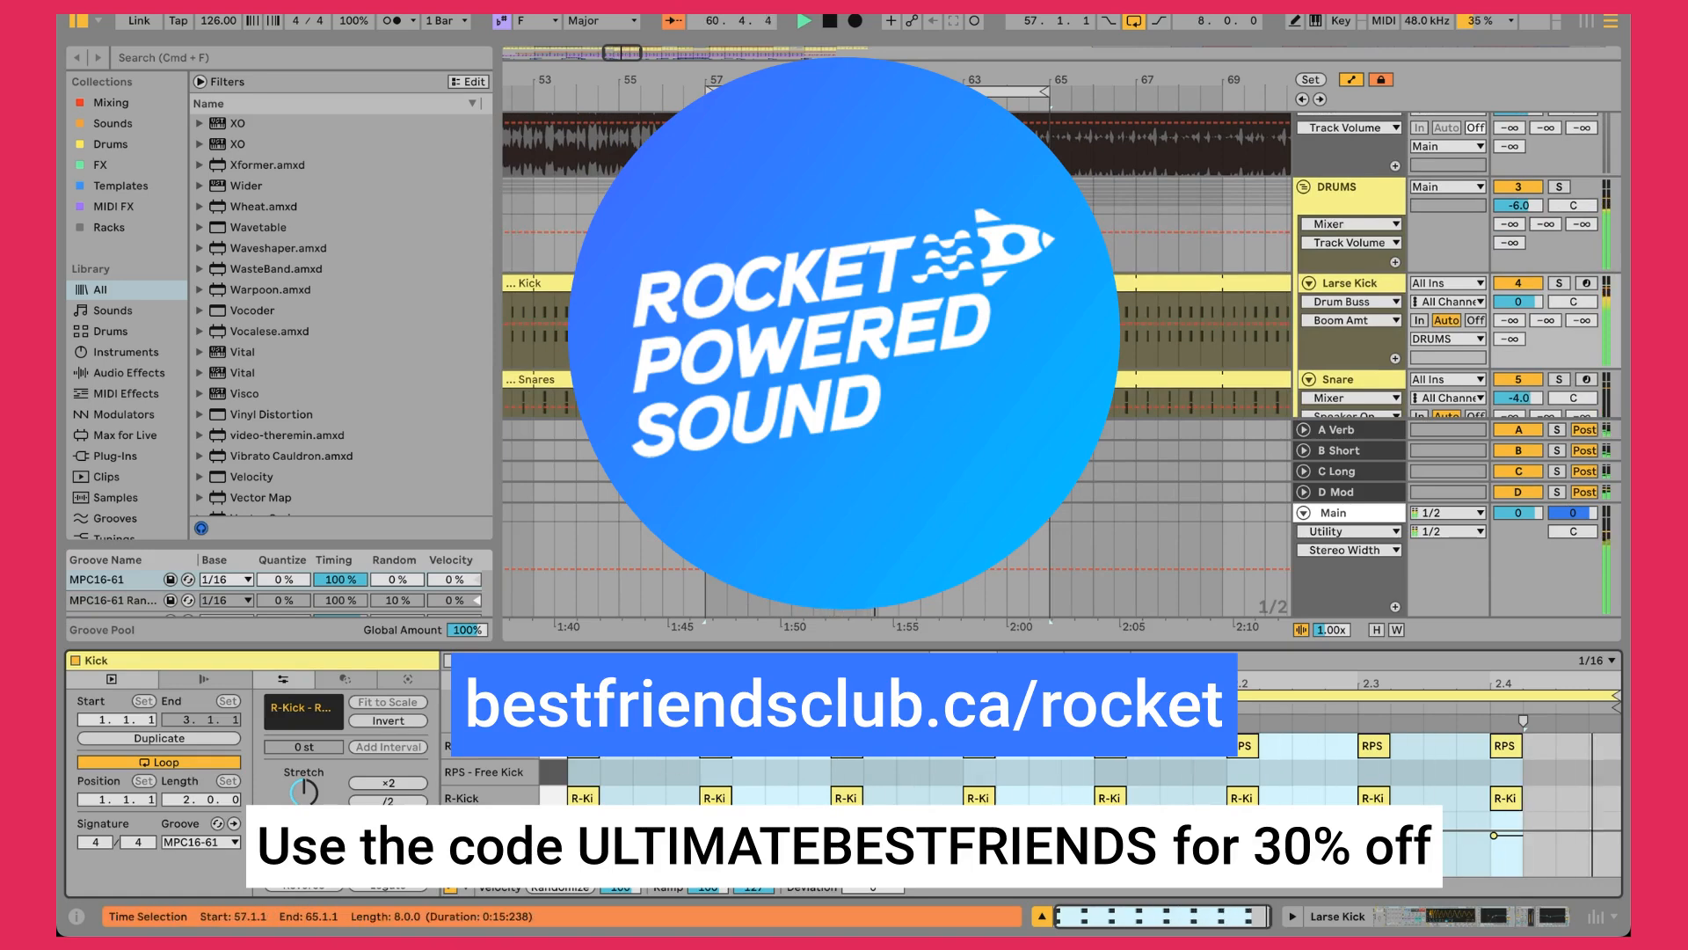
left_click_drag(904, 80, 904, 54)
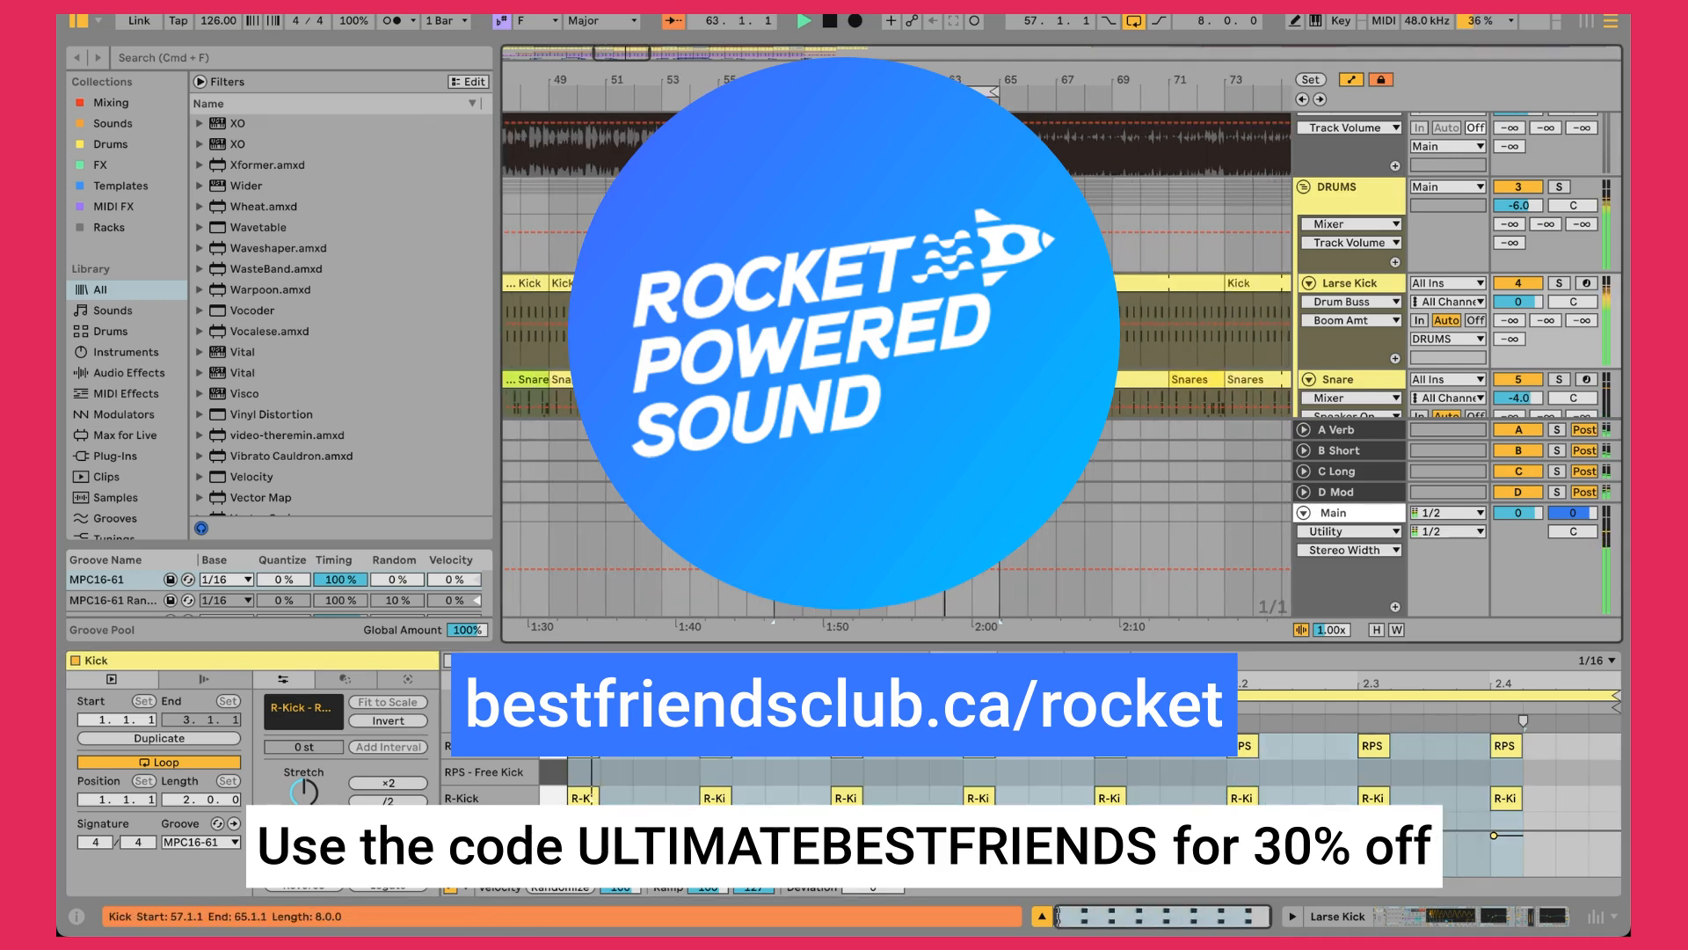